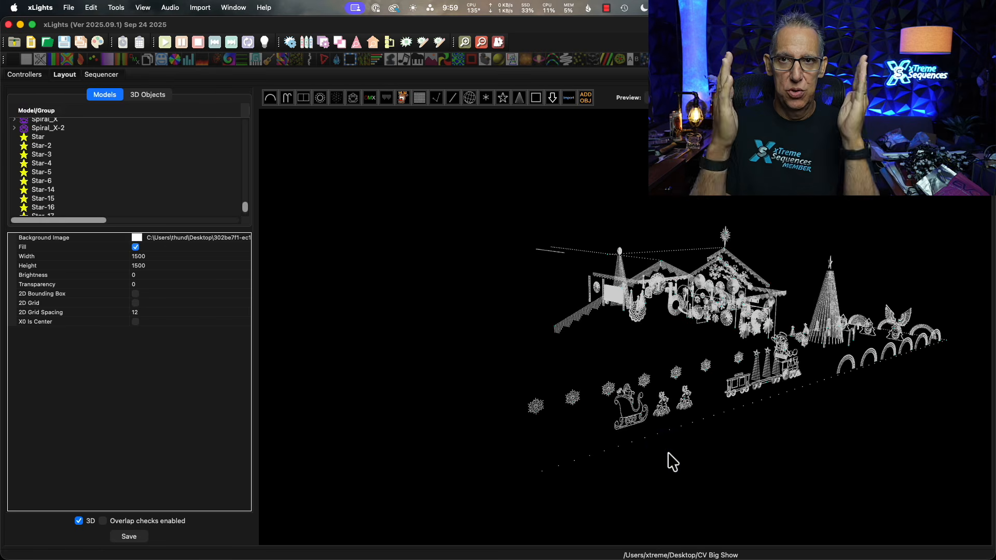
# Reset the viewpoint of the 3D layout preview.
pyautogui.rightClick(443, 210)
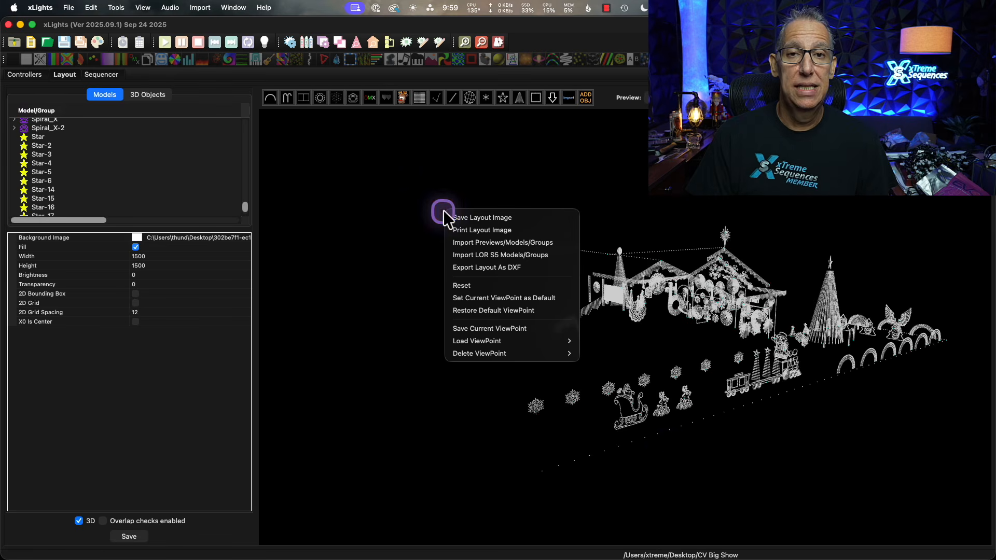
pyautogui.click(471, 282)
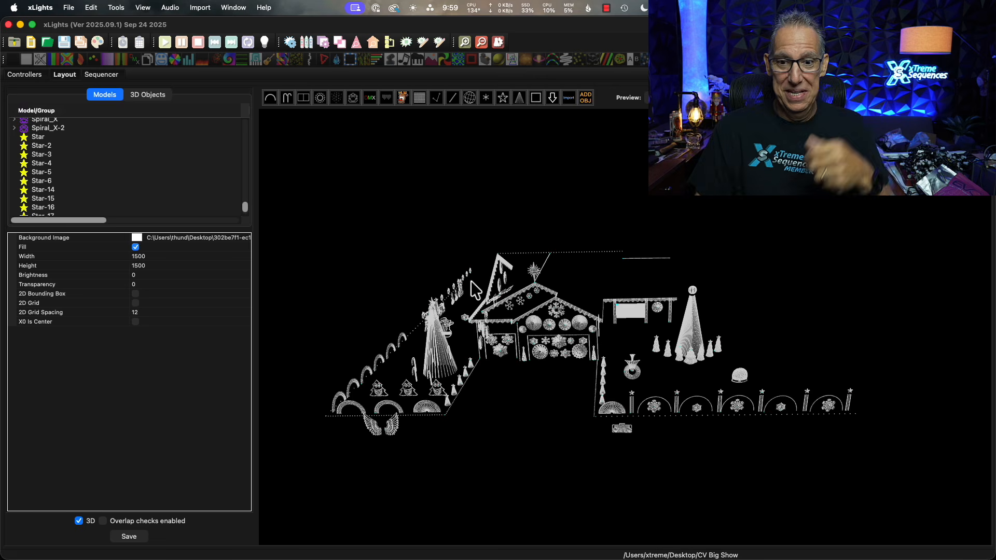
pyautogui.rightClick(530, 409)
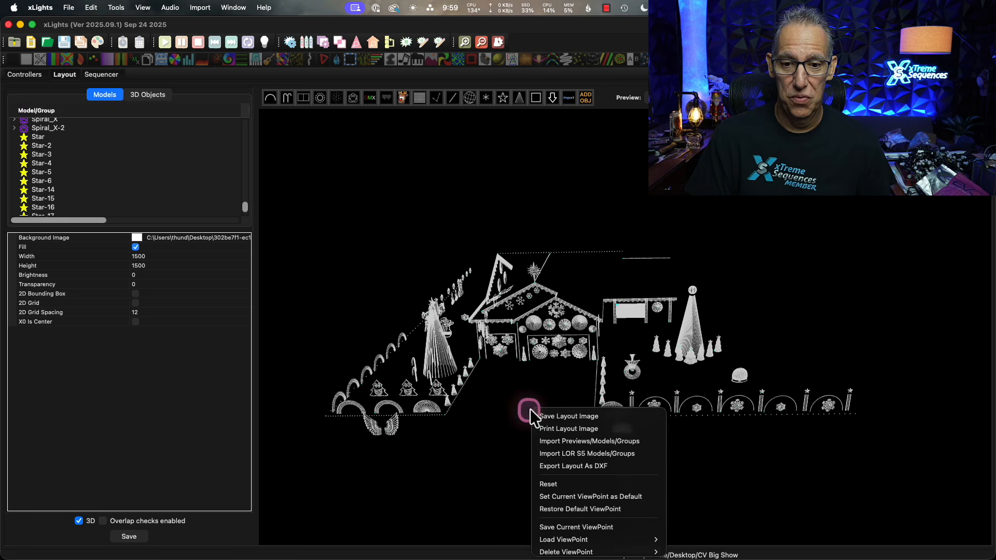
pyautogui.click(606, 485)
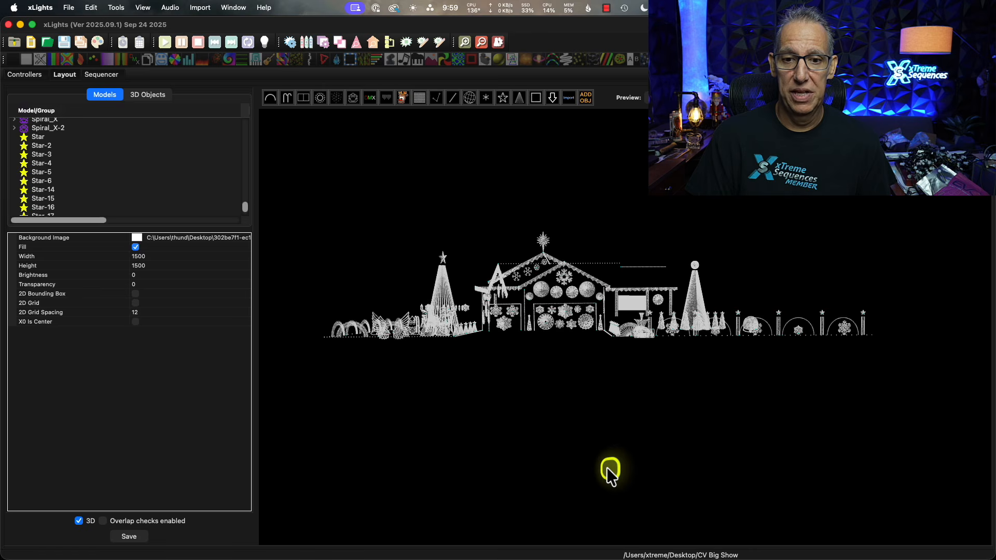
# Examine the whole 3D house display from the front, the front yard corner and the side of the house.
pyautogui.moveTo(606, 467)
pyautogui.mouseDown()
pyautogui.moveTo(629, 500)
pyautogui.moveTo(647, 467)
pyautogui.moveTo(620, 478)
pyautogui.mouseUp()
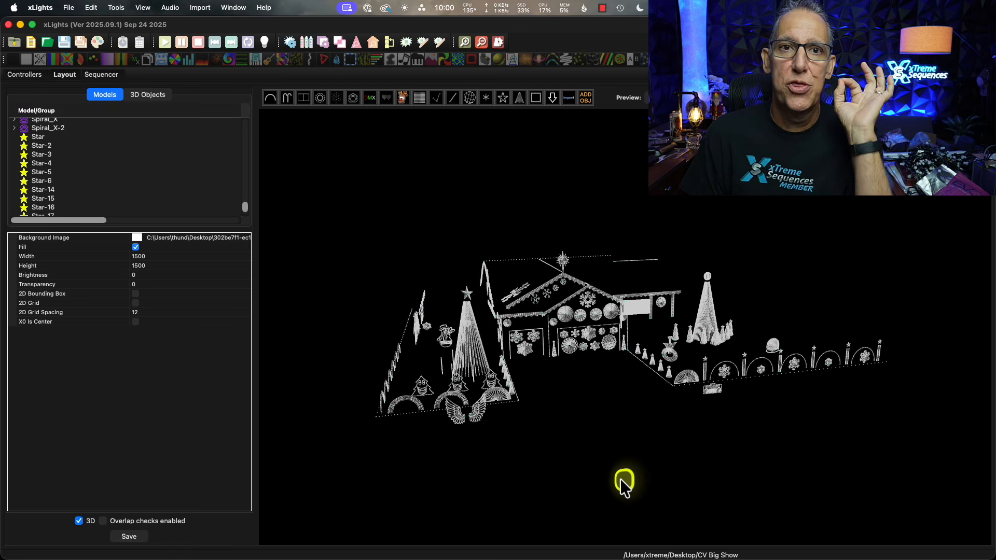
pyautogui.click(447, 340)
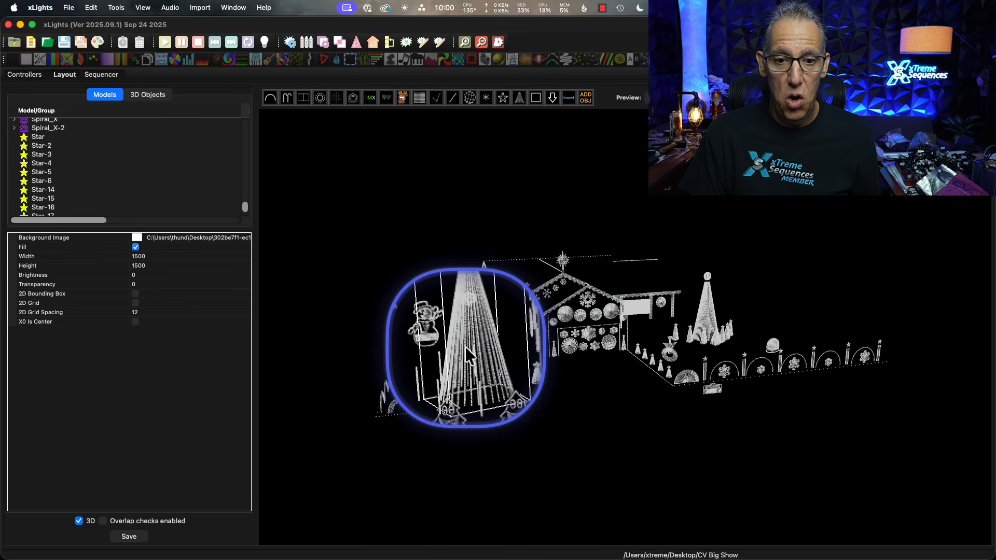
pyautogui.click(737, 310)
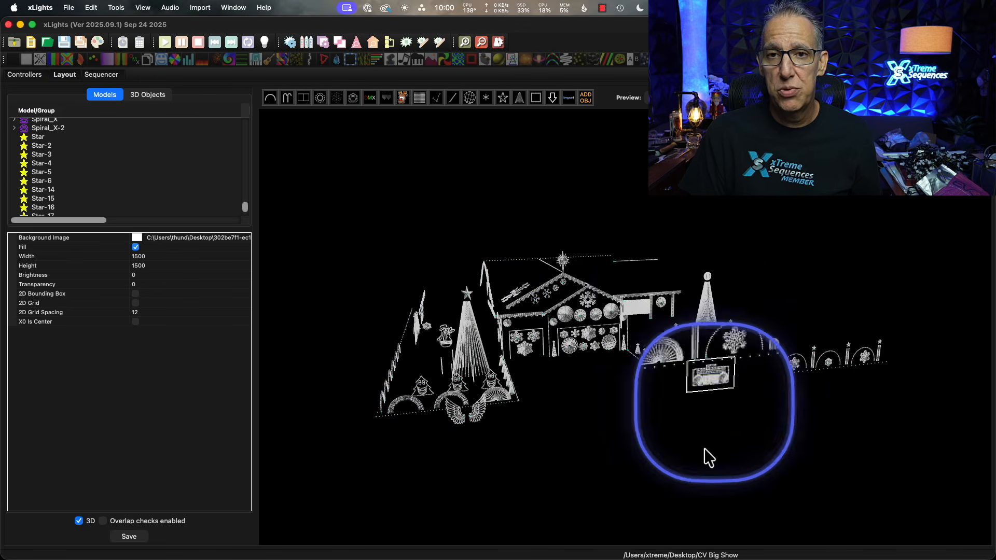
pyautogui.click(684, 462)
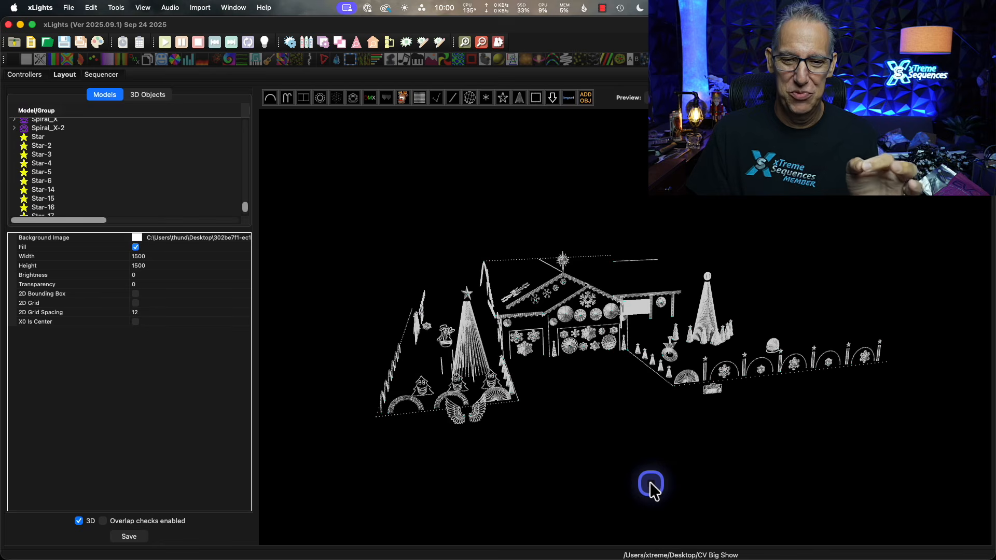
pyautogui.moveTo(649, 481); pyautogui.dragTo(671, 472)
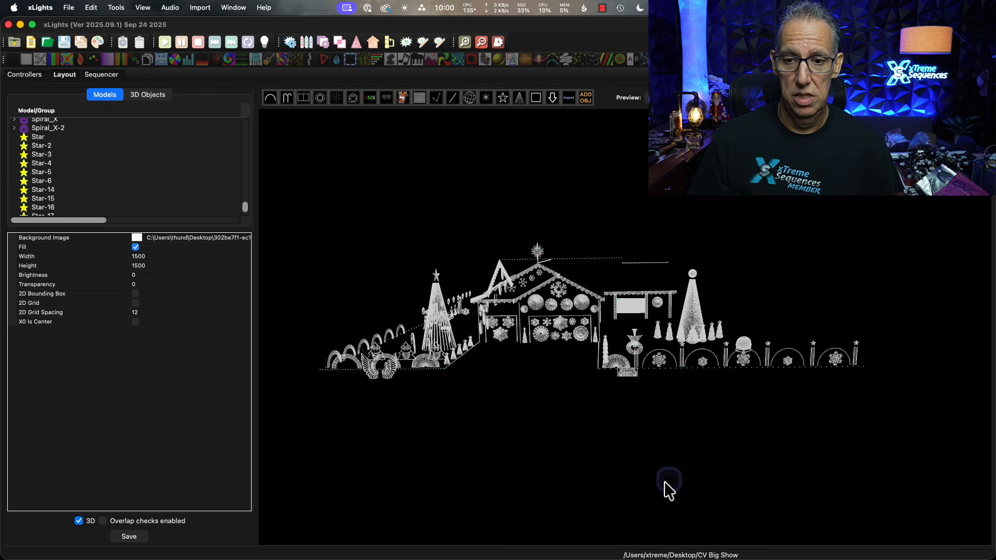
pyautogui.moveTo(664, 482); pyautogui.dragTo(719, 484)
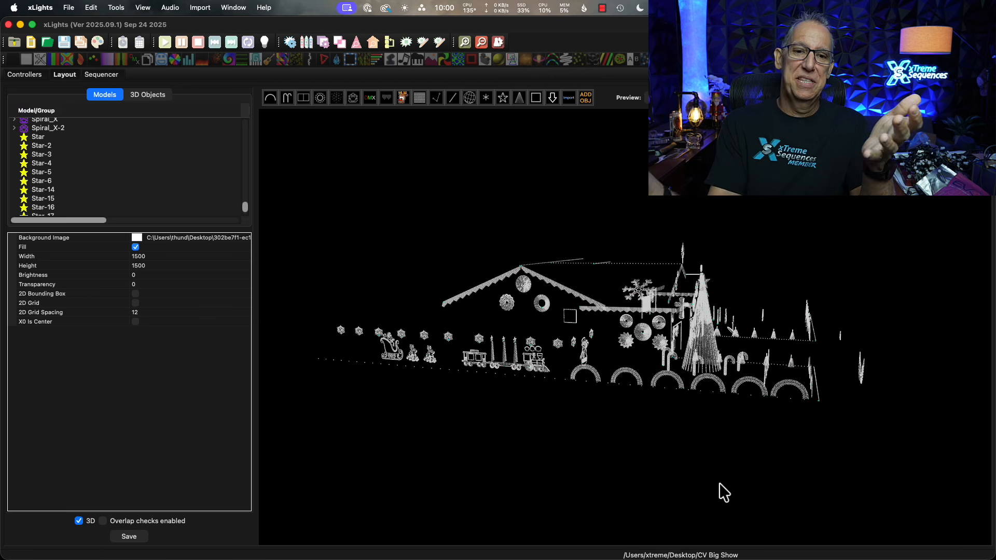
pyautogui.moveTo(701, 482); pyautogui.dragTo(629, 482)
# Inspect the properties of the 350 Wreath model beneath the fountain-shaped prop in the yard.
pyautogui.scroll(5, 626, 385)
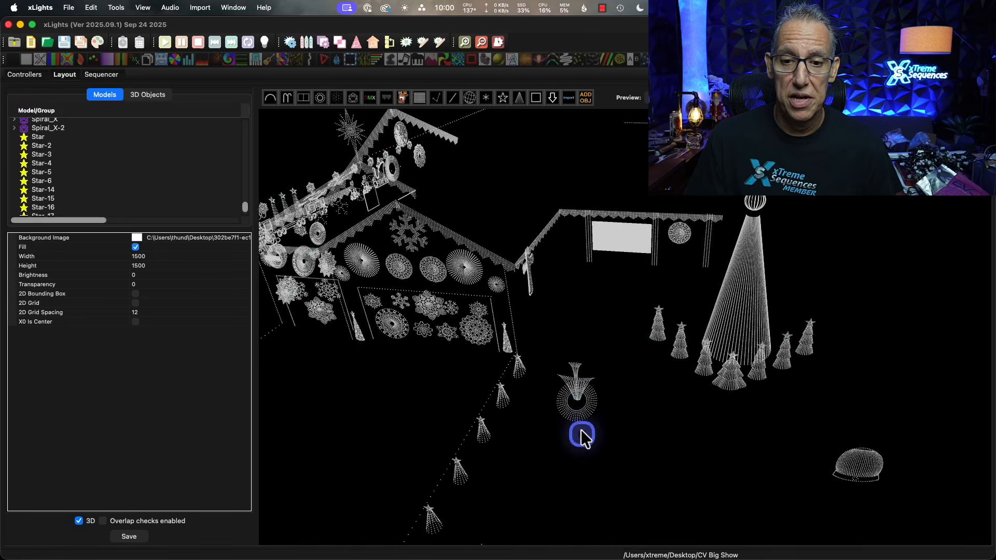
pyautogui.click(584, 412)
pyautogui.click(583, 410)
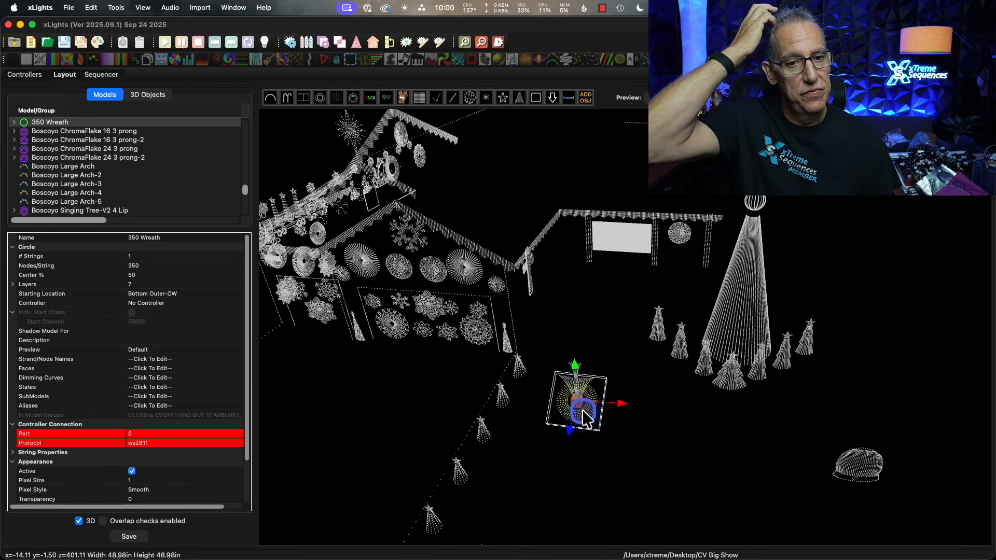
pyautogui.click(362, 415)
# View the display from the front yard corner and inspect the properties of the Wing-2 model.
pyautogui.moveTo(368, 431); pyautogui.dragTo(480, 422)
pyautogui.moveTo(530, 443)
pyautogui.mouseDown()
pyautogui.moveTo(502, 455)
pyautogui.moveTo(537, 449)
pyautogui.mouseUp()
pyautogui.scroll(-3, 536, 450)
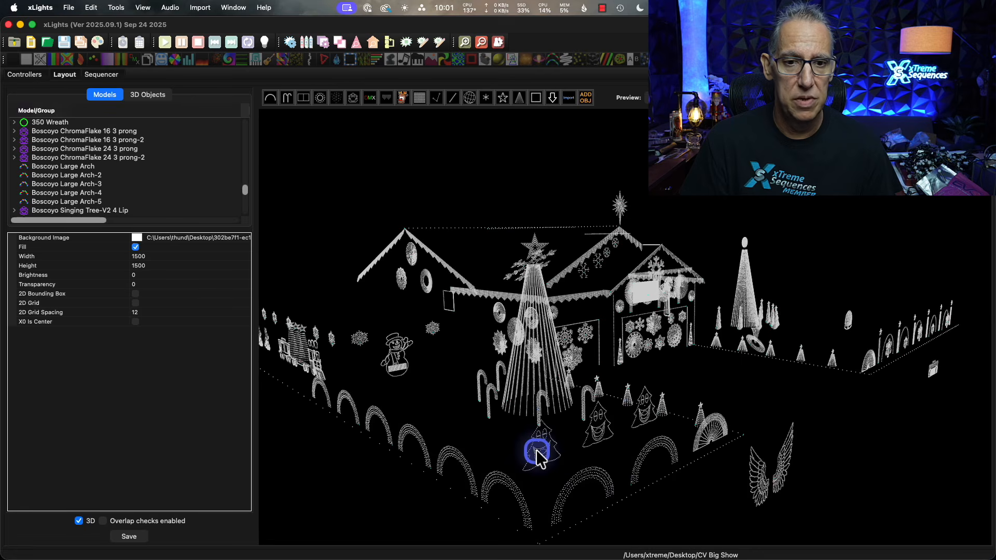
pyautogui.moveTo(900, 485); pyautogui.dragTo(870, 486)
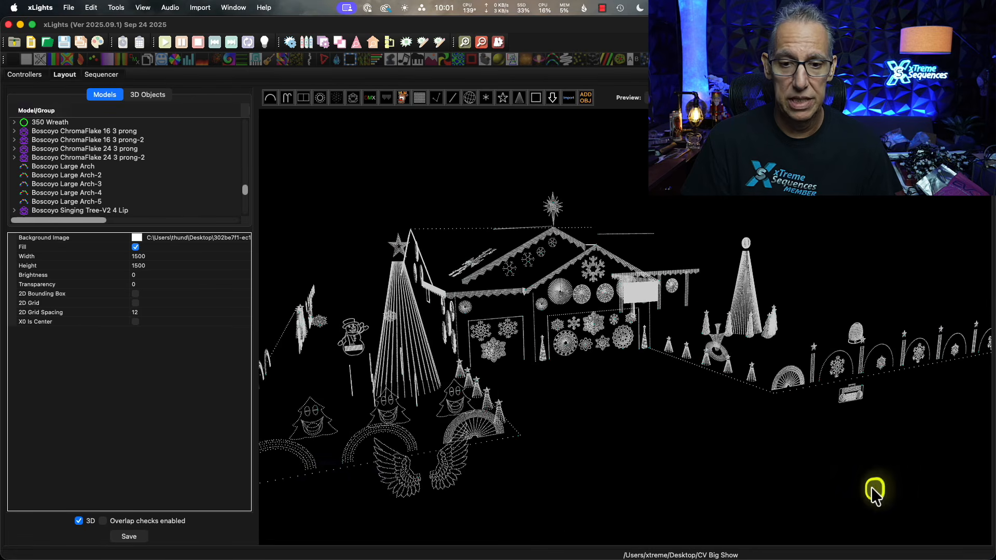
pyautogui.click(459, 479)
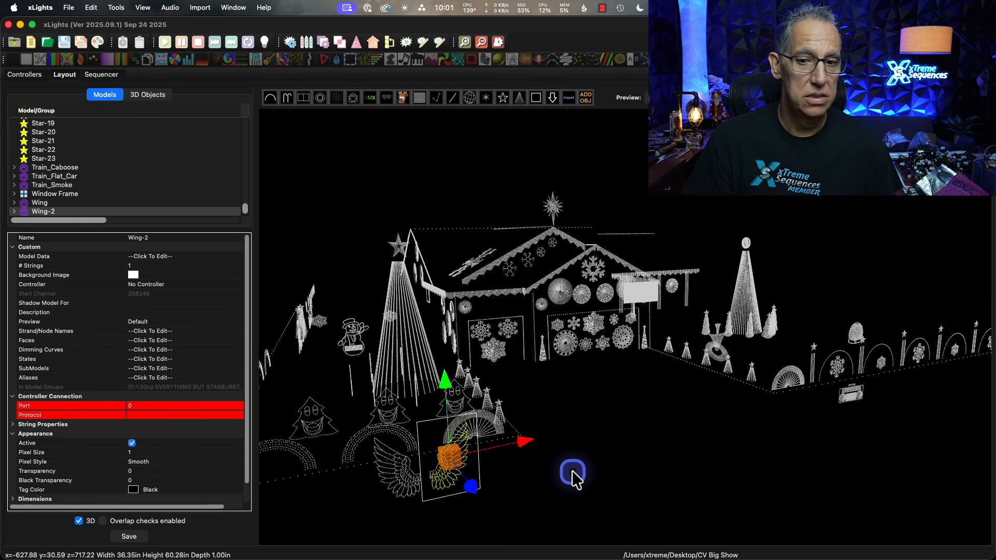
# Inspect the properties of the radio prop by the street and the Spiral_X-2 tree beside the garage door.
pyautogui.moveTo(571, 471)
pyautogui.mouseDown()
pyautogui.moveTo(596, 470)
pyautogui.moveTo(586, 469)
pyautogui.mouseUp()
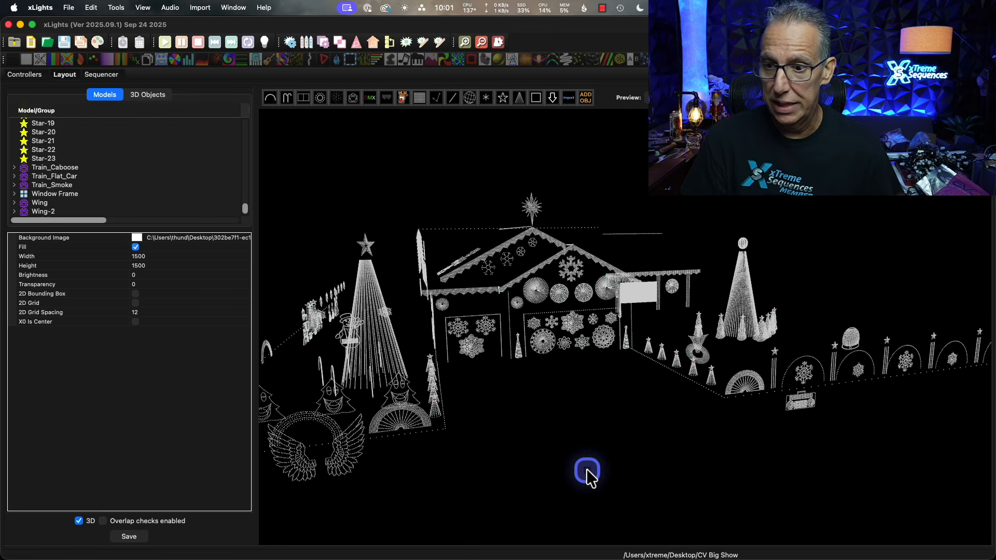
pyautogui.click(804, 405)
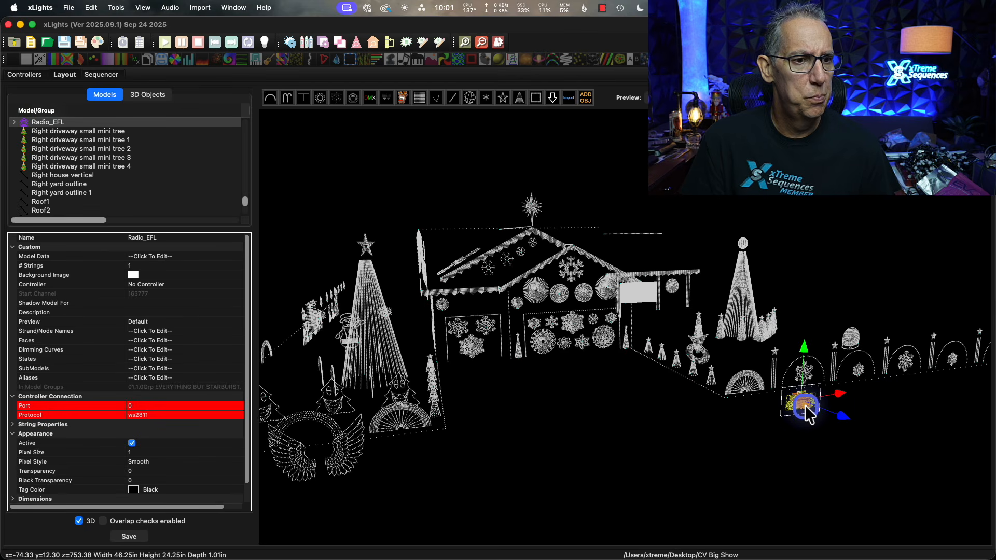
pyautogui.click(771, 429)
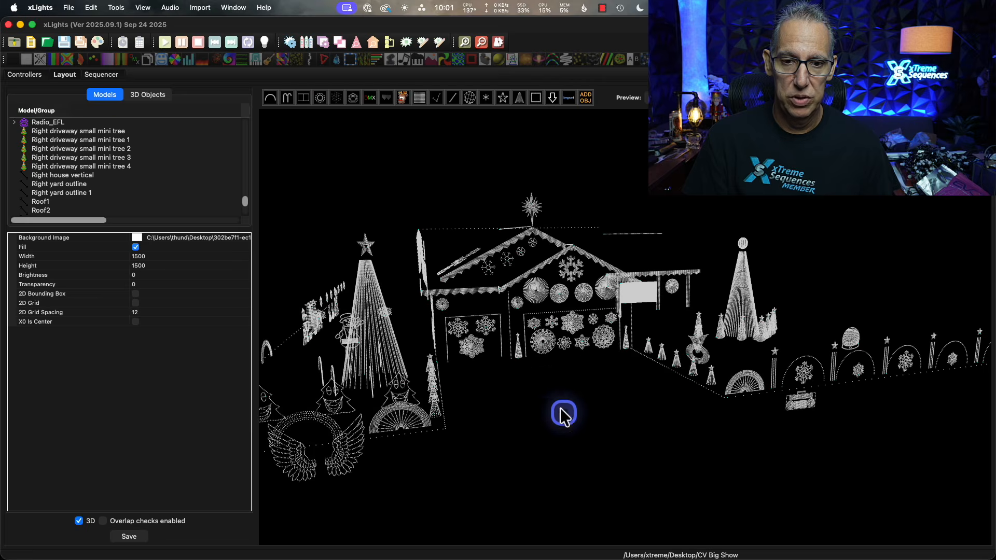
pyautogui.scroll(5, 560, 408)
pyautogui.click(518, 300)
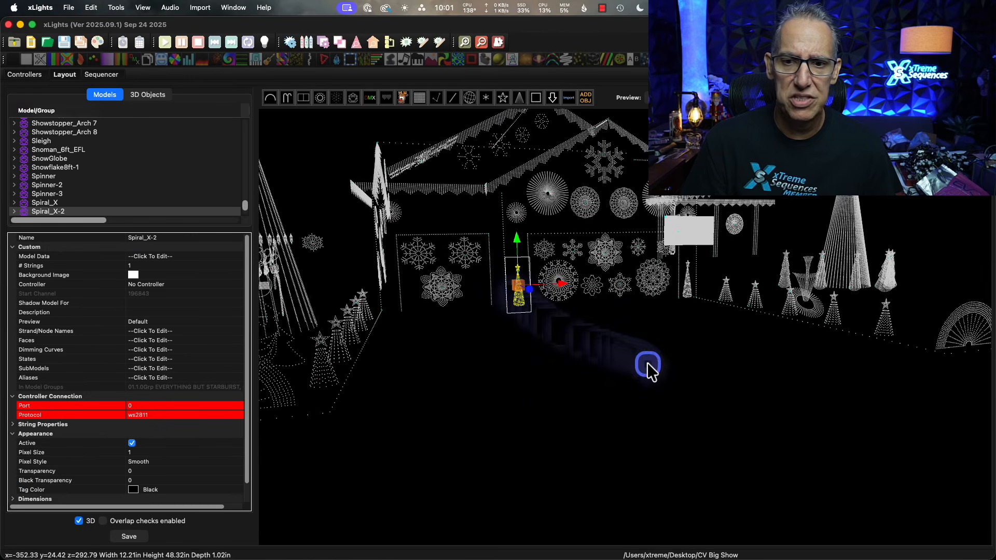
pyautogui.click(647, 362)
# Inspect the properties of Showstopper Mini Tree-3 beside the mega tree and return to a front view of the house.
pyautogui.scroll(-5, 696, 369)
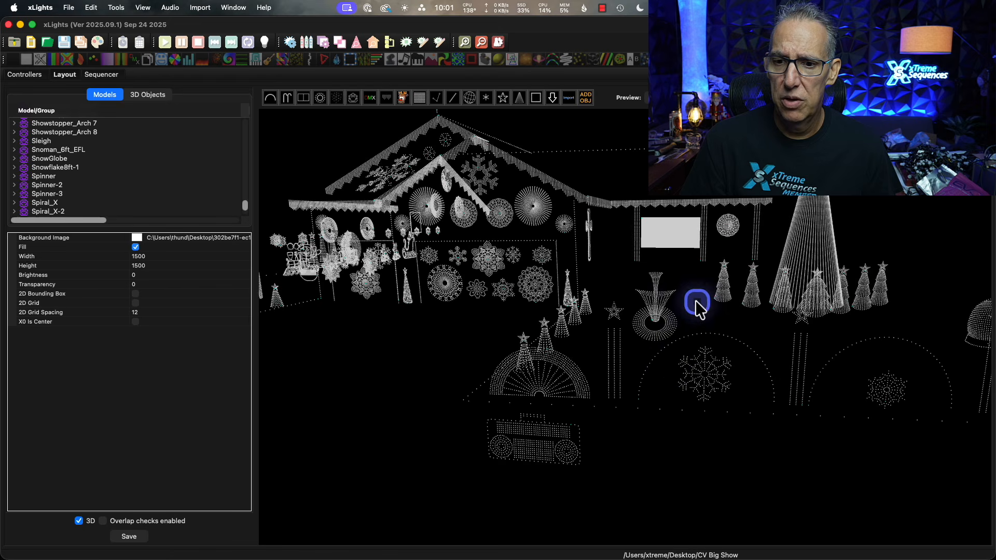
pyautogui.click(723, 278)
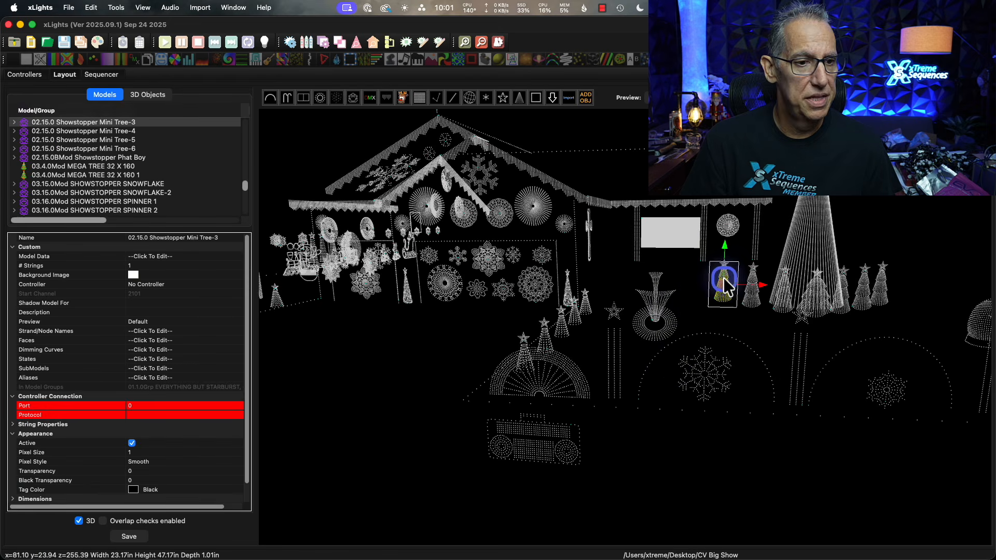
pyautogui.click(407, 356)
pyautogui.scroll(-3, 412, 361)
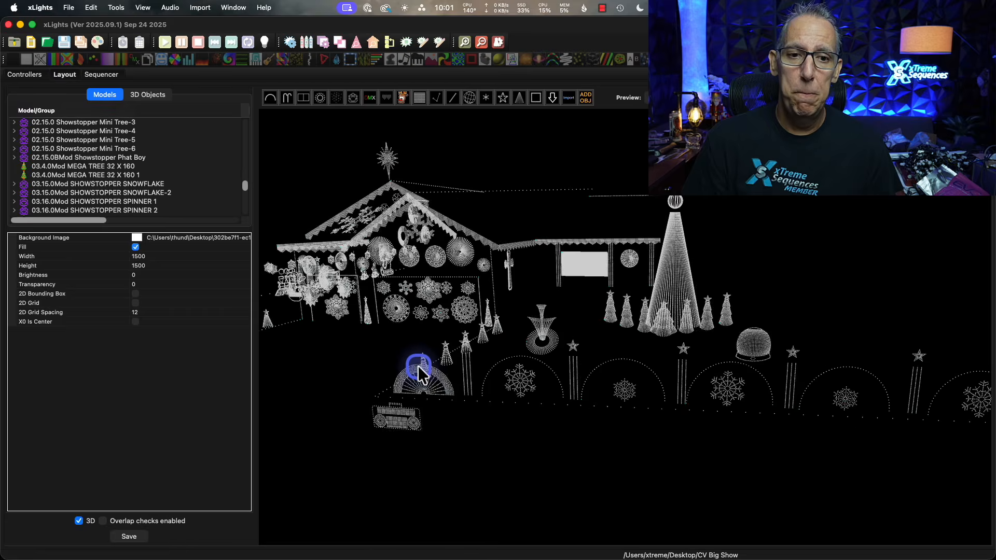
pyautogui.moveTo(418, 366); pyautogui.dragTo(592, 404)
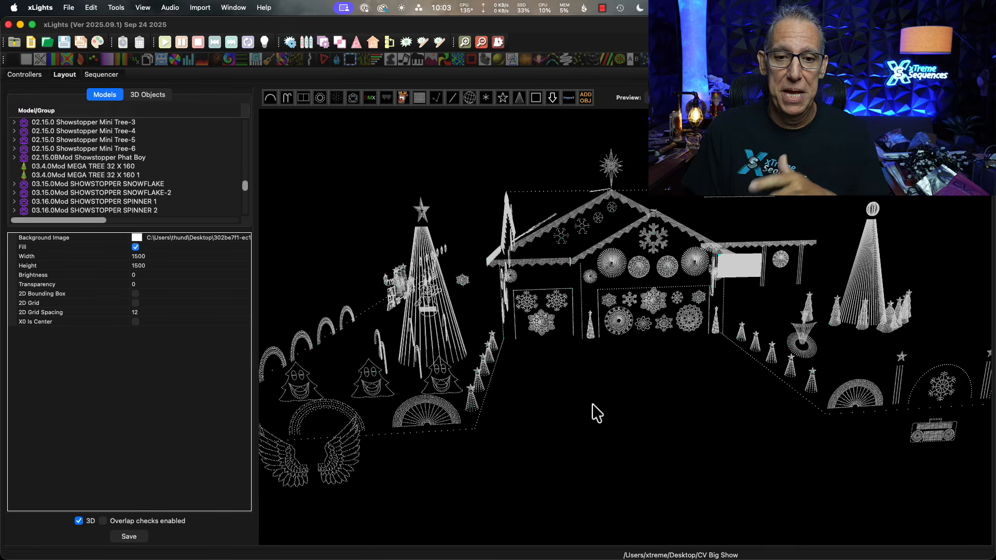
# View the side of the house and inspect the properties of the train's EFL_Steam_Engine model.
pyautogui.moveTo(569, 412); pyautogui.dragTo(607, 408)
pyautogui.click(607, 410)
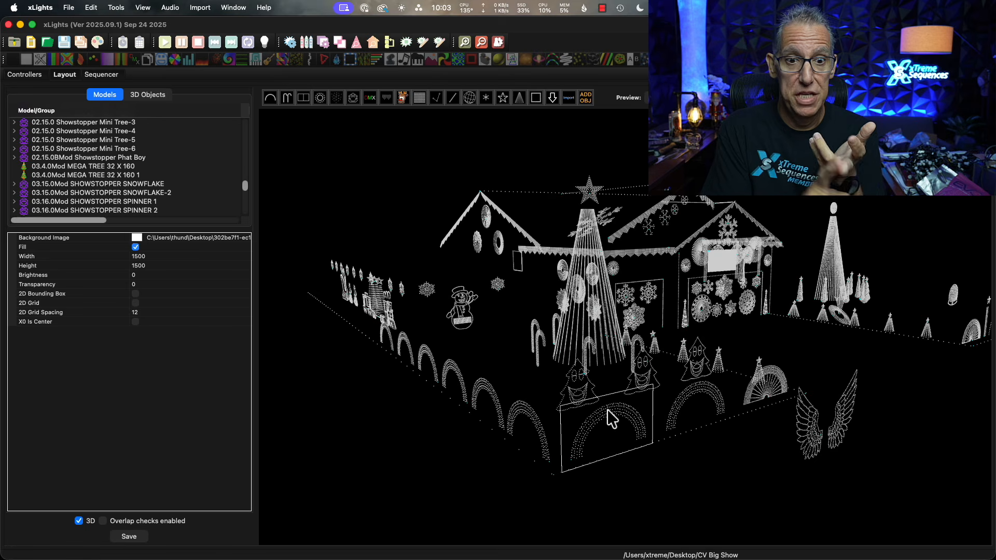
pyautogui.moveTo(457, 251); pyautogui.dragTo(376, 356)
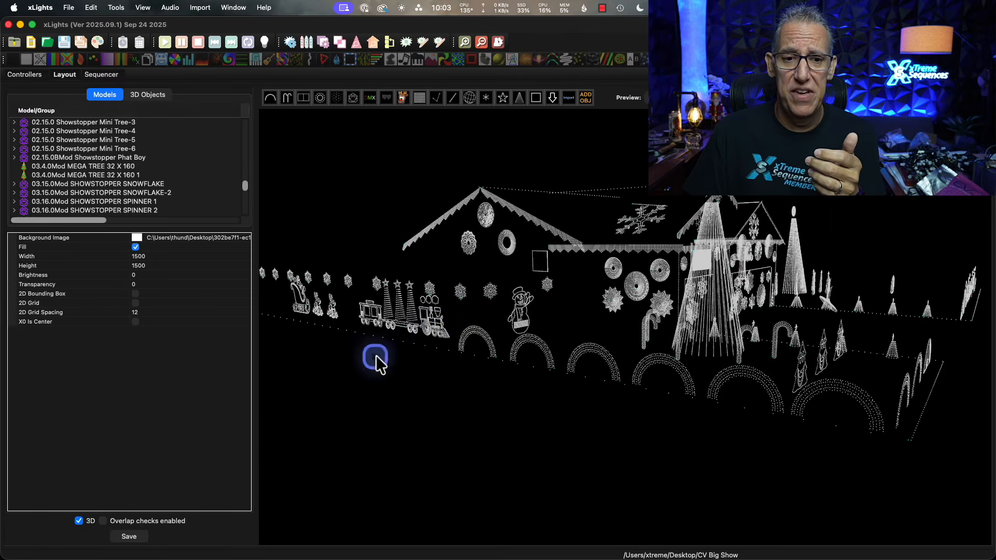
pyautogui.click(434, 325)
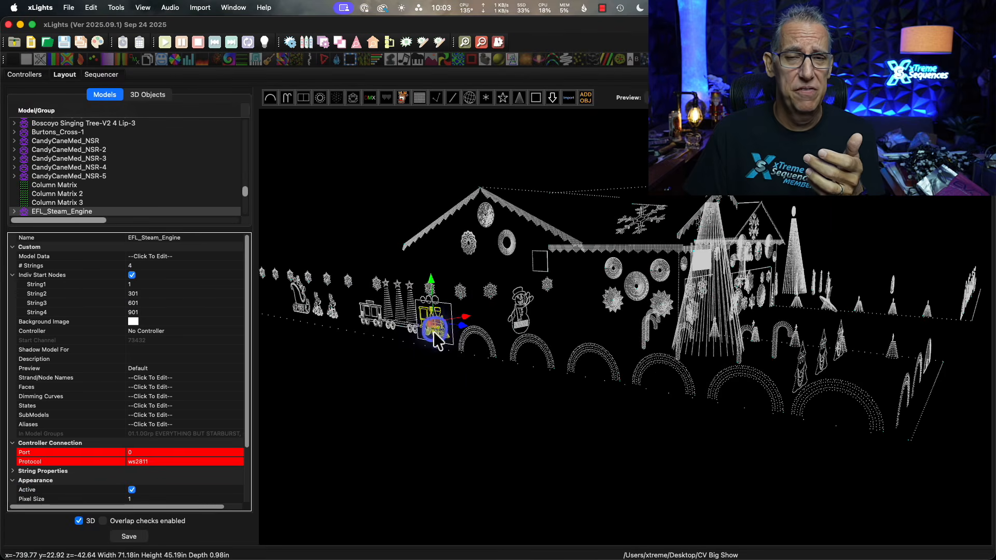
pyautogui.click(441, 380)
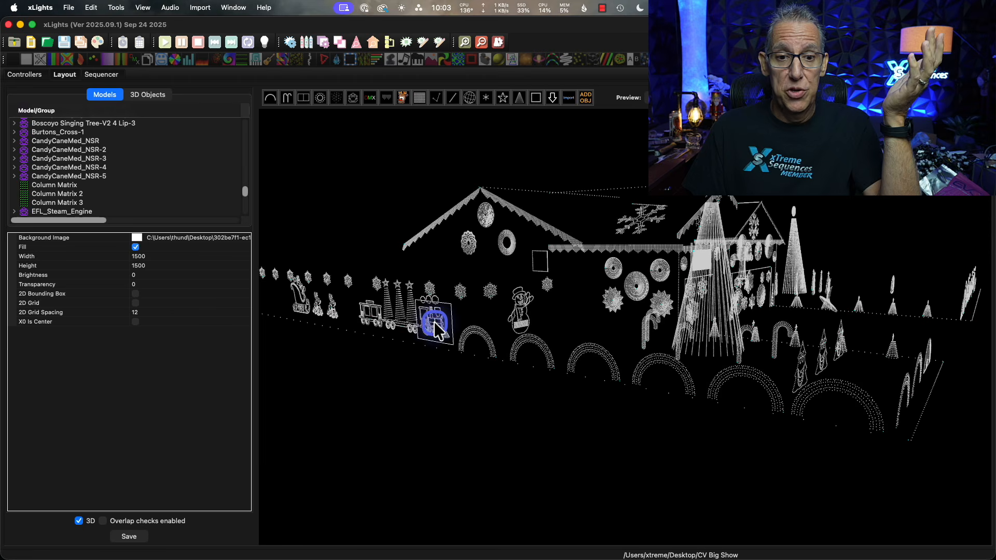
pyautogui.click(435, 327)
pyautogui.click(451, 378)
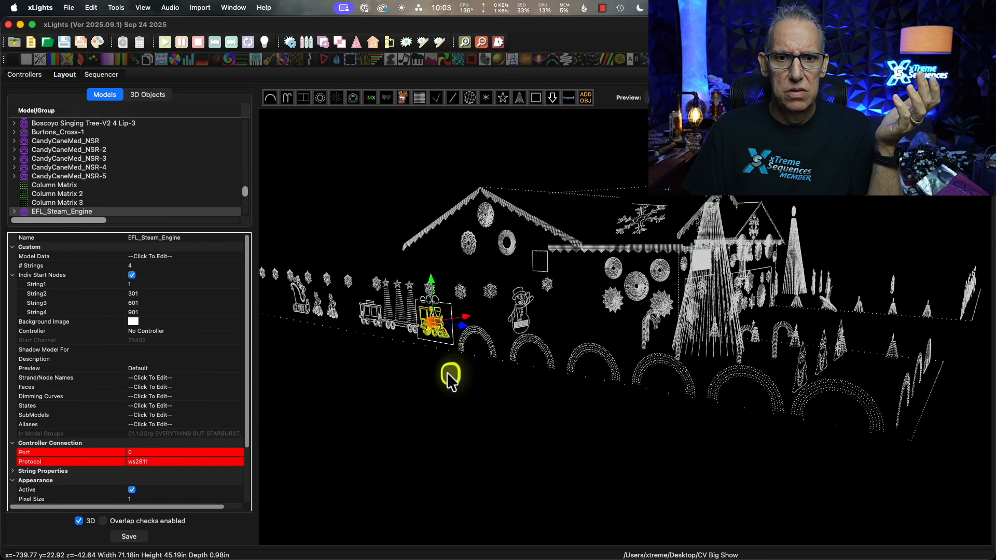
# Examine the front of the house, the driveway and the singing trees in the 3D preview.
pyautogui.moveTo(459, 394); pyautogui.dragTo(417, 396)
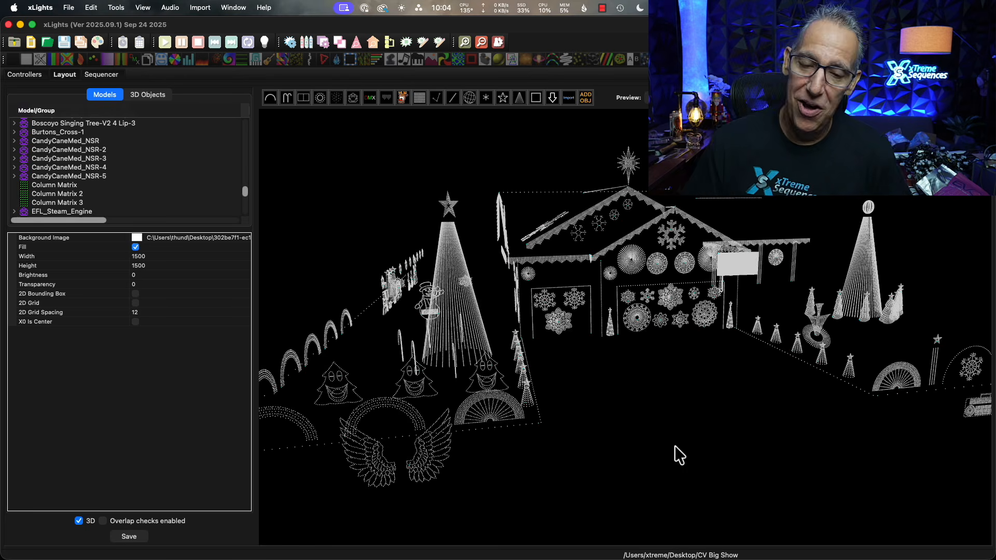
pyautogui.moveTo(674, 446); pyautogui.dragTo(703, 447)
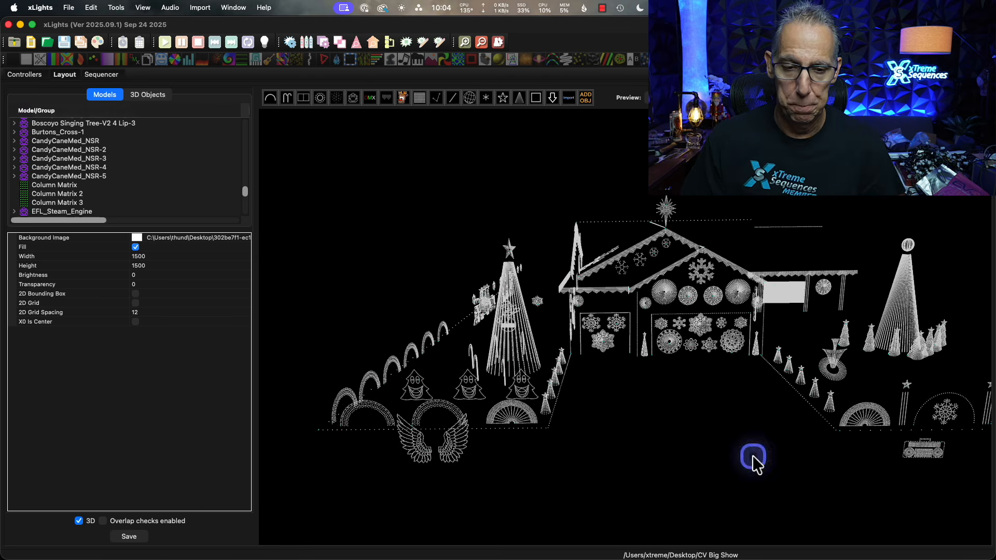
pyautogui.moveTo(723, 463); pyautogui.dragTo(733, 463)
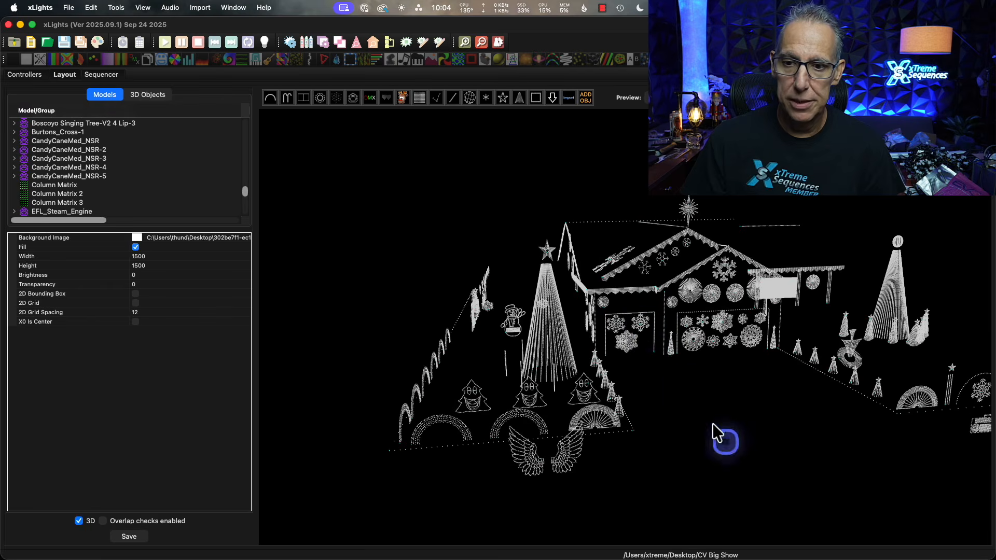
pyautogui.scroll(3, 618, 278)
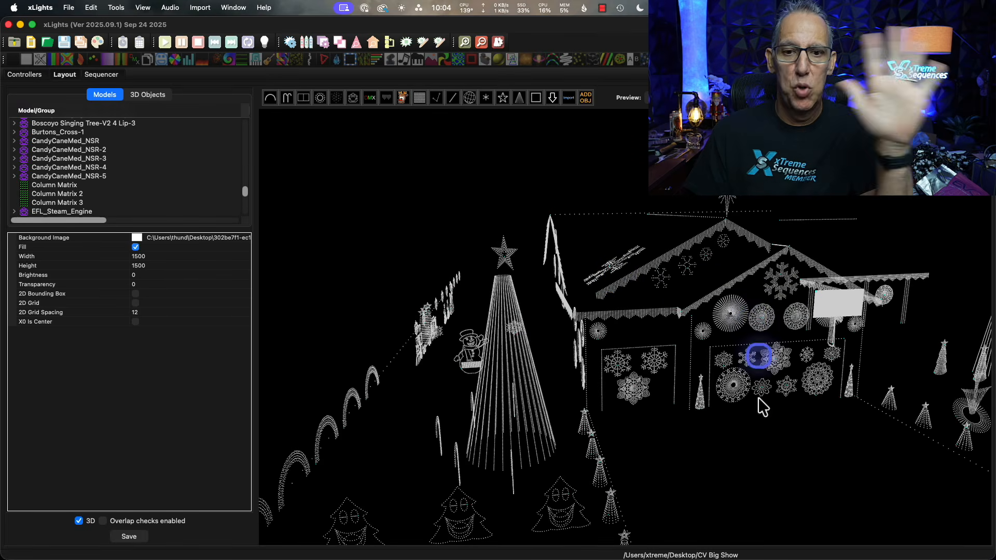
# Select the Boscoyo Large Arch-2 model along the street and view the display from above the driveway.
pyautogui.moveTo(717, 488); pyautogui.dragTo(755, 461)
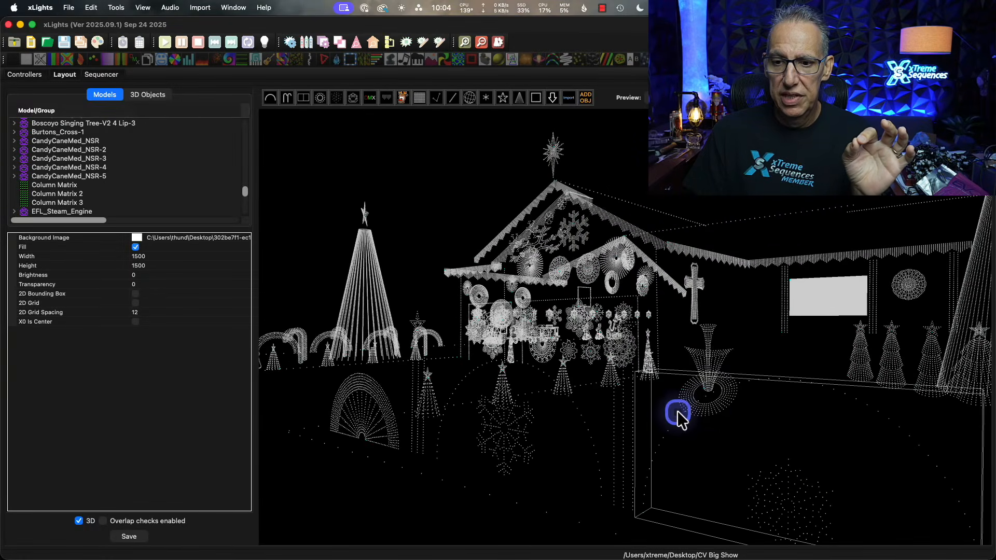
pyautogui.click(701, 437)
pyautogui.moveTo(702, 436); pyautogui.dragTo(727, 168)
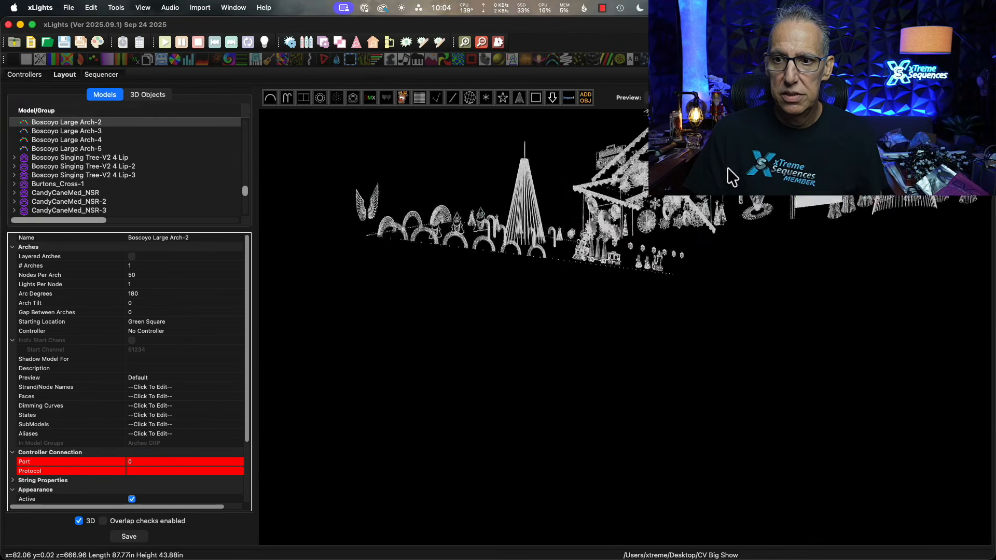
pyautogui.moveTo(738, 343); pyautogui.dragTo(785, 353)
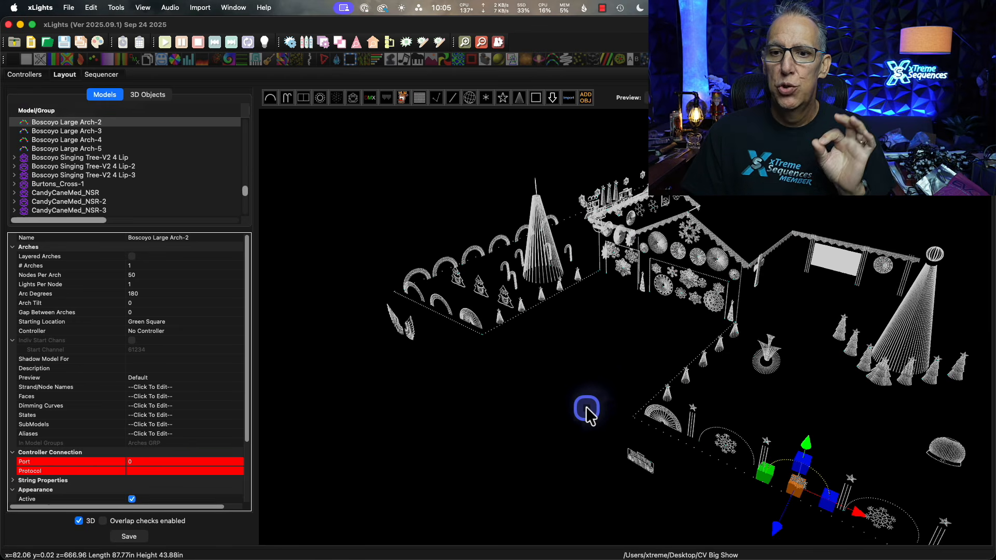
# Bring the 3D preview back to the house front, enlarge the model list and browse its groups and submodel groups.
pyautogui.moveTo(588, 408); pyautogui.dragTo(593, 373)
pyautogui.moveTo(548, 408); pyautogui.dragTo(565, 400)
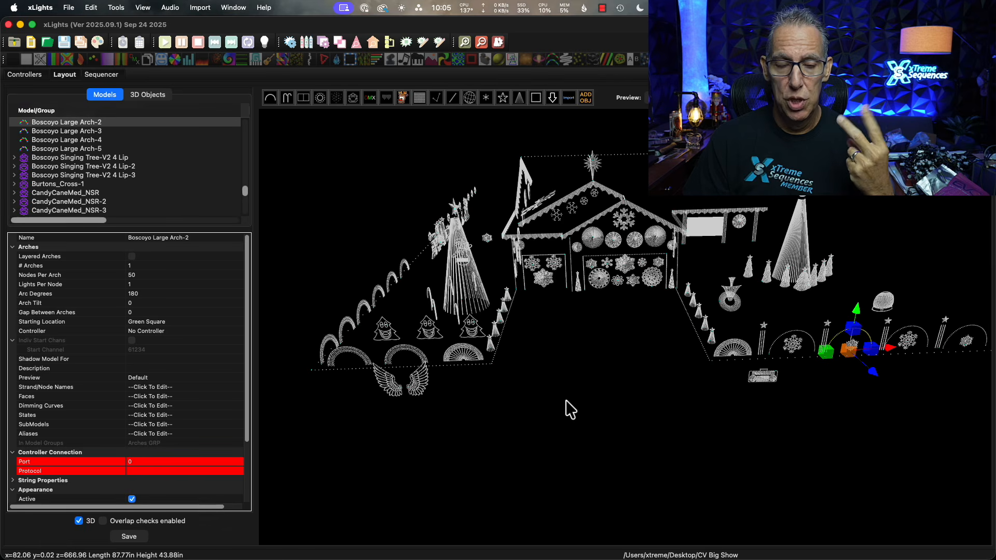
pyautogui.moveTo(193, 224); pyautogui.dragTo(182, 340)
pyautogui.scroll(15, 162, 227)
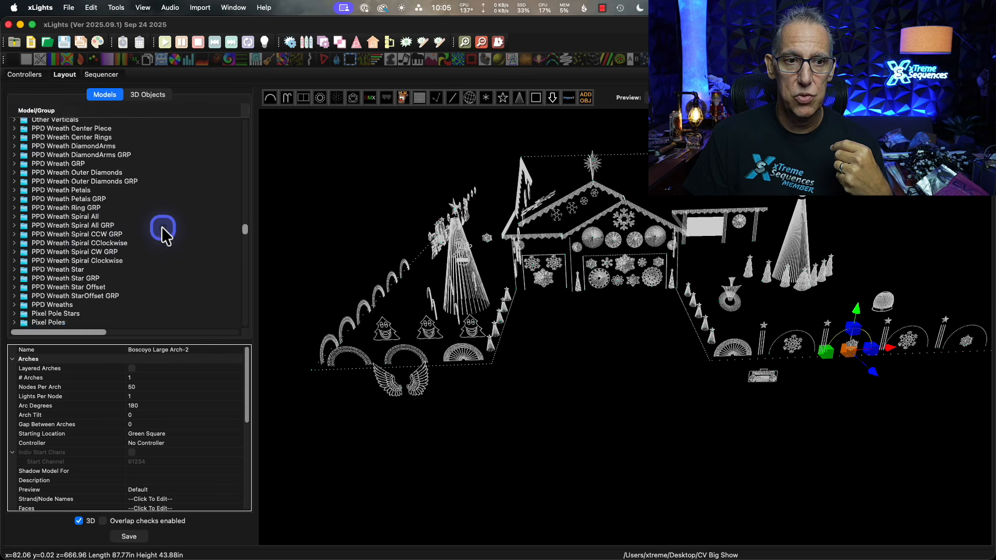
pyautogui.scroll(5, 162, 226)
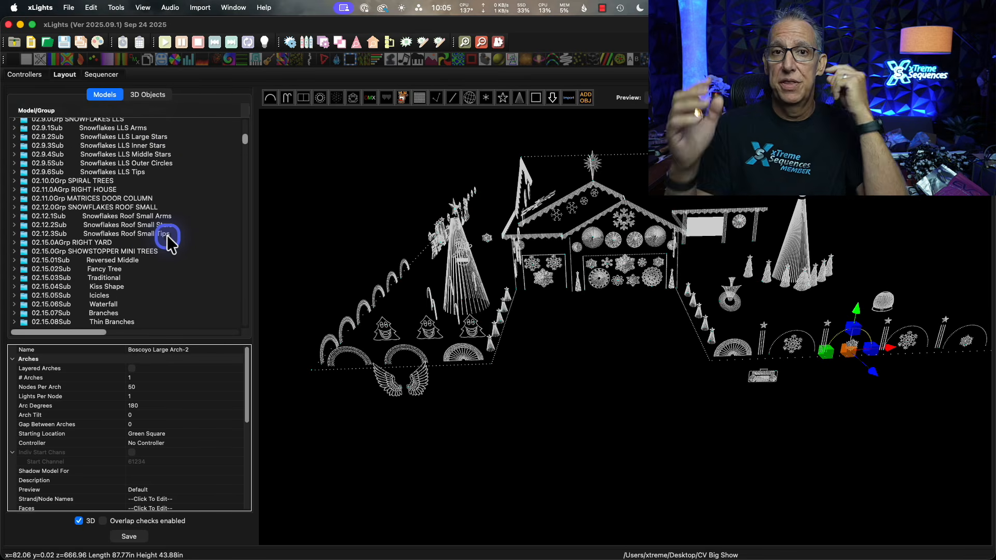
pyautogui.scroll(-1, 166, 235)
pyautogui.scroll(-10, 170, 247)
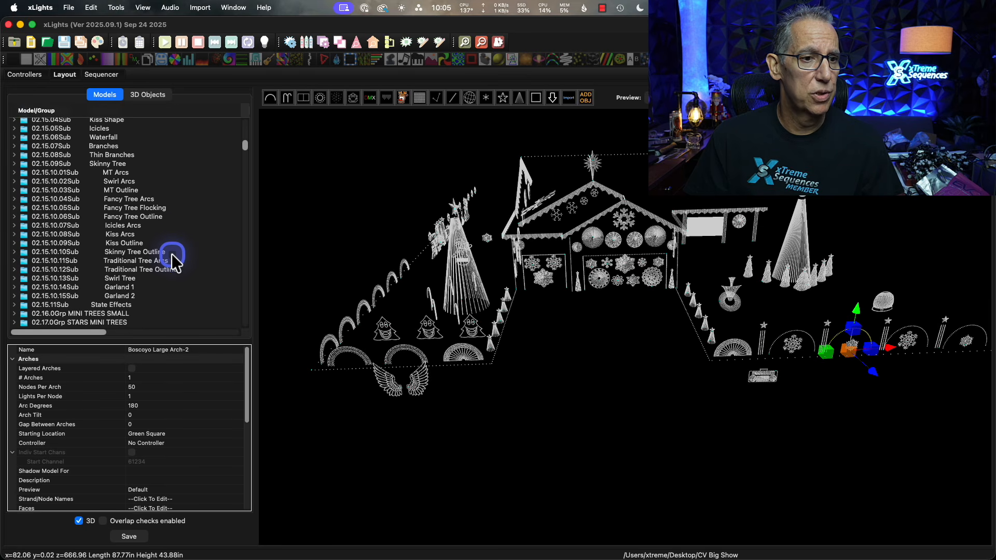
# Highlight the Fancy Tree Outline and Fancy Tree Arcs submodel groups of the Showstopper mini trees in the 3D preview.
pyautogui.click(119, 279)
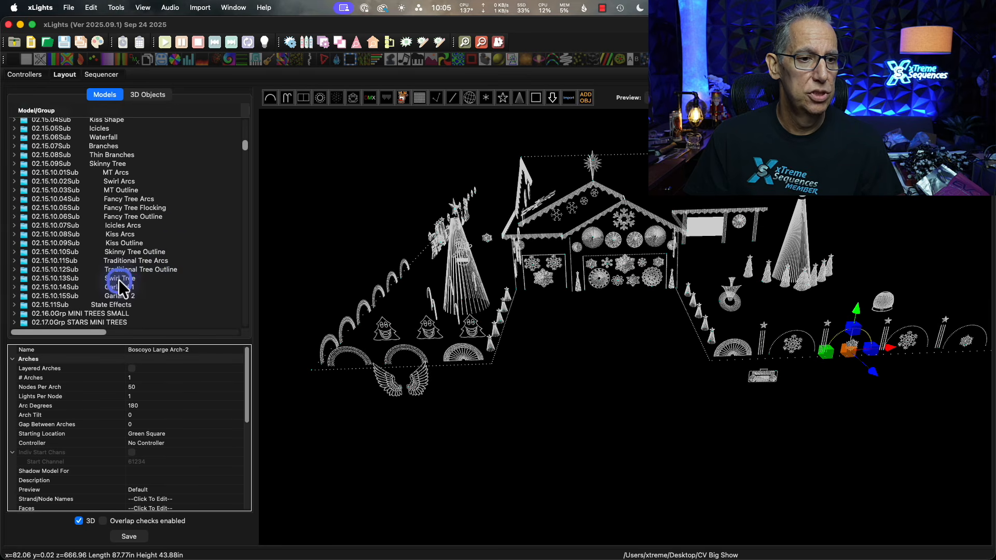
pyautogui.click(127, 217)
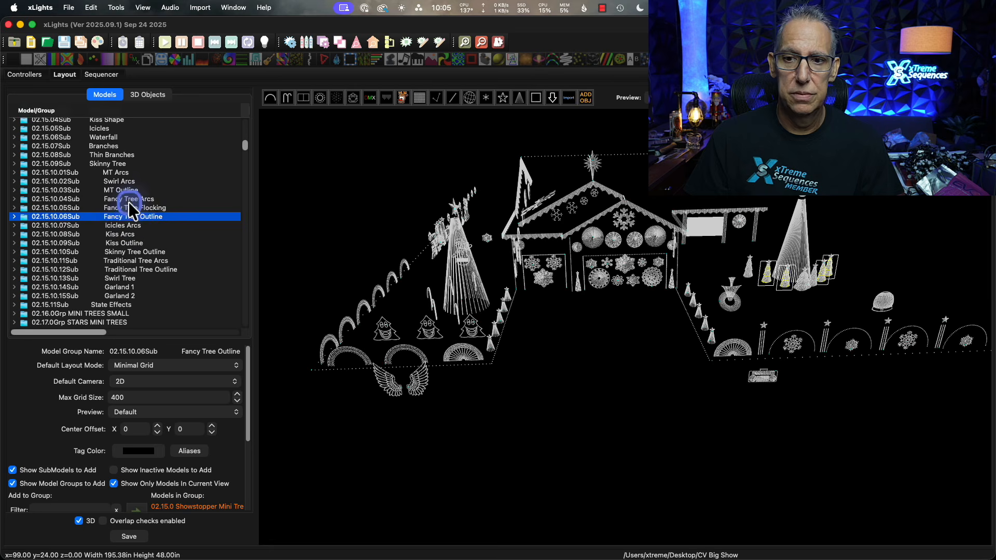
pyautogui.click(118, 198)
# Highlight the Snowflakes LLS Outer Circles and Snowflakes Garage Small Center Lines submodel groups on the house front.
pyautogui.scroll(11, 115, 186)
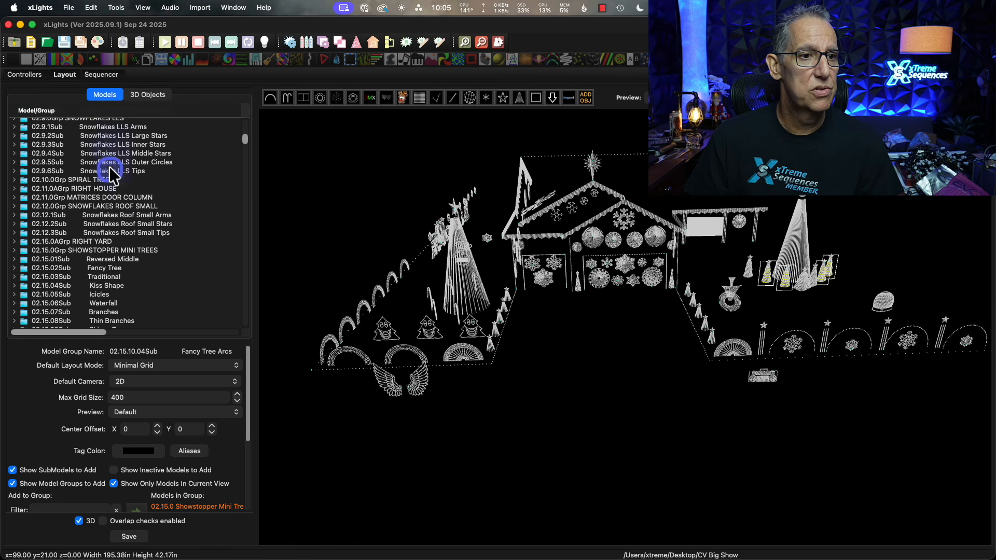
pyautogui.click(110, 162)
pyautogui.scroll(7, 127, 185)
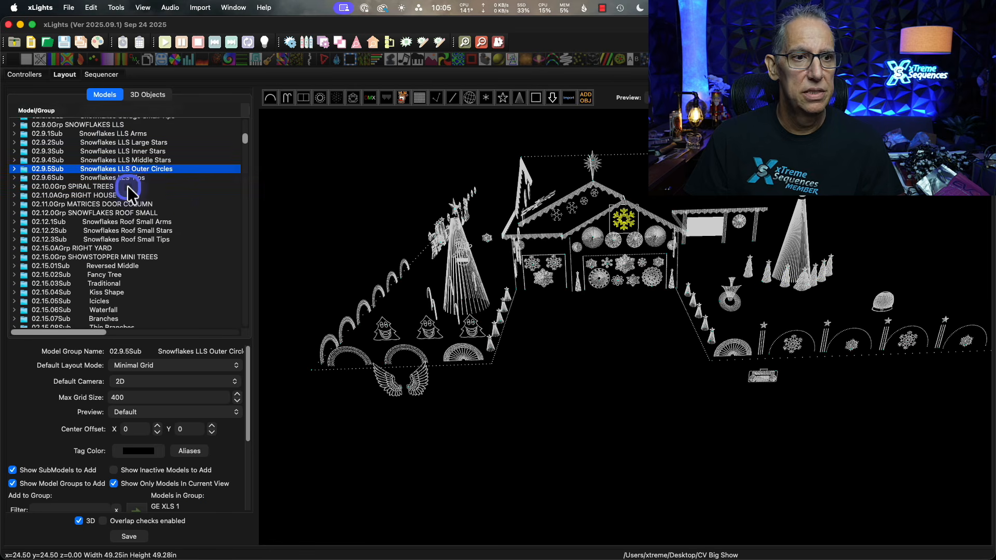
pyautogui.click(127, 186)
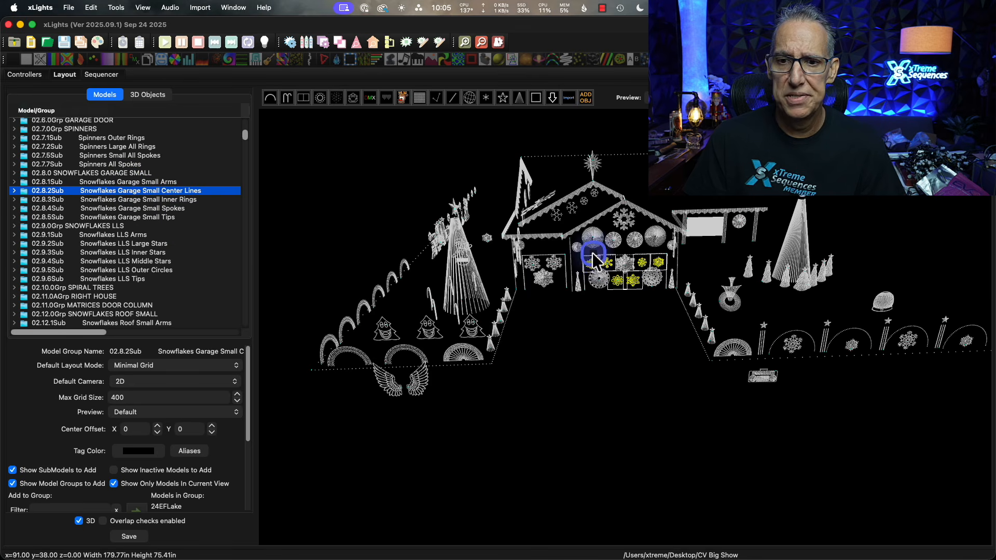
# Highlight the Spinners Outer Rings submodel group and examine its spinners in a closer view of the house front.
pyautogui.scroll(2, 127, 227)
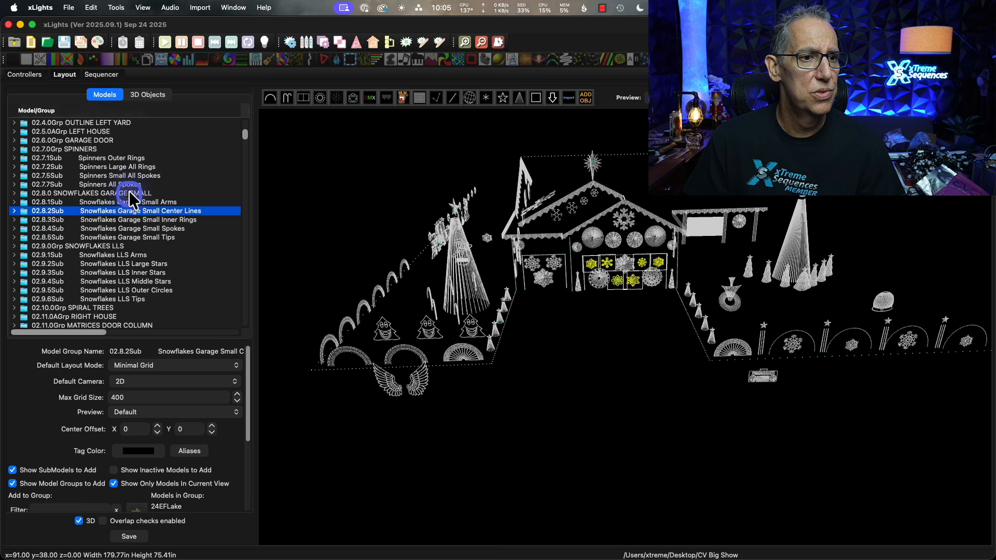
pyautogui.click(137, 159)
pyautogui.moveTo(542, 382); pyautogui.dragTo(566, 390)
# Select the OUTLINE LEFT YARD group and view the side of the house with the train and arches.
pyautogui.scroll(3, 654, 267)
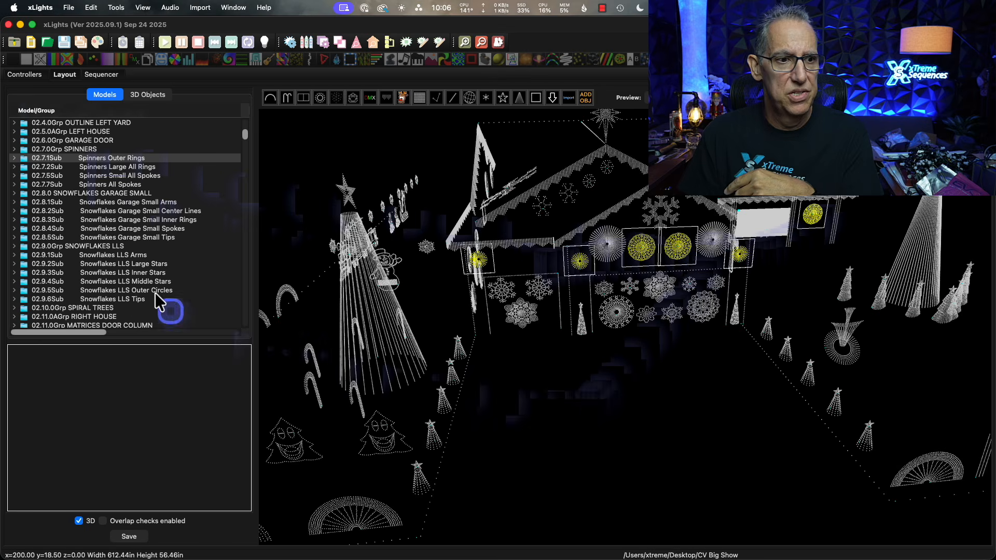
pyautogui.scroll(3, 145, 271)
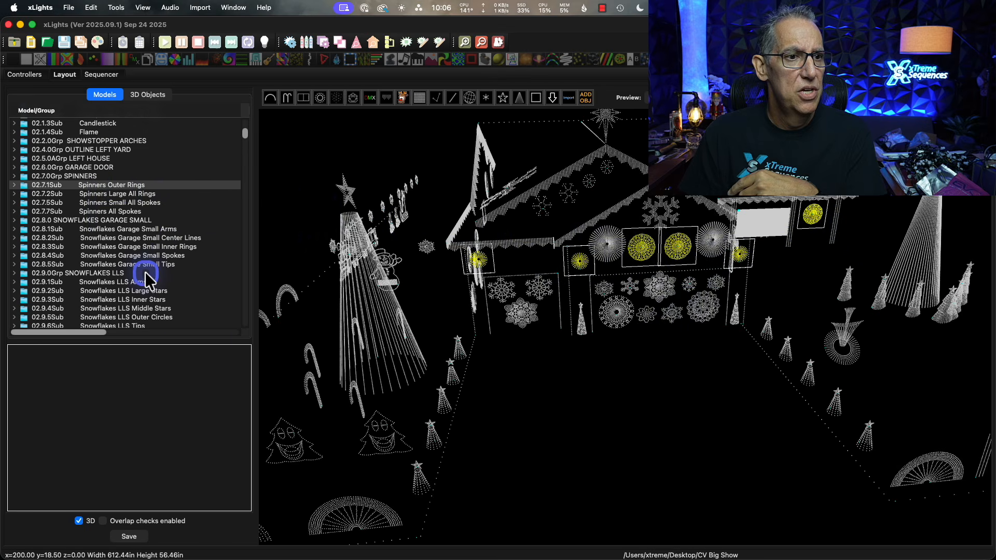
pyautogui.click(79, 149)
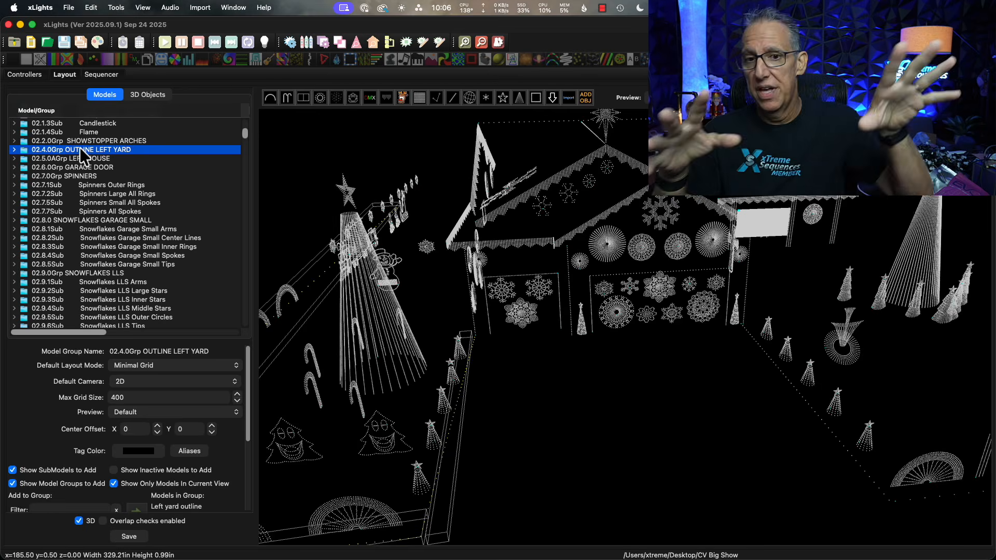
pyautogui.click(602, 394)
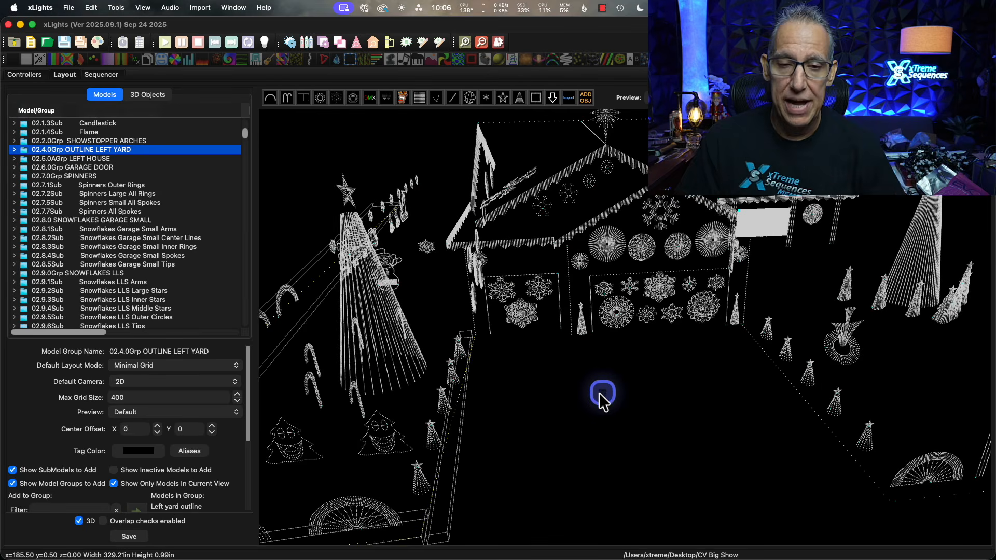
pyautogui.moveTo(587, 415); pyautogui.dragTo(664, 409)
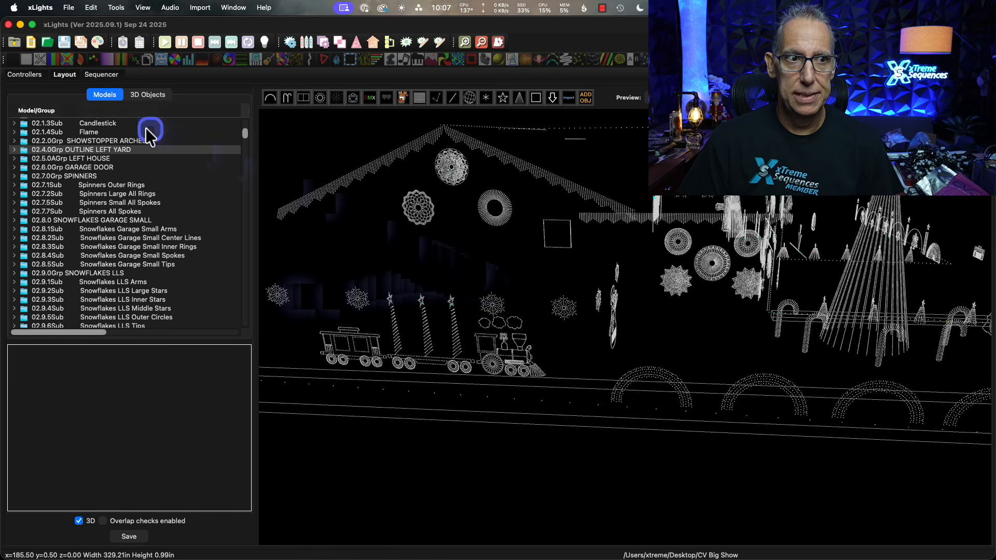
# Create a new animation sequence and enlarge the sequencer's row grid by shrinking the model preview and the effect settings area.
pyautogui.click(30, 42)
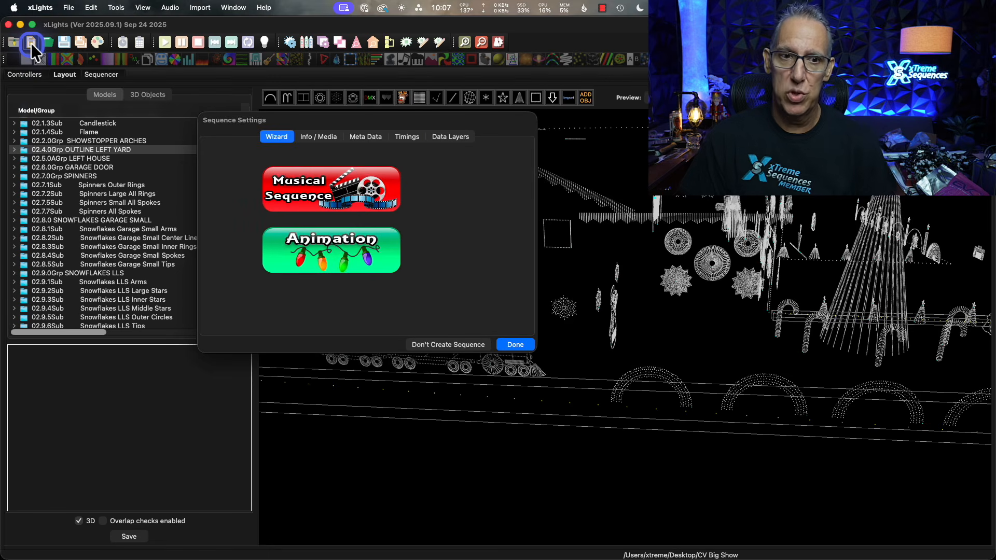
pyautogui.click(394, 255)
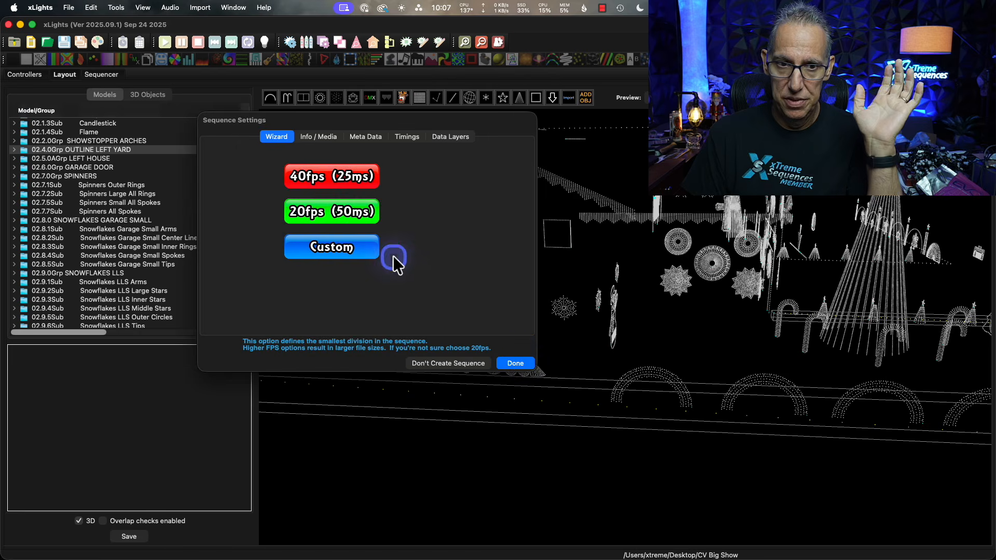
pyautogui.click(520, 362)
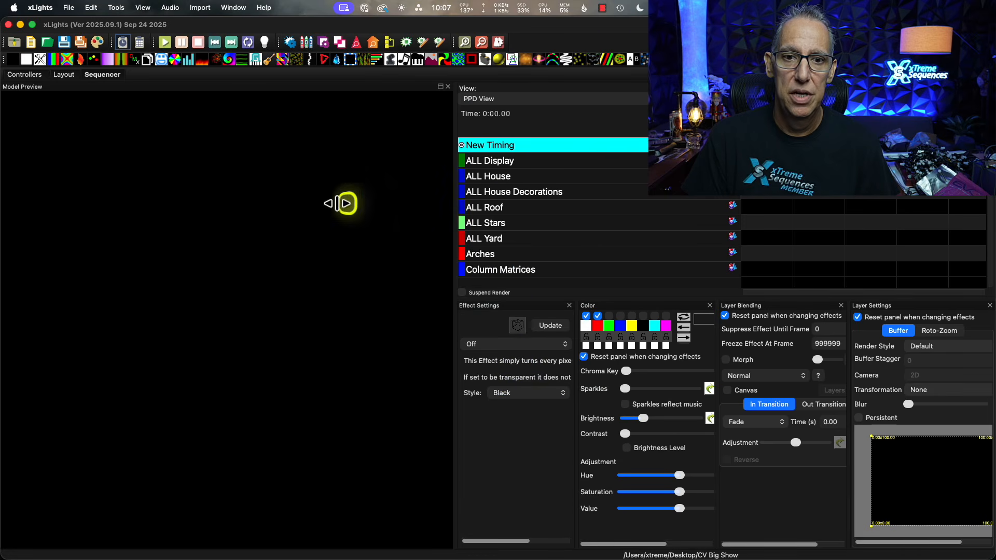
pyautogui.moveTo(341, 204); pyautogui.dragTo(107, 218)
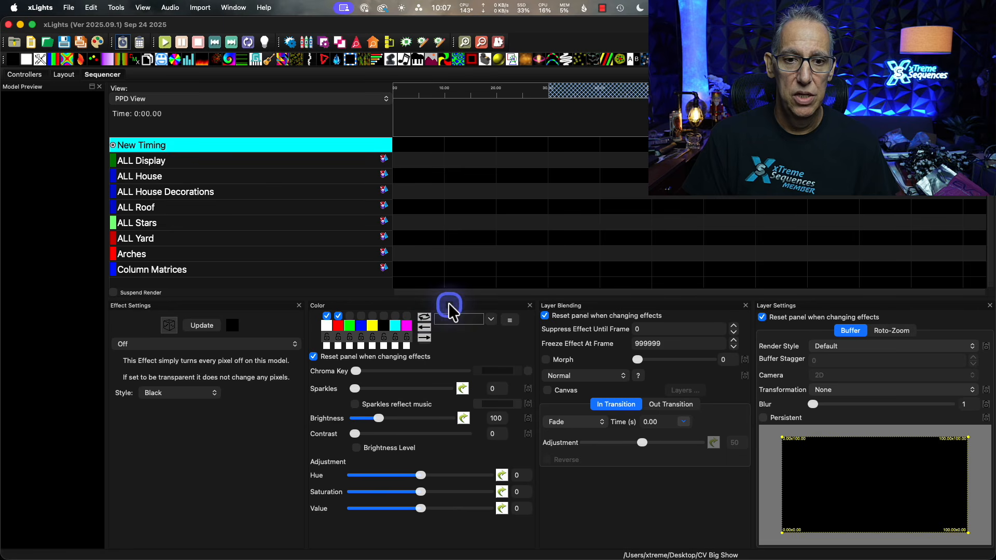
pyautogui.moveTo(449, 300); pyautogui.dragTo(449, 429)
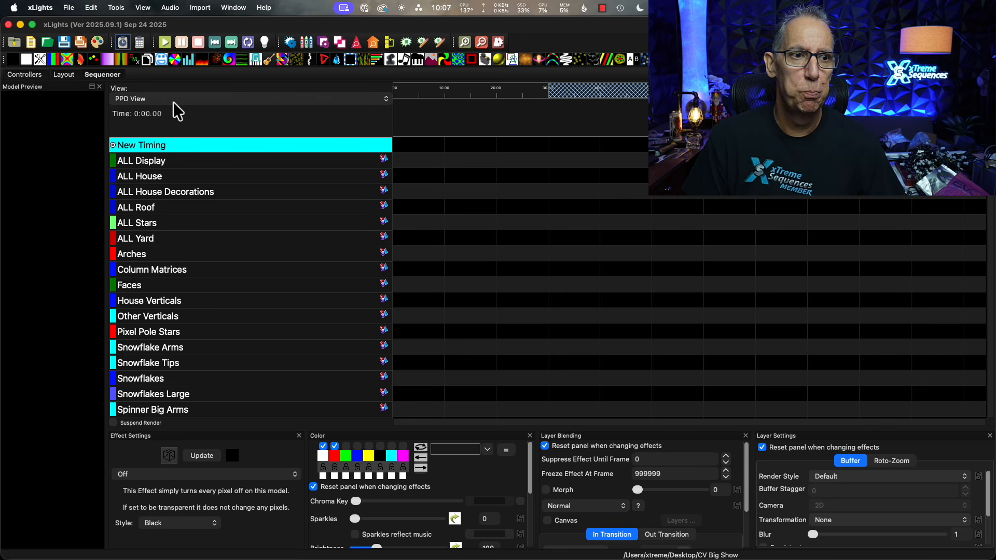
# Examine the groups and individual models listed in the sequencer's PPD View, from ALL Display through the GE Fuzion groups.
pyautogui.click(210, 162)
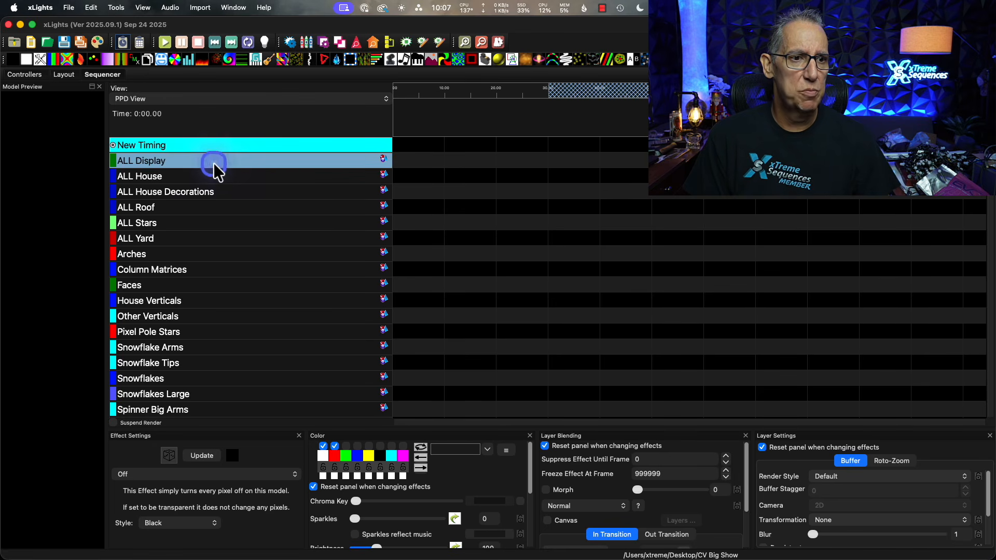
pyautogui.scroll(-4, 235, 201)
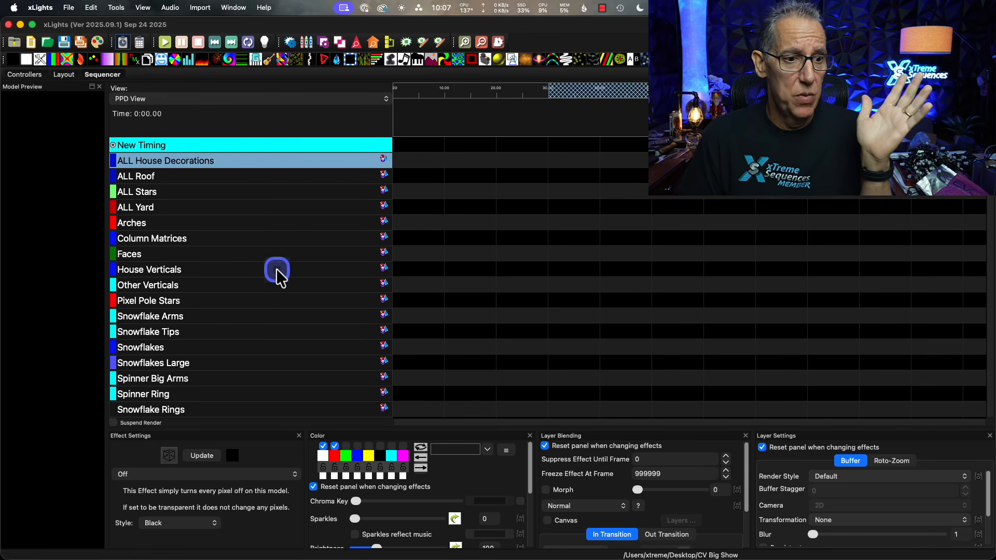
pyautogui.scroll(-11, 276, 272)
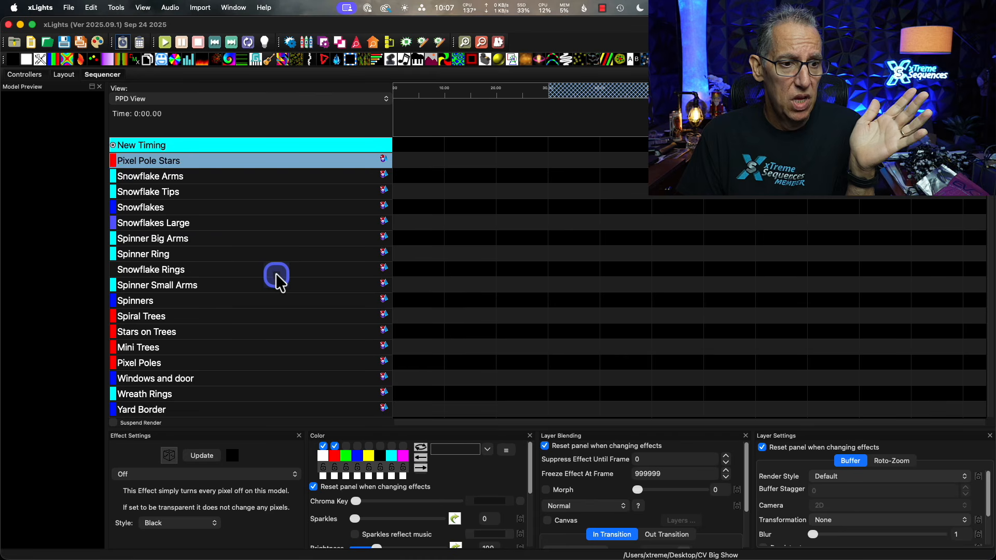
pyautogui.scroll(-12, 275, 274)
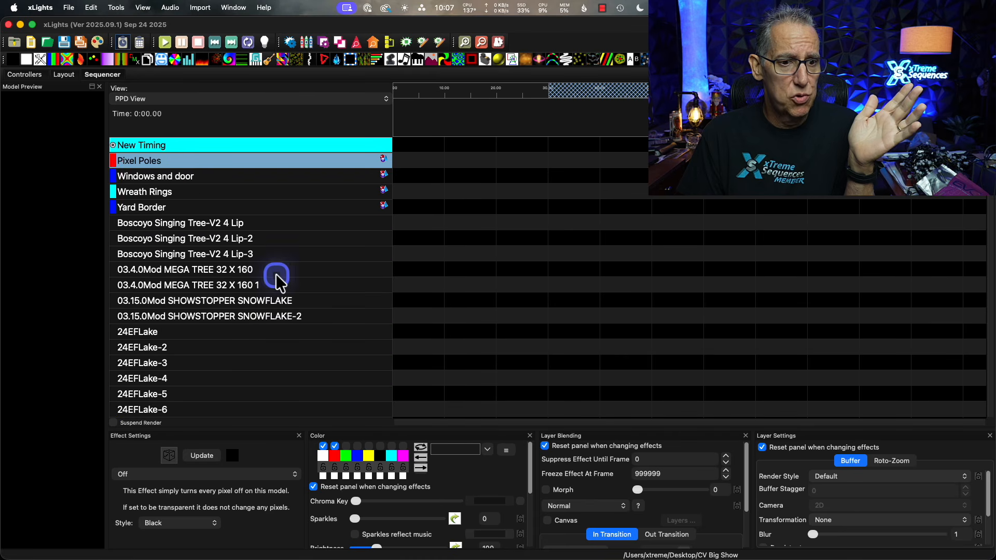
pyautogui.scroll(-16, 277, 280)
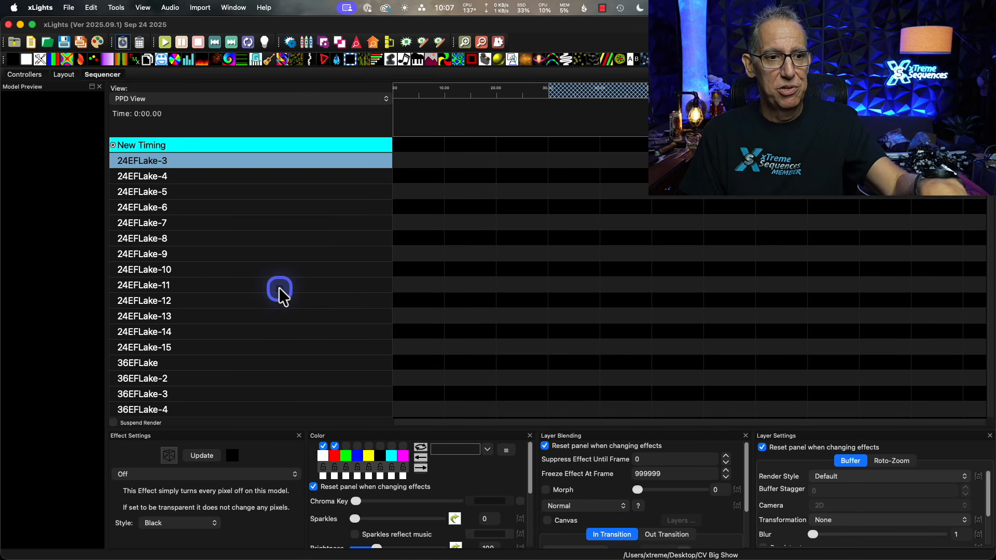
pyautogui.scroll(-20, 279, 287)
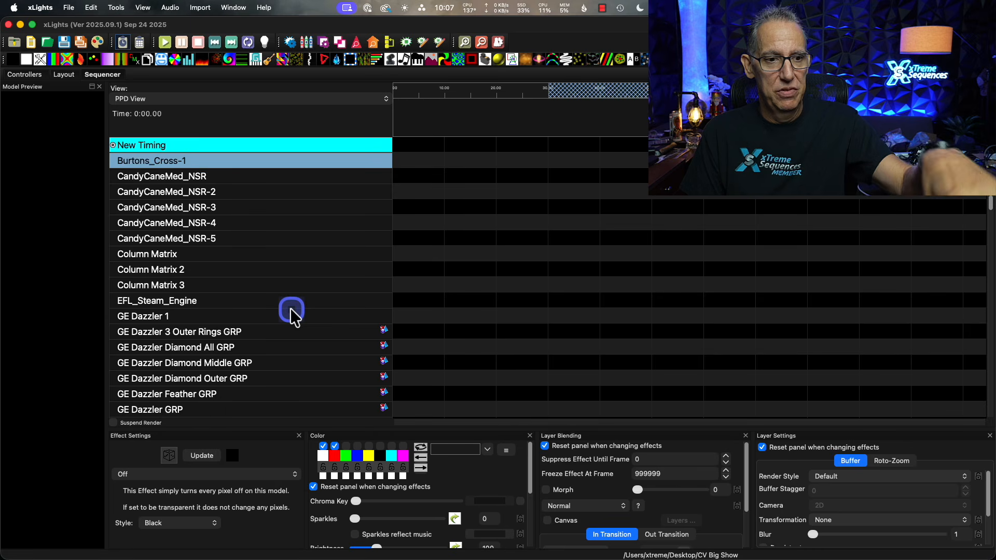
pyautogui.scroll(-3, 291, 310)
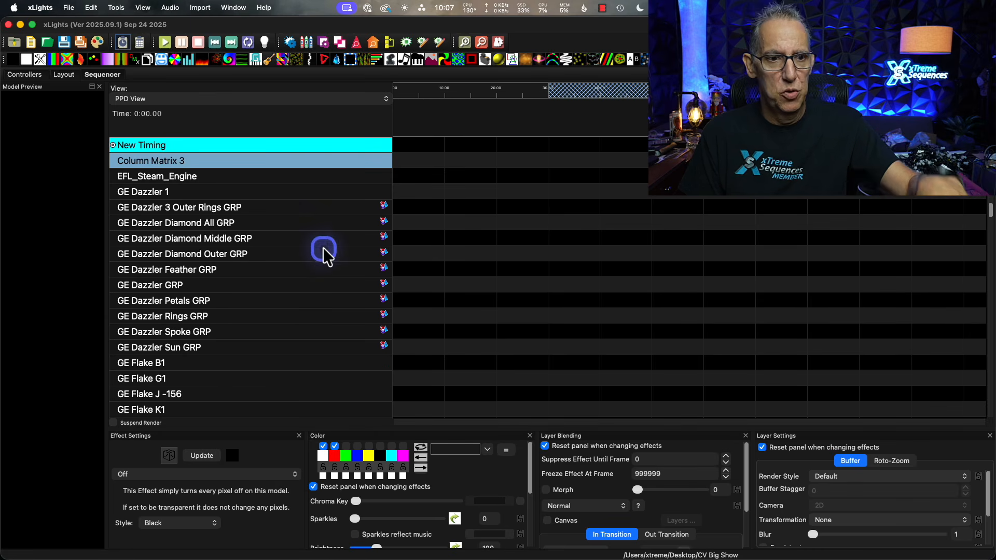
pyautogui.scroll(-20, 311, 309)
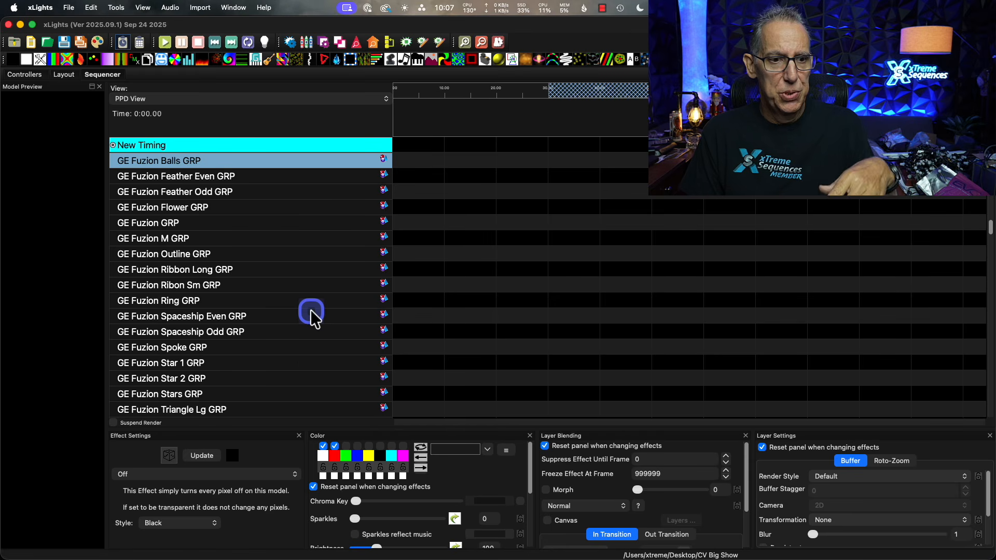
pyautogui.scroll(-3, 310, 318)
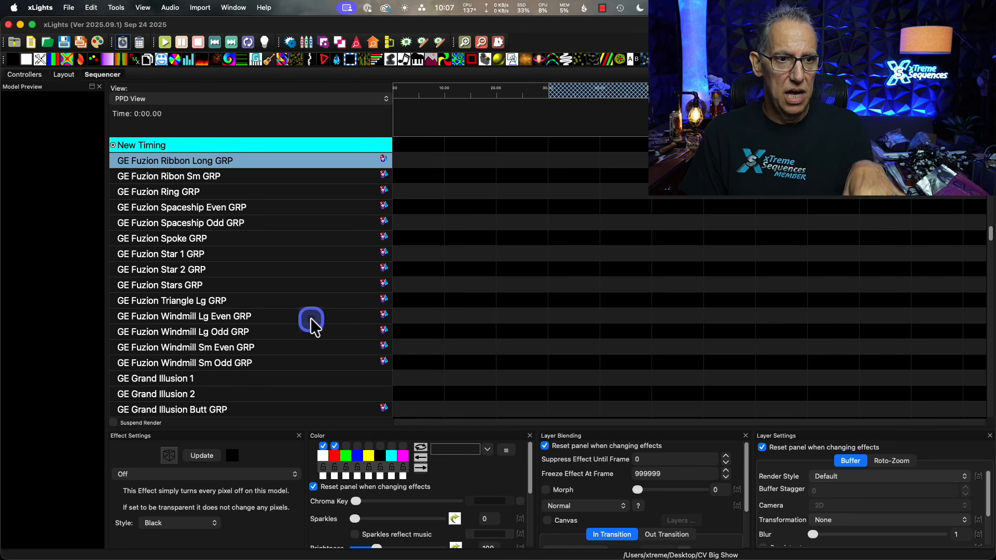
pyautogui.scroll(6, 310, 318)
pyautogui.scroll(20, 311, 320)
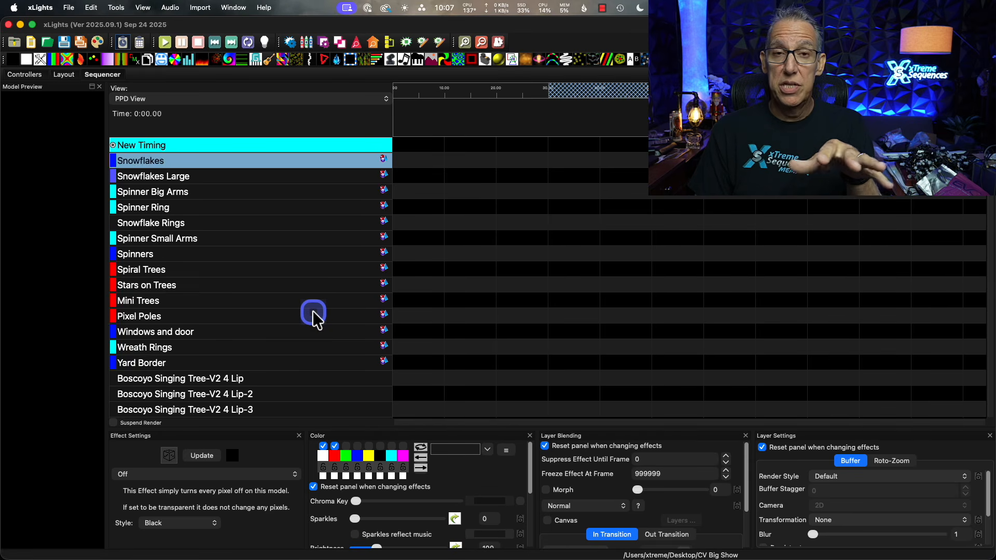
pyautogui.scroll(3, 313, 312)
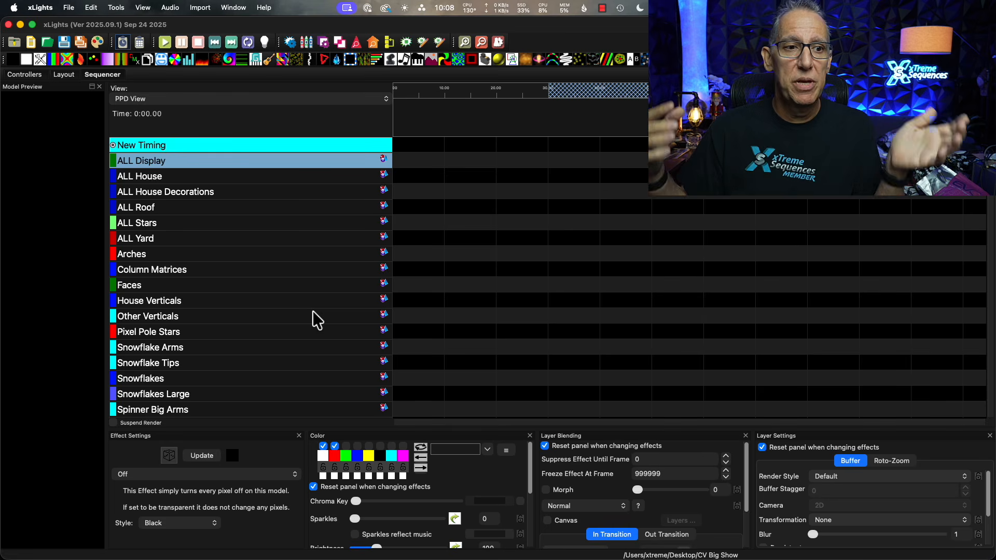
# Switch the sequencer to Showstopper View and look through its numbered groups and submodel groups.
pyautogui.click(208, 163)
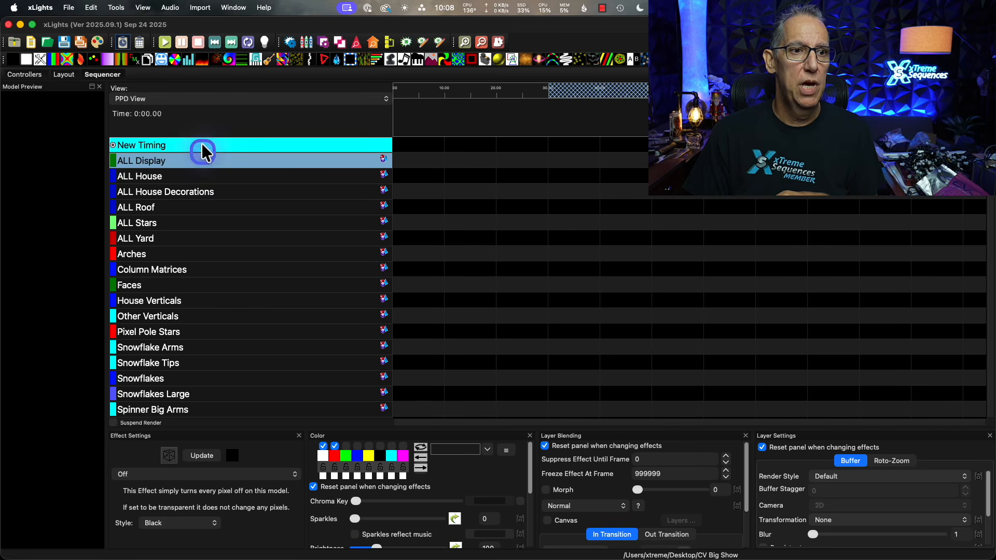
pyautogui.click(199, 99)
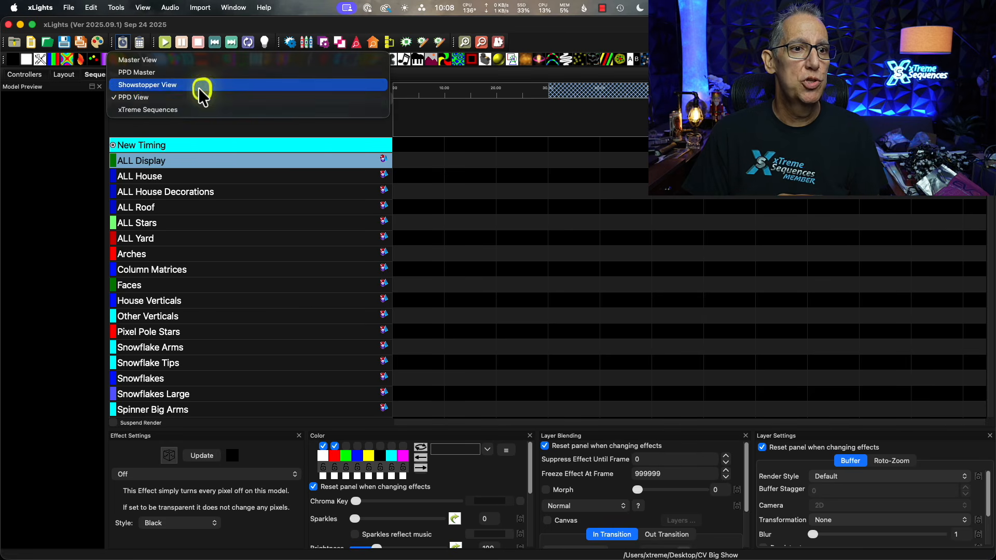
pyautogui.click(201, 87)
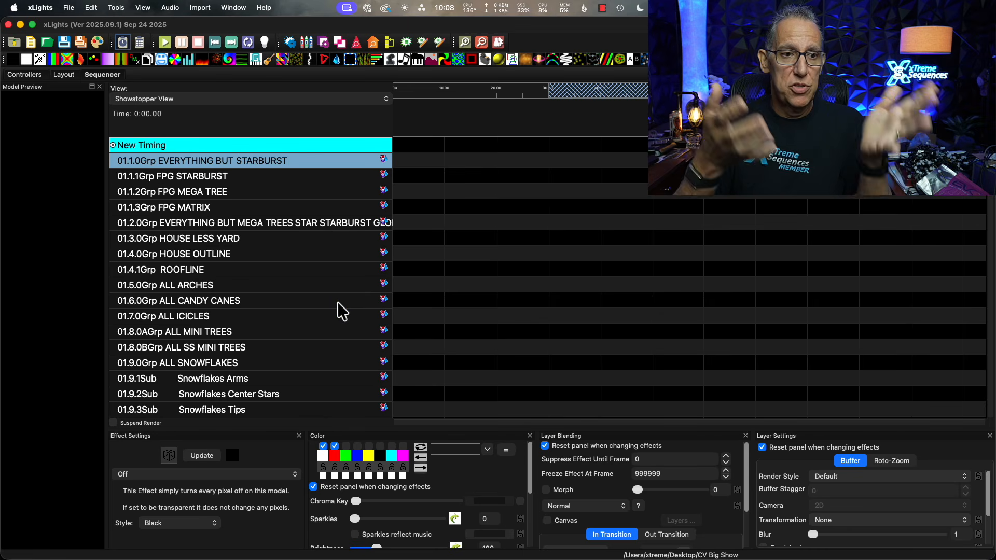
pyautogui.scroll(-7, 304, 383)
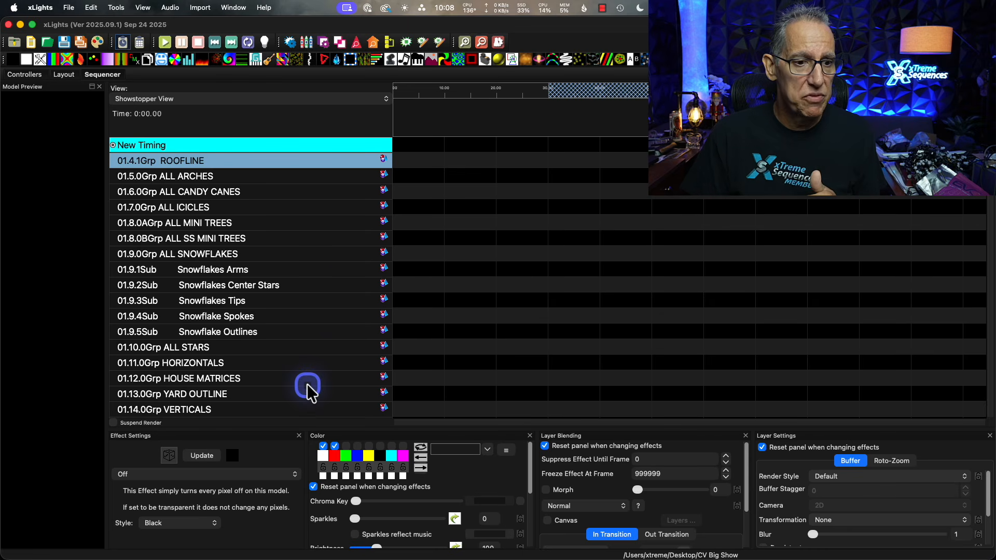
# Look through the Showstopper View's snowflake submodels, candy cane submodels and yard groups, down to SPINNERS.
pyautogui.scroll(-8, 285, 386)
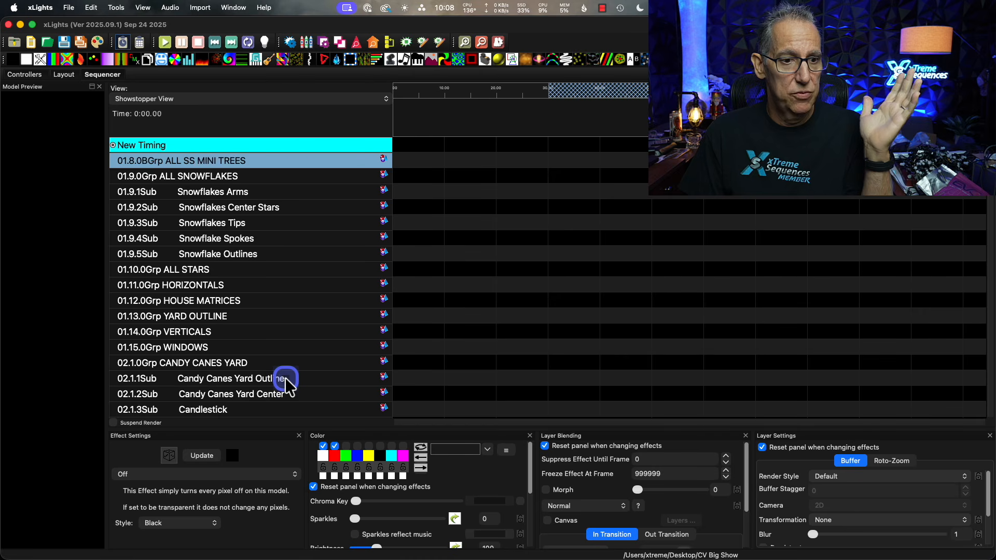
pyautogui.scroll(-4, 285, 381)
pyautogui.scroll(8, 286, 381)
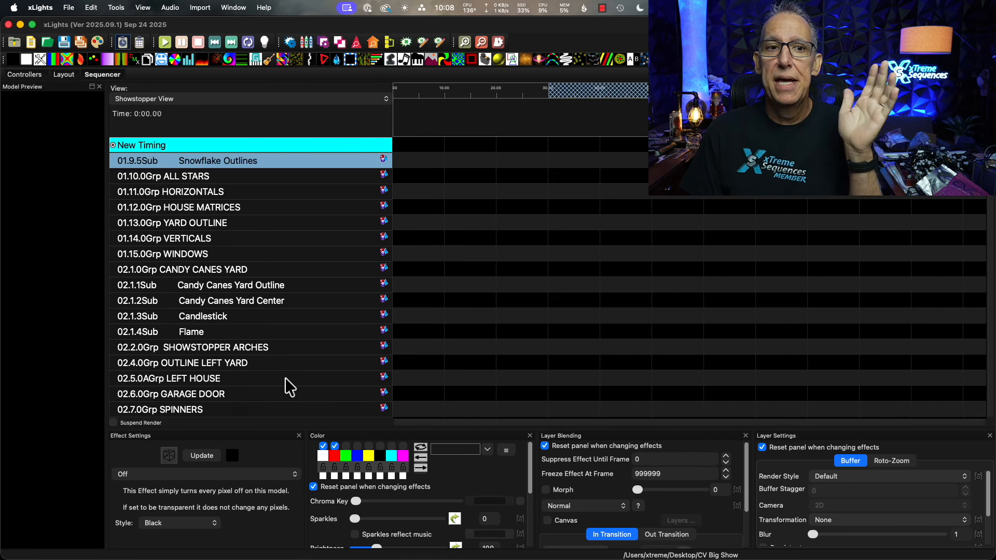
pyautogui.scroll(10, 284, 379)
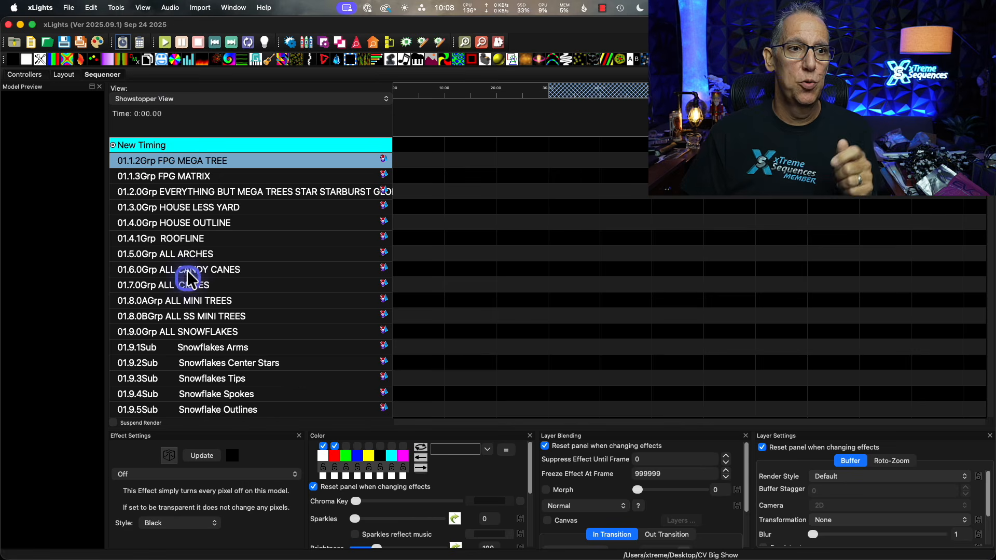
# Switch the sequencer to the xTreme Sequences view and look through its groups, from All Pixels to the GE SpinArchy groups.
pyautogui.click(174, 100)
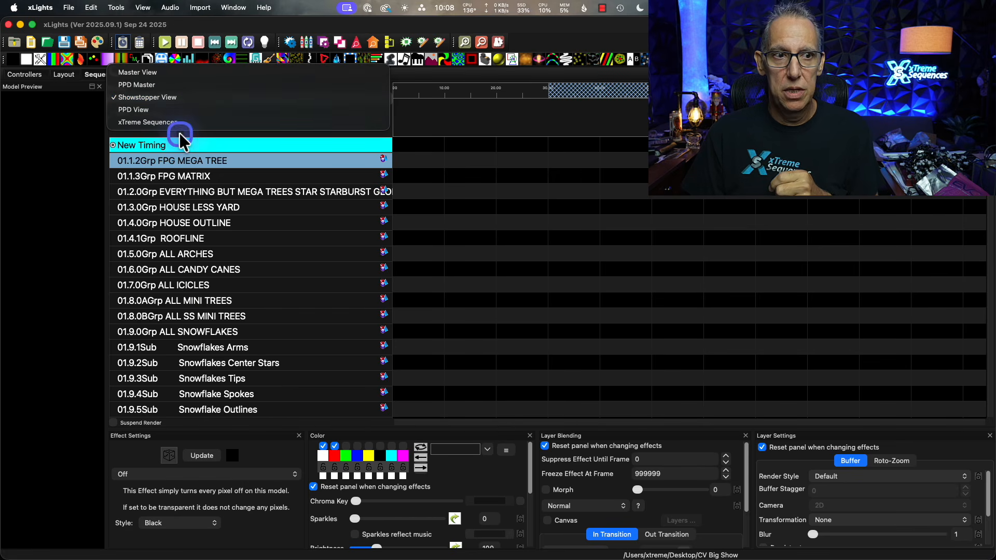
pyautogui.click(180, 125)
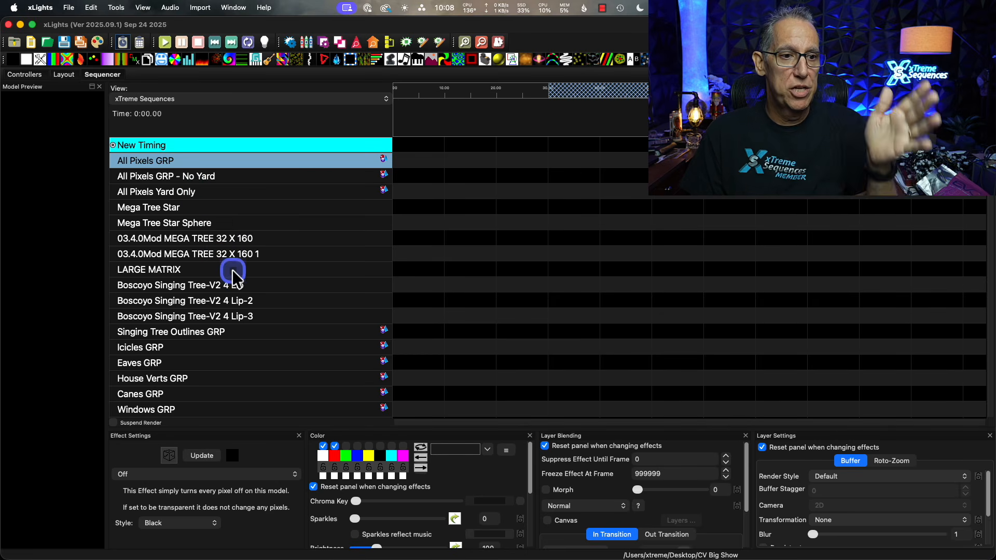
pyautogui.scroll(-4, 259, 301)
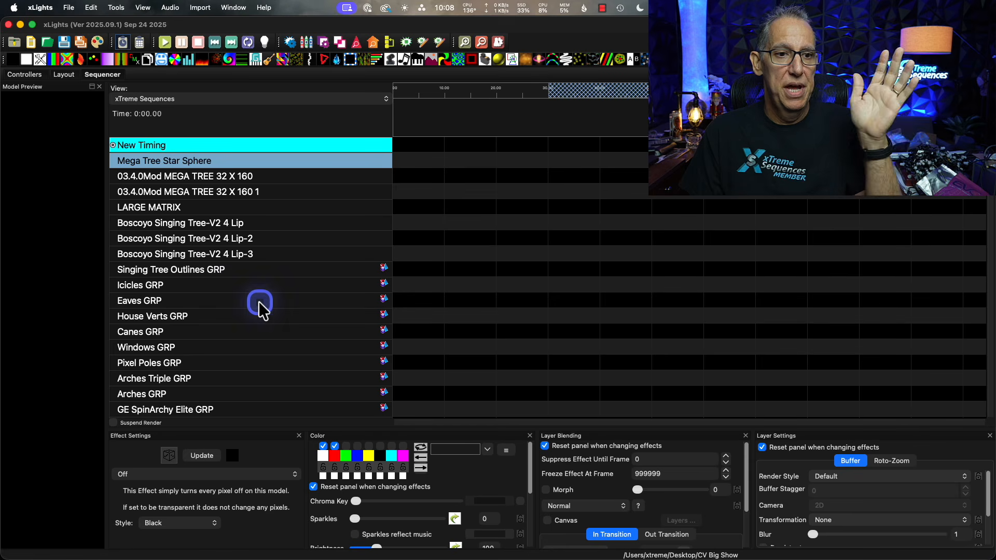
pyautogui.scroll(-3, 248, 301)
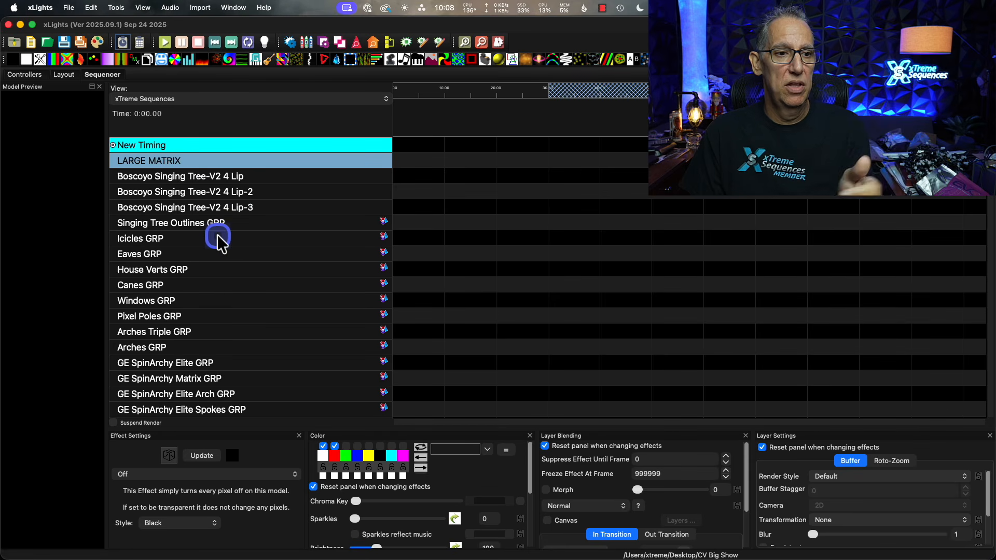
pyautogui.scroll(-3, 235, 269)
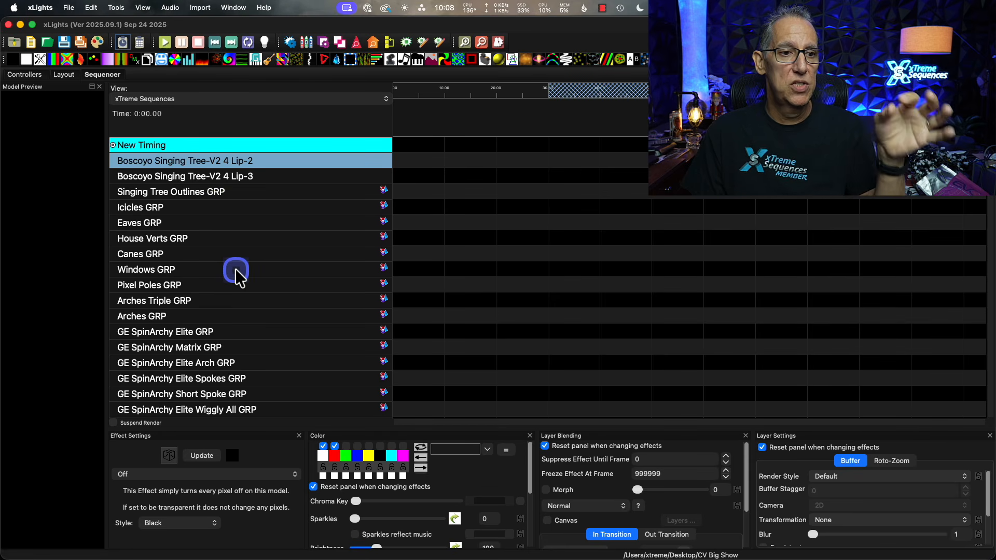
pyautogui.scroll(-1, 234, 268)
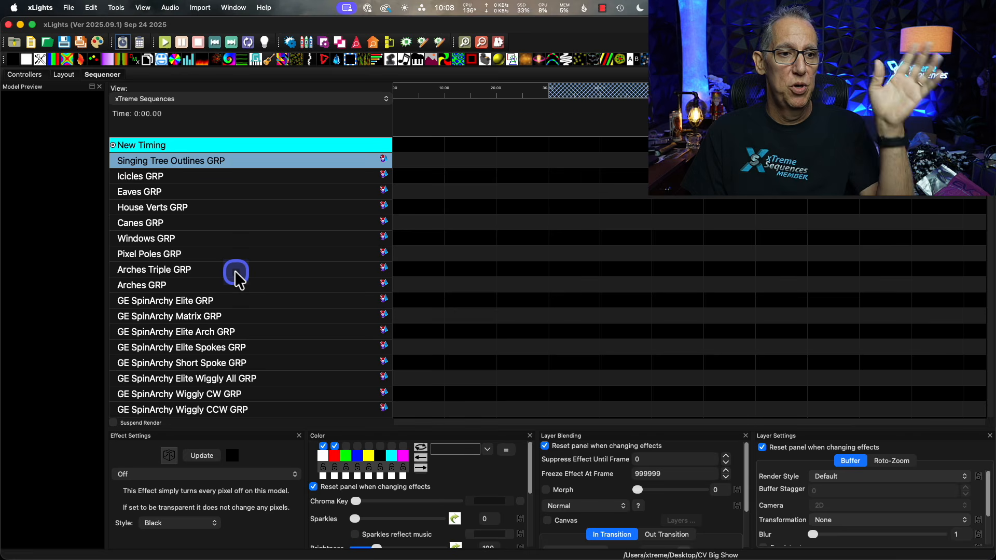
pyautogui.scroll(-6, 235, 270)
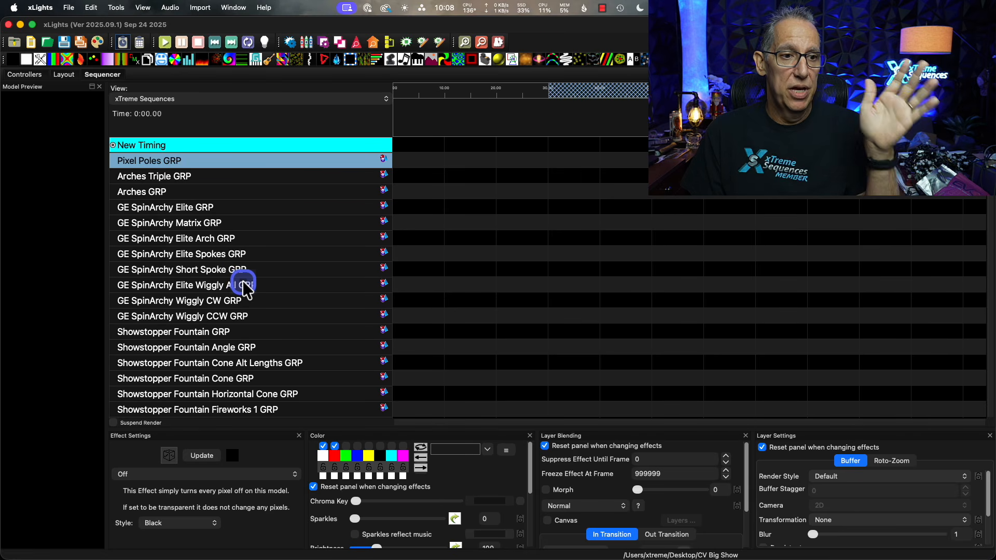
pyautogui.scroll(-6, 242, 281)
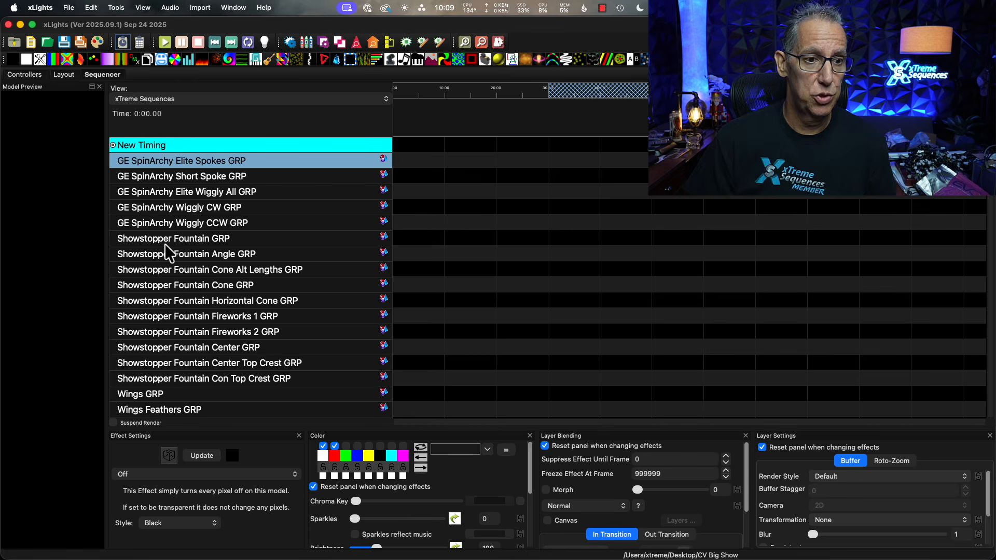
# Examine the Showstopper Fountain groups one by one, including the Angle, Cone, Fireworks and Center groups.
pyautogui.click(185, 239)
pyautogui.click(251, 256)
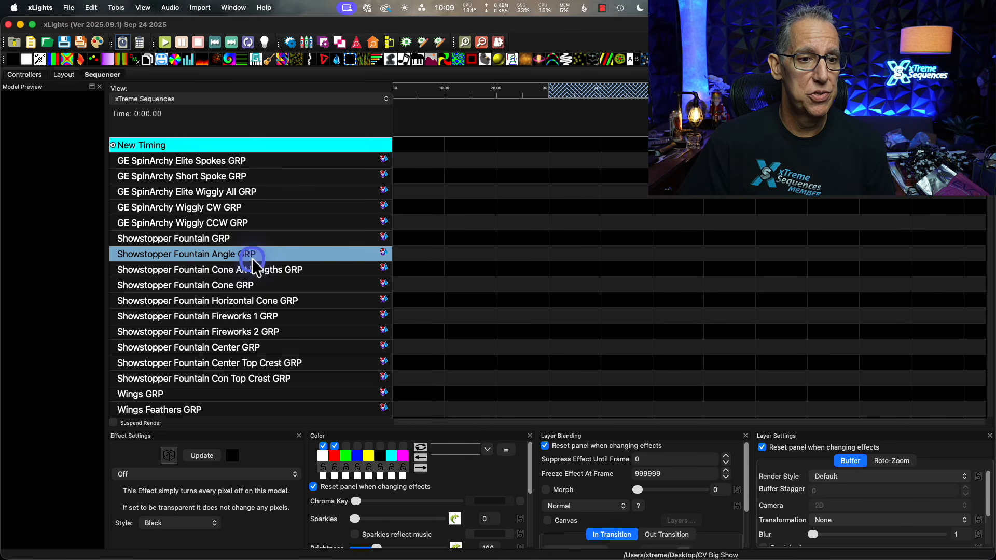
pyautogui.click(282, 286)
pyautogui.scroll(-1, 283, 293)
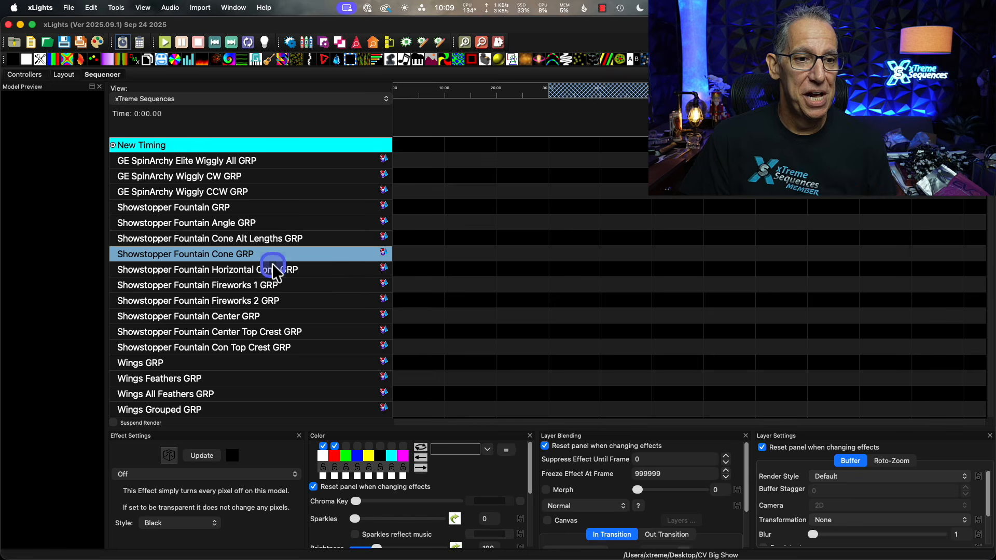
pyautogui.click(272, 244)
pyautogui.click(235, 256)
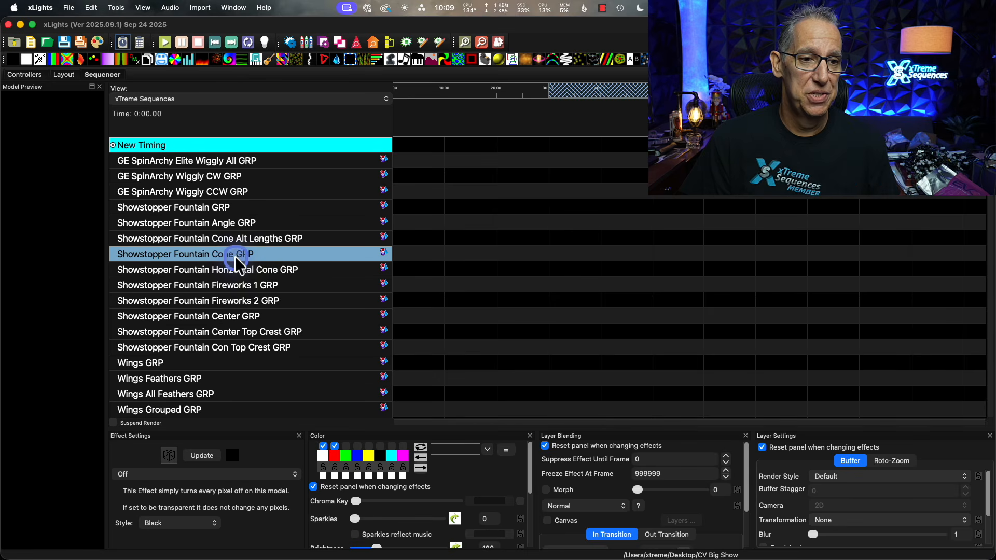
pyautogui.click(245, 283)
pyautogui.scroll(-1, 245, 281)
pyautogui.click(246, 282)
pyautogui.scroll(-1, 248, 288)
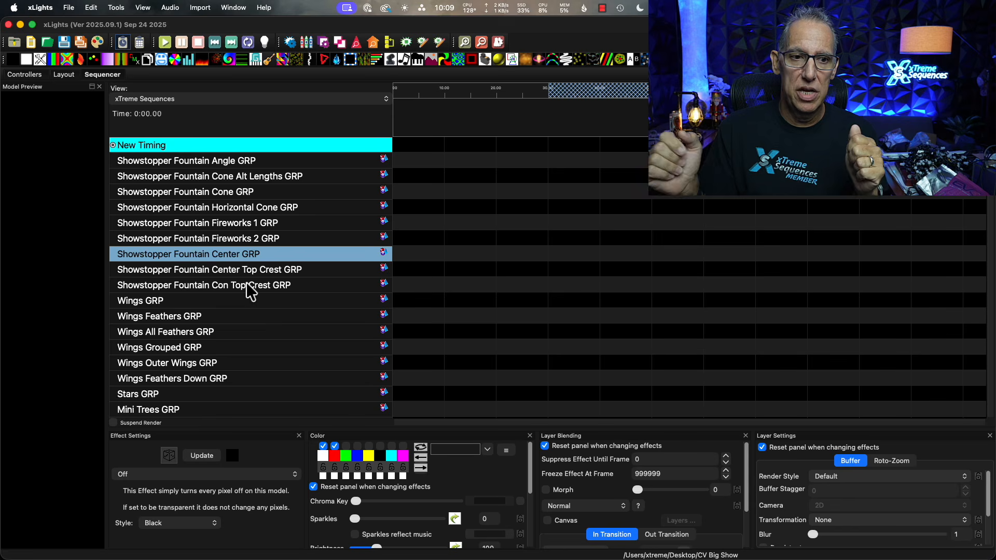
# Examine the Wings, Stars, Mini Trees, Spiral X and Snowflake groups, continuing through the GE XLS groups.
pyautogui.scroll(-3, 300, 337)
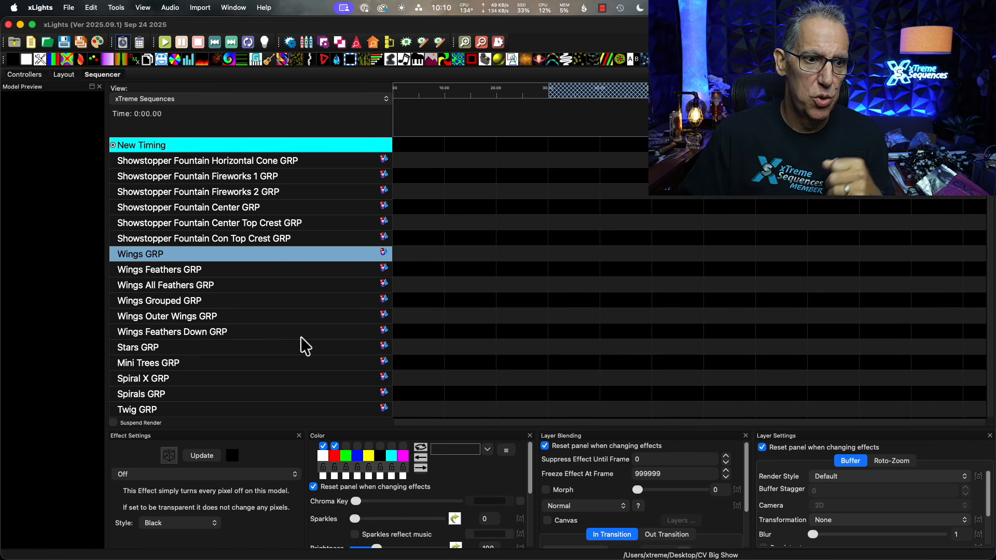
pyautogui.scroll(-4, 328, 309)
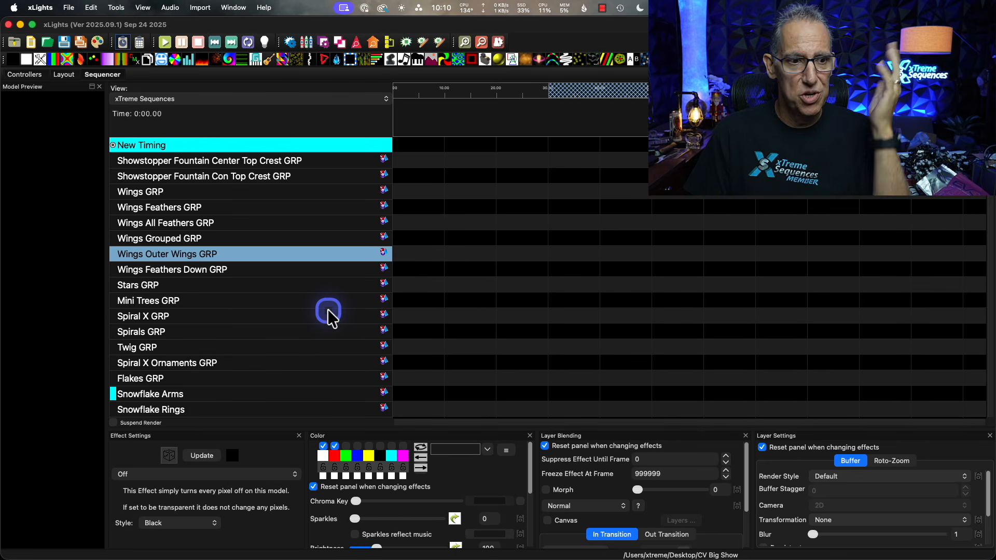
pyautogui.scroll(-2, 328, 310)
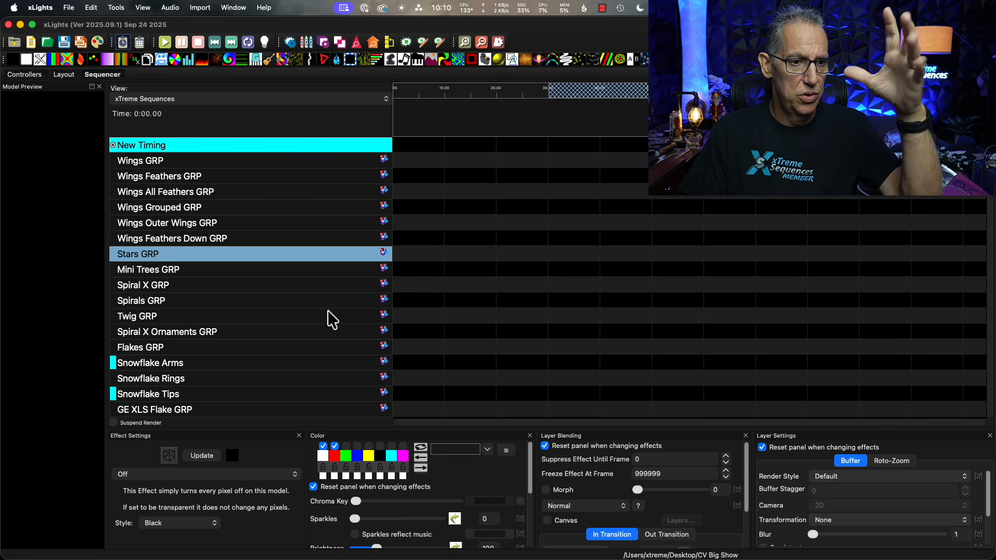
pyautogui.scroll(-2, 329, 318)
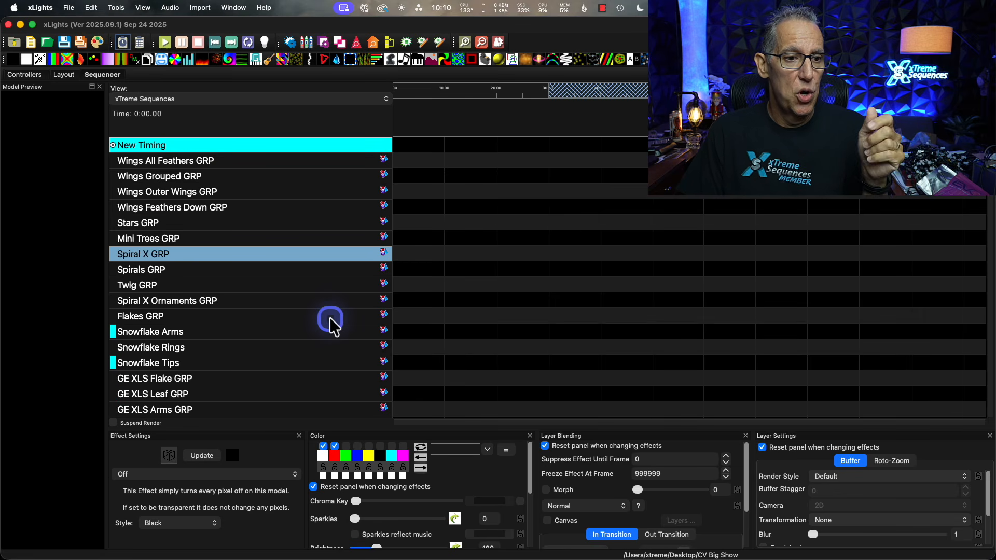
pyautogui.scroll(-2, 329, 317)
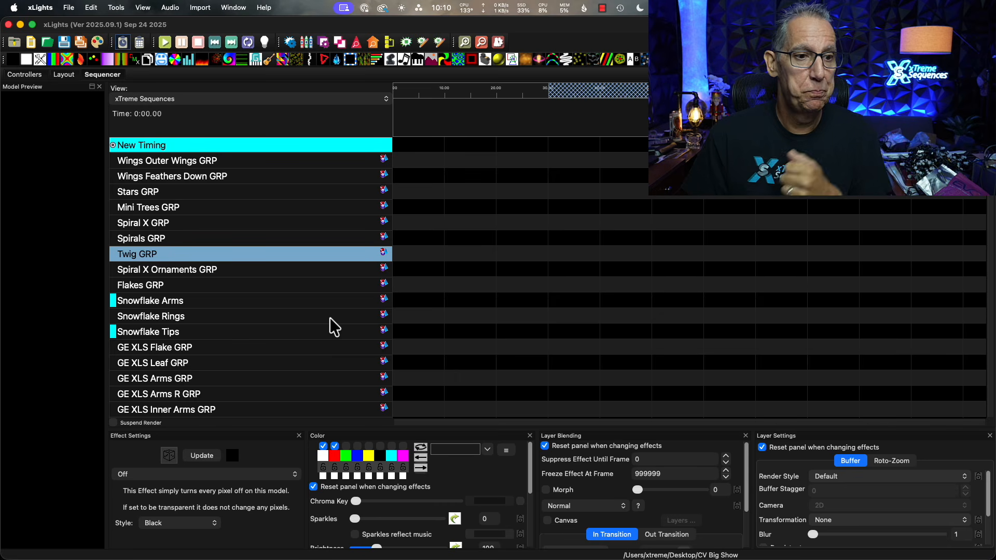
pyautogui.scroll(-1, 330, 317)
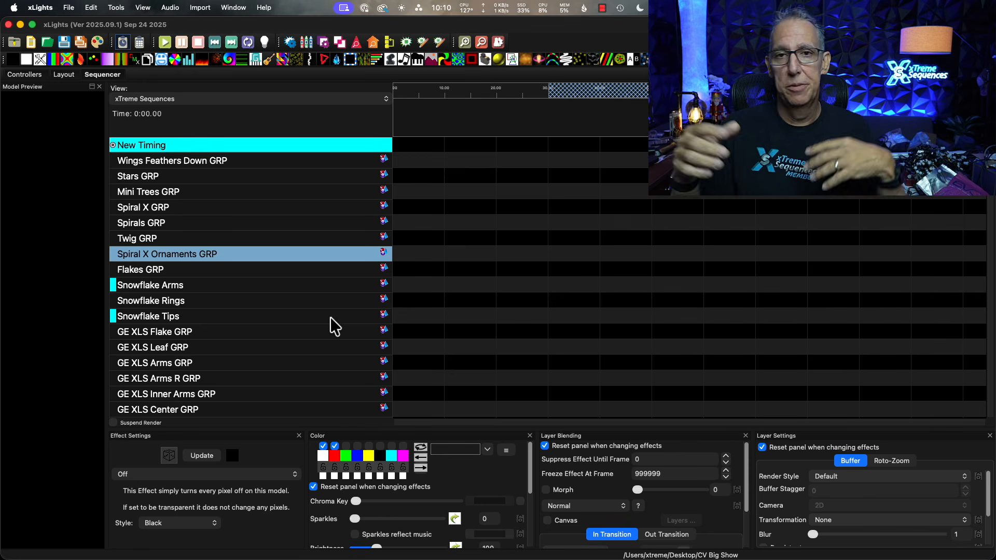
pyautogui.scroll(-5, 329, 327)
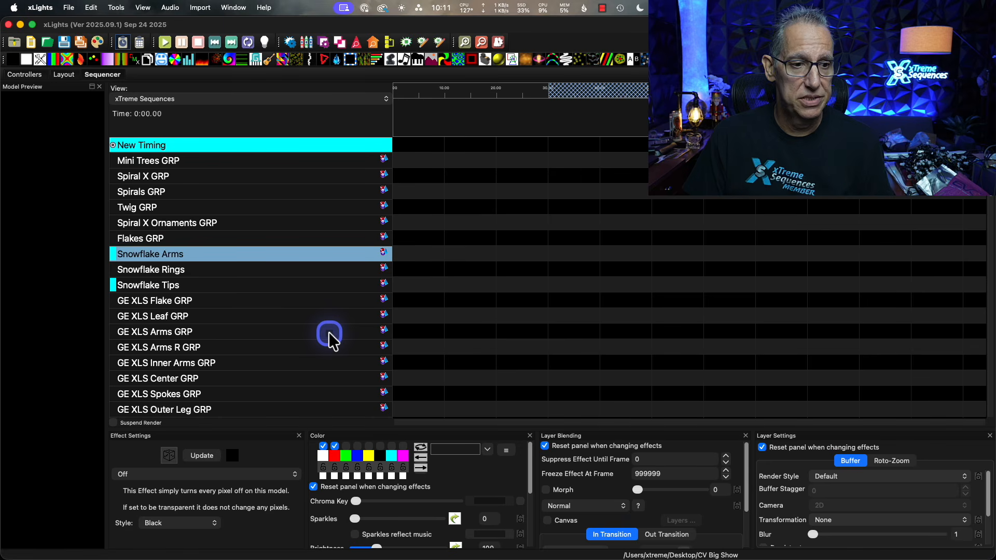
pyautogui.scroll(-8, 329, 332)
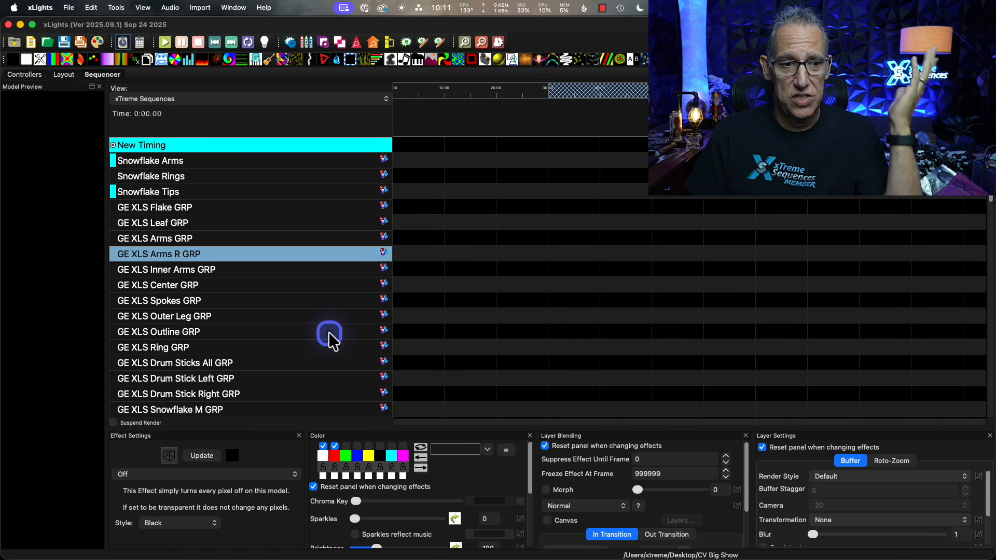
# Look through the GE Grand Illusion and GE MOAW groups in the xTreme Sequences view.
pyautogui.scroll(-6, 328, 332)
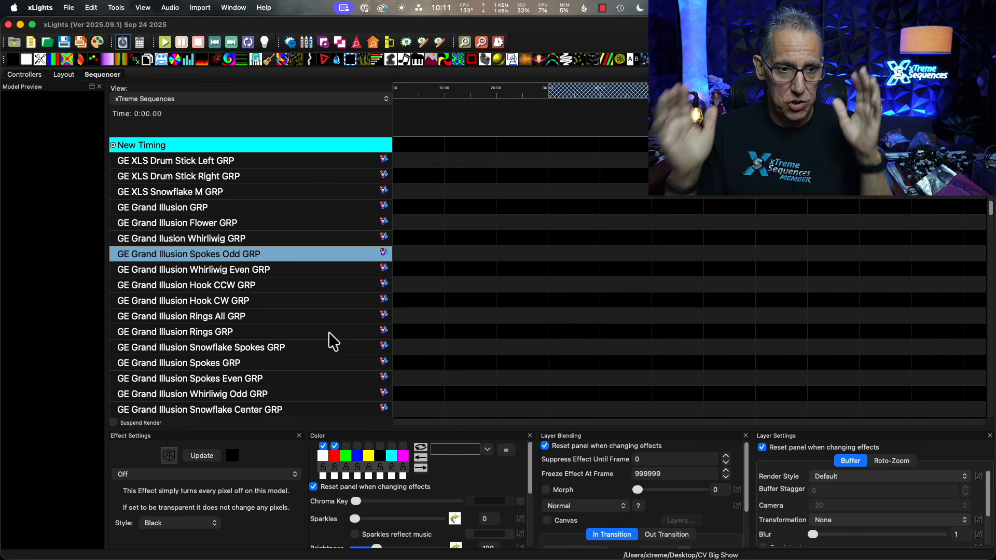
pyautogui.scroll(-3, 329, 332)
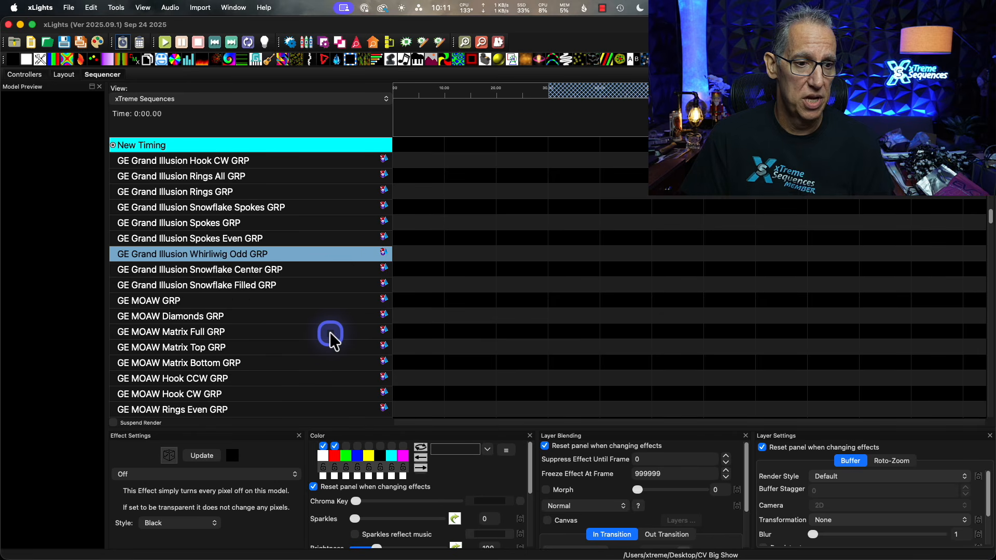
pyautogui.scroll(-1, 329, 332)
pyautogui.scroll(-1, 331, 335)
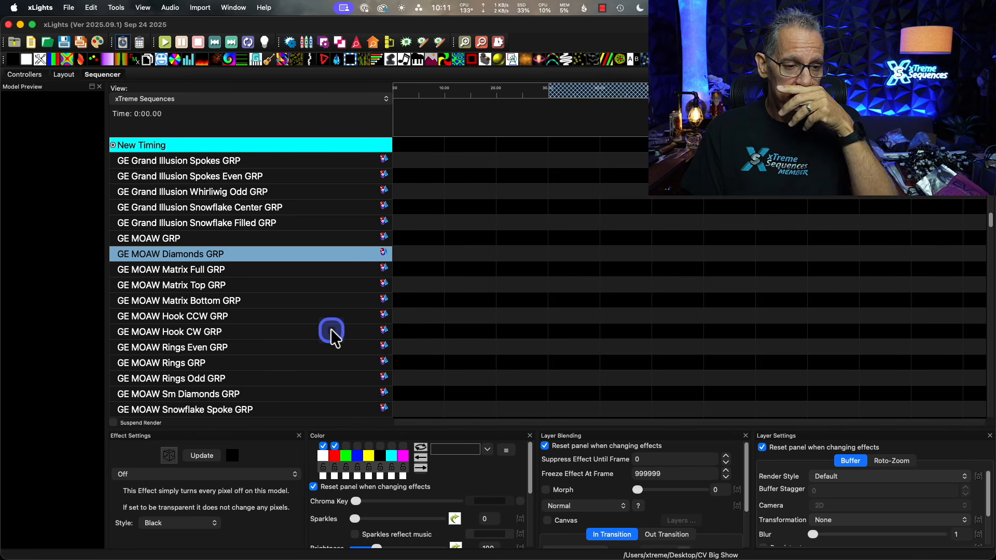
pyautogui.scroll(-3, 331, 335)
pyautogui.scroll(-4, 332, 337)
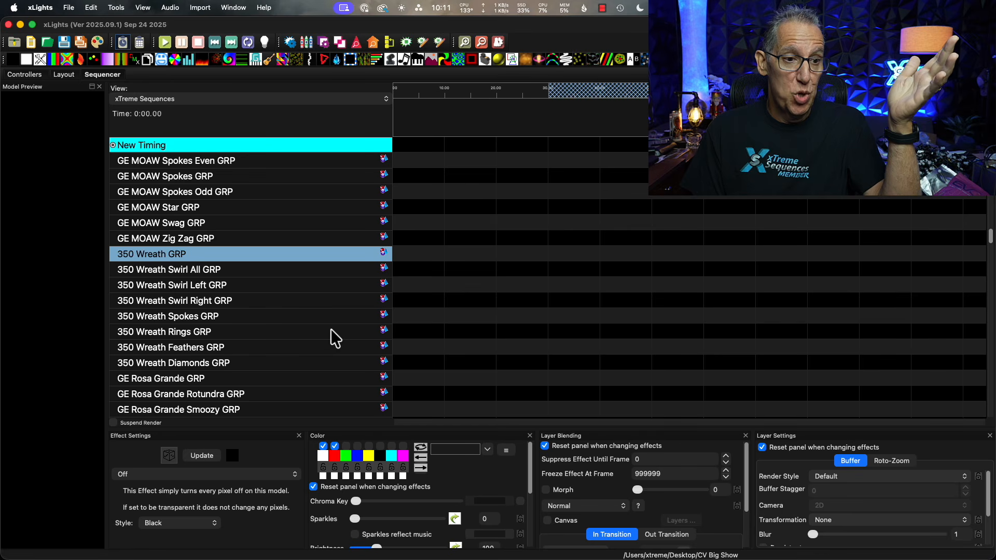
# Review the 350 Wreath groups and the GE Rosa Grande groups, from Rotundra through Web Spoke.
pyautogui.scroll(-3, 331, 330)
pyautogui.scroll(-1, 331, 336)
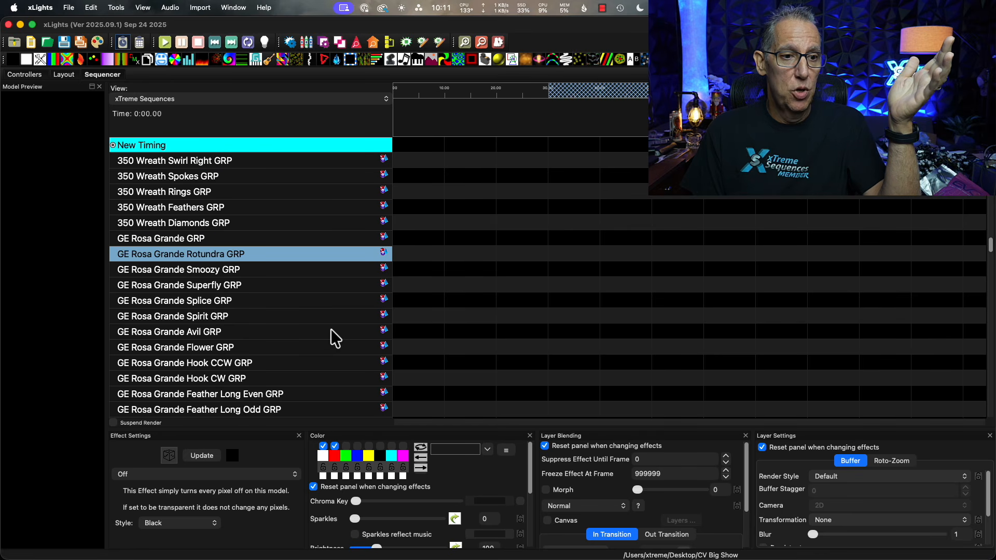
pyautogui.scroll(-1, 335, 338)
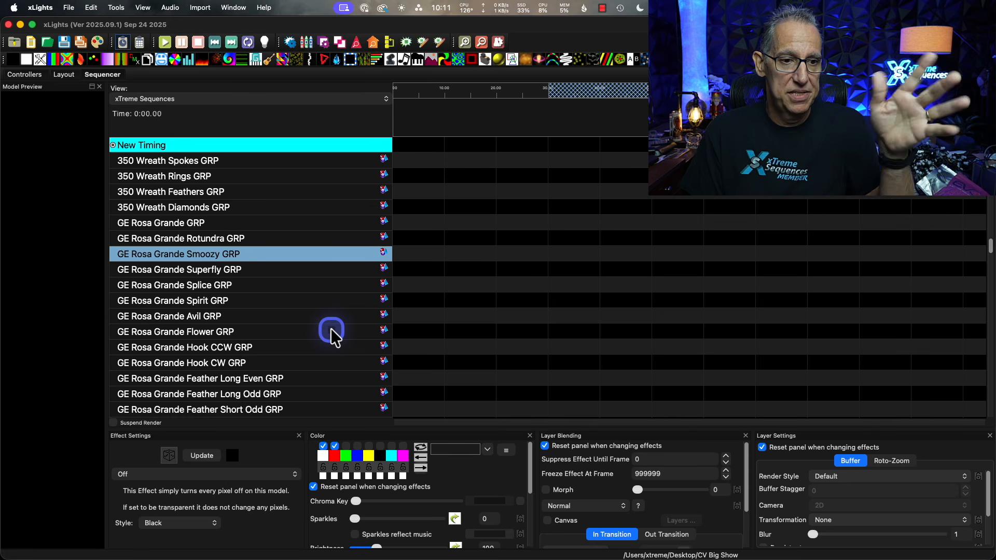
pyautogui.scroll(-2, 331, 332)
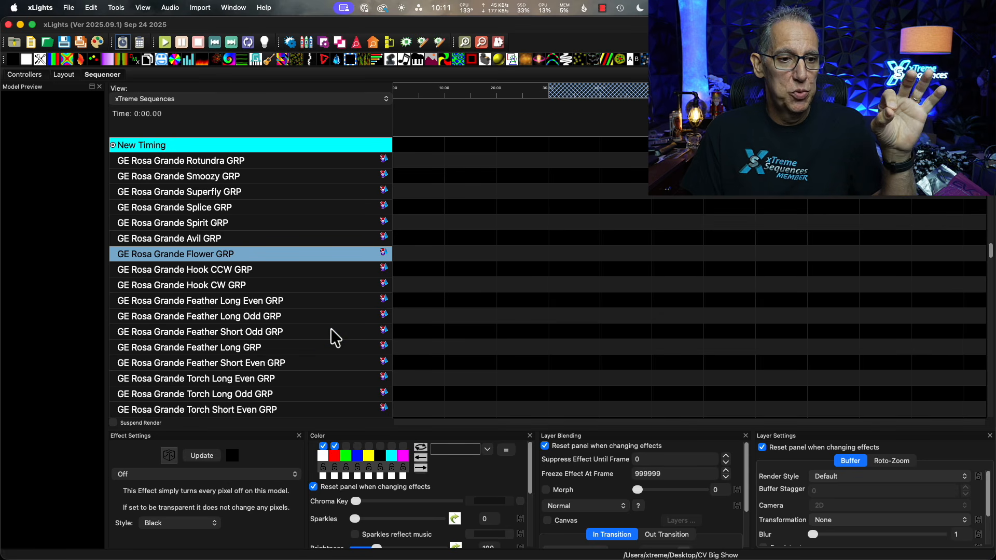
pyautogui.scroll(-6, 331, 332)
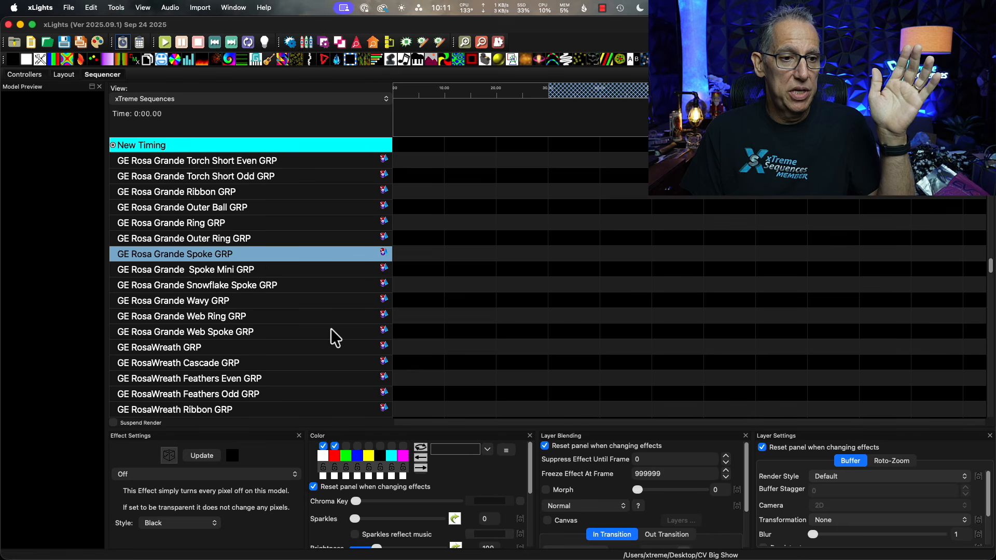
# Examine the GE RosaWreath groups and the GE Dazzler groups that follow them in the view.
pyautogui.scroll(-6, 331, 337)
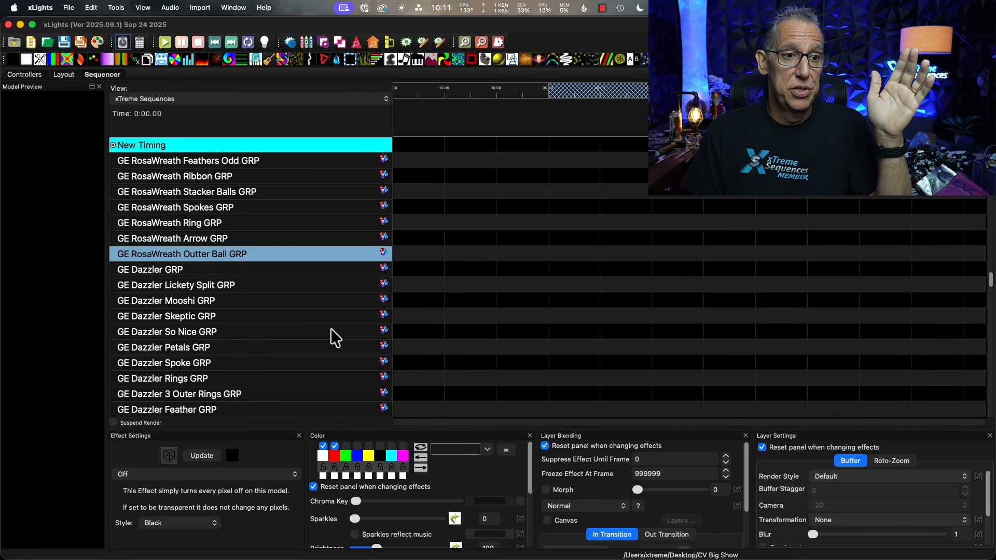
pyautogui.scroll(2, 332, 337)
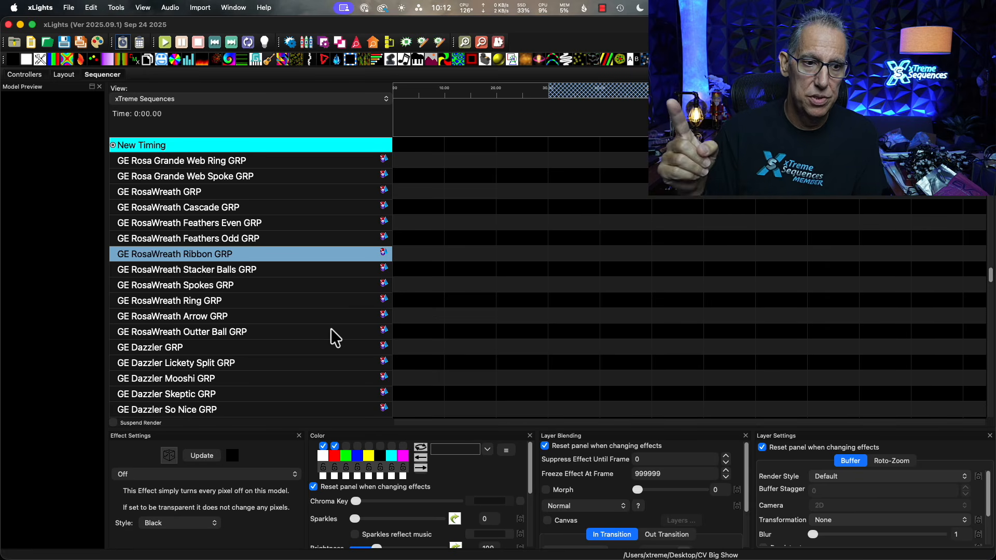
pyautogui.scroll(-3, 327, 290)
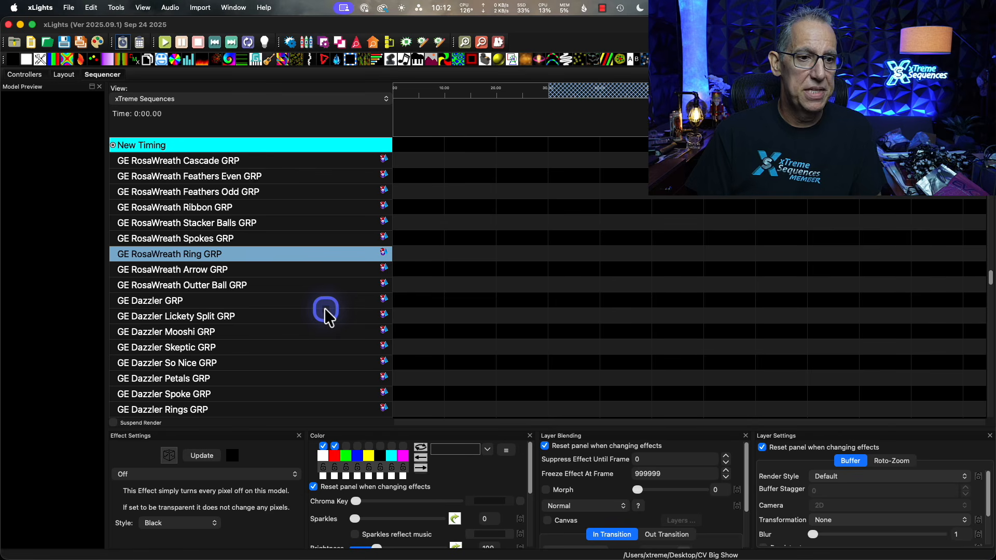
pyautogui.scroll(-2, 313, 359)
pyautogui.scroll(-3, 313, 357)
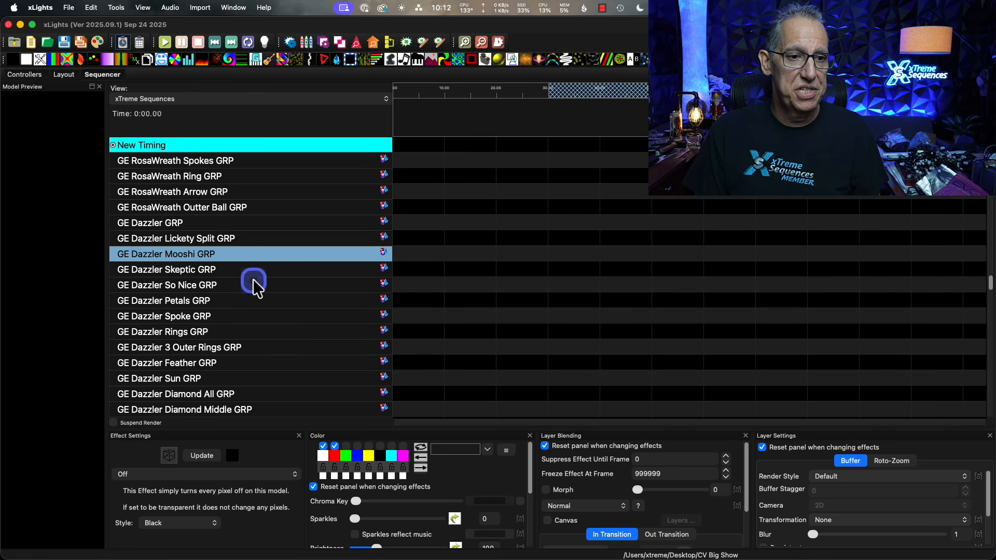
# Look through the remaining GE Dazzler groups, the GE Starburst groups and the GE Warlock groups.
pyautogui.scroll(-2, 255, 284)
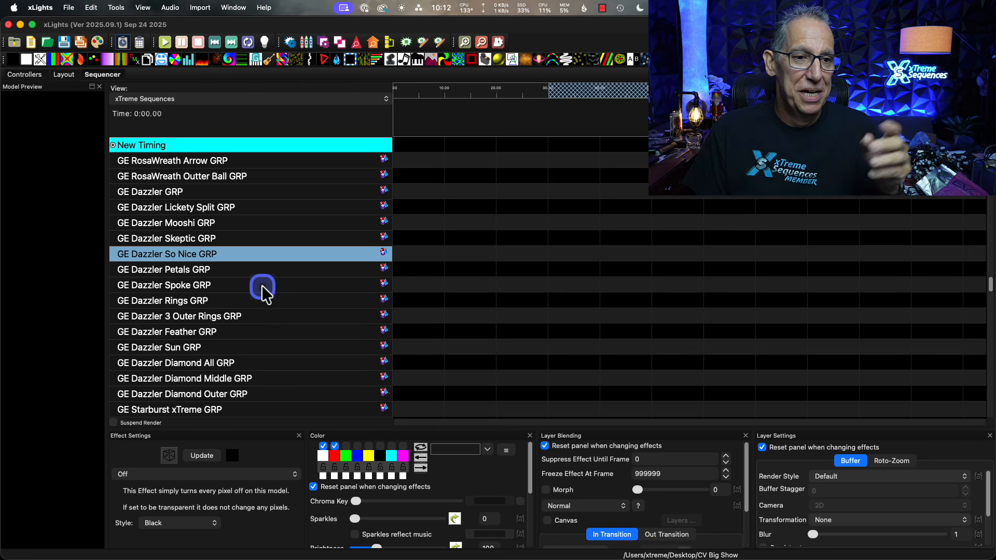
pyautogui.scroll(-1, 262, 285)
pyautogui.scroll(-3, 262, 285)
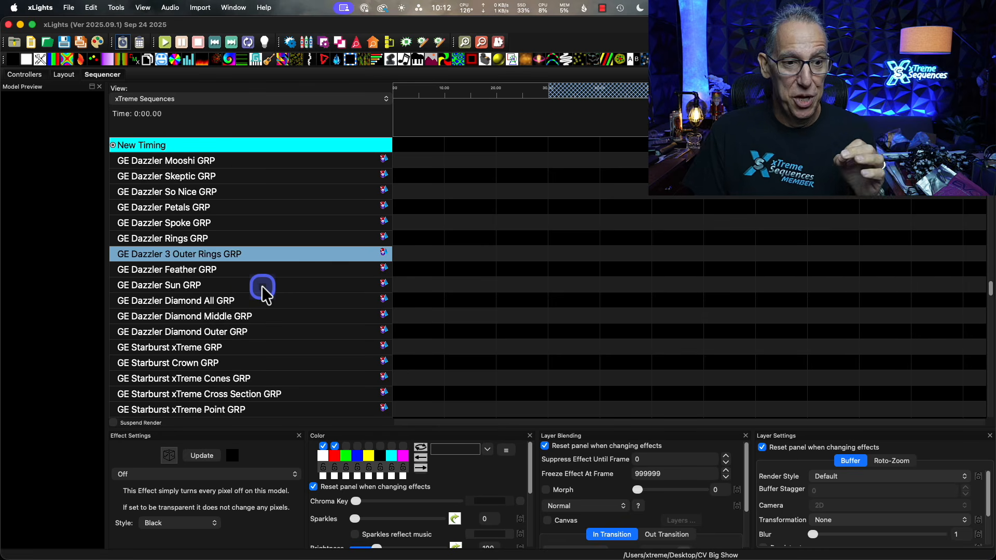
pyautogui.scroll(-12, 261, 285)
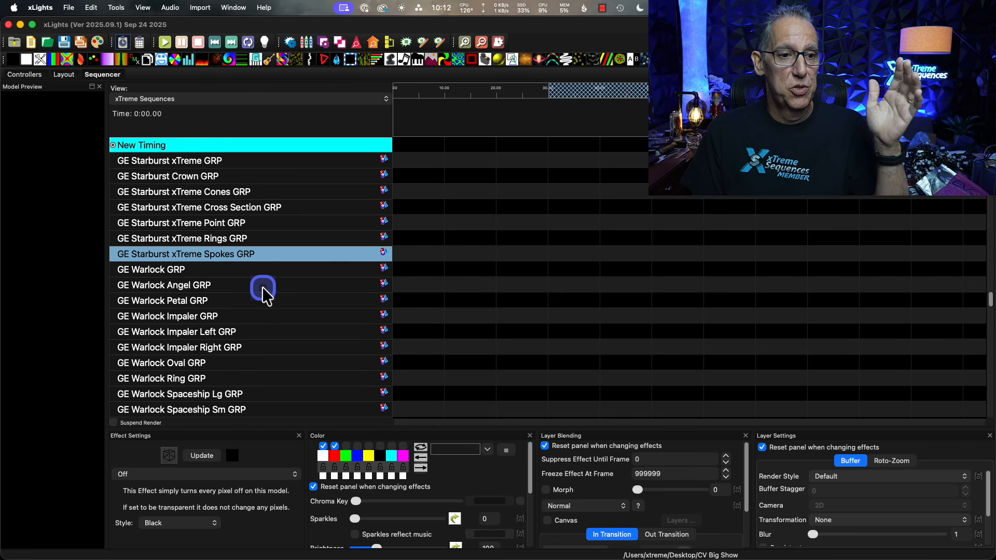
pyautogui.scroll(-1, 262, 288)
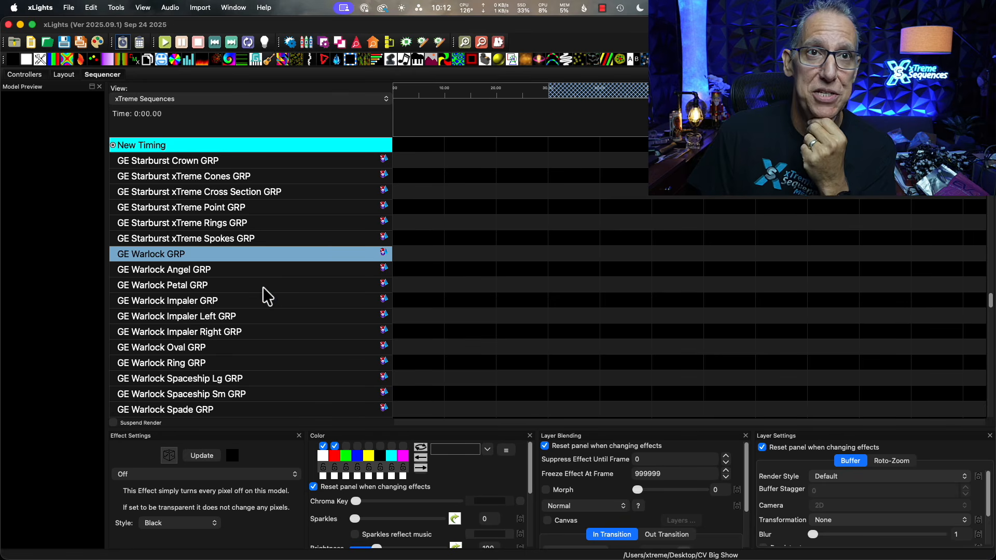
pyautogui.scroll(-4, 263, 288)
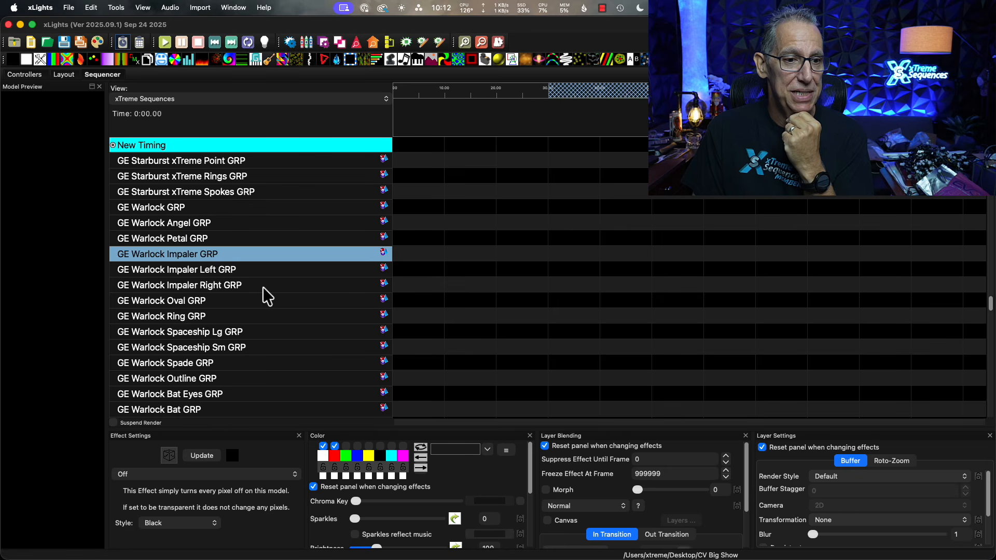
# Review the last GE Warlock groups, the PPD Wreath groups and the GE Fuzion groups that follow.
pyautogui.scroll(-7, 262, 287)
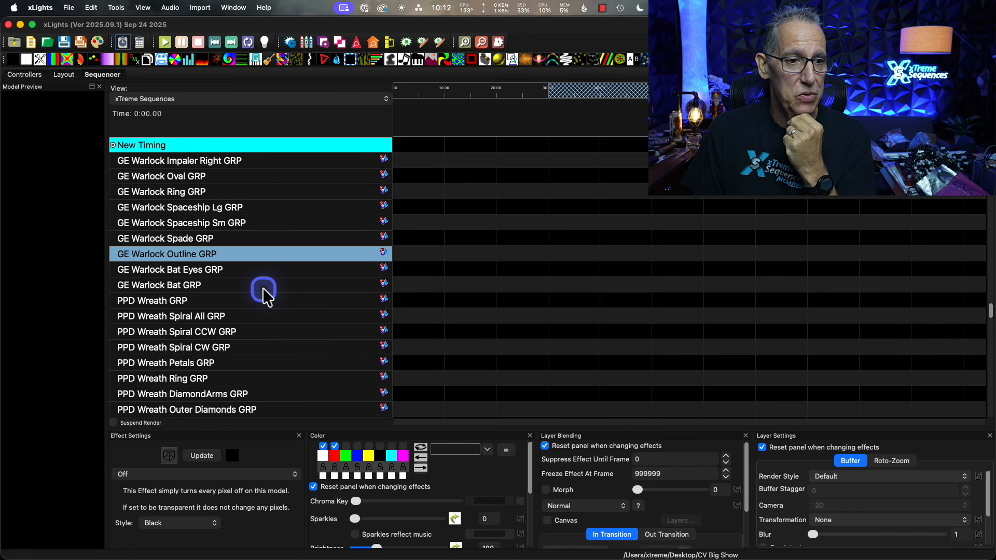
pyautogui.scroll(-4, 262, 288)
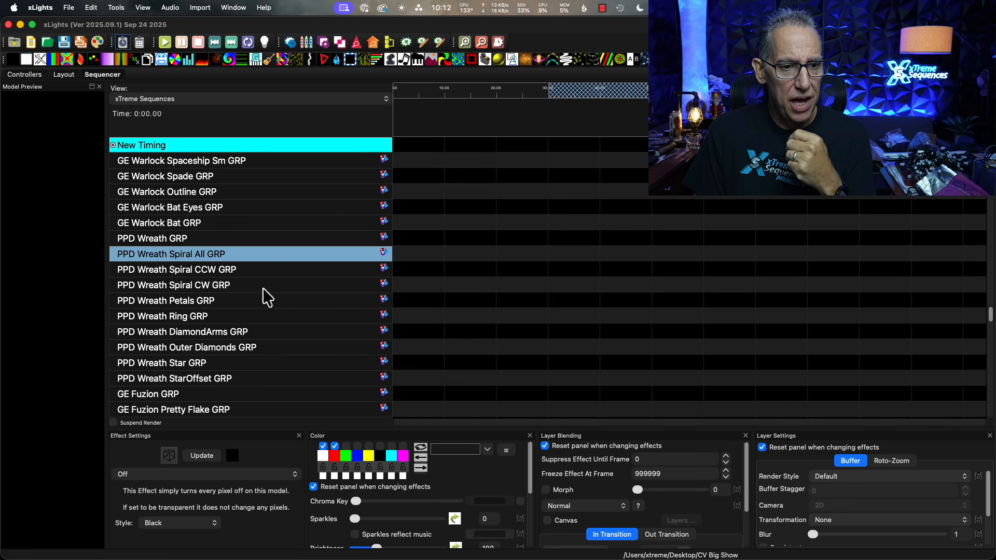
pyautogui.scroll(-2, 263, 287)
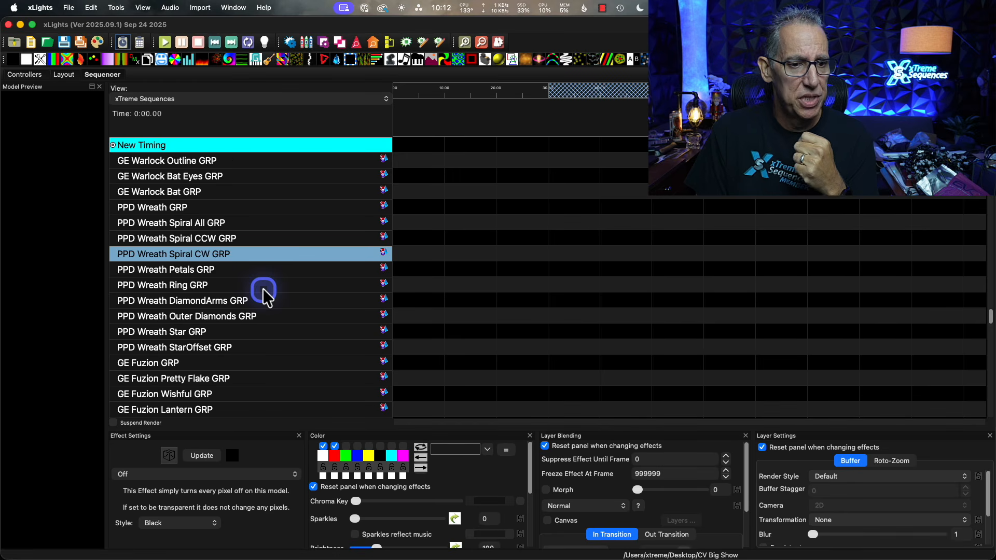
pyautogui.scroll(-7, 262, 288)
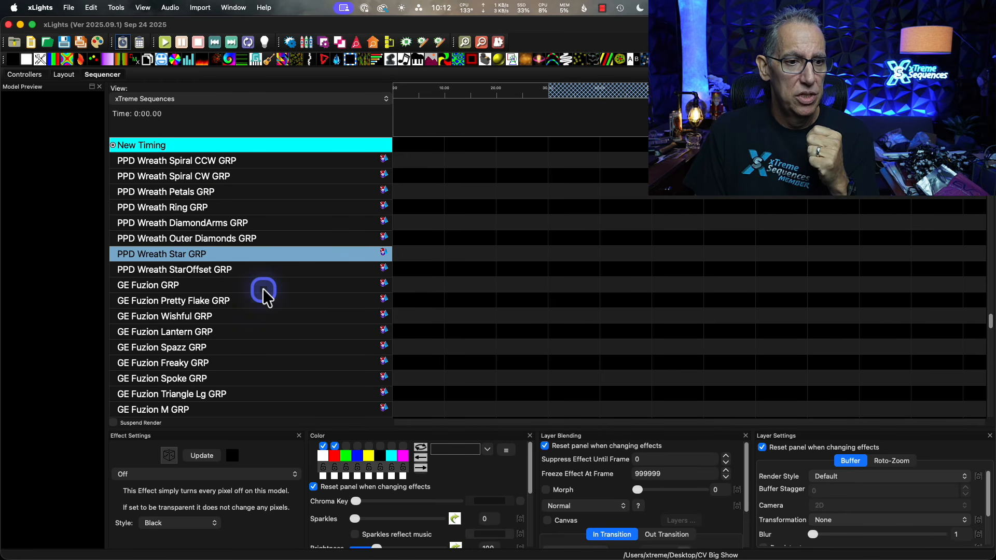
pyautogui.scroll(-8, 262, 288)
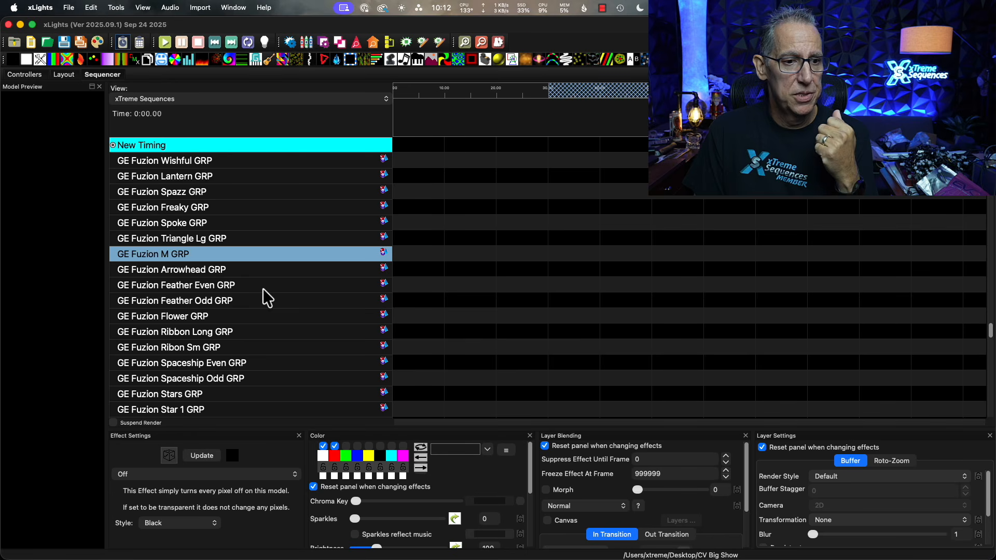
# Examine where the GE Fuzion groups end and the Showstopper Spinner groups begin, checking the first SS Spinner xTremeMF groups.
pyautogui.scroll(-18, 263, 288)
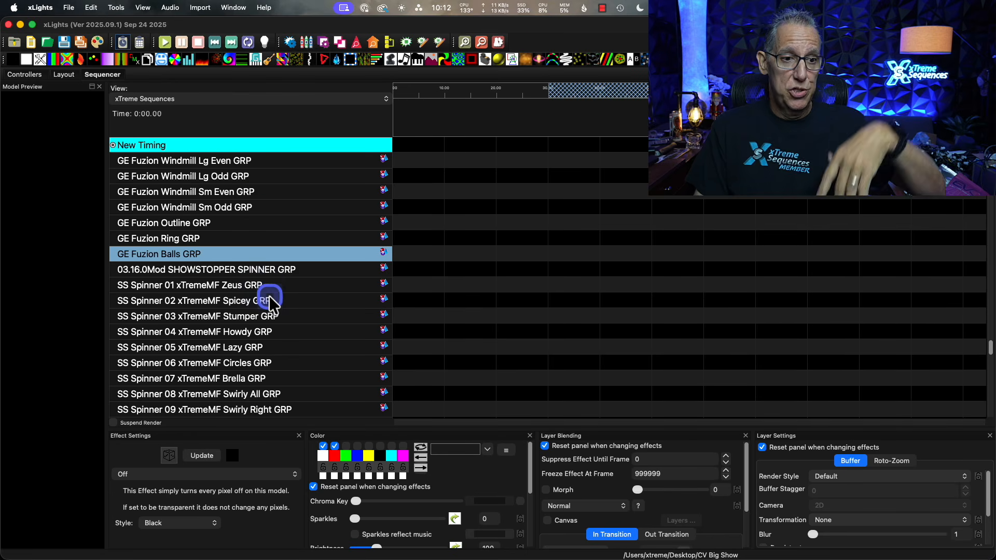
pyautogui.scroll(-5, 269, 296)
pyautogui.scroll(1, 270, 300)
pyautogui.scroll(1, 270, 299)
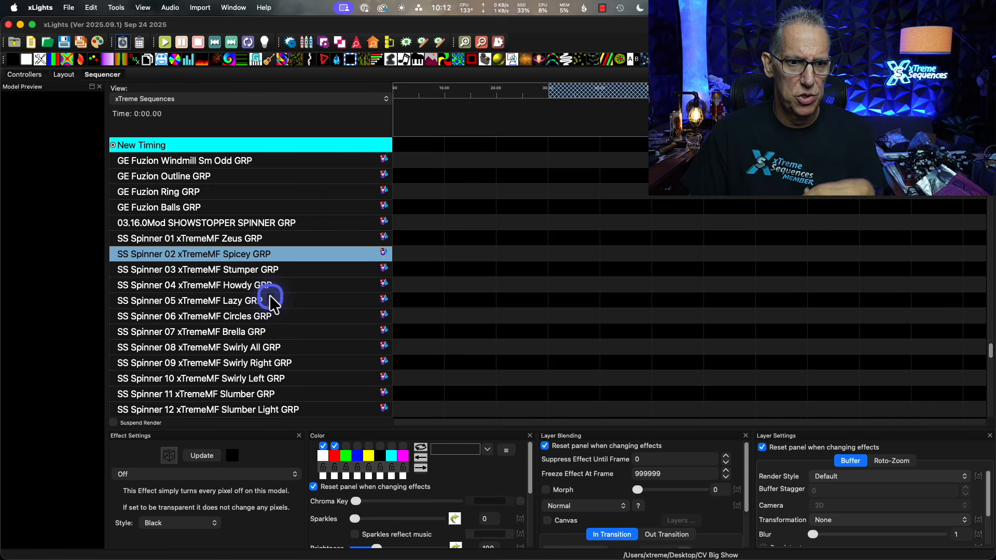
pyautogui.scroll(-3, 309, 294)
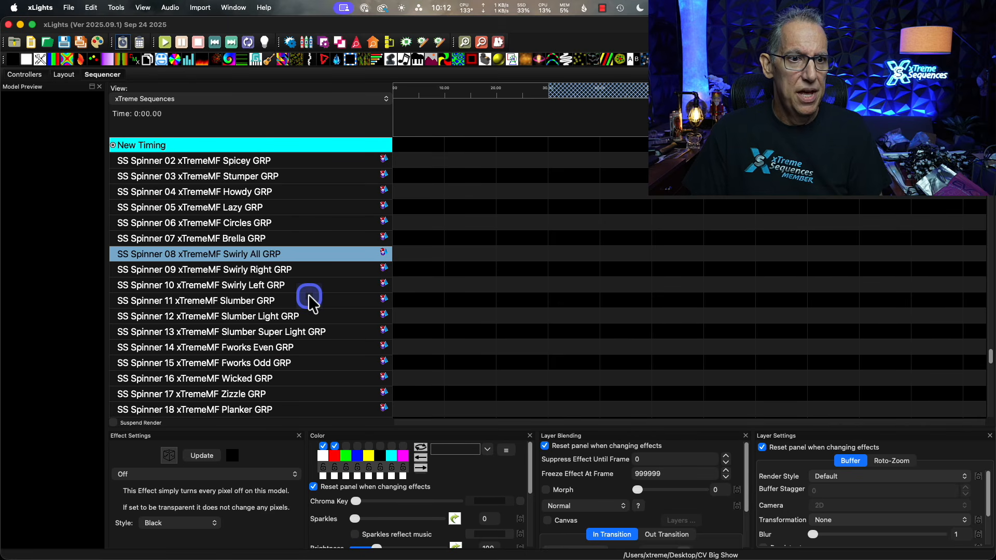
pyautogui.scroll(3, 309, 295)
pyautogui.scroll(1, 309, 295)
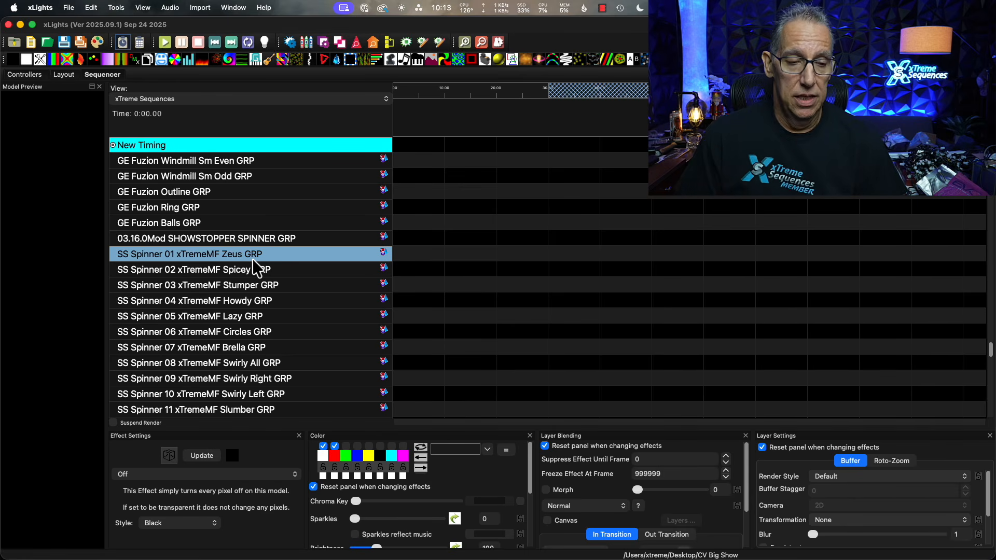
# Review the full run of SS Spinner xTremeMF groups, from 01 Zeus through 25 Mess.
pyautogui.scroll(-5, 264, 294)
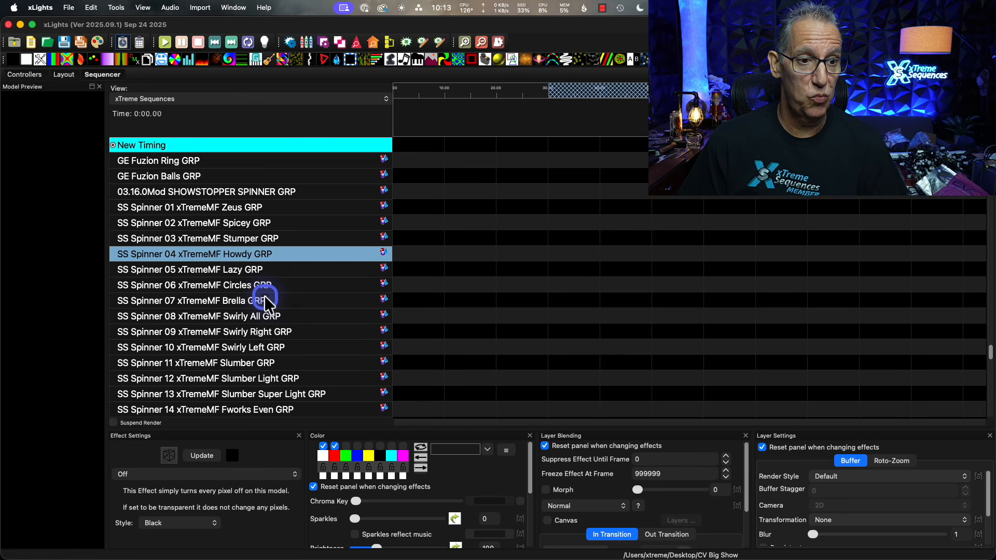
pyautogui.scroll(-6, 264, 298)
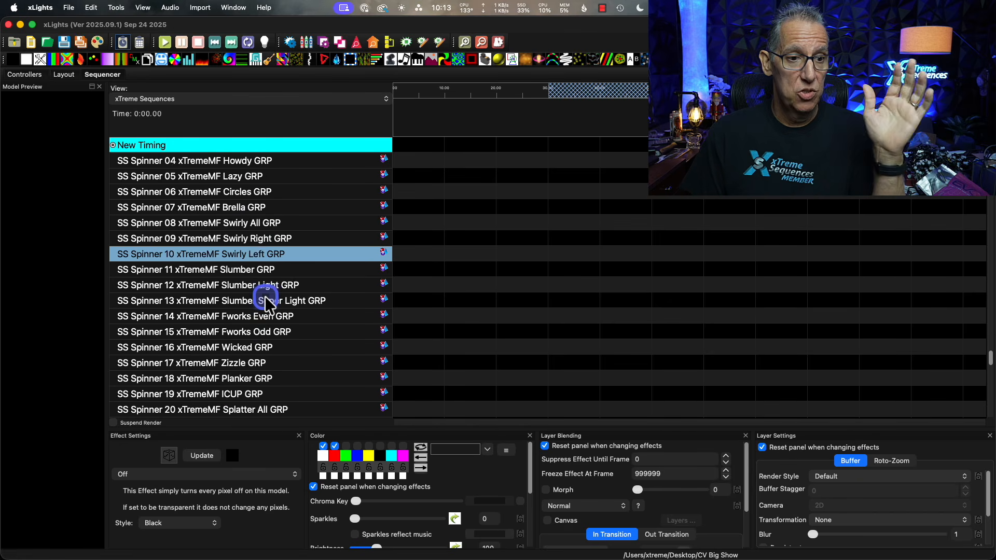
pyautogui.scroll(-4, 265, 300)
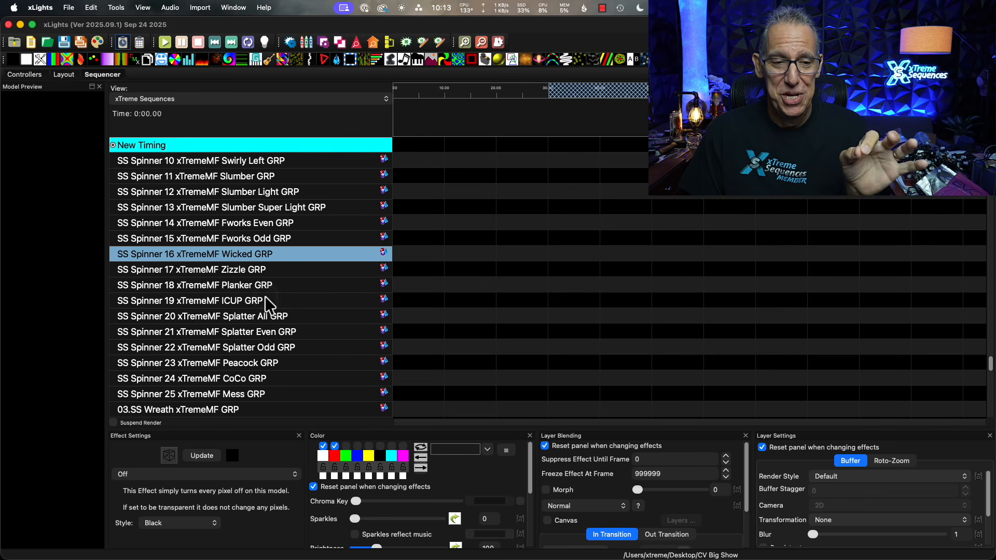
pyautogui.scroll(-6, 266, 304)
# Look through the SS Wreath xTremeMF groups, from 01 Weirdo through 17 Lolli.
pyautogui.scroll(-8, 270, 300)
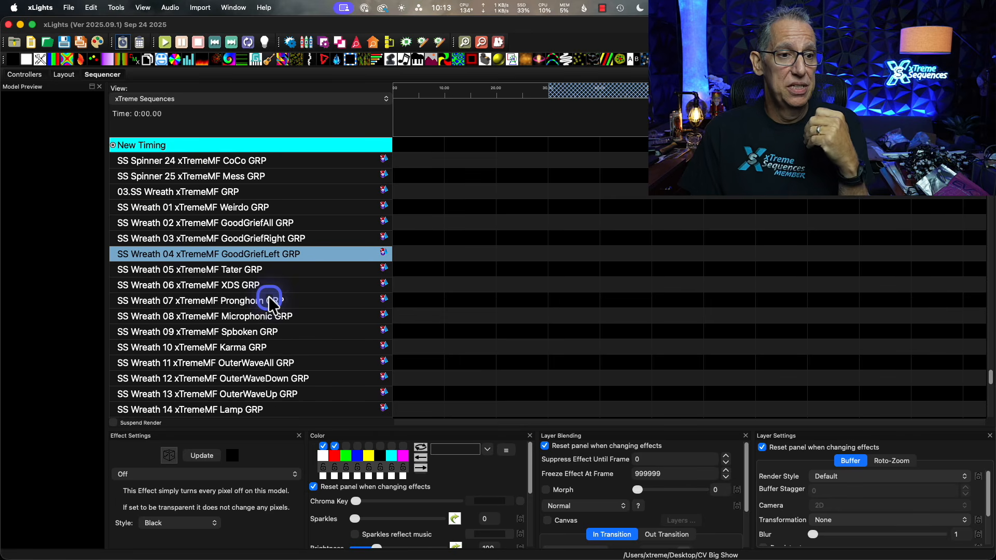
pyautogui.scroll(-4, 269, 301)
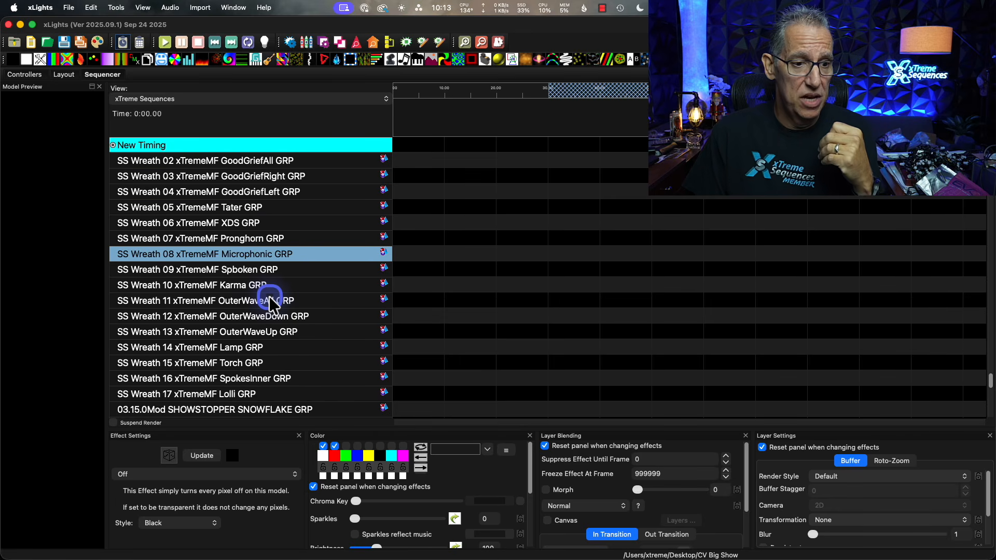
pyautogui.scroll(-2, 269, 302)
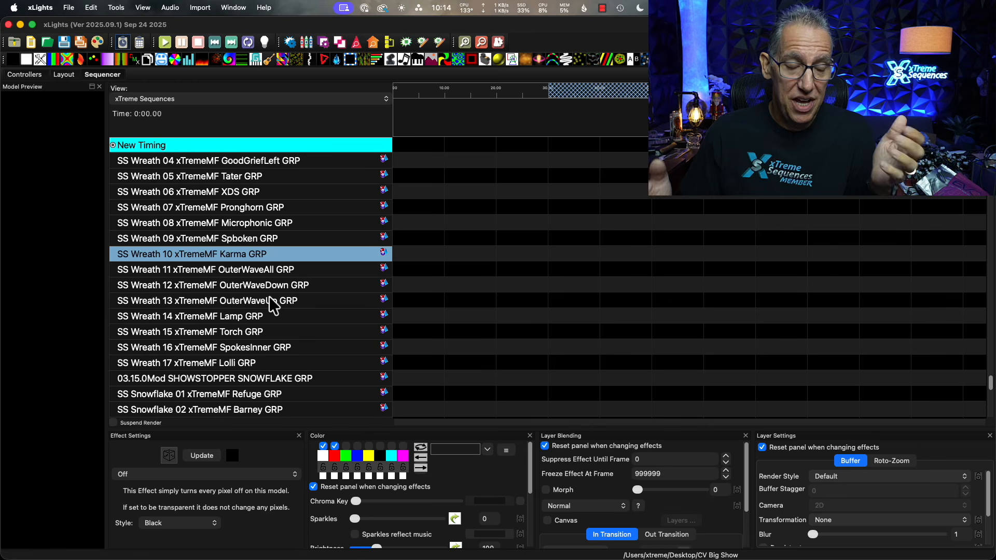
pyautogui.scroll(-6, 272, 306)
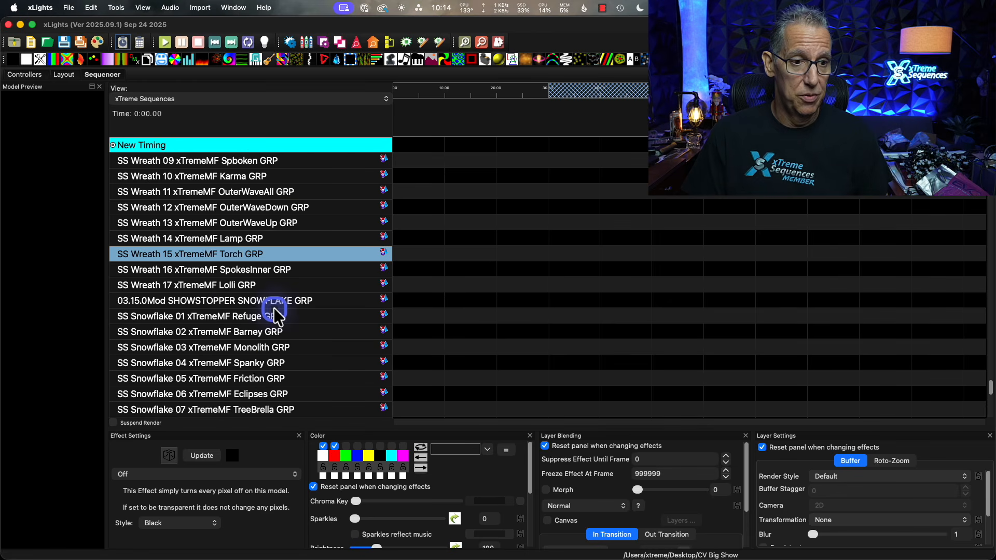
# Examine the SS Snowflake xTremeMF groups, from 01 Refuge through 17 SpokesSmall.
pyautogui.scroll(-1, 275, 314)
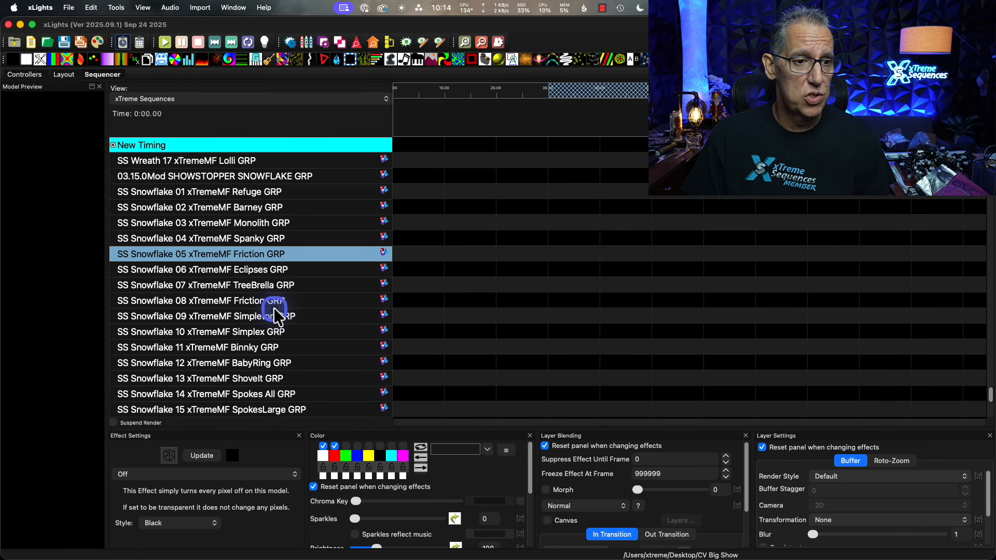
pyautogui.scroll(-3, 274, 308)
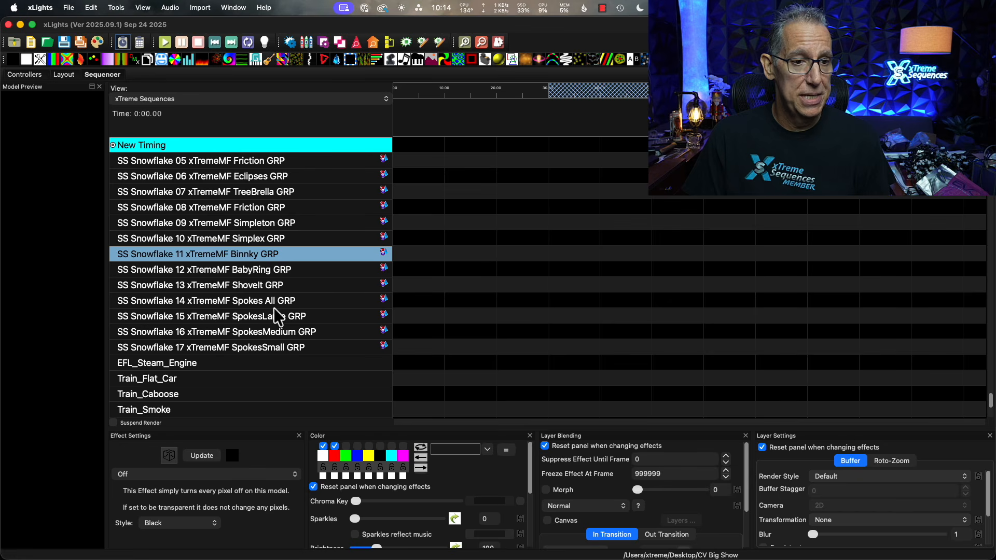
pyautogui.scroll(-2, 273, 311)
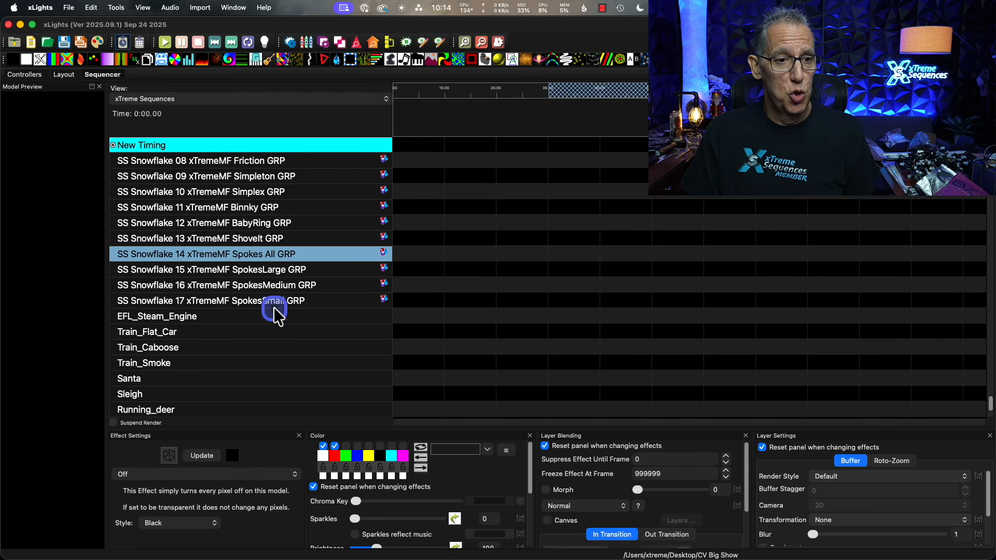
pyautogui.scroll(-1, 274, 311)
pyautogui.scroll(1, 274, 310)
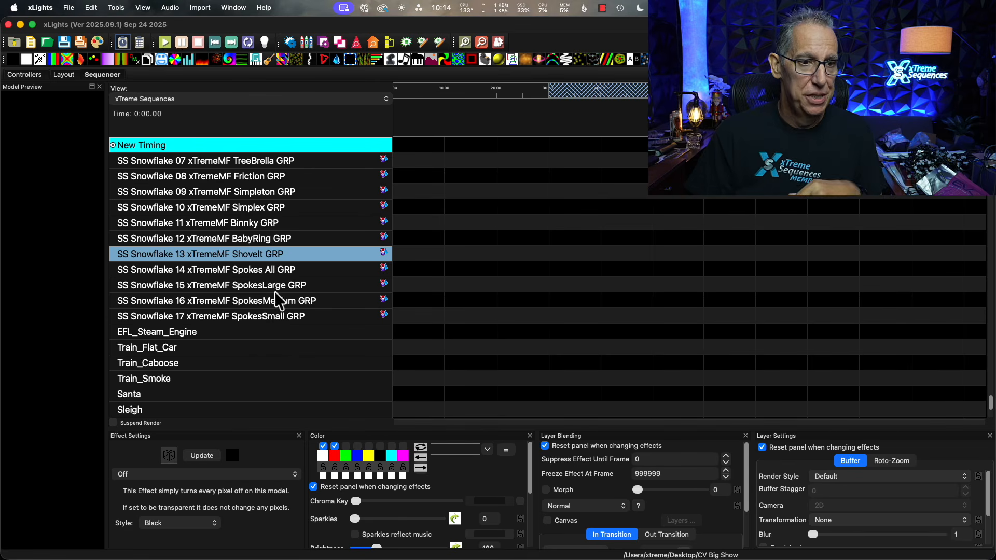
# Review the individual props after the snowflake groups, from EFL_Steam_Engine through Radio_EFL.
pyautogui.scroll(-3, 289, 254)
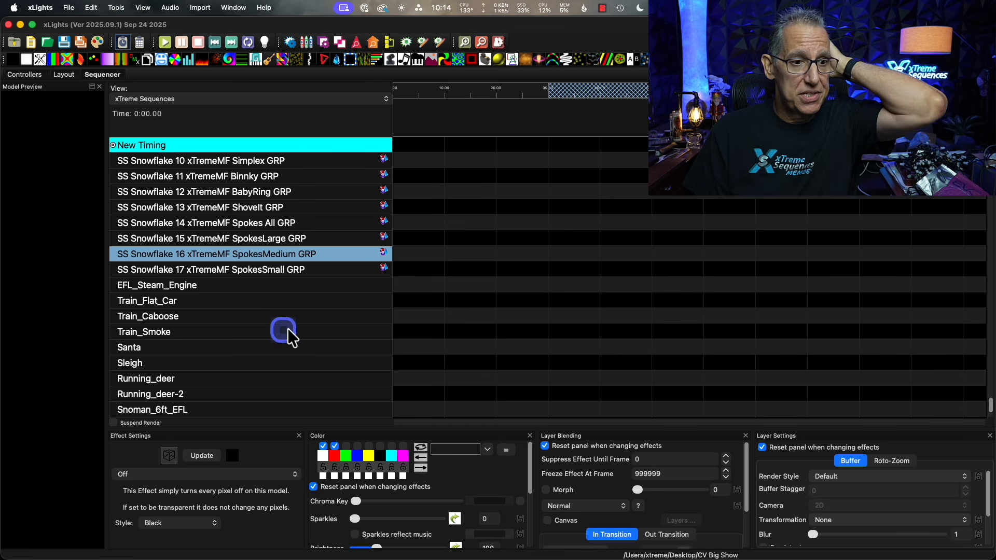
pyautogui.scroll(-3, 287, 328)
pyautogui.scroll(-1, 295, 332)
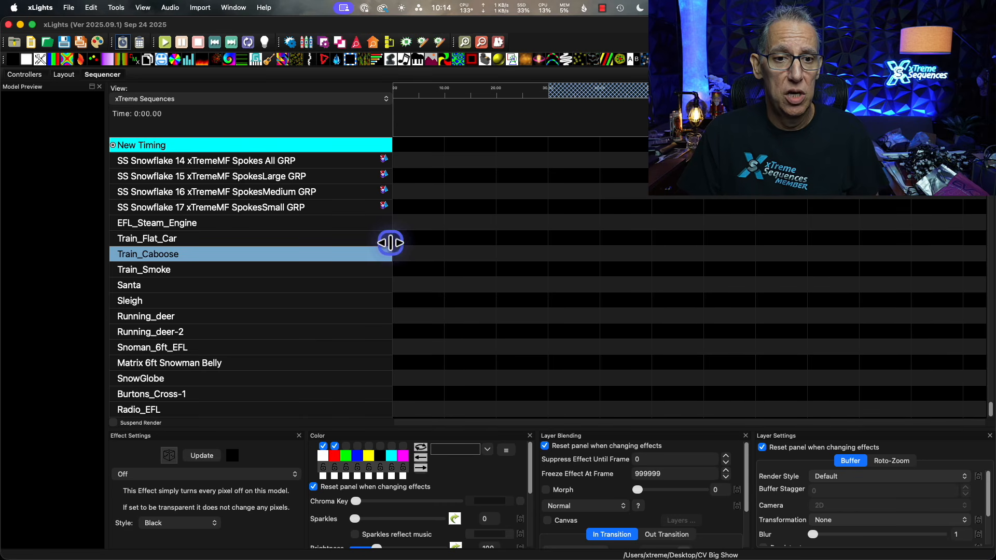
# Narrow the model name column slightly and return to All Pixels GRP at the start of the xTreme Sequences view.
pyautogui.moveTo(390, 242); pyautogui.dragTo(340, 253)
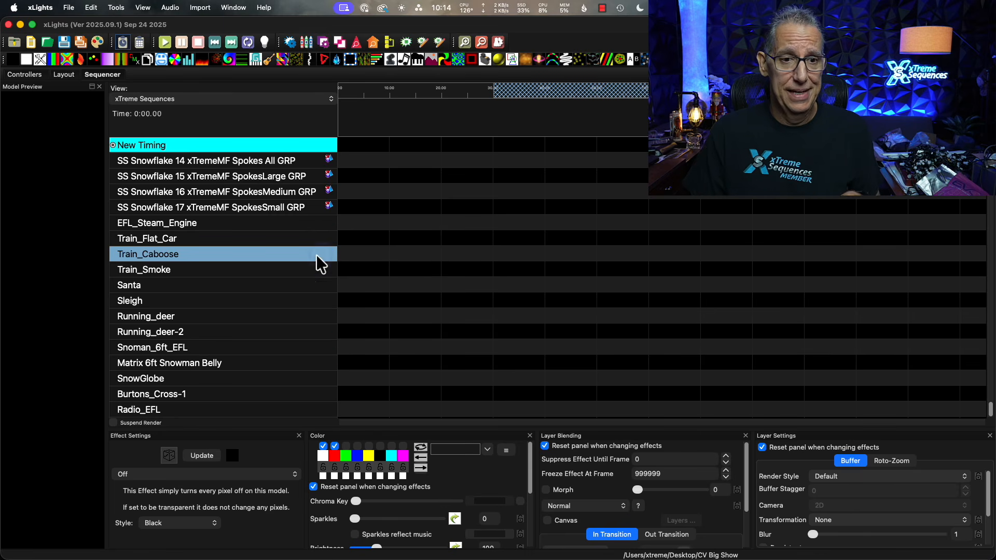
pyautogui.scroll(15, 304, 301)
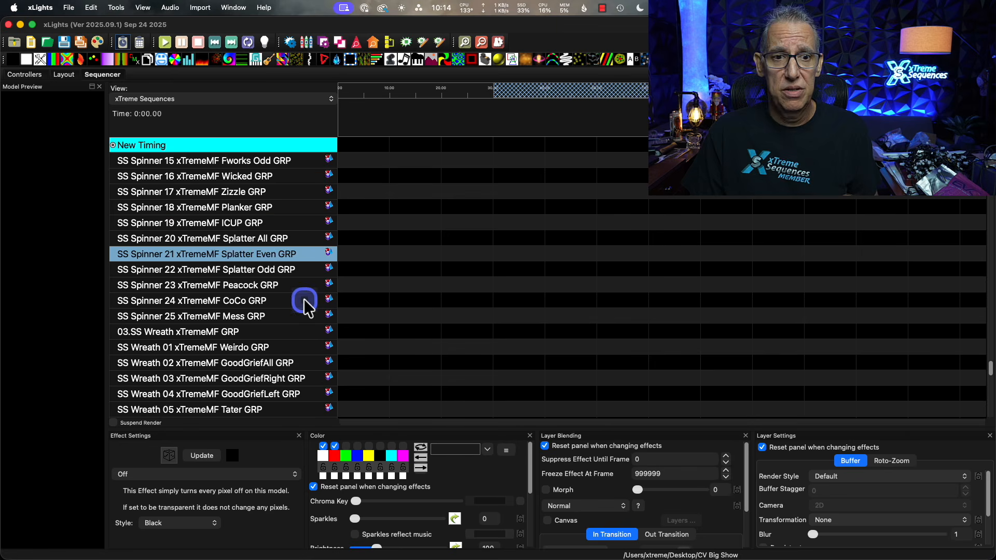
pyautogui.moveTo(989, 366); pyautogui.dragTo(989, 139)
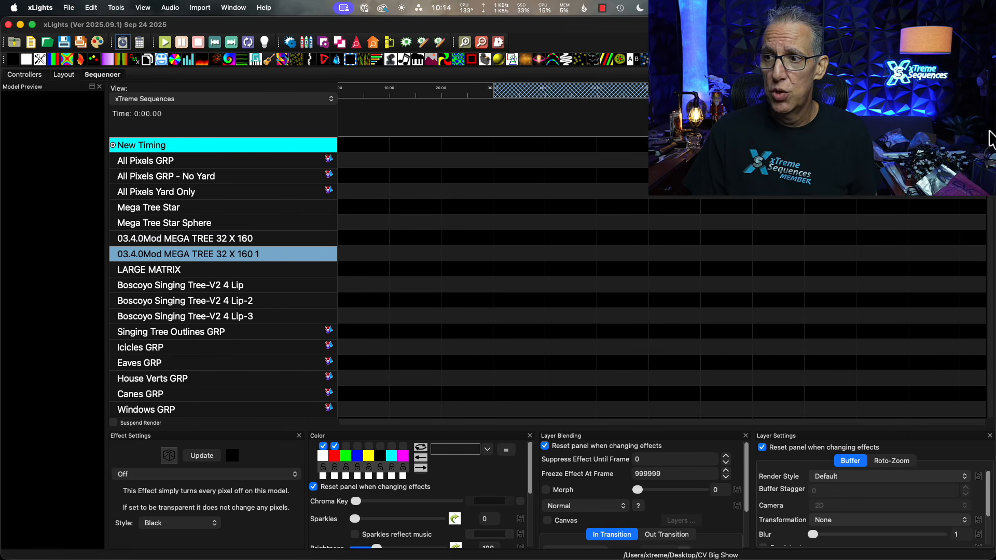
# Open the Display Elements editor from the All Pixels Yard Only row and reposition its window.
pyautogui.click(400, 195)
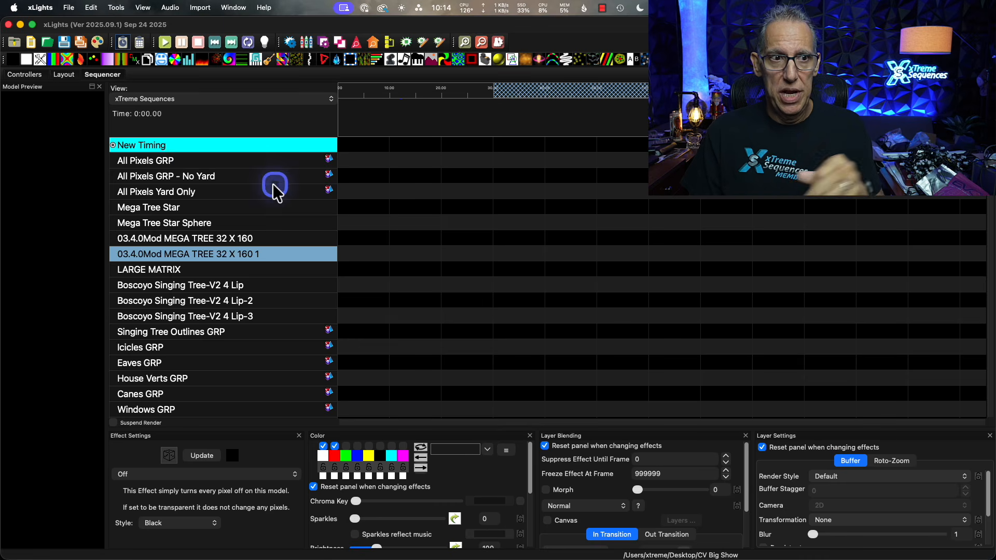
pyautogui.rightClick(209, 195)
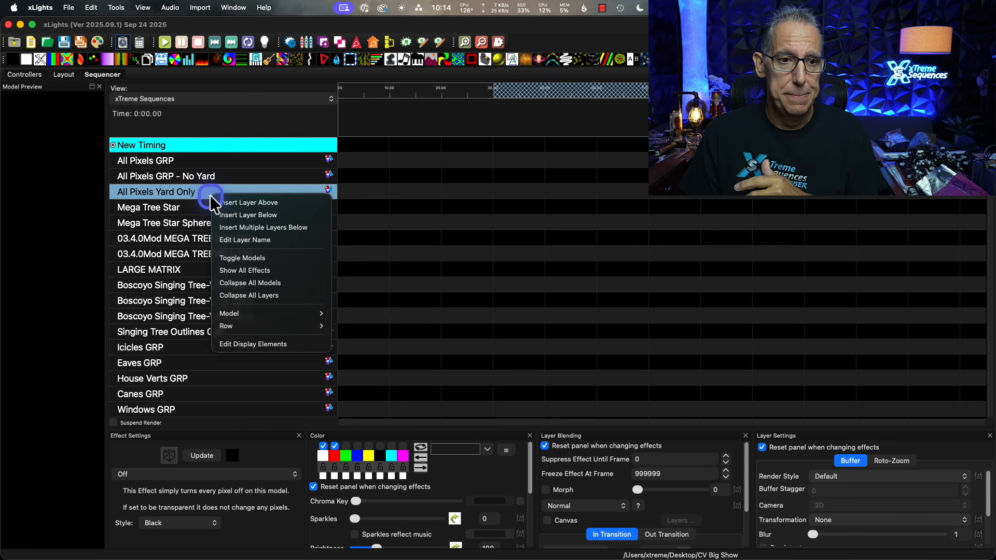
pyautogui.click(243, 340)
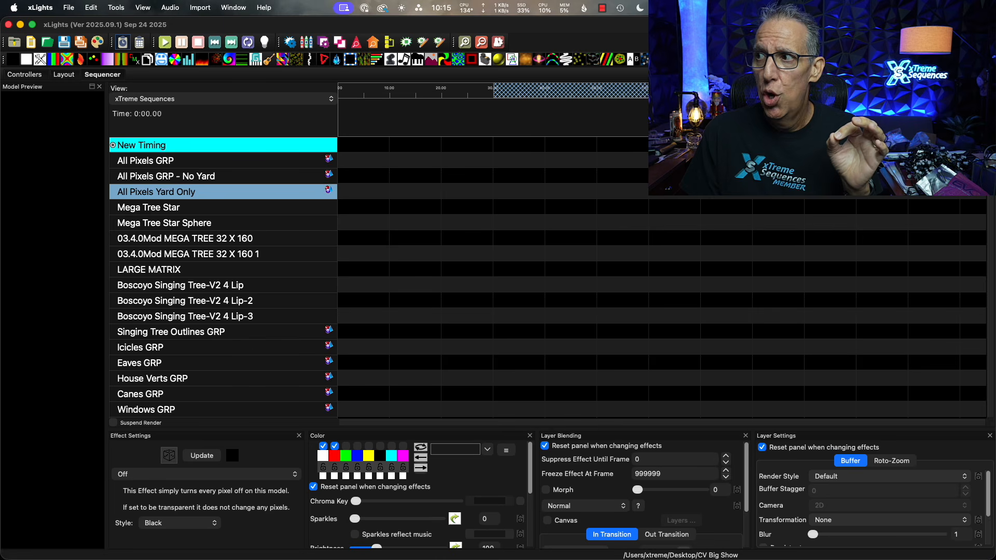
pyautogui.click(690, 190)
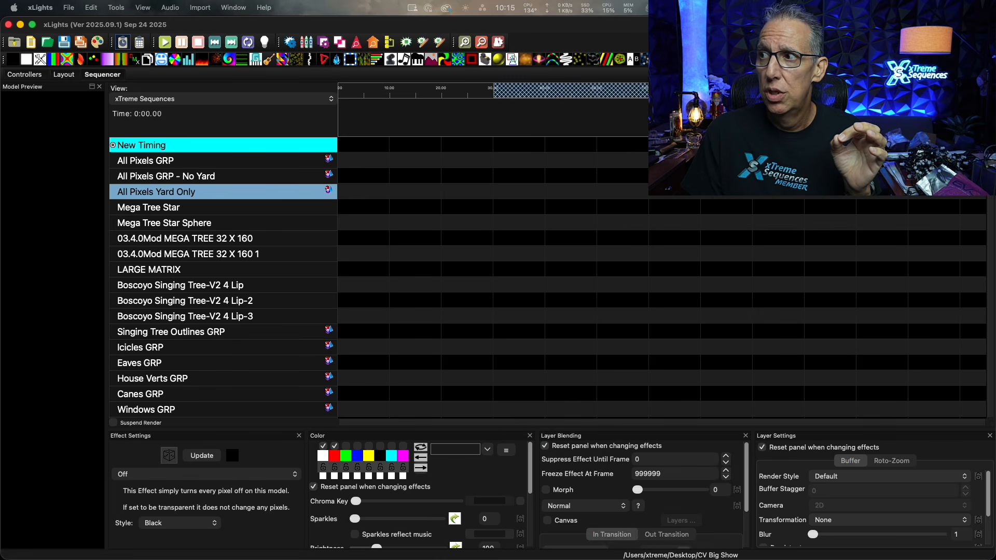
pyautogui.moveTo(577, 111); pyautogui.dragTo(399, 28)
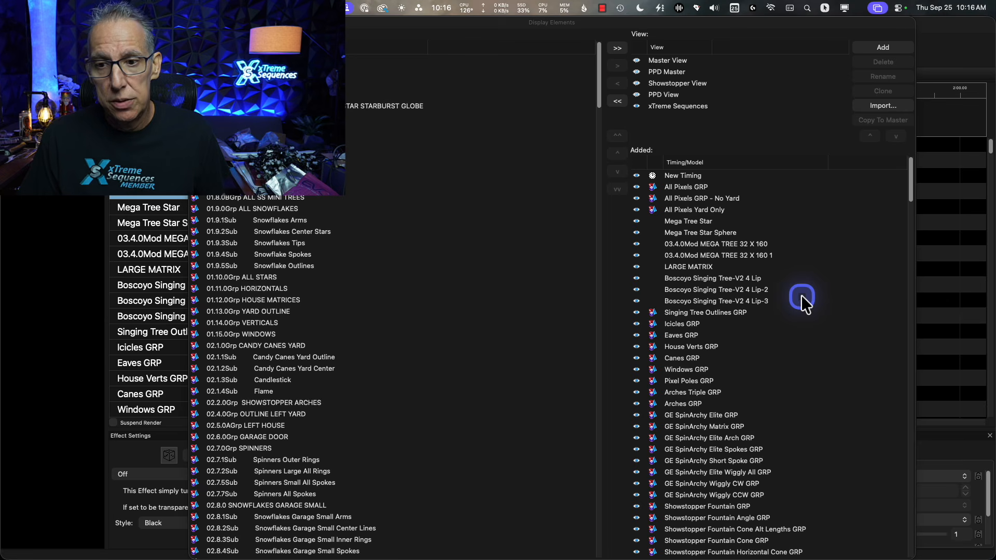
# Leave the Display Elements editor for the layout and select the Boscoyo ChromaFlake 24 3 prong snowflake on the roof.
pyautogui.click(194, 21)
pyautogui.click(65, 74)
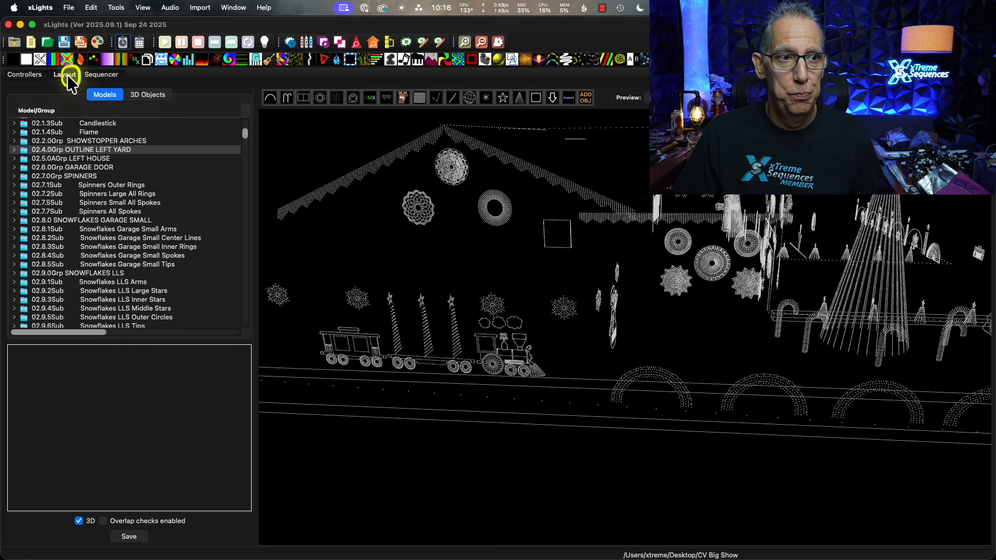
pyautogui.moveTo(574, 287); pyautogui.dragTo(567, 399)
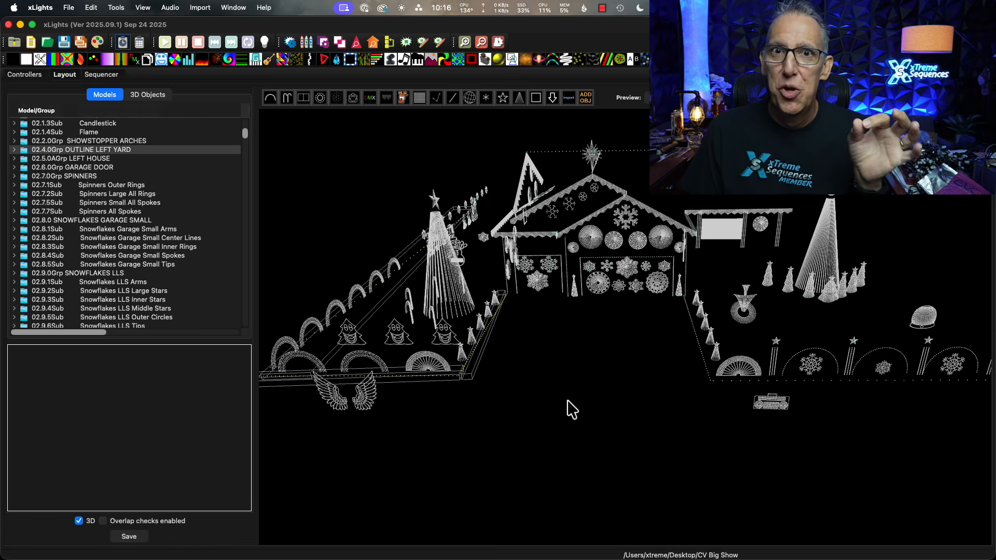
pyautogui.moveTo(567, 400); pyautogui.dragTo(570, 399)
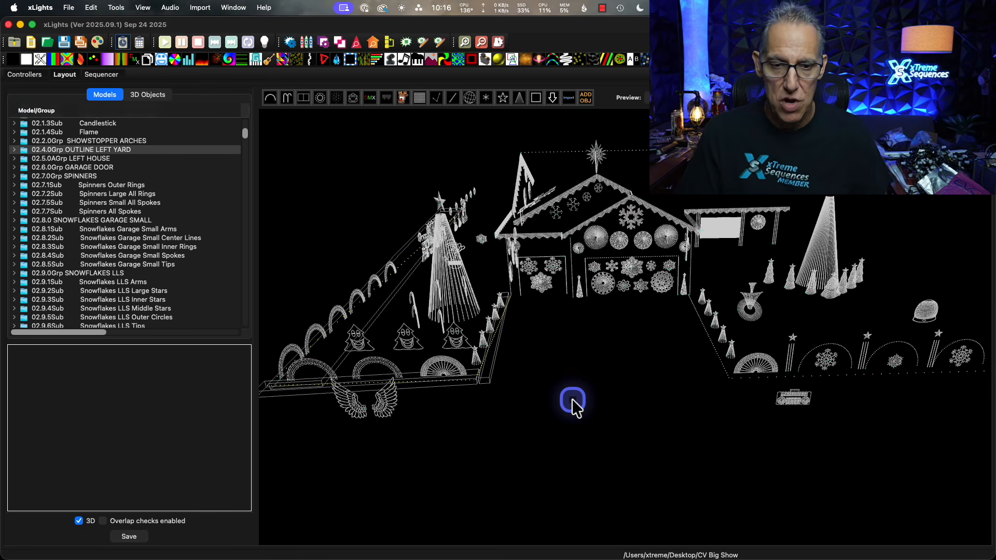
pyautogui.moveTo(572, 399); pyautogui.dragTo(604, 391)
pyautogui.click(517, 358)
pyautogui.moveTo(515, 360); pyautogui.dragTo(535, 362)
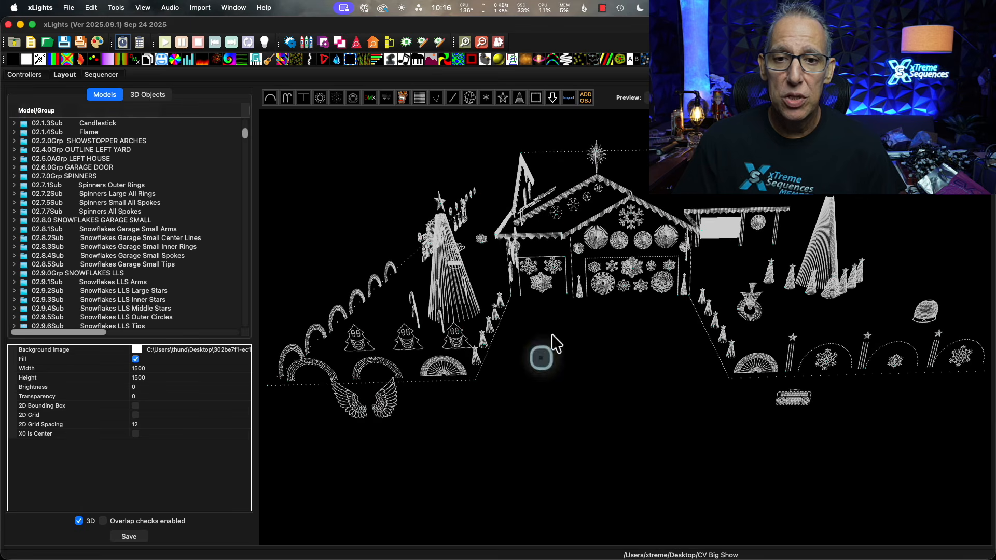
pyautogui.click(555, 215)
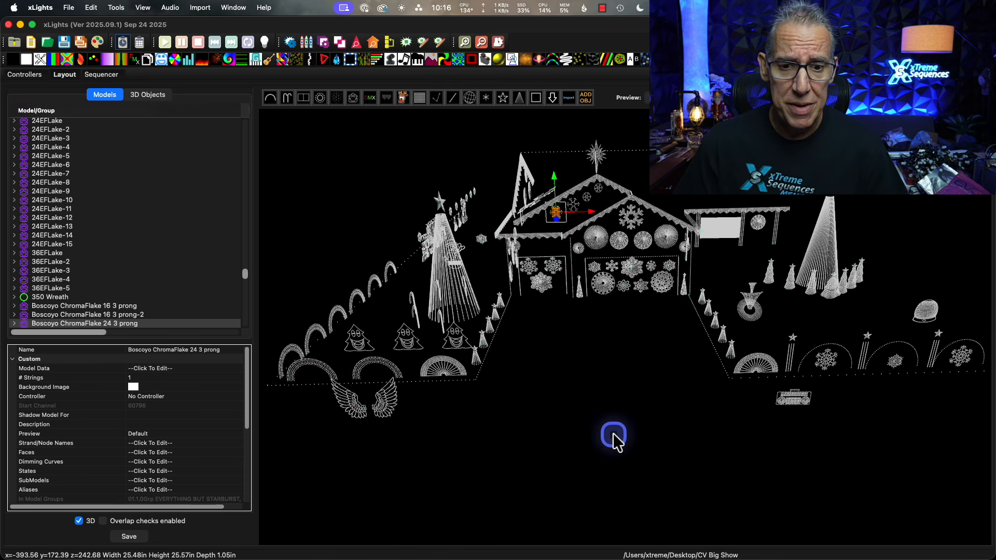
# Select the GE Rosa Grande 1 spinner on the side wall of the house and open its submodels for editing.
pyautogui.moveTo(585, 437)
pyautogui.mouseDown()
pyautogui.moveTo(637, 440)
pyautogui.moveTo(583, 436)
pyautogui.mouseUp()
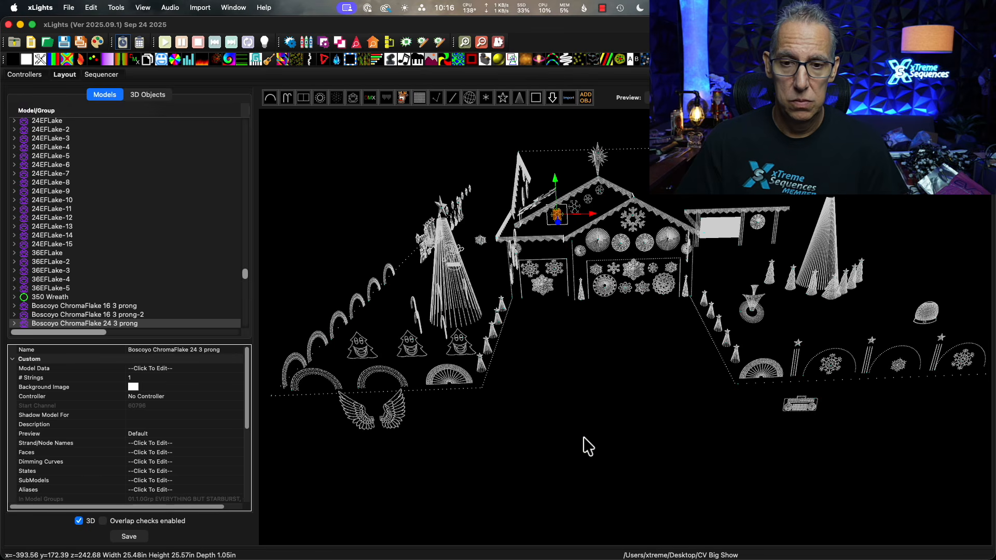
pyautogui.moveTo(583, 436); pyautogui.dragTo(527, 367)
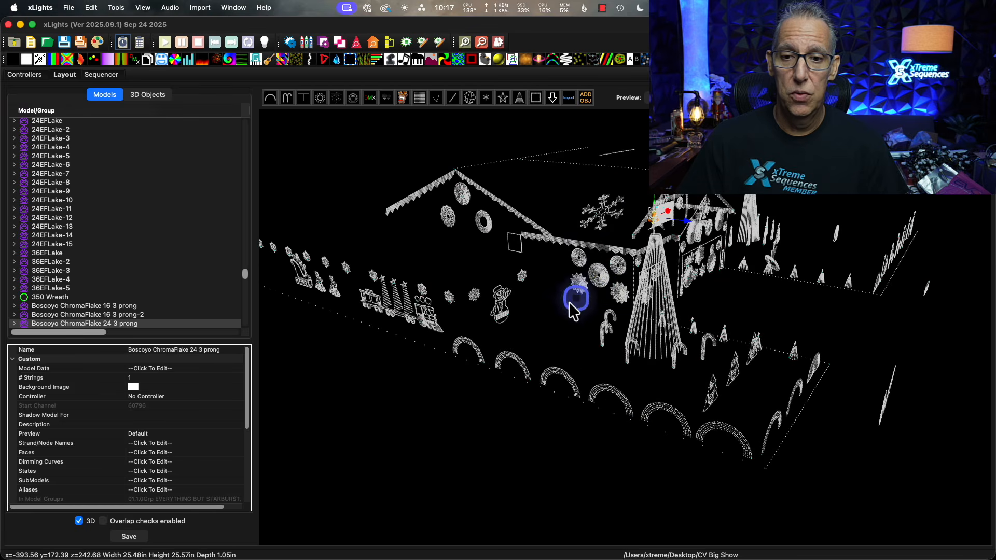
pyautogui.moveTo(573, 295); pyautogui.dragTo(584, 323)
pyautogui.click(618, 280)
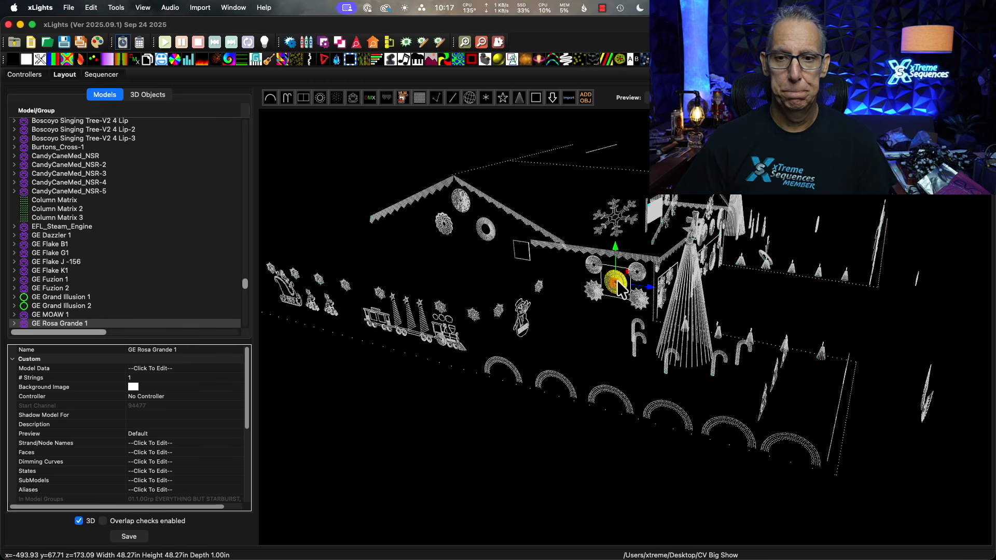
pyautogui.click(214, 481)
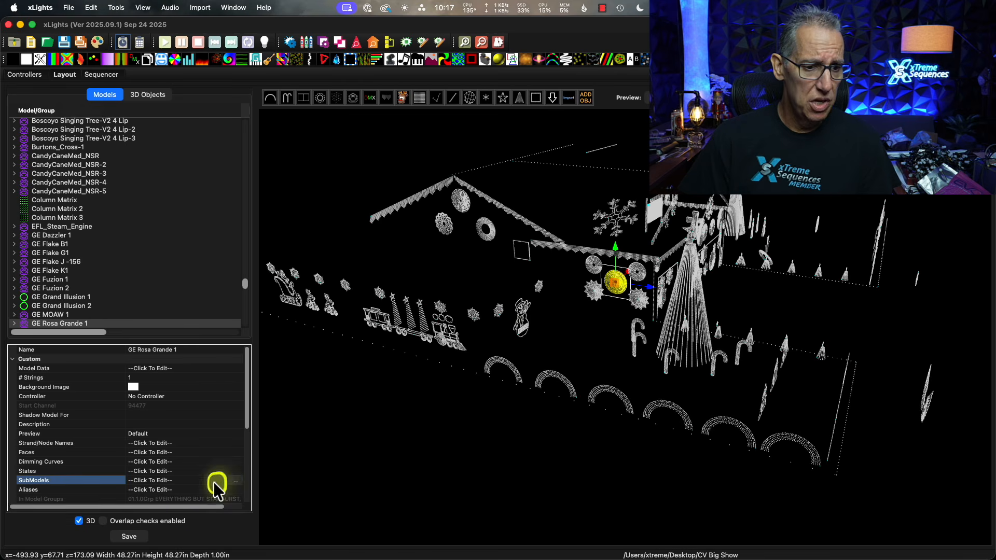
pyautogui.click(235, 479)
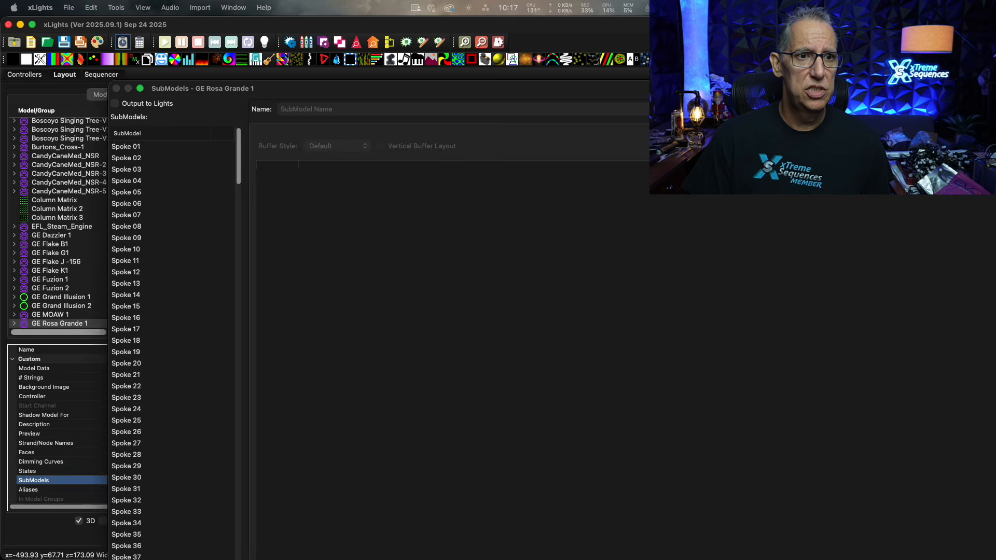
# Reposition the SubModels window over the layout and widen it so its list, node ranges and preview fit on screen.
pyautogui.moveTo(778, 89); pyautogui.dragTo(995, 83)
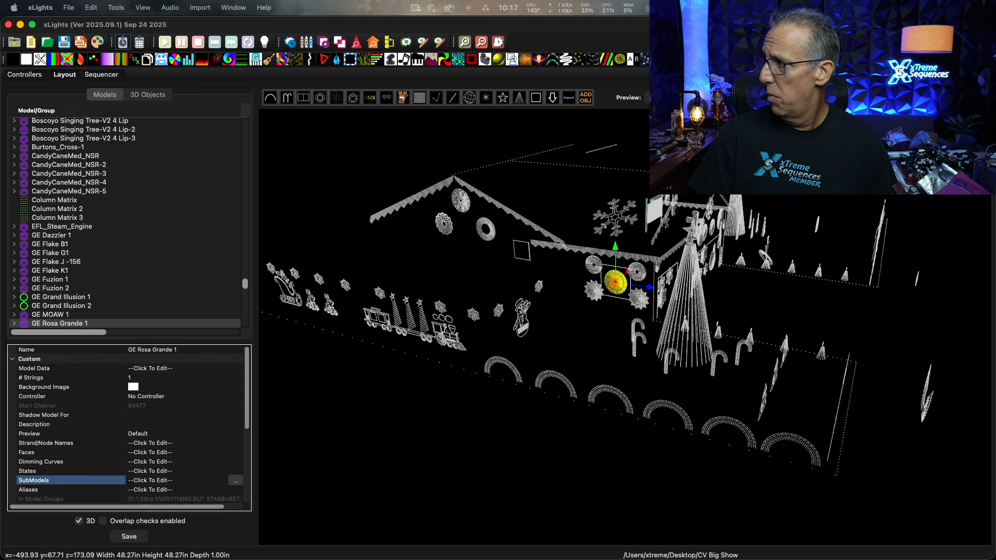
pyautogui.moveTo(224, 230); pyautogui.dragTo(305, 59)
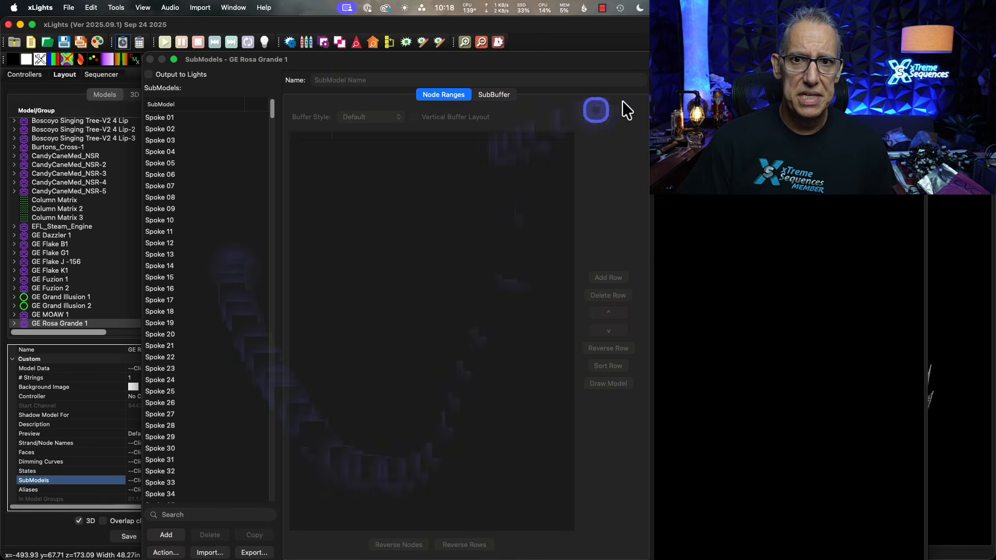
pyautogui.moveTo(927, 51); pyautogui.dragTo(706, 144)
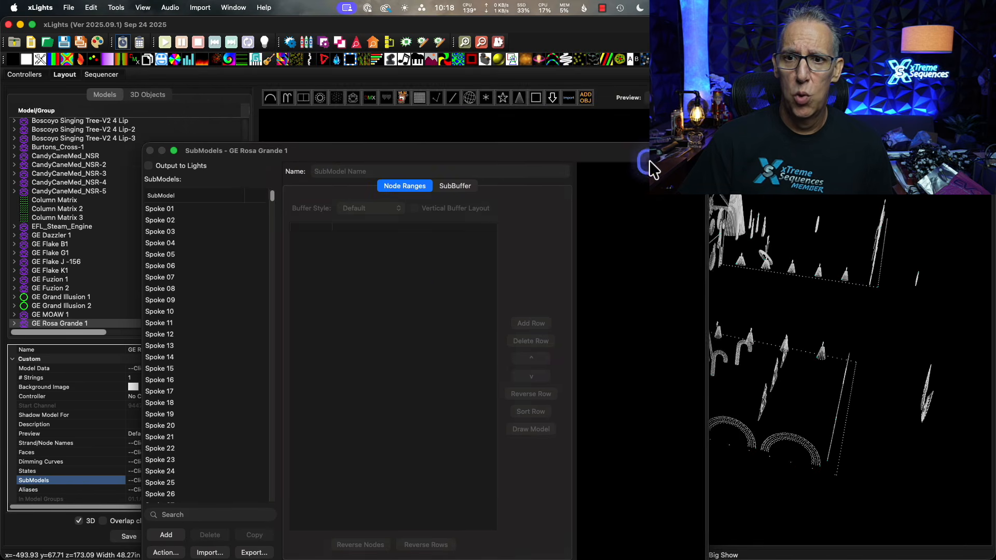
pyautogui.moveTo(650, 158); pyautogui.dragTo(722, 72)
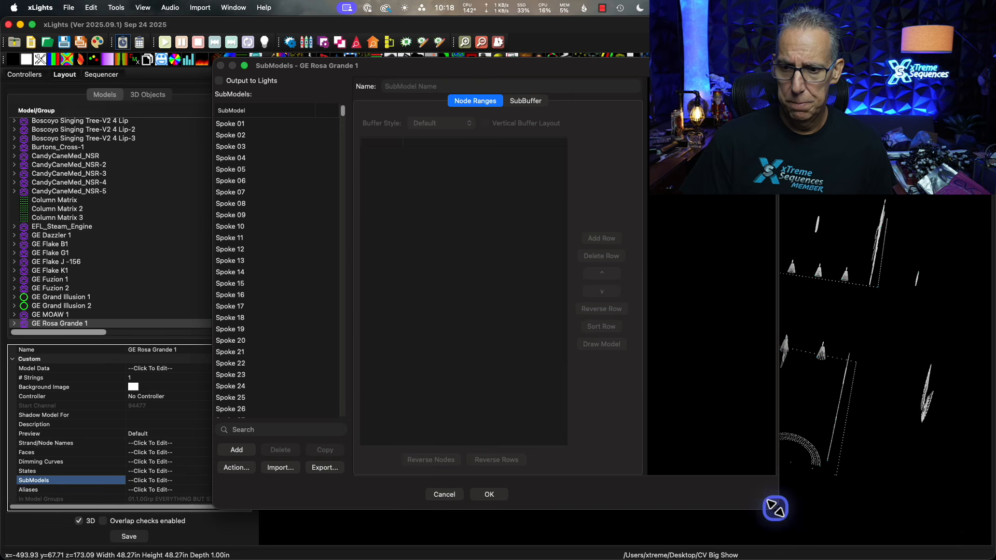
pyautogui.moveTo(777, 509); pyautogui.dragTo(965, 513)
# Look through the submodel list of GE Rosa Grande 1 to its end and display the Smoozy submodel.
pyautogui.scroll(-10, 256, 349)
pyautogui.scroll(-10, 257, 349)
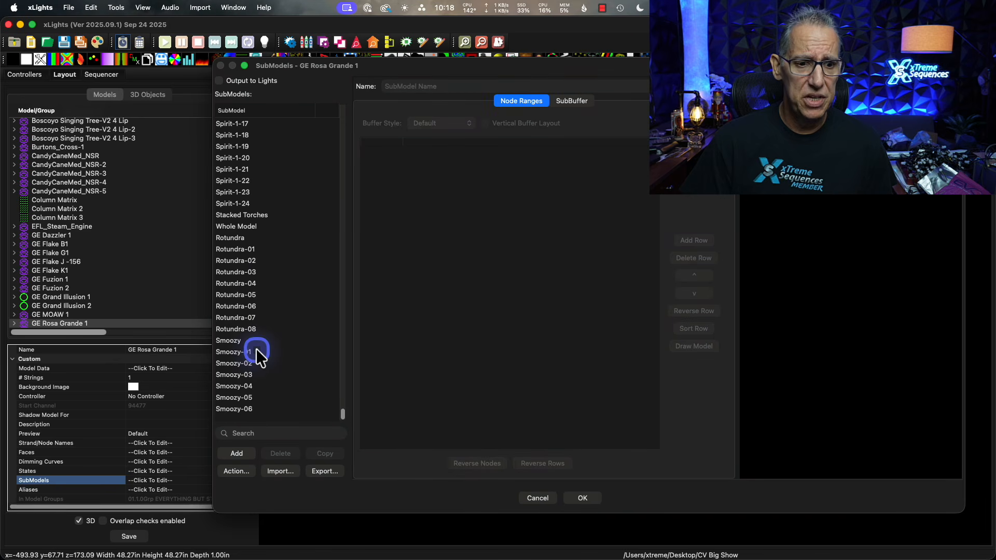
pyautogui.scroll(5, 256, 351)
pyautogui.scroll(-5, 257, 350)
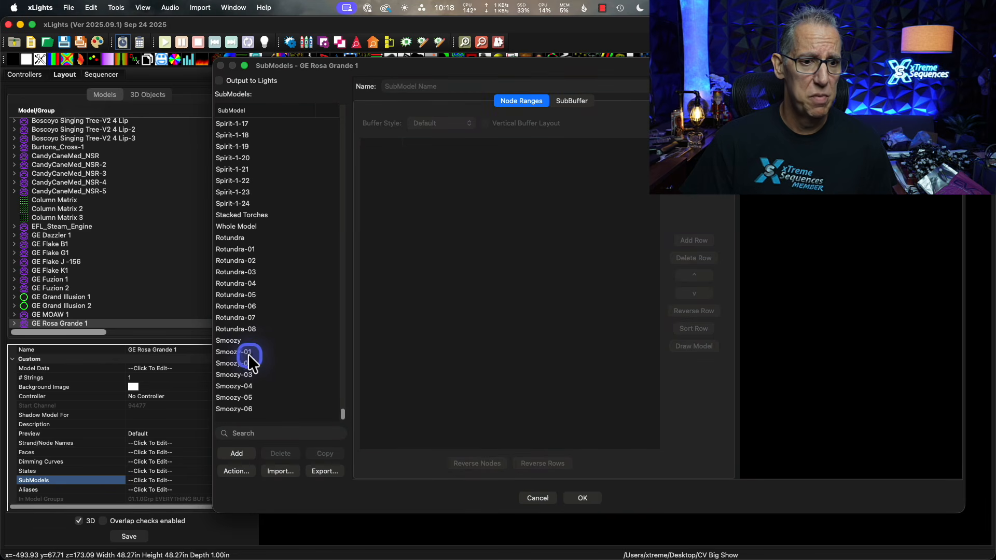
pyautogui.click(229, 340)
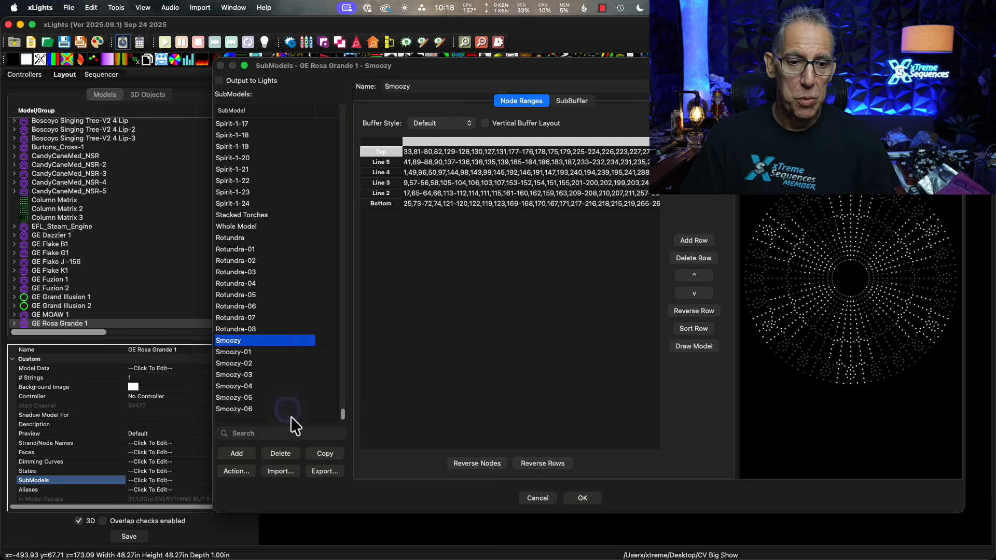
# Start importing submodels from another layout, using xlights_rgbeffects.xml in the Christmas 2025 folder as the source.
pyautogui.click(288, 472)
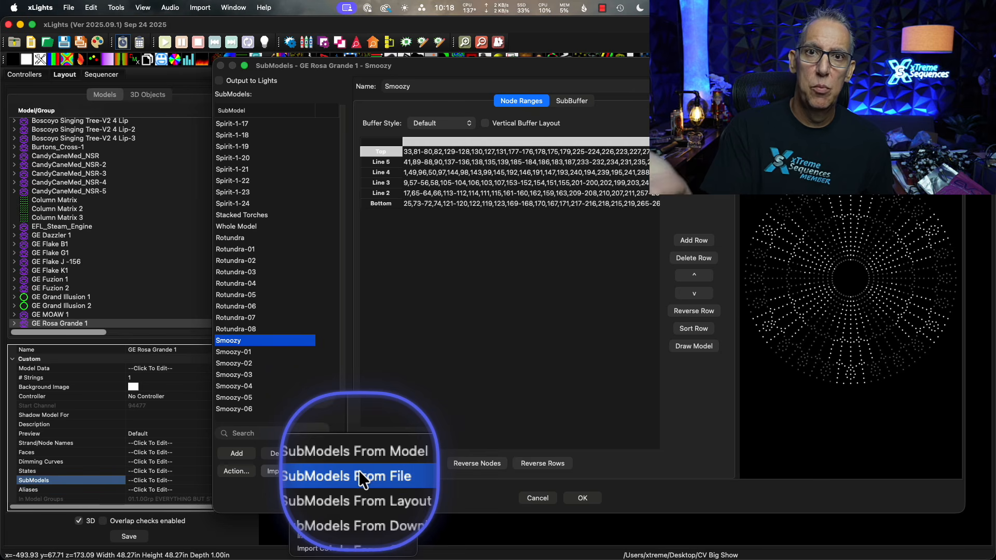
pyautogui.click(332, 487)
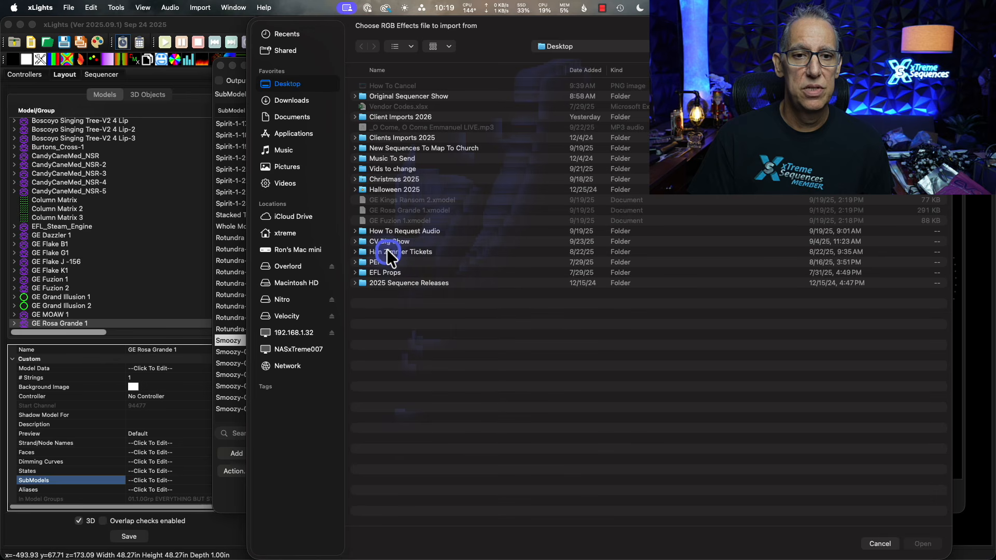
pyautogui.doubleClick(385, 179)
pyautogui.scroll(-15, 462, 375)
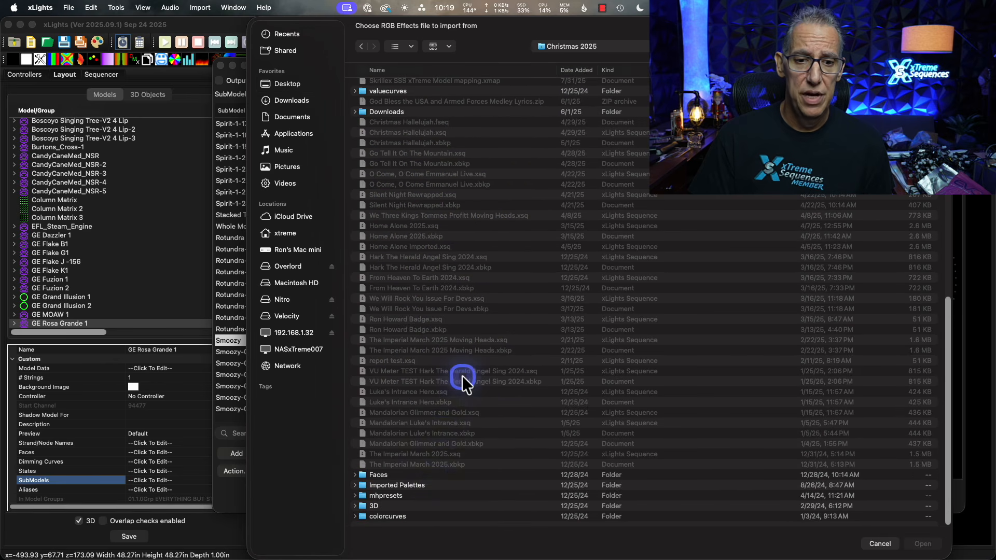
pyautogui.click(403, 70)
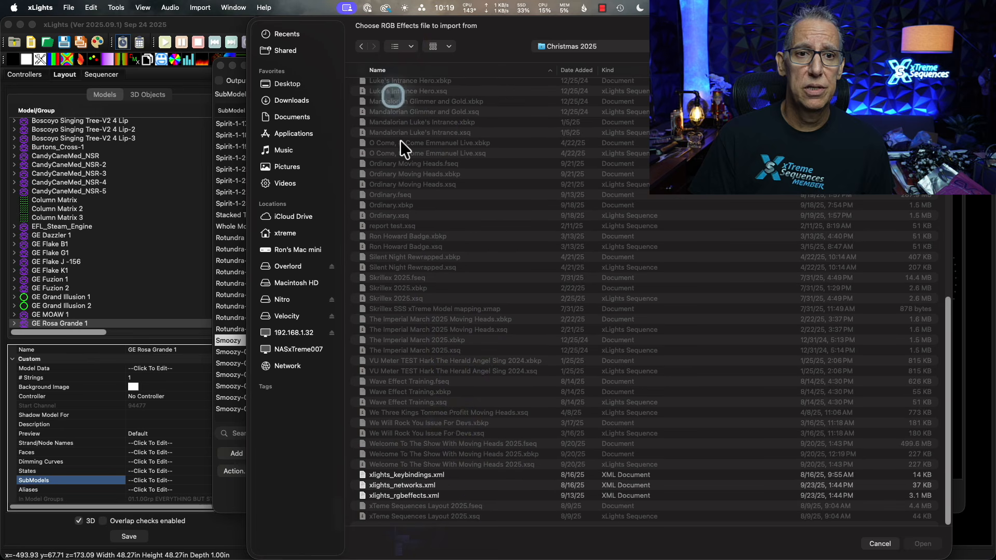
pyautogui.doubleClick(410, 497)
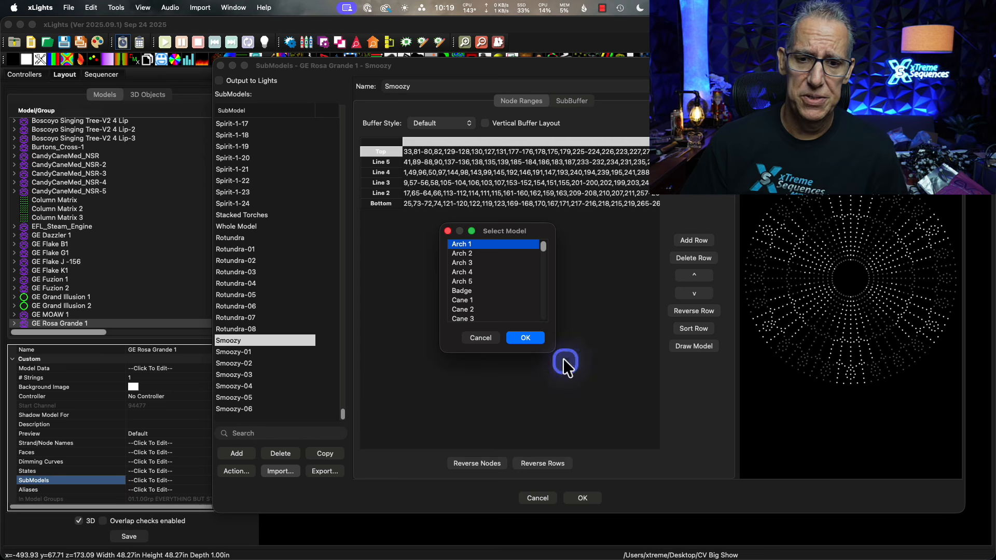
# Enlarge the model selection window and choose GE Rosa Grande 1 as the model to import submodels from.
pyautogui.moveTo(555, 352); pyautogui.dragTo(619, 449)
pyautogui.moveTo(551, 229); pyautogui.dragTo(529, 179)
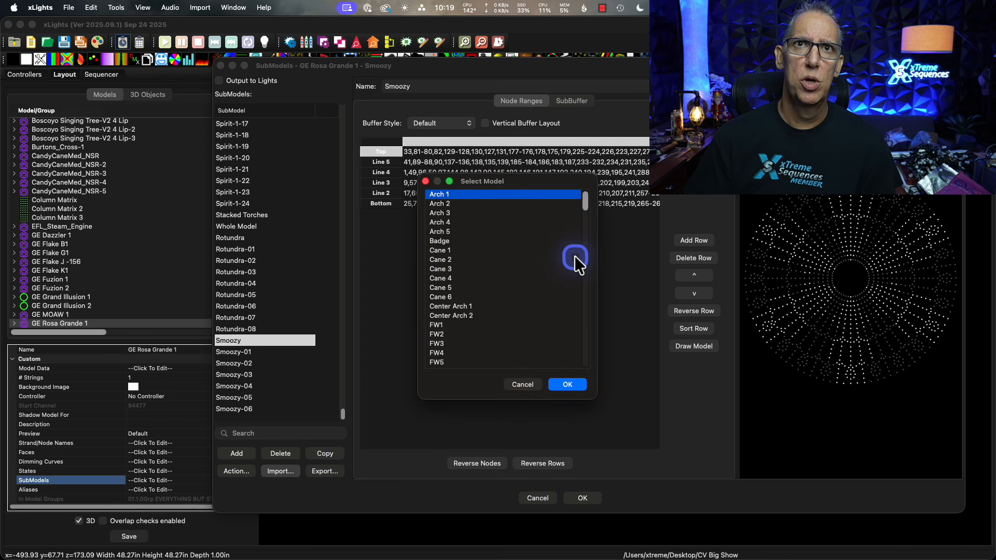
pyautogui.click(577, 216)
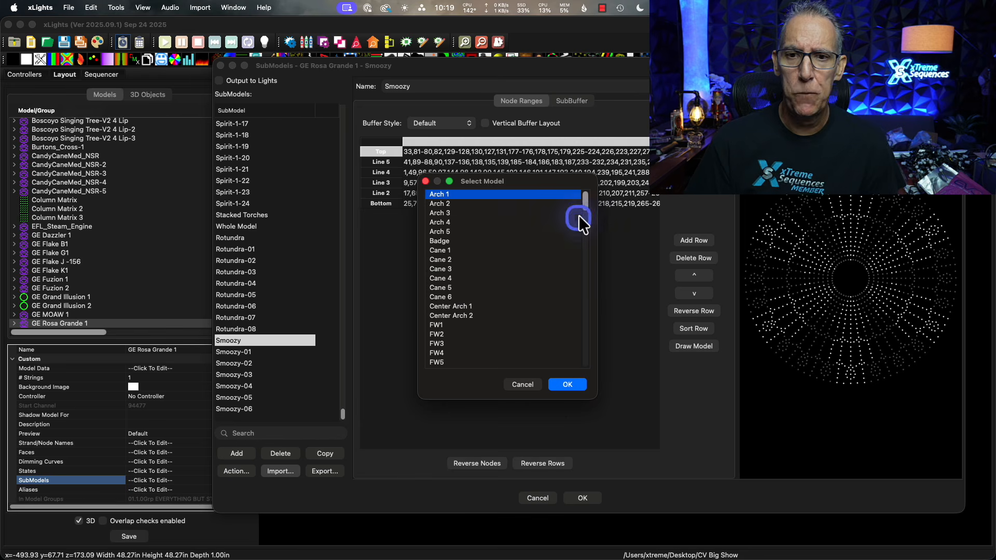
pyautogui.moveTo(583, 201); pyautogui.dragTo(603, 277)
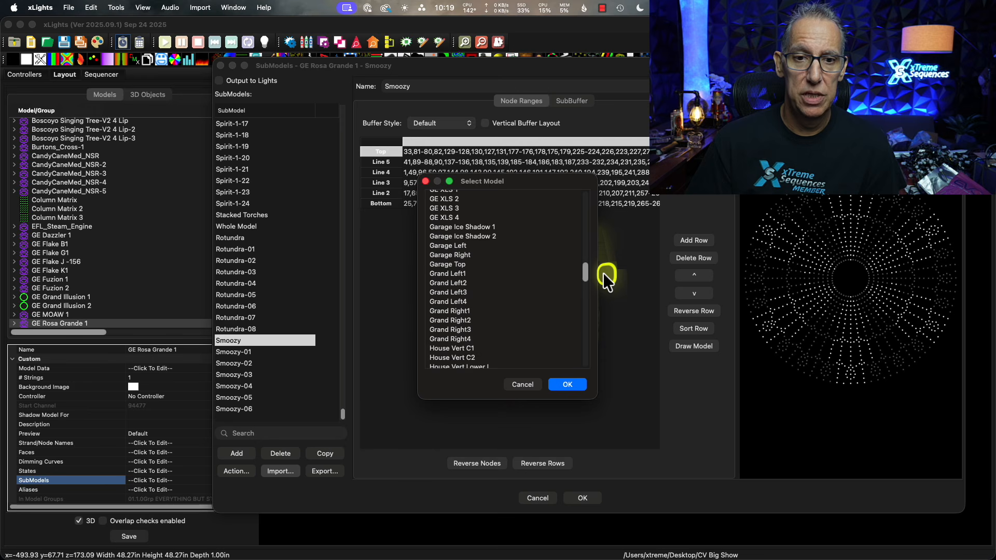
pyautogui.moveTo(603, 272); pyautogui.dragTo(602, 252)
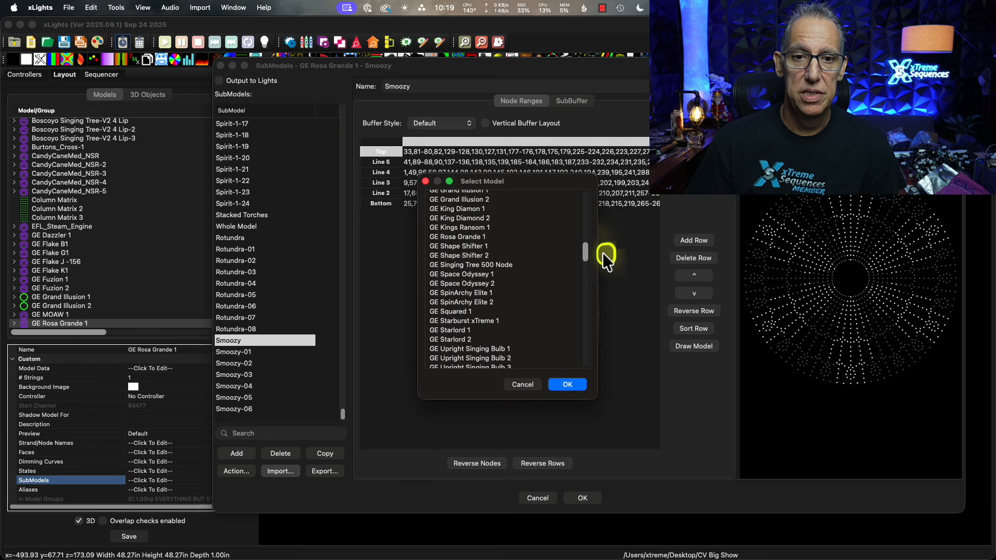
pyautogui.click(460, 239)
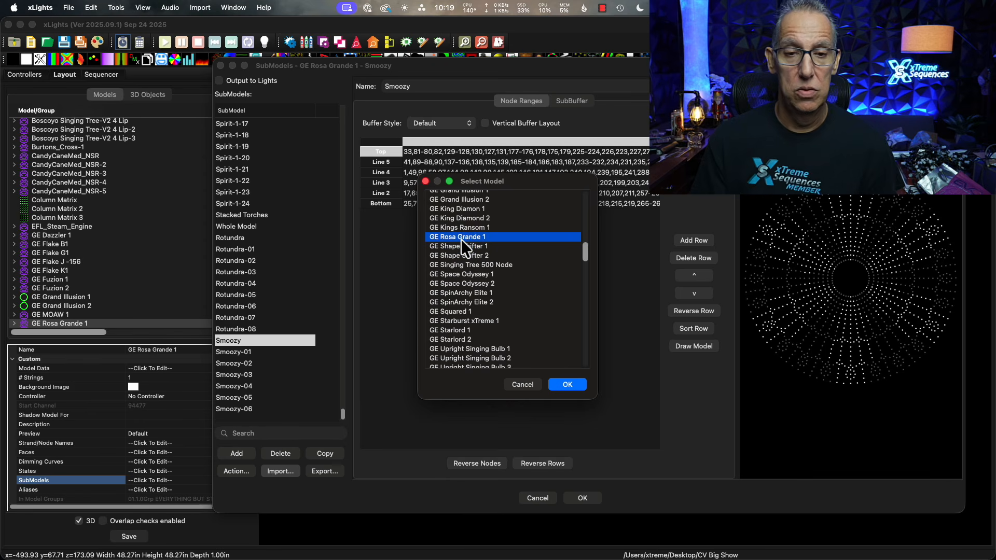
pyautogui.click(554, 385)
# Enlarge the submodel import window, deselect all submodels, and select them all again.
pyautogui.moveTo(559, 292); pyautogui.dragTo(418, 141)
pyautogui.moveTo(463, 332); pyautogui.dragTo(629, 468)
pyautogui.rightClick(378, 157)
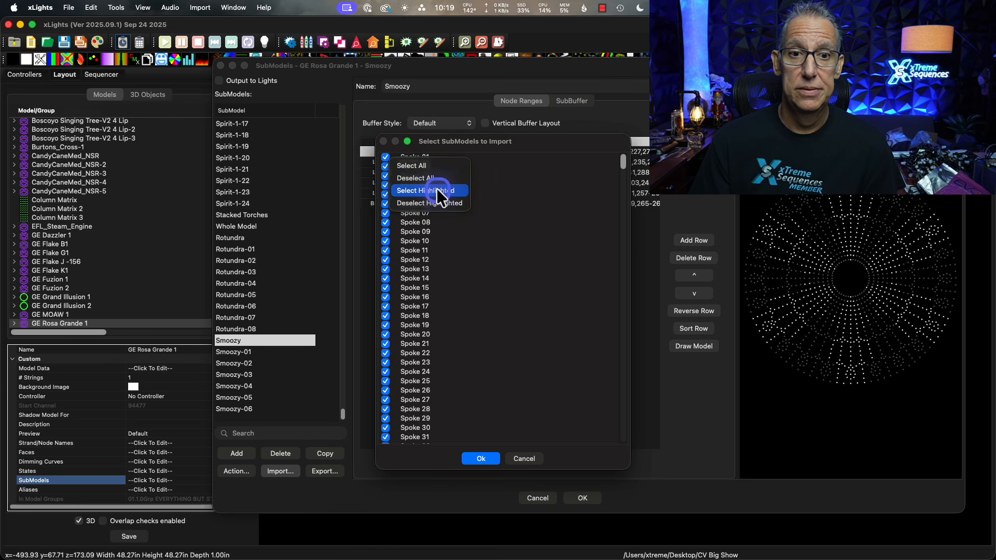
pyautogui.click(427, 176)
pyautogui.rightClick(375, 157)
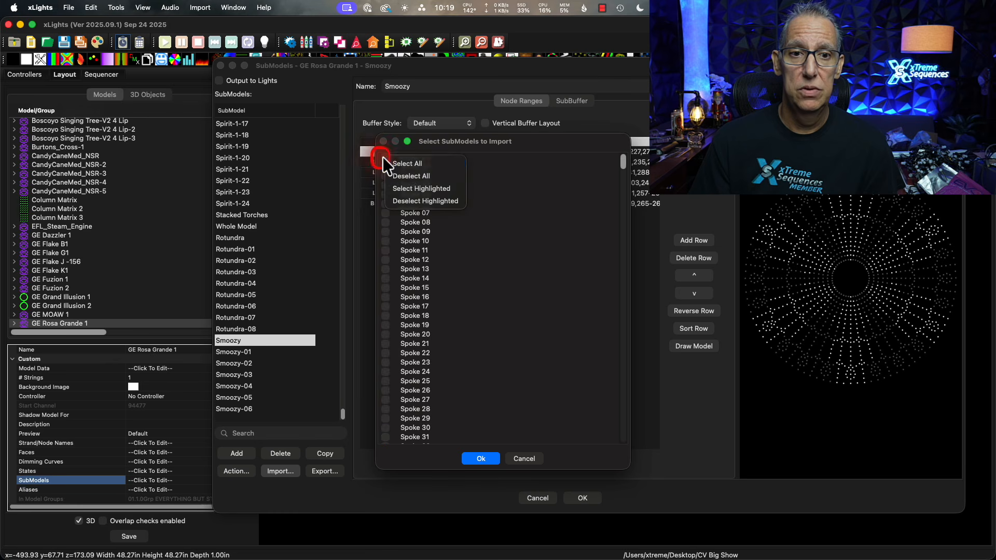
pyautogui.click(410, 162)
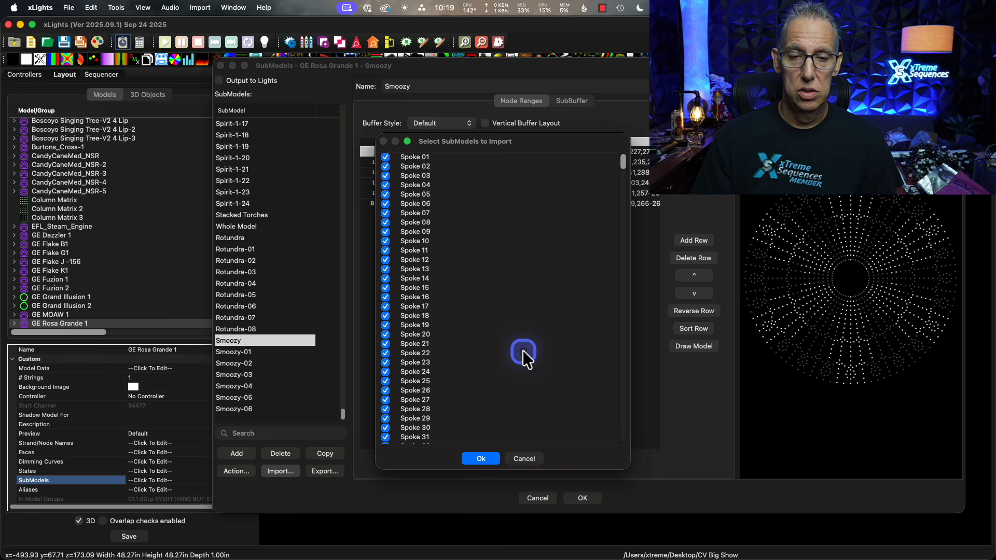
# Import all the checked submodels into GE Rosa Grande 1, check the list down to Smoozy-06, and accept the changes.
pyautogui.scroll(-20, 522, 350)
pyautogui.scroll(-20, 522, 352)
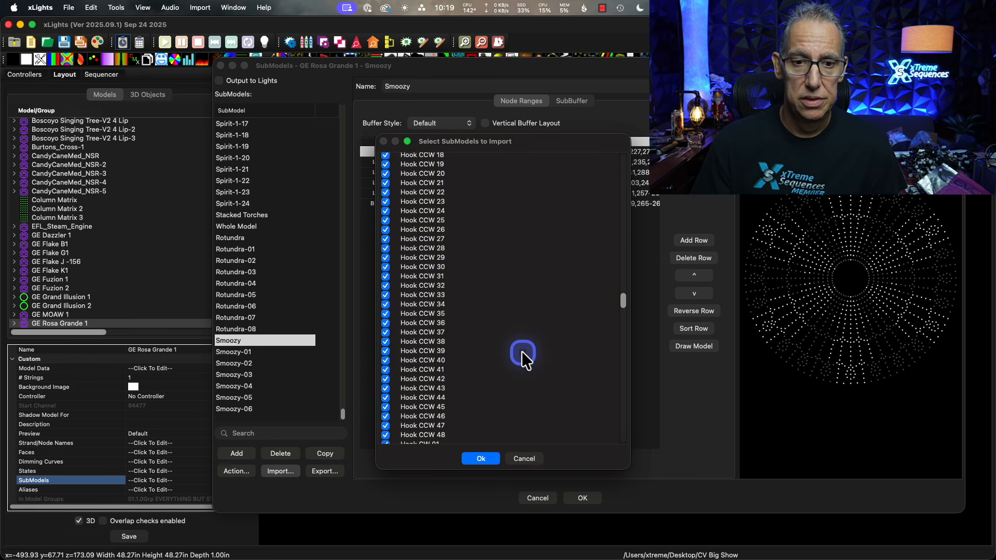
pyautogui.scroll(-2, 521, 350)
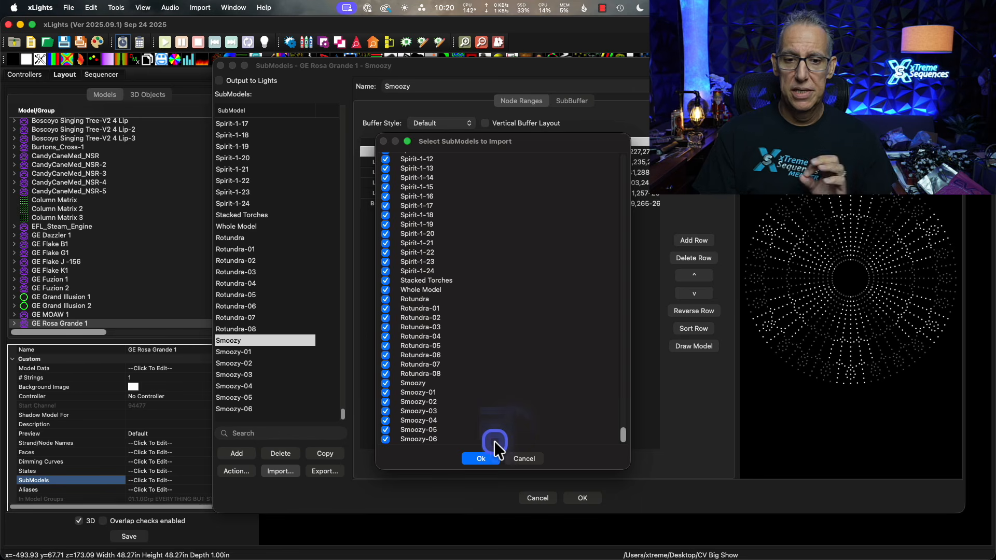
pyautogui.click(484, 456)
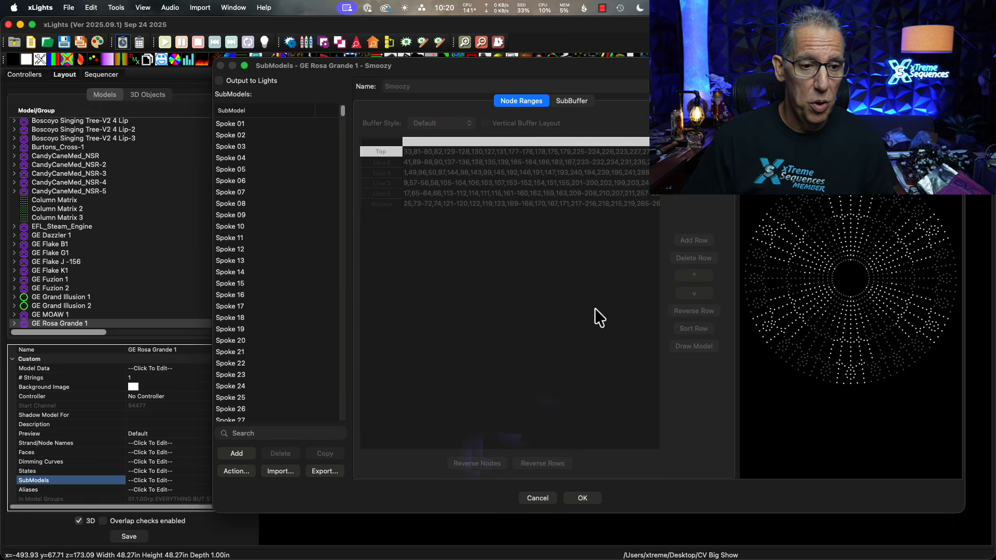
pyautogui.scroll(-15, 292, 306)
pyautogui.scroll(-10, 292, 306)
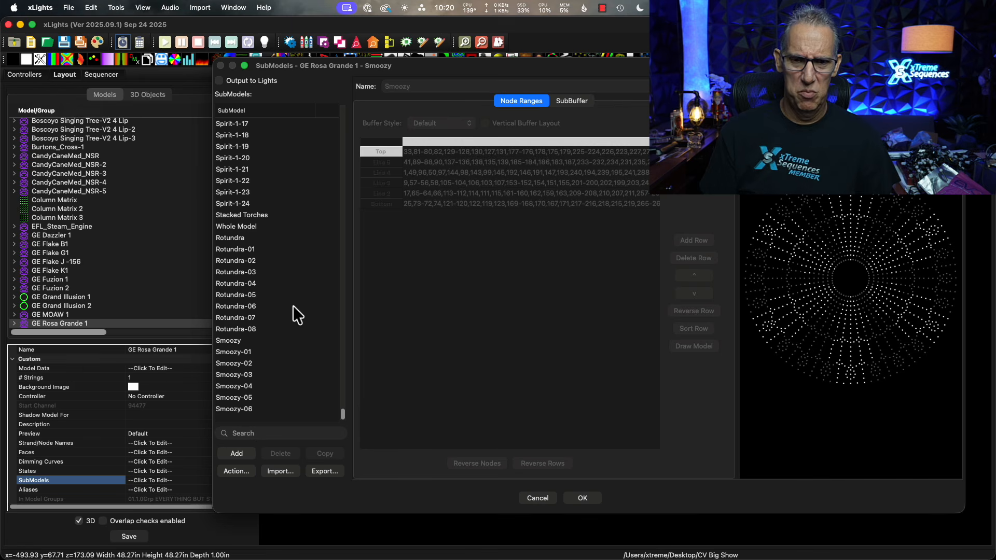
pyautogui.click(581, 499)
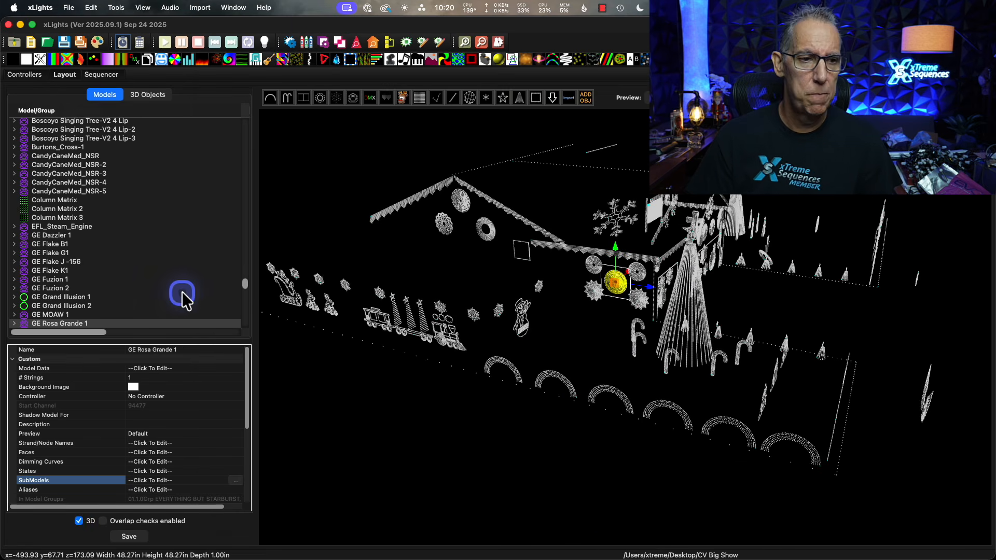
# Delete the GE Rosa Grande Rotundra, Smoozy, Spirit, Splice and Superfly groups, keeping the Snowflake Spoke and Spoke groups.
pyautogui.scroll(-4, 160, 278)
pyautogui.scroll(-15, 160, 278)
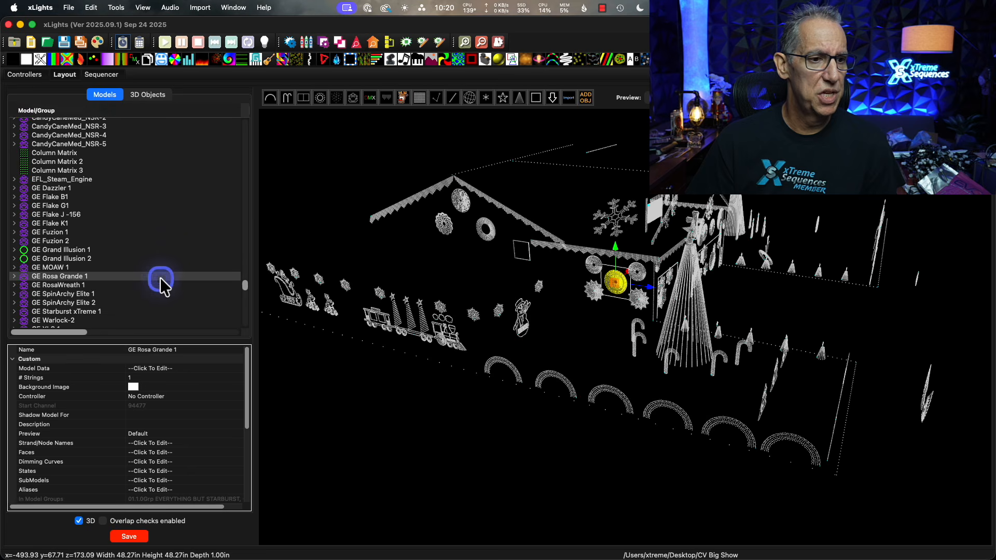
pyautogui.scroll(-10, 159, 278)
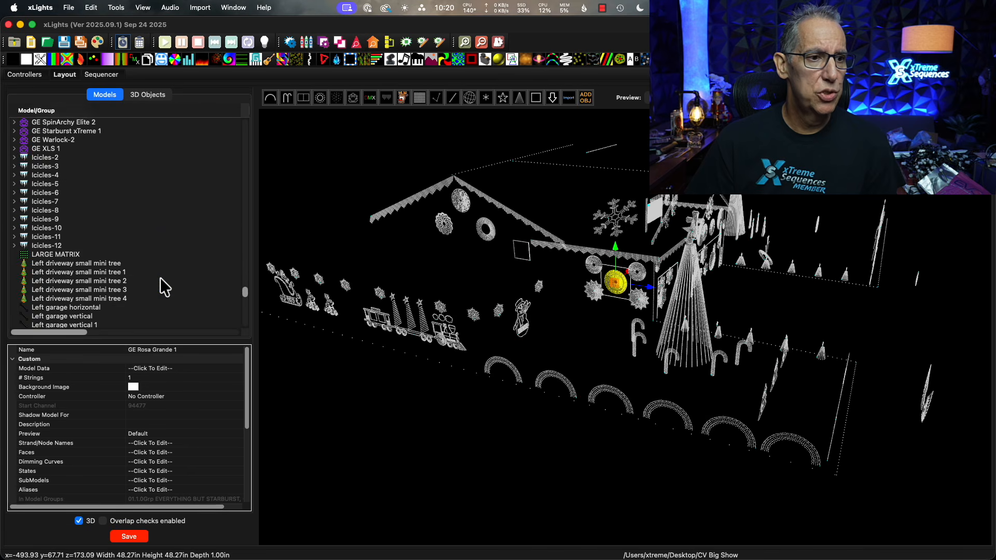
pyautogui.scroll(20, 160, 278)
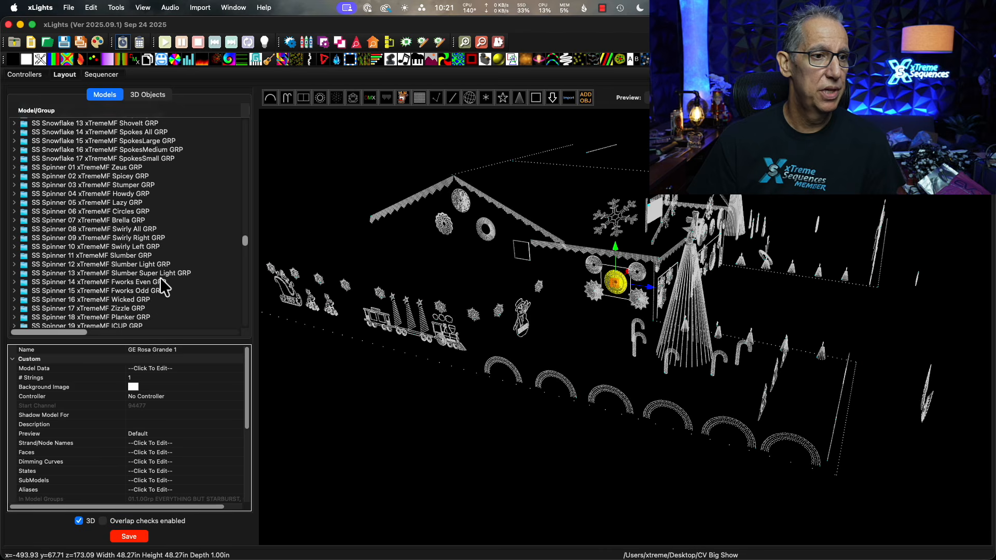
pyautogui.scroll(15, 159, 278)
pyautogui.scroll(-10, 159, 279)
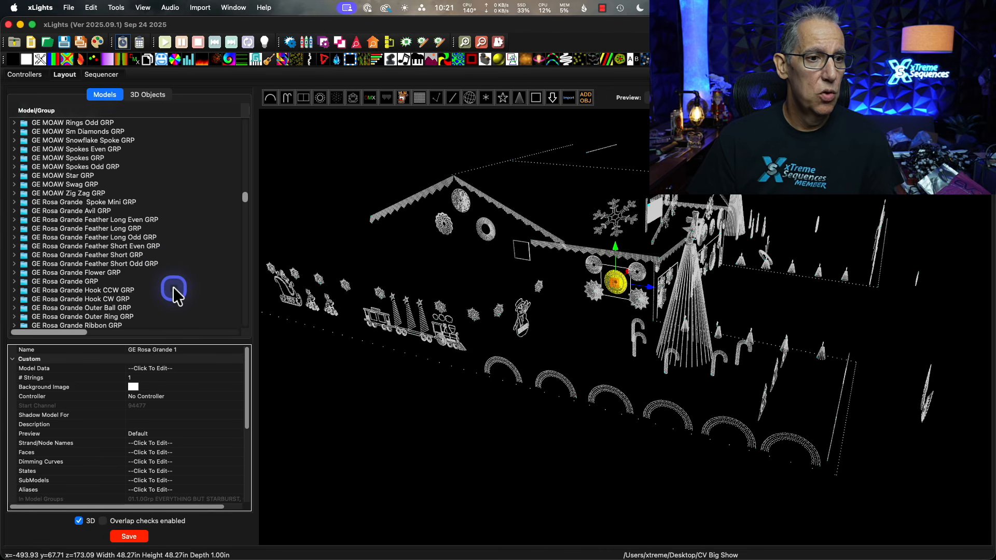
pyautogui.scroll(-5, 173, 287)
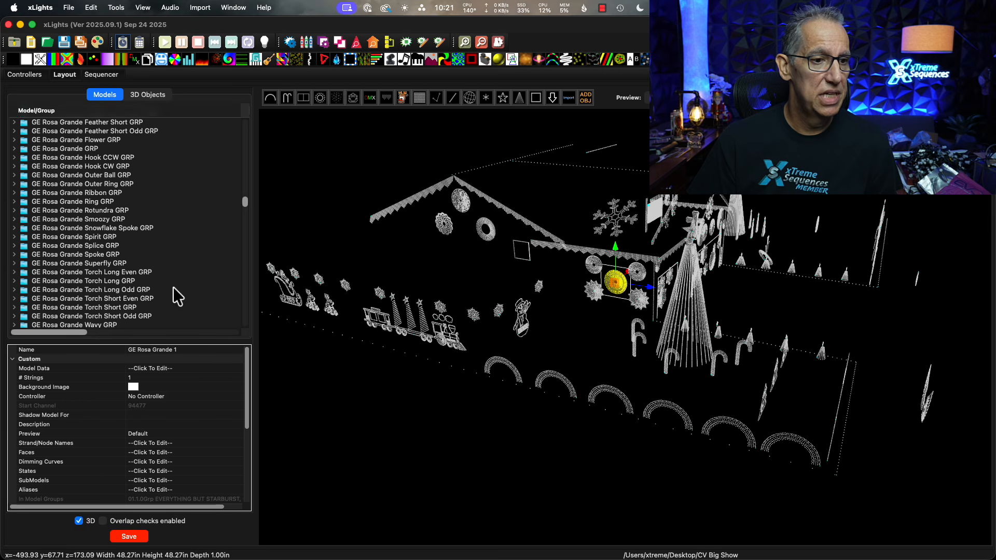
pyautogui.scroll(-2, 173, 287)
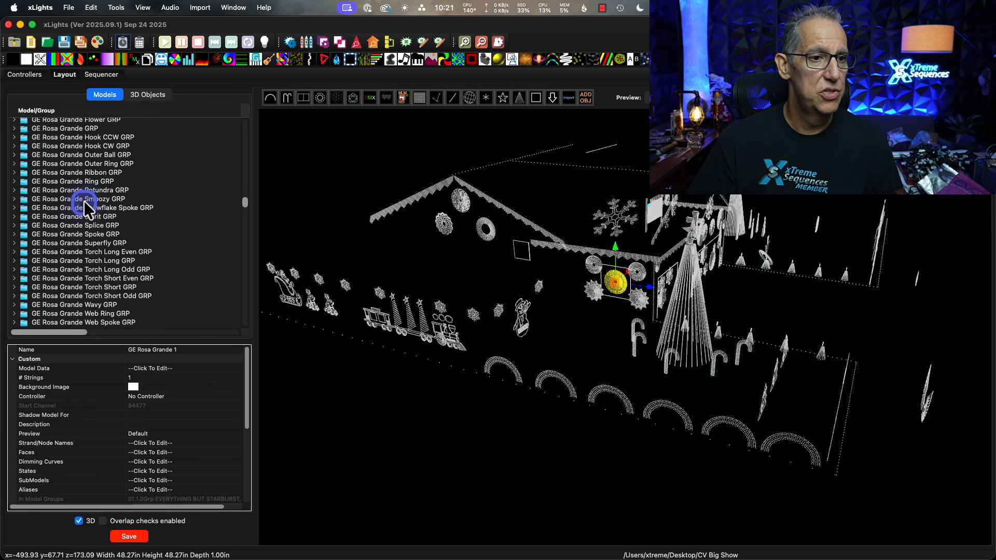
pyautogui.click(93, 191)
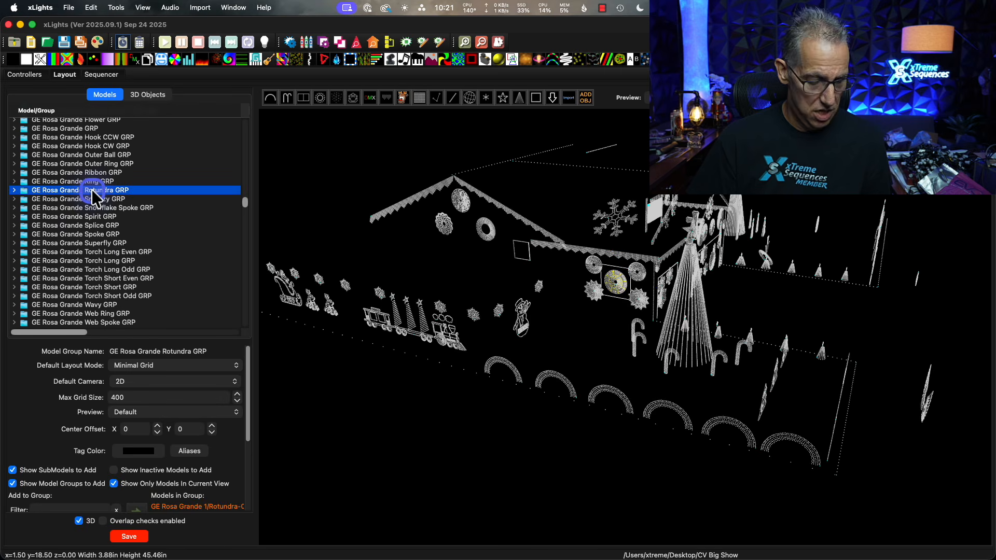
pyautogui.keyDown('shift'); pyautogui.click(93, 243); pyautogui.keyUp('shift')
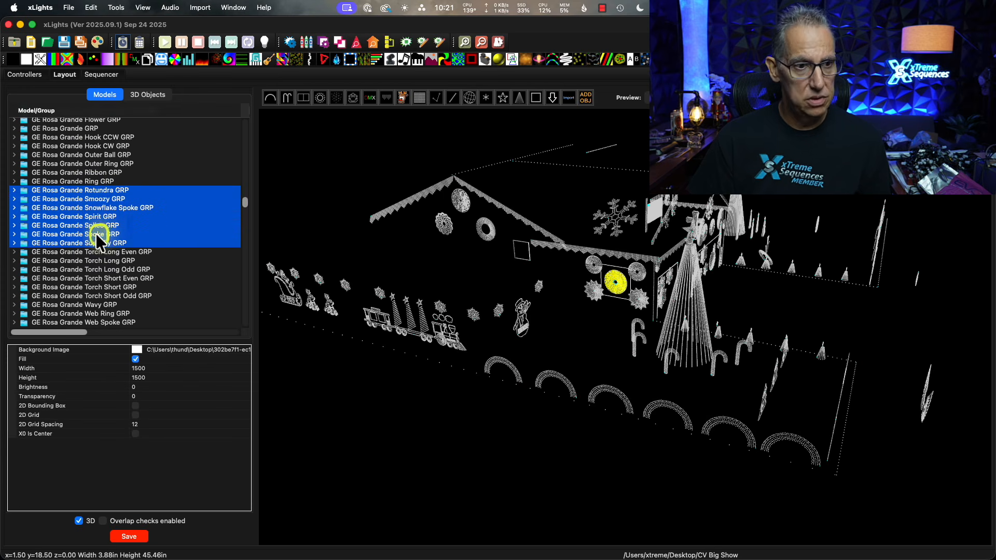
pyautogui.keyDown('super'); pyautogui.click(95, 234); pyautogui.keyUp('super')
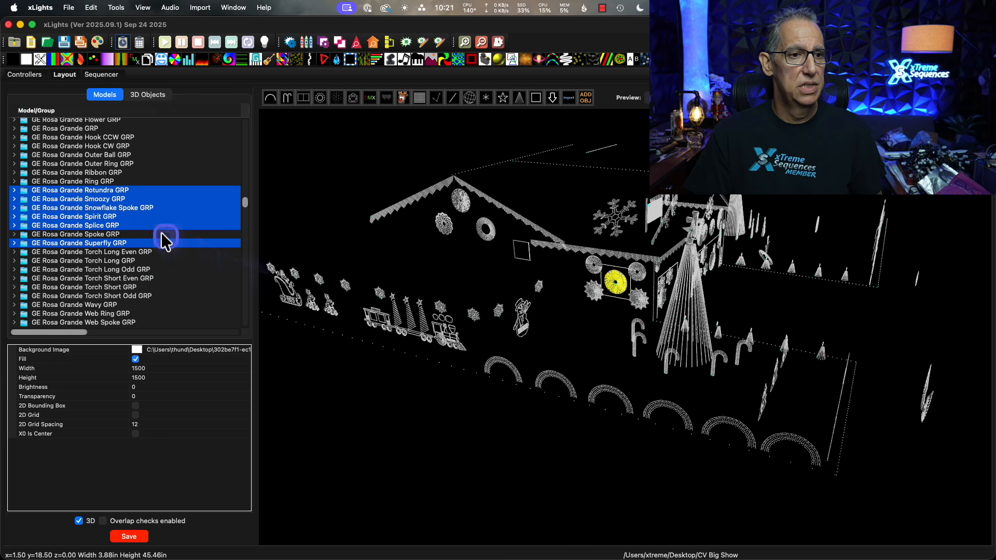
pyautogui.keyDown('super'); pyautogui.click(111, 208); pyautogui.keyUp('super')
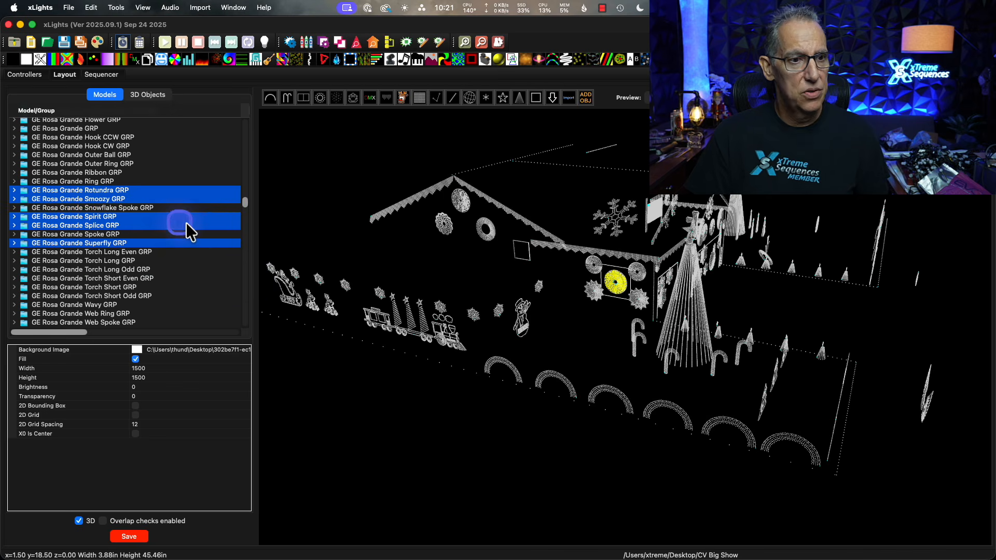
pyautogui.rightClick(161, 194)
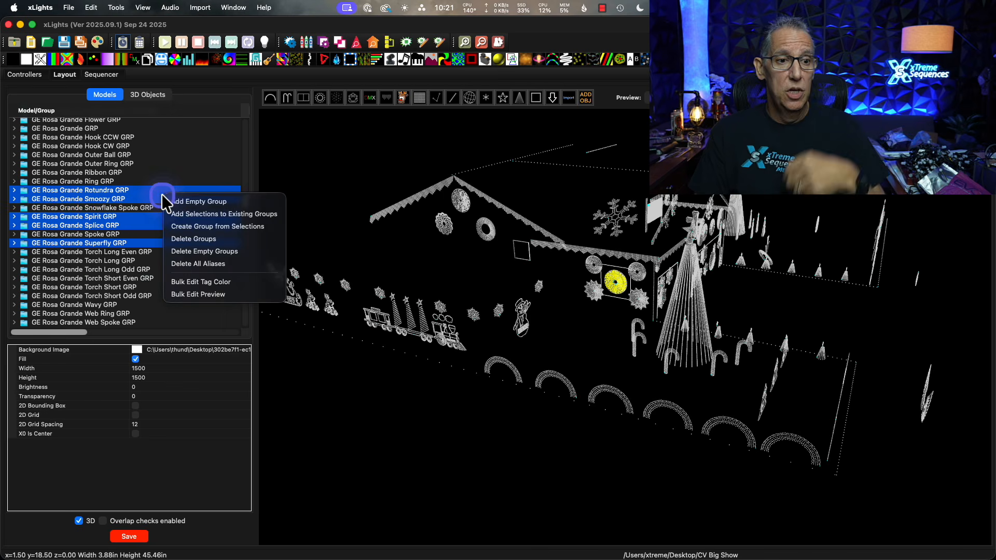
pyautogui.click(213, 239)
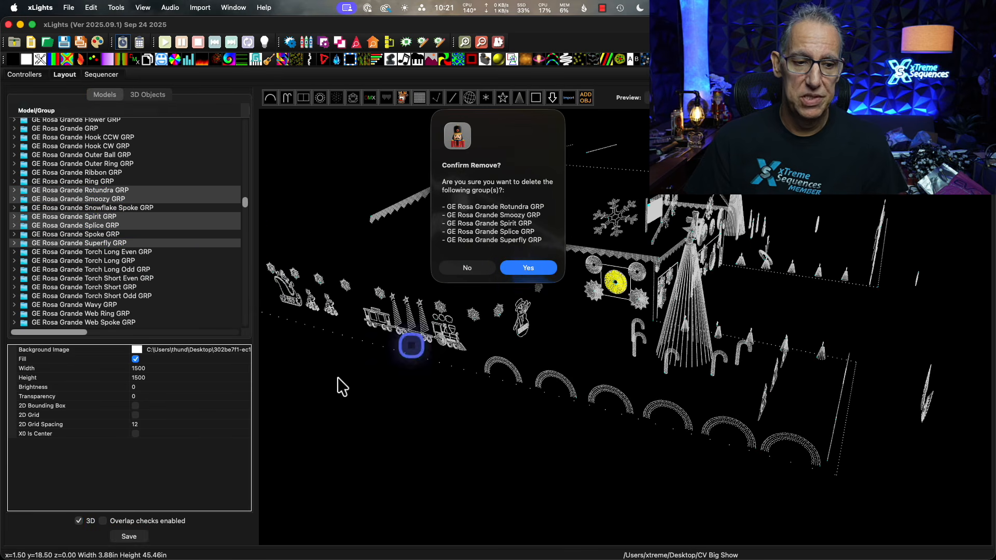
pyautogui.click(528, 267)
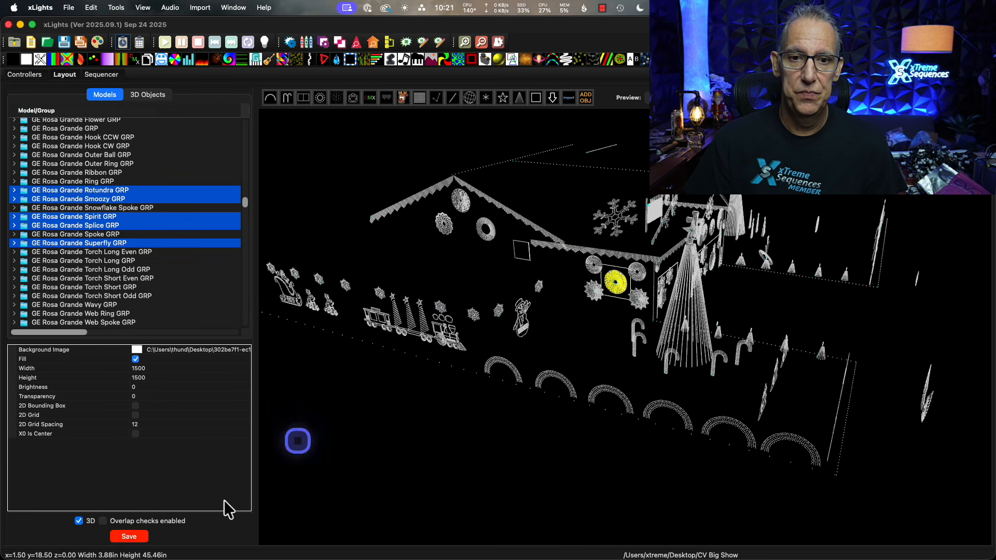
# Save the layout and clear the model selection in the preview.
pyautogui.click(132, 537)
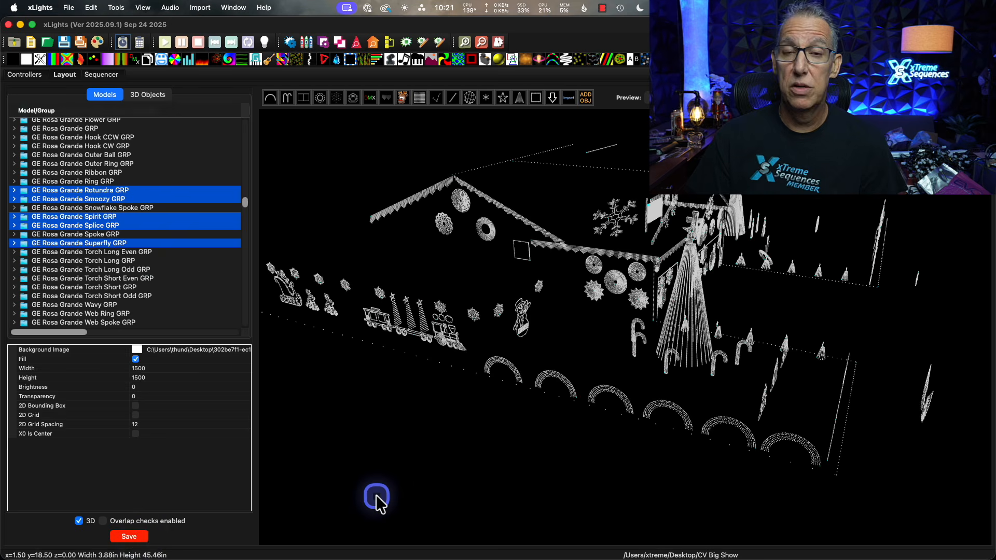
pyautogui.click(376, 496)
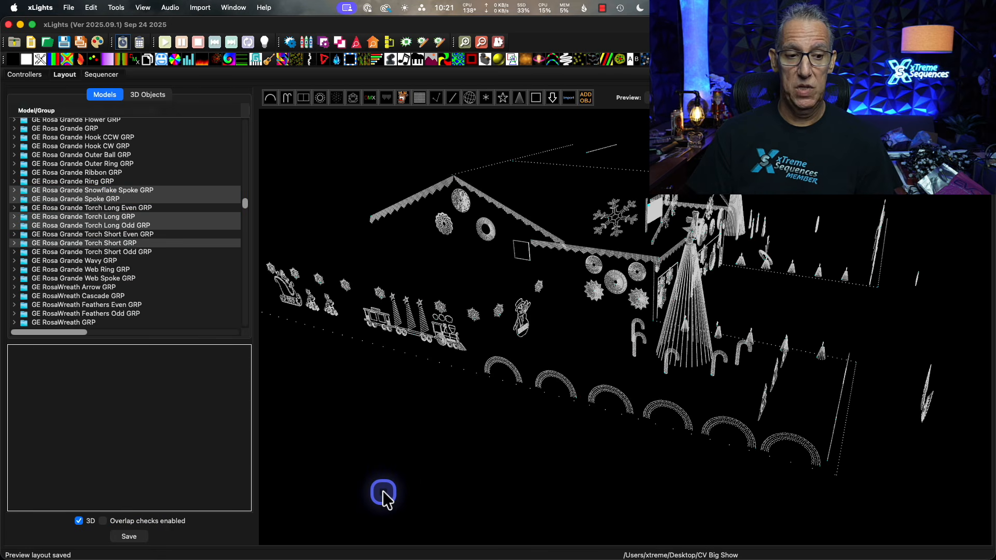
pyautogui.click(384, 496)
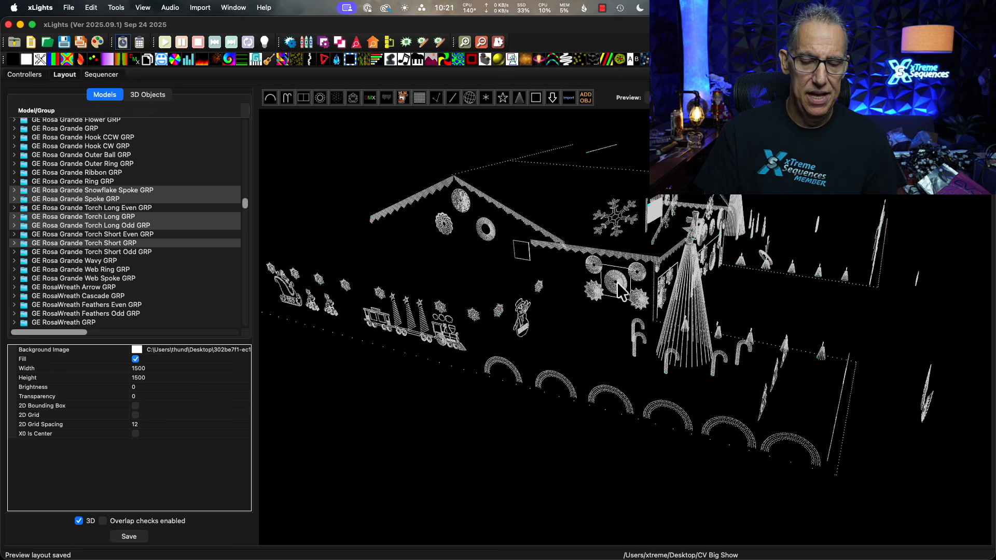
# Open the submodels of GE Rosa Grande 1, review the end of the list, and preview the Rotundra submodel.
pyautogui.click(611, 288)
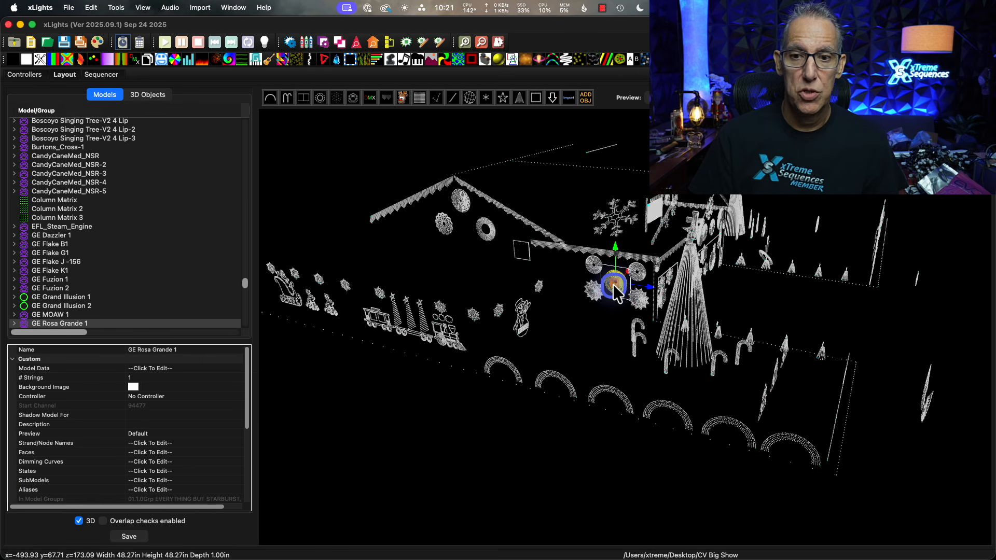
pyautogui.click(171, 483)
pyautogui.click(245, 477)
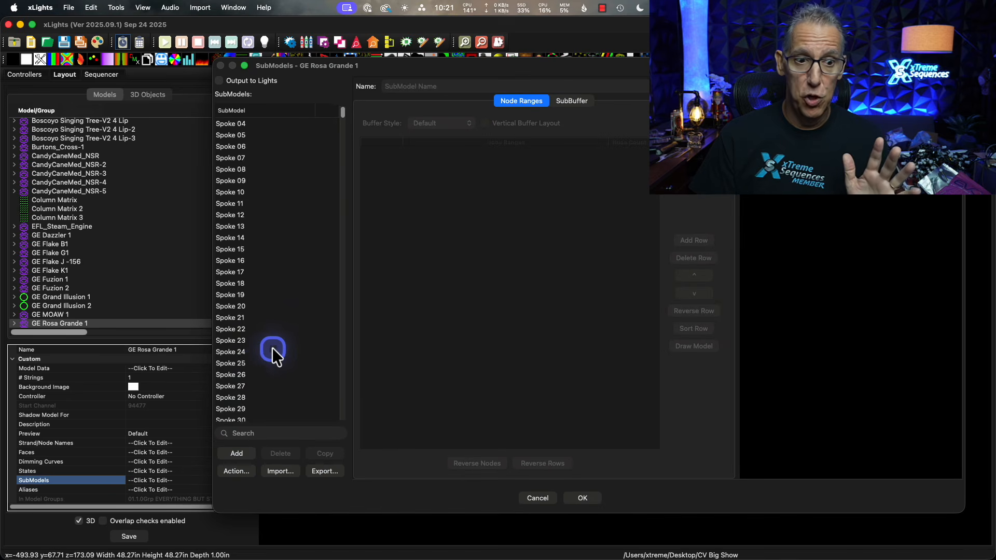
pyautogui.scroll(-20, 273, 351)
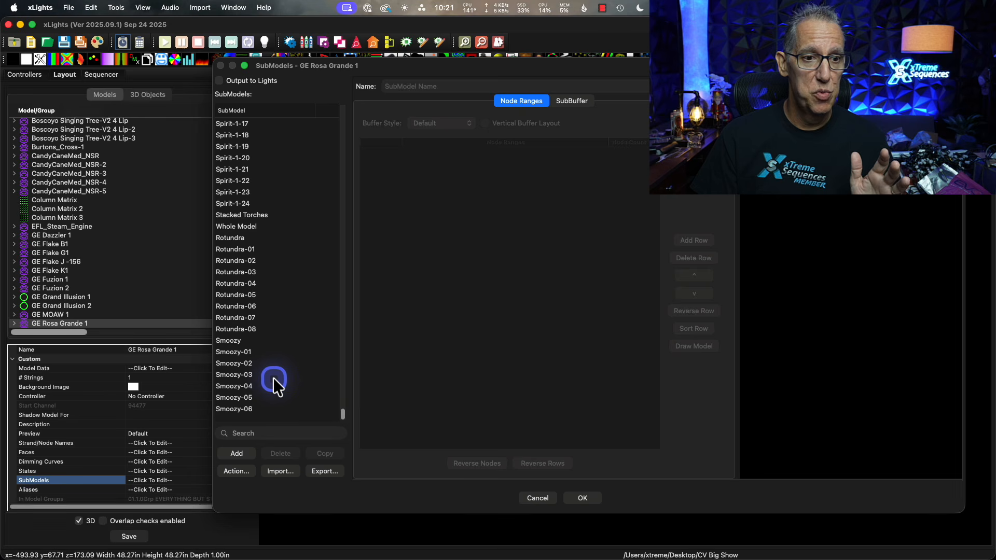
pyautogui.scroll(1, 273, 378)
pyautogui.scroll(-1, 306, 378)
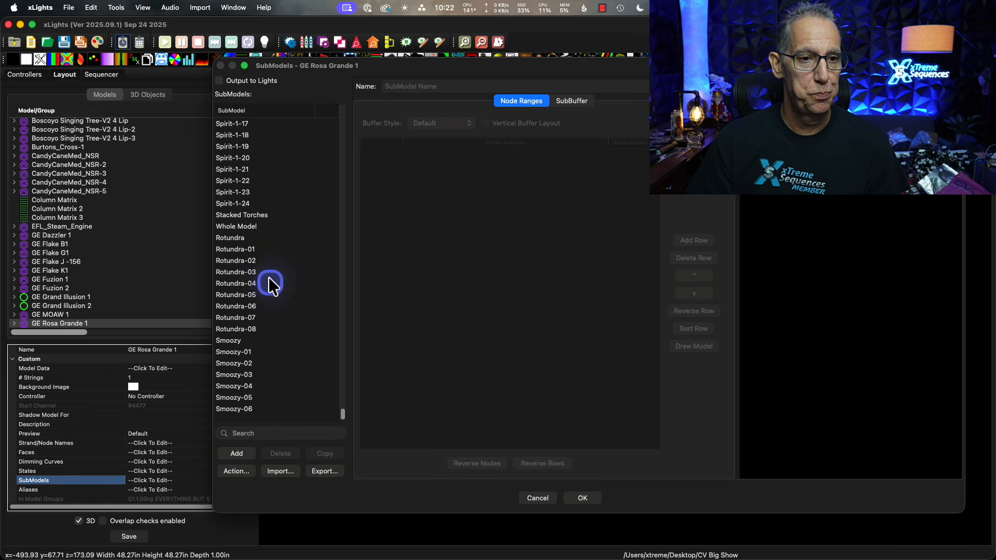
pyautogui.click(232, 238)
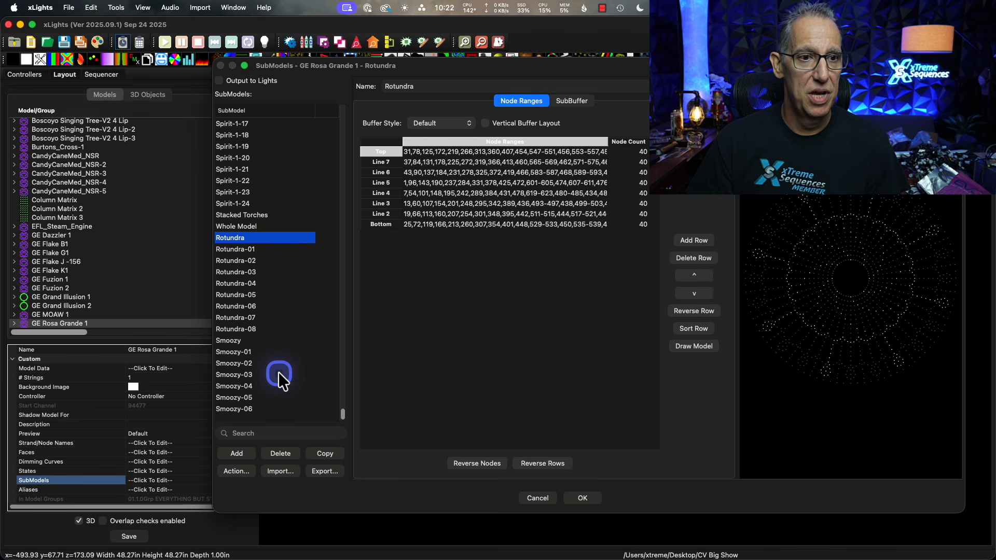
# Delete all submodels from Splice through Smoozy-06 in GE Rosa Grande 1.
pyautogui.scroll(15, 278, 372)
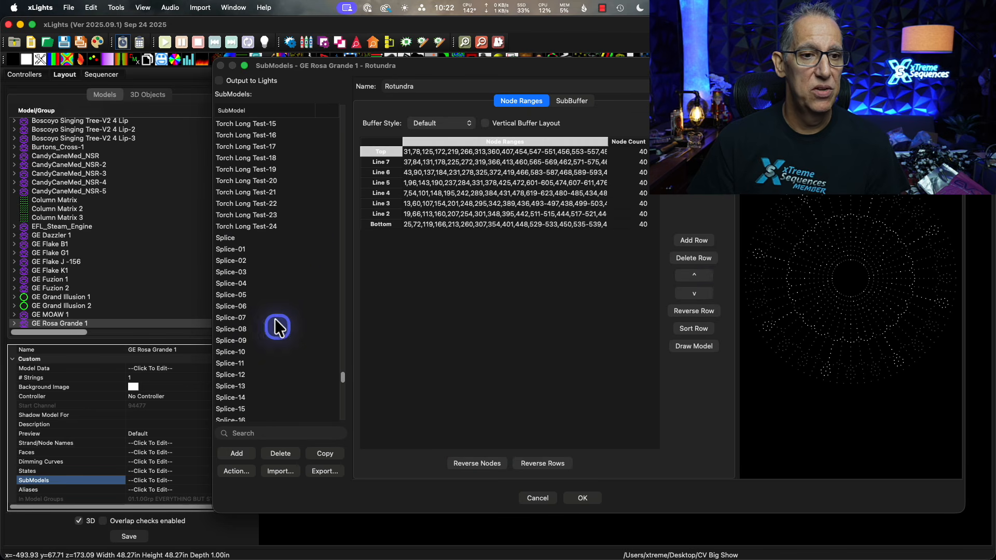
pyautogui.click(231, 239)
pyautogui.scroll(-1, 311, 406)
pyautogui.scroll(-6, 311, 410)
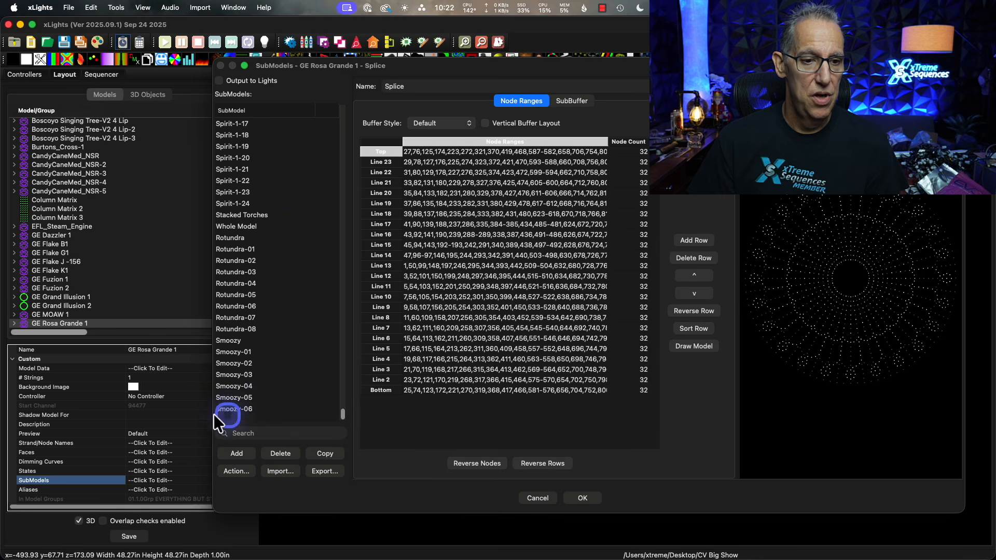
pyautogui.keyDown('shift'); pyautogui.click(234, 410); pyautogui.keyUp('shift')
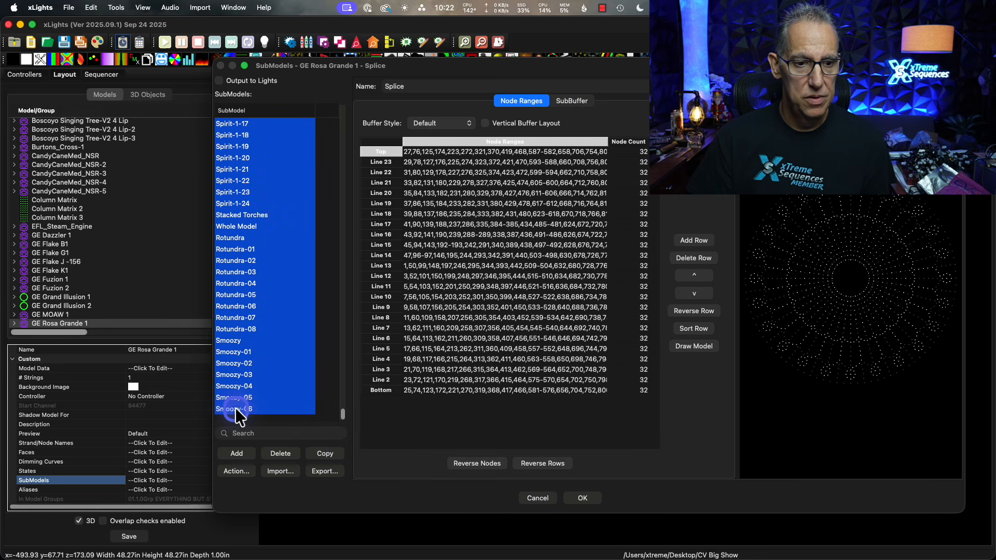
pyautogui.click(280, 453)
pyautogui.click(355, 219)
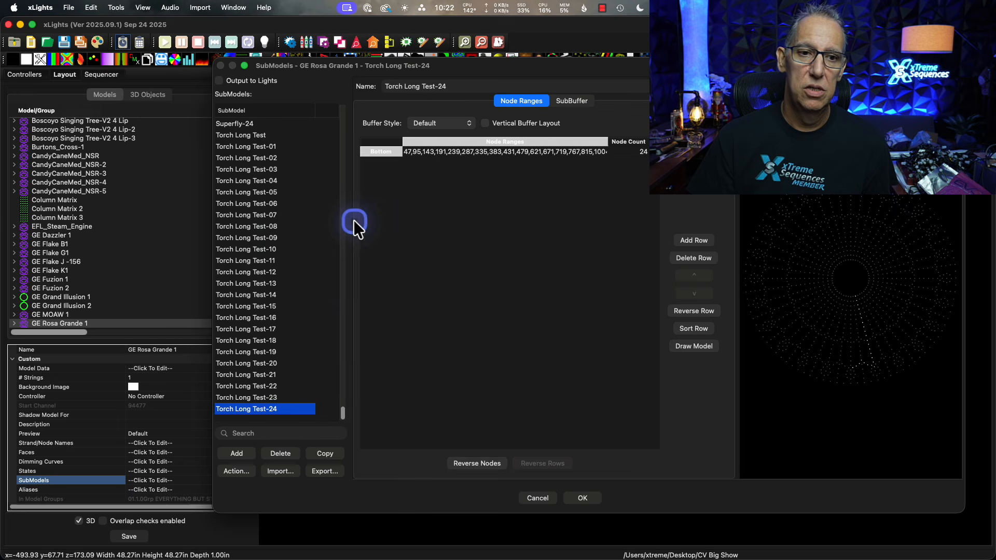
# Check the remaining submodels, accept the changes to GE Rosa Grande 1, and save the layout.
pyautogui.scroll(8, 320, 315)
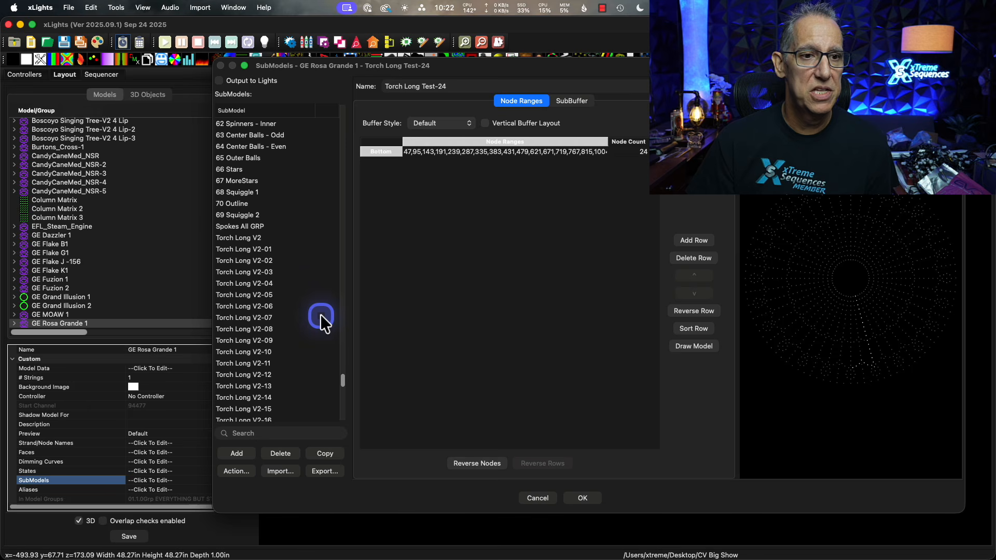
pyautogui.click(590, 497)
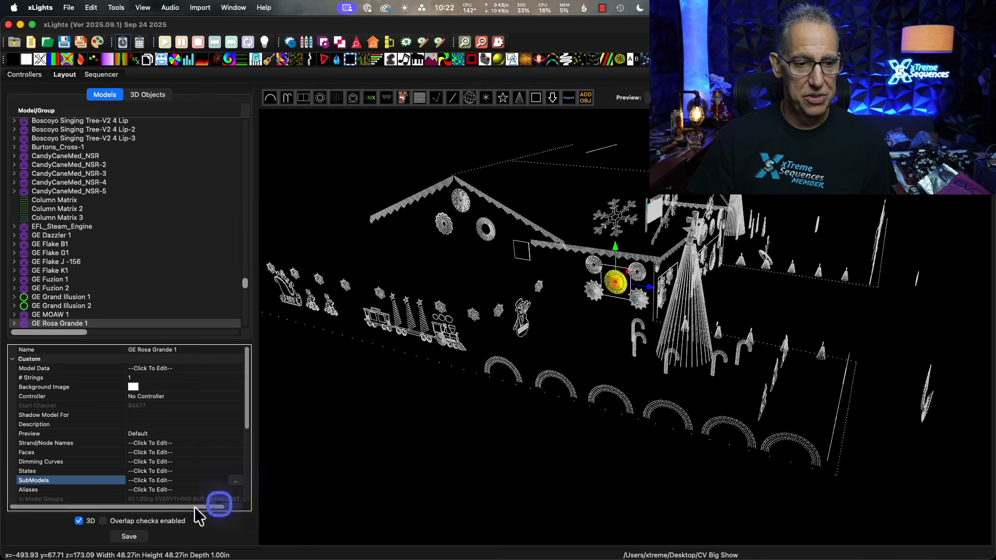
pyautogui.click(135, 542)
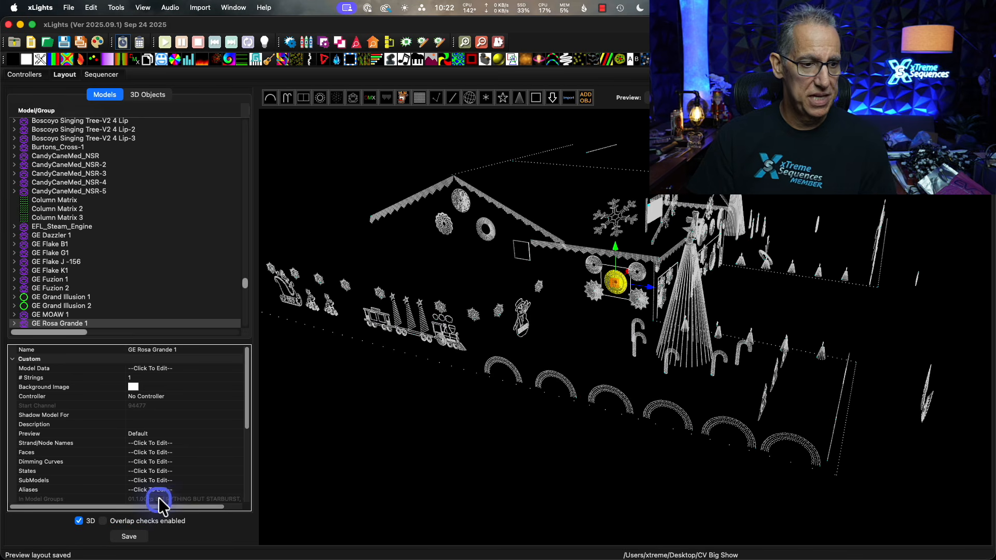
# Reopen the submodels of GE Rosa Grande 1 and import from another layout, using xlights_rgbeffects.xml in the Christmas 2025 folder.
pyautogui.click(175, 482)
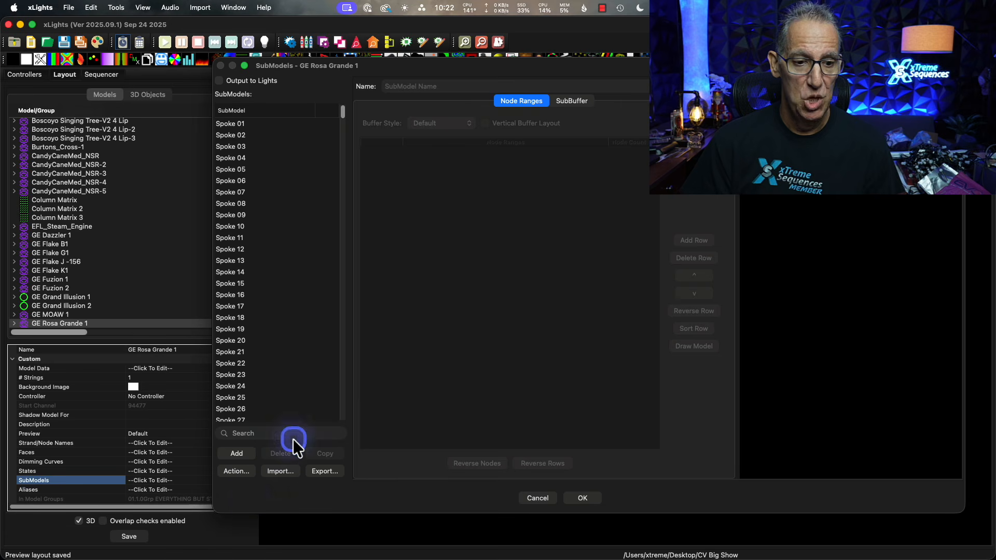
pyautogui.click(278, 470)
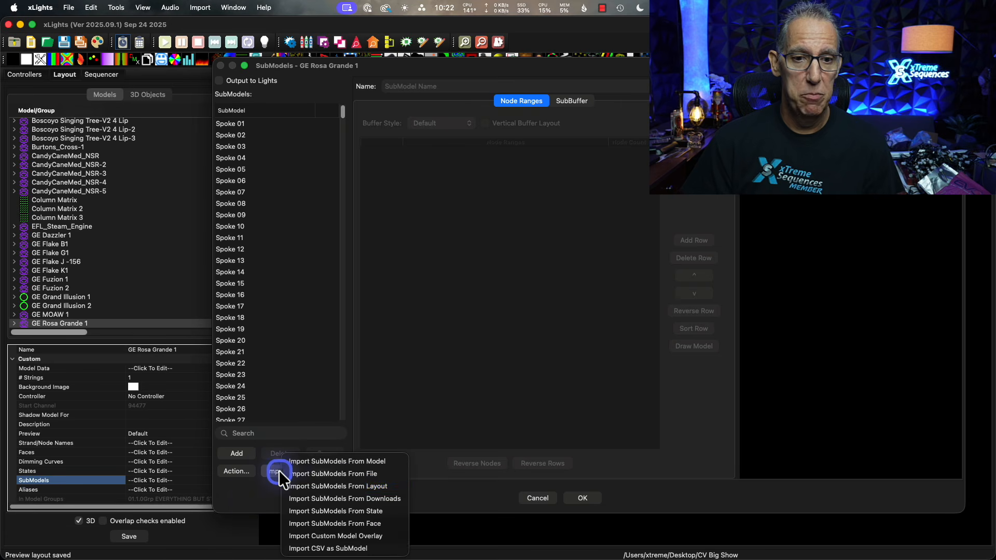
pyautogui.click(356, 487)
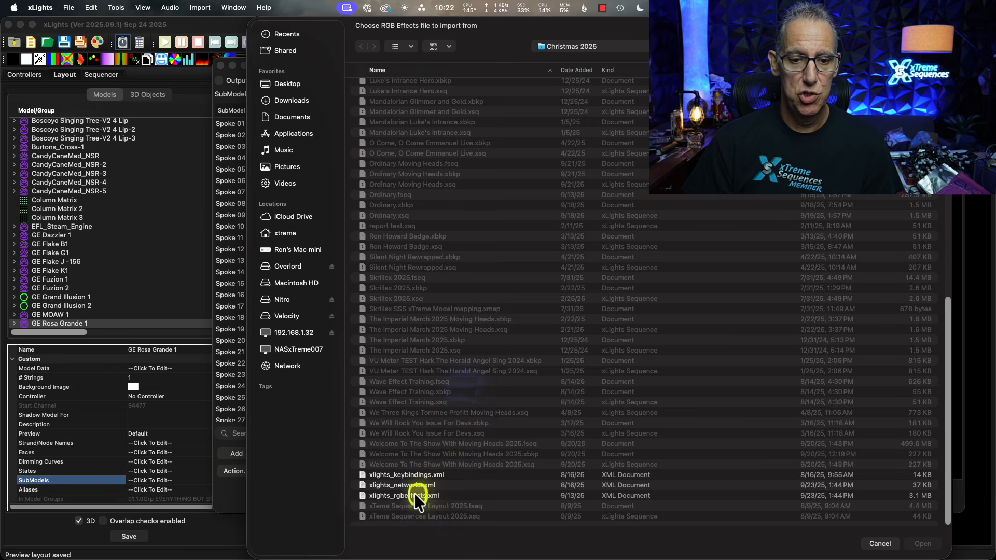
pyautogui.click(414, 495)
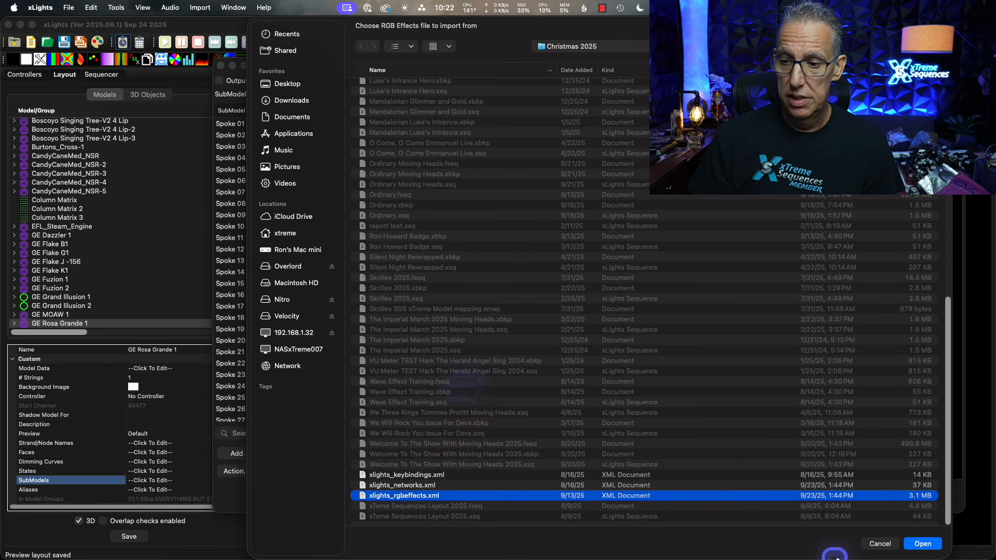
pyautogui.click(918, 543)
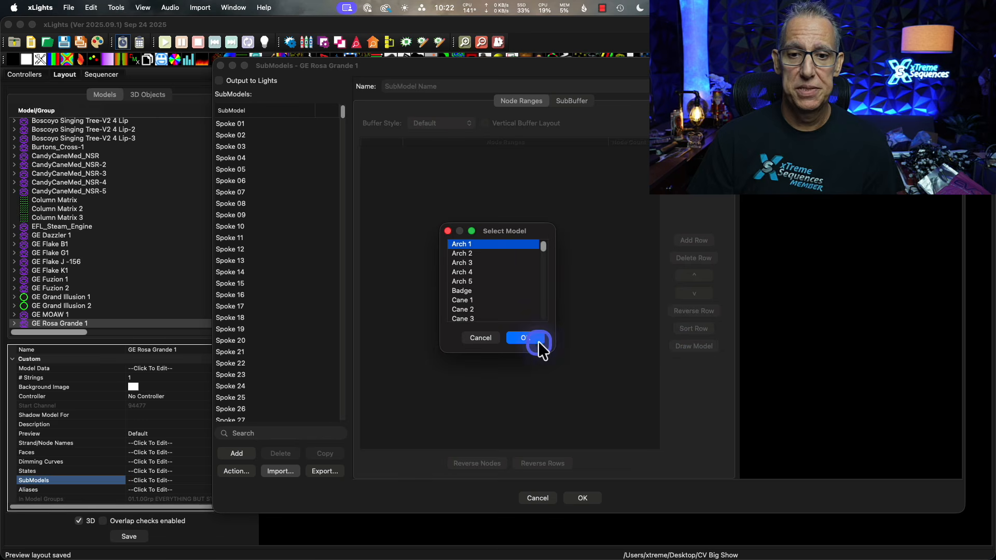
# Import all submodels from the other layout's GE Rosa Grande model into GE Rosa Grande 1, and save the layout.
pyautogui.moveTo(547, 348); pyautogui.dragTo(596, 430)
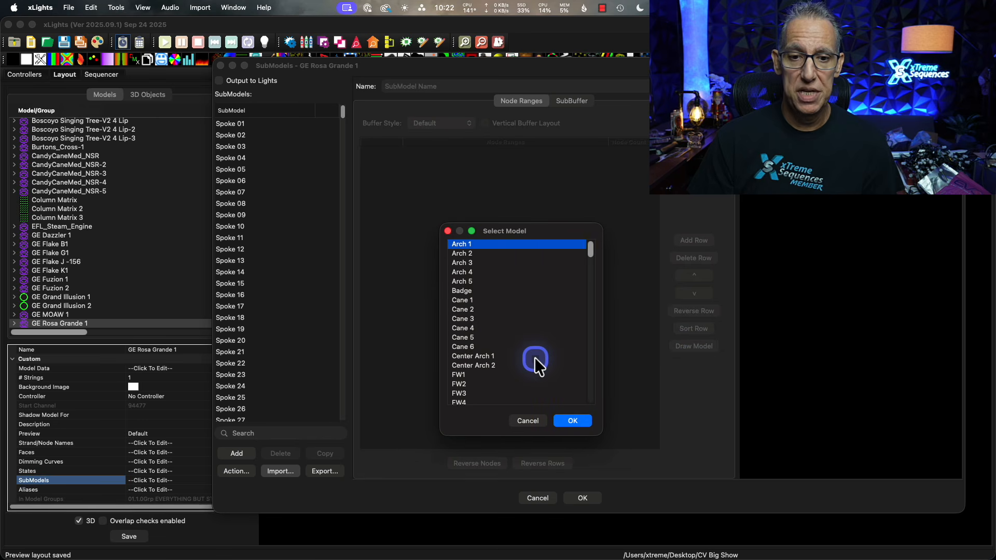
pyautogui.scroll(-1, 534, 363)
pyautogui.press('g')
pyautogui.scroll(-9, 535, 356)
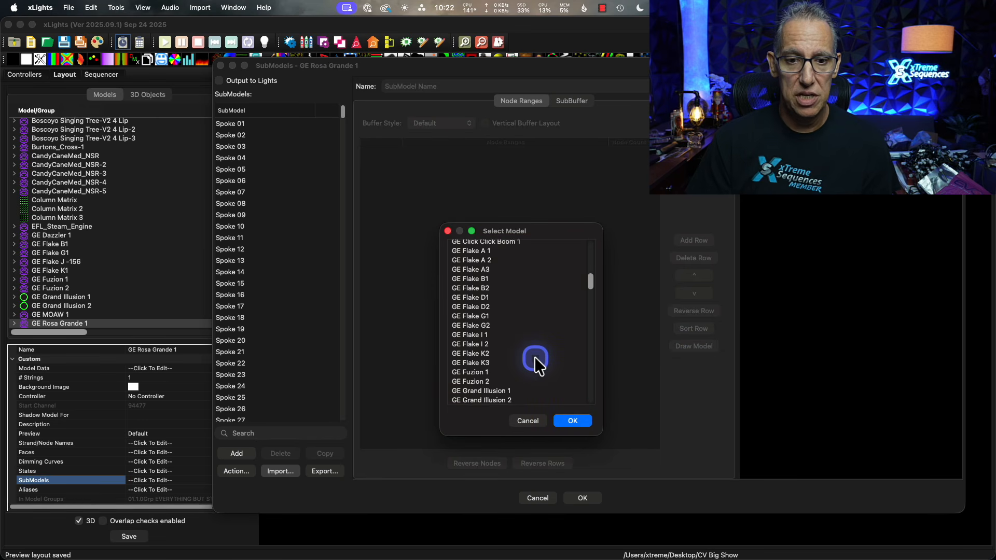
pyautogui.scroll(-2, 534, 357)
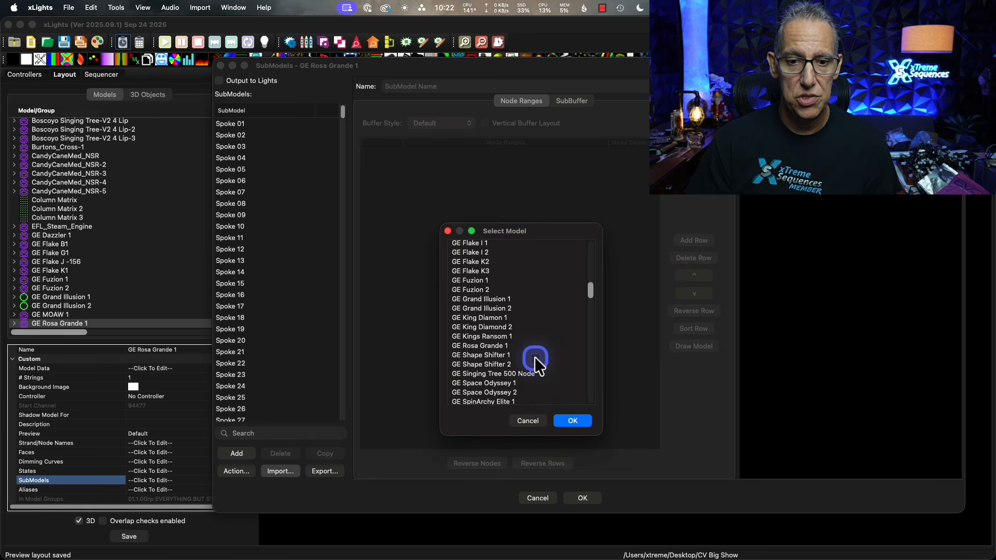
pyautogui.click(493, 346)
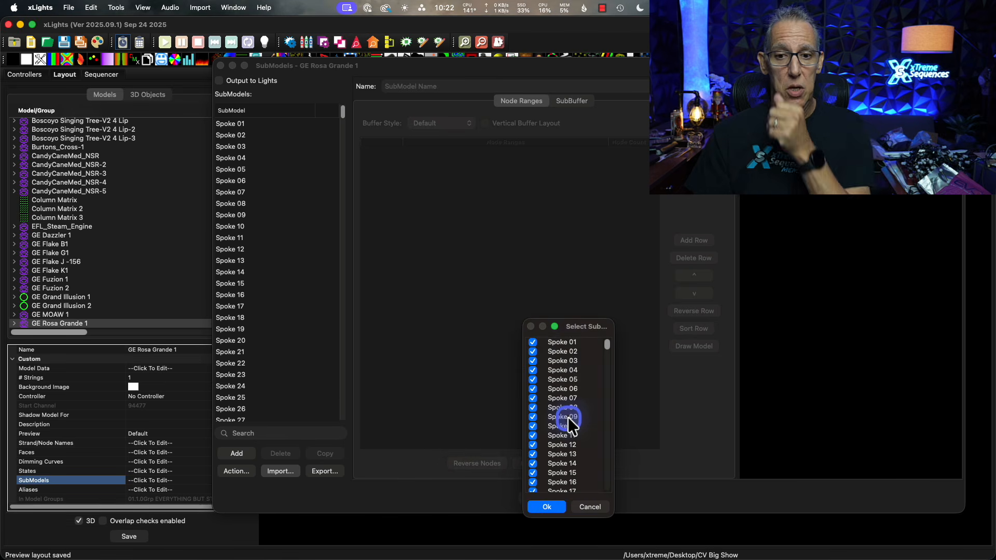
pyautogui.click(548, 508)
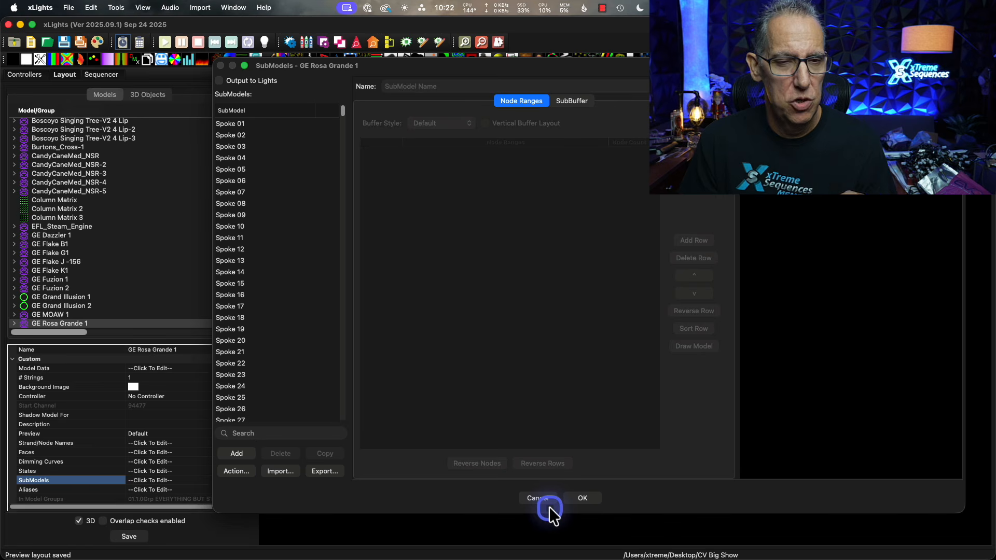
pyautogui.click(580, 496)
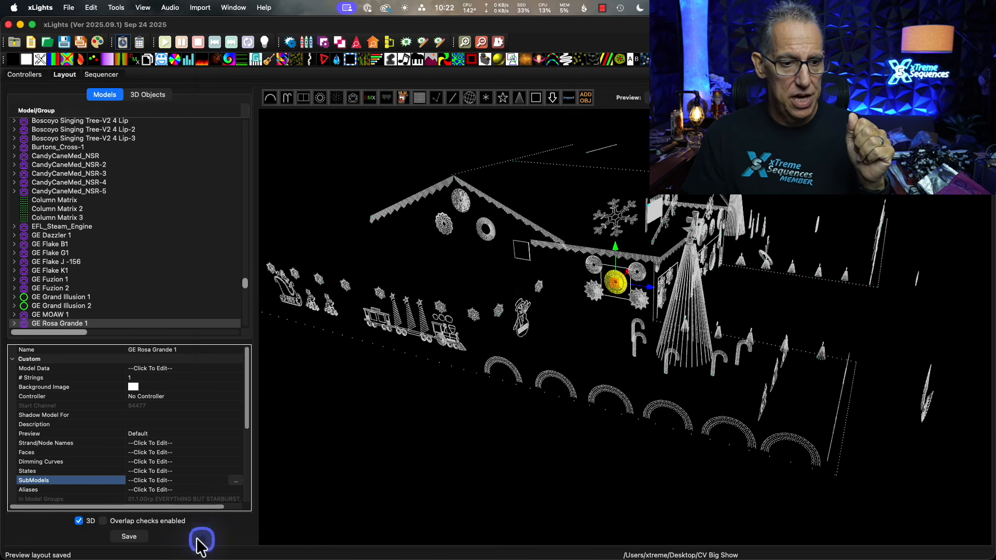
pyautogui.click(127, 537)
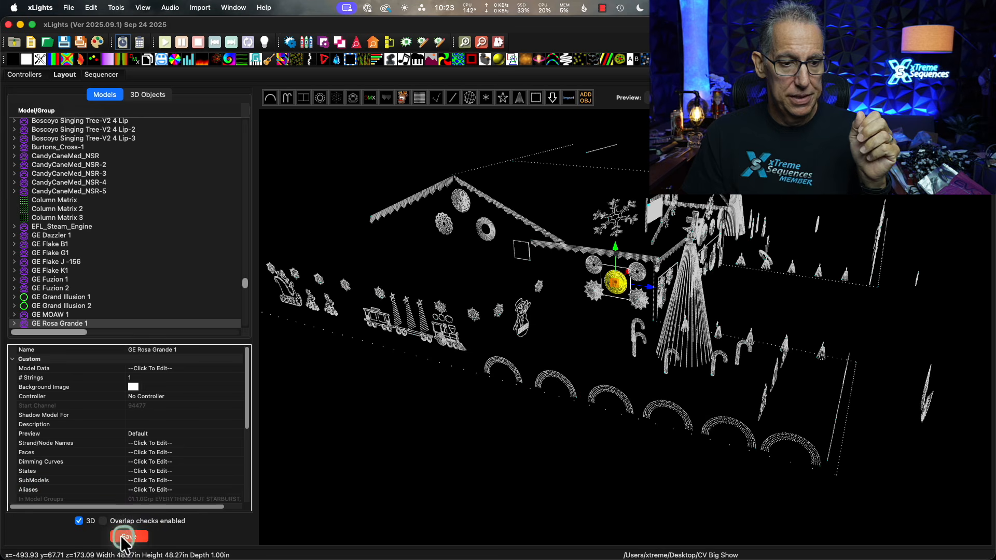
# Reopen the submodels of GE Rosa Grande 1, review the imported entries from Splice through Smoozy-06, and preview the Avil submodel.
pyautogui.click(191, 480)
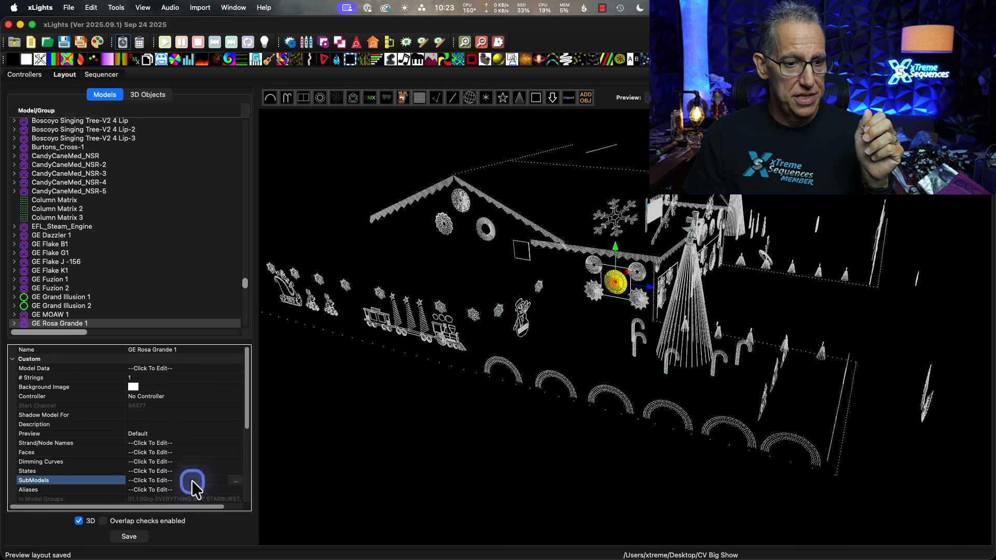
pyautogui.click(236, 481)
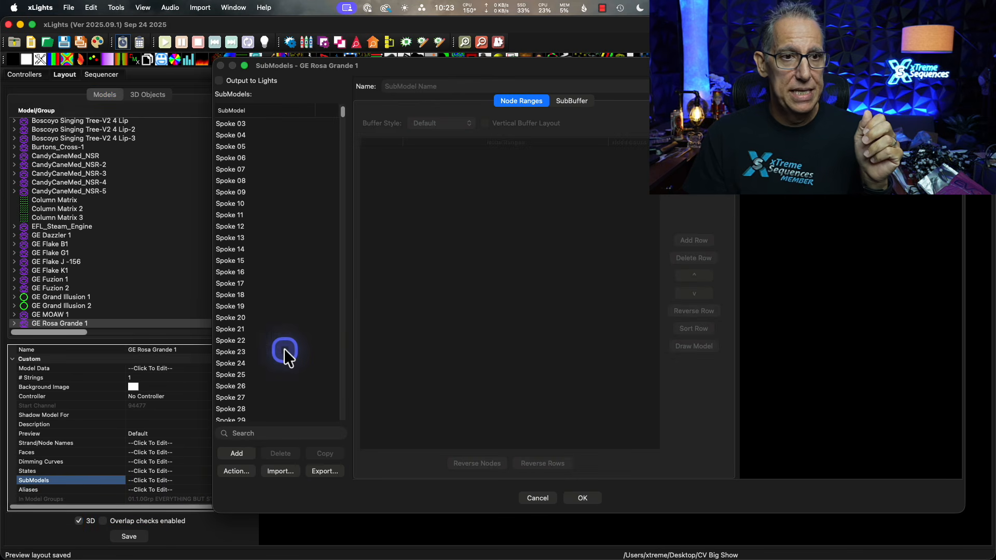
pyautogui.scroll(-20, 285, 350)
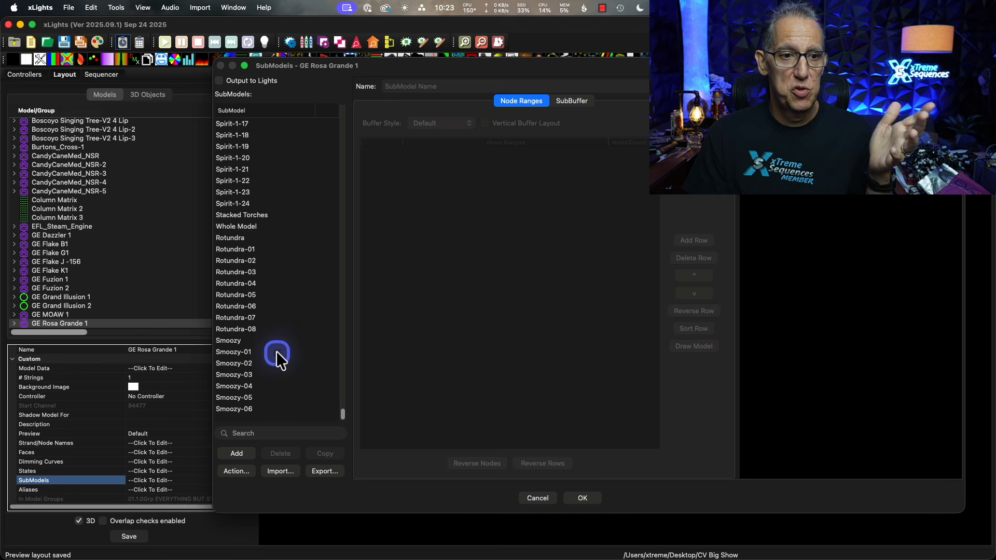
pyautogui.scroll(8, 278, 292)
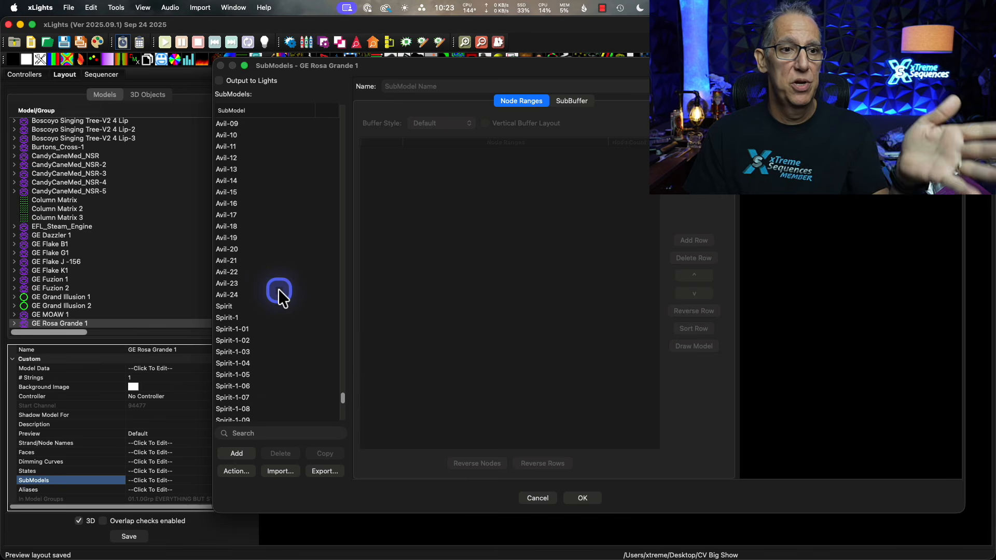
pyautogui.scroll(12, 279, 291)
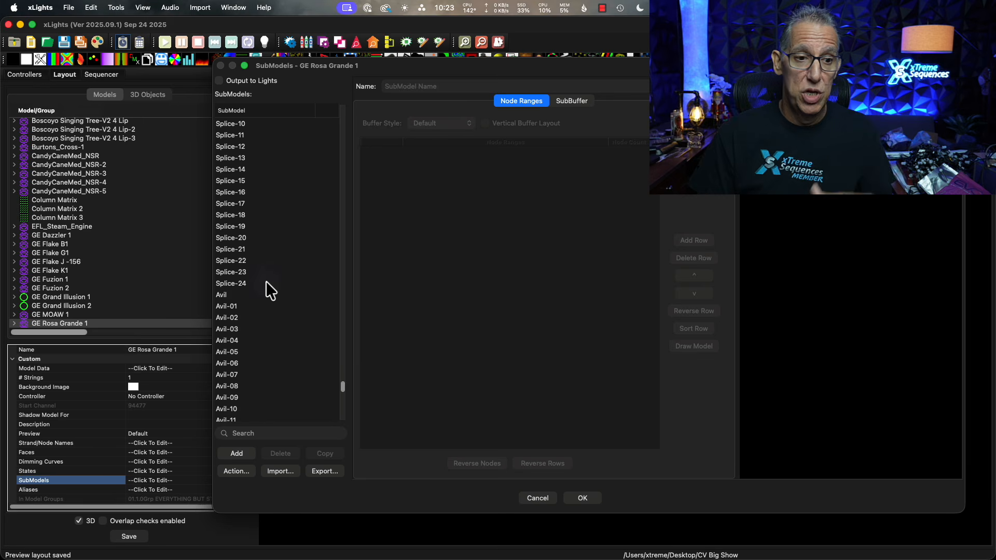
pyautogui.scroll(-2, 263, 290)
pyautogui.click(220, 271)
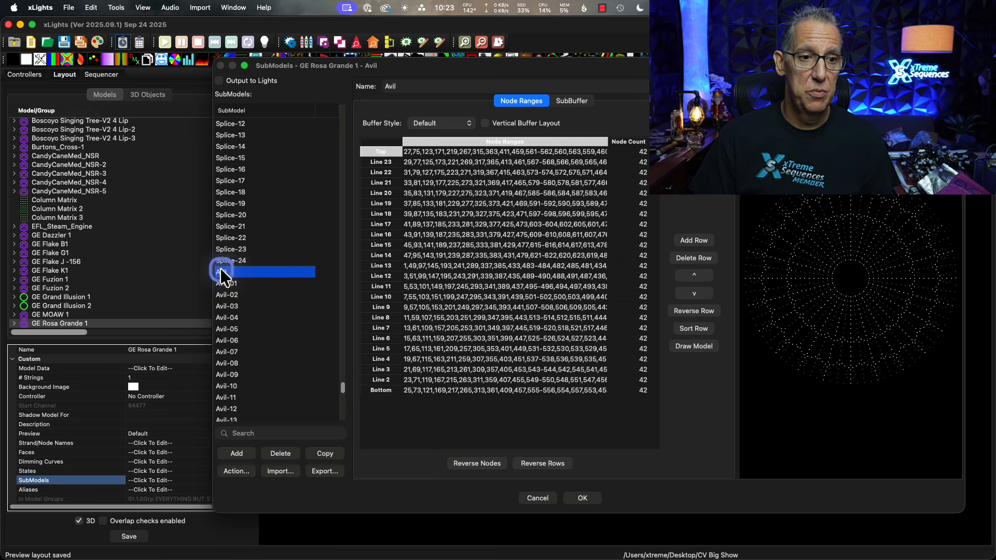
pyautogui.scroll(-4, 254, 307)
pyautogui.scroll(-13, 256, 317)
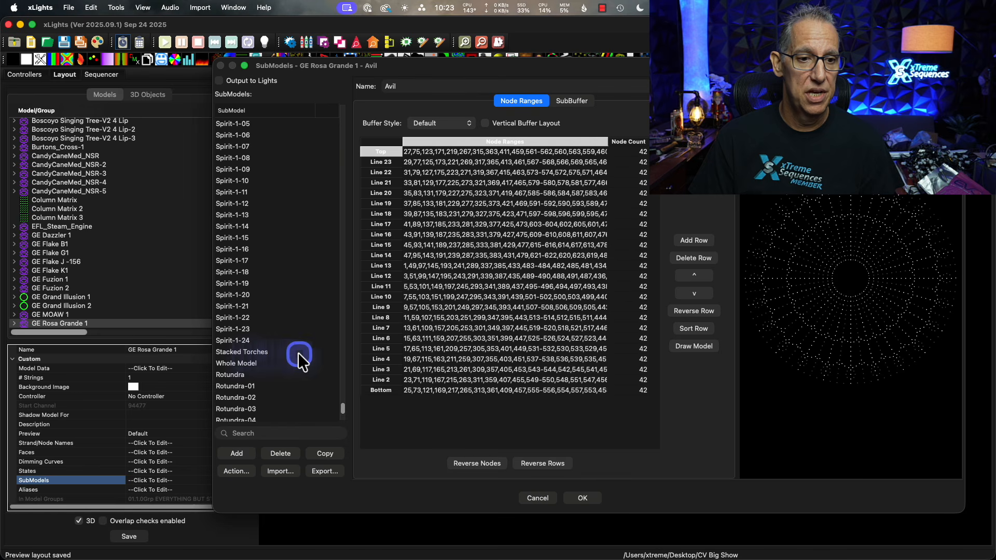
pyautogui.scroll(12, 294, 356)
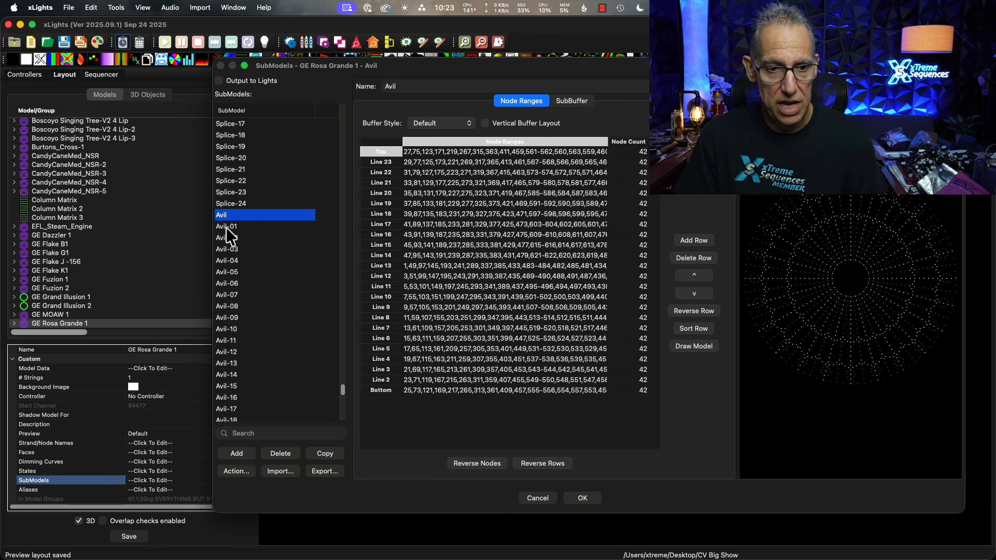
# Accept the submodels of GE Rosa Grande 1 and save the layout again.
pyautogui.click(581, 499)
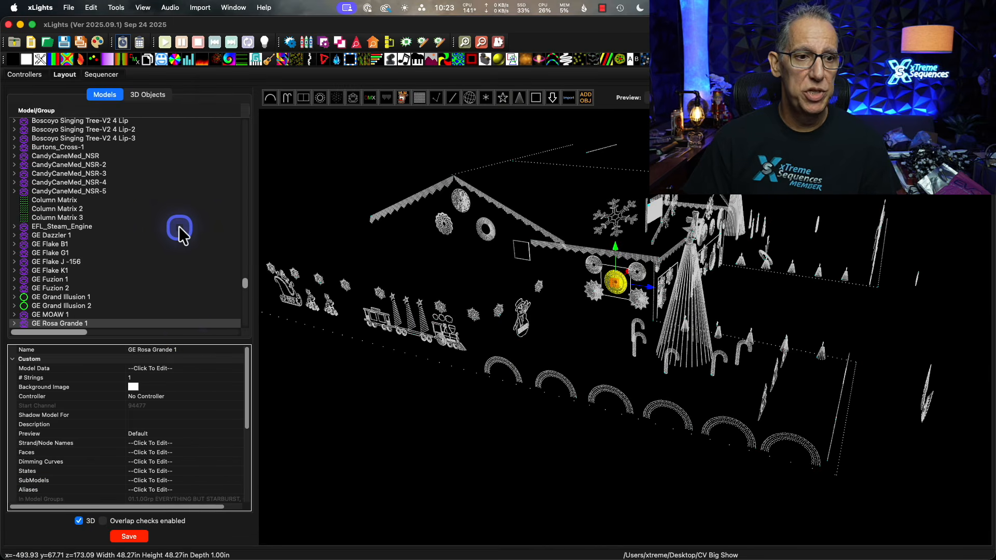
pyautogui.scroll(10, 179, 226)
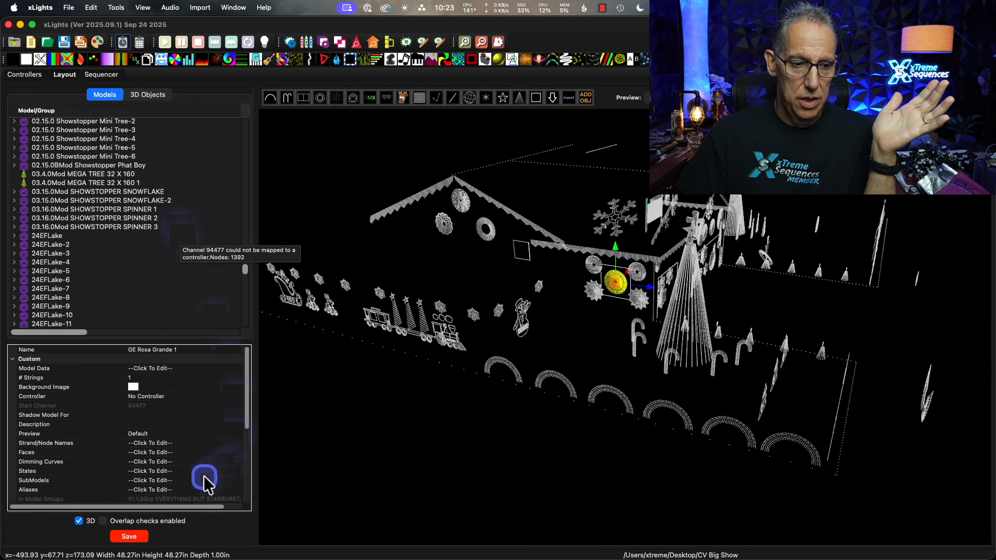
pyautogui.click(128, 536)
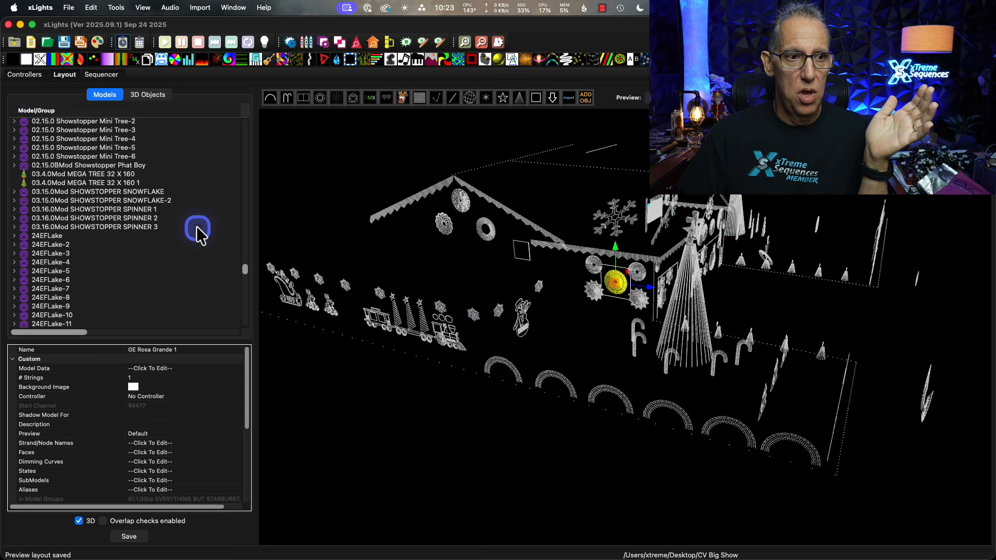
# Examine the GE Rosa Grande groups in the model list to check which submodel groups exist.
pyautogui.scroll(5, 180, 237)
pyautogui.scroll(10, 176, 237)
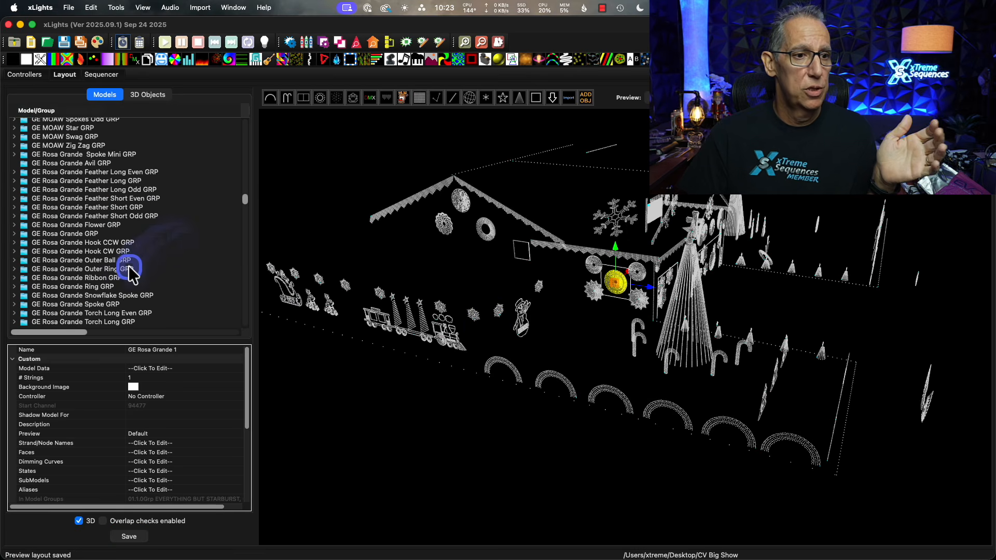
pyautogui.scroll(-5, 110, 265)
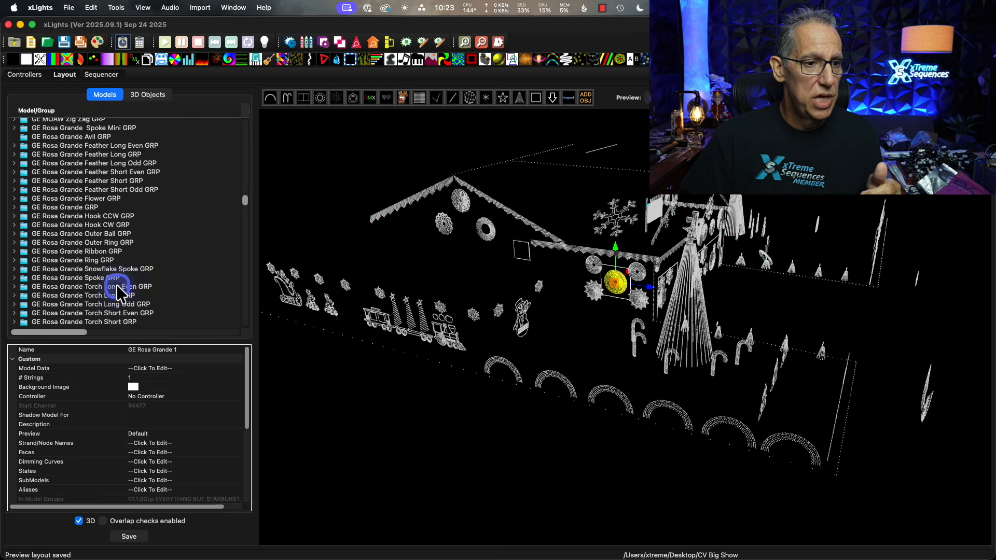
pyautogui.scroll(-8, 116, 285)
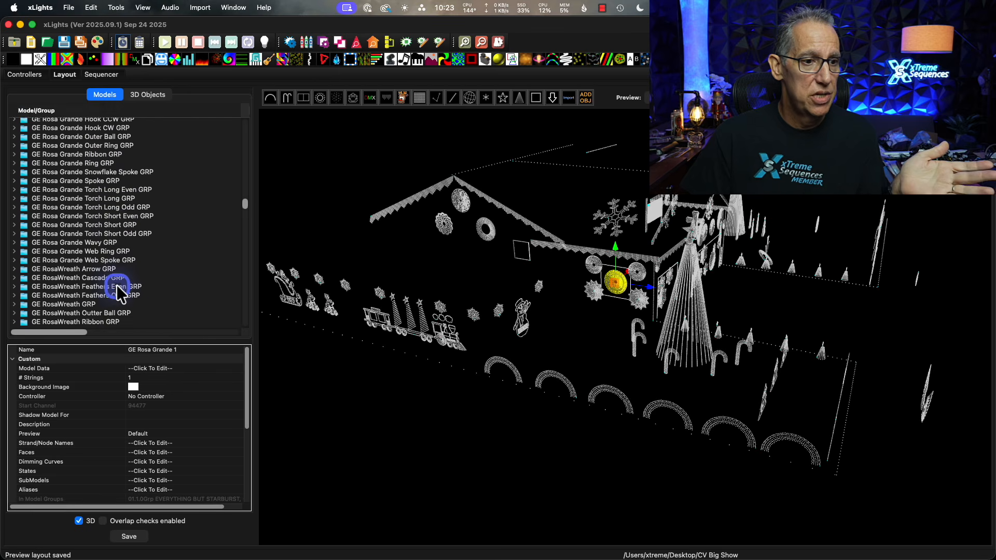
pyautogui.scroll(-2, 119, 292)
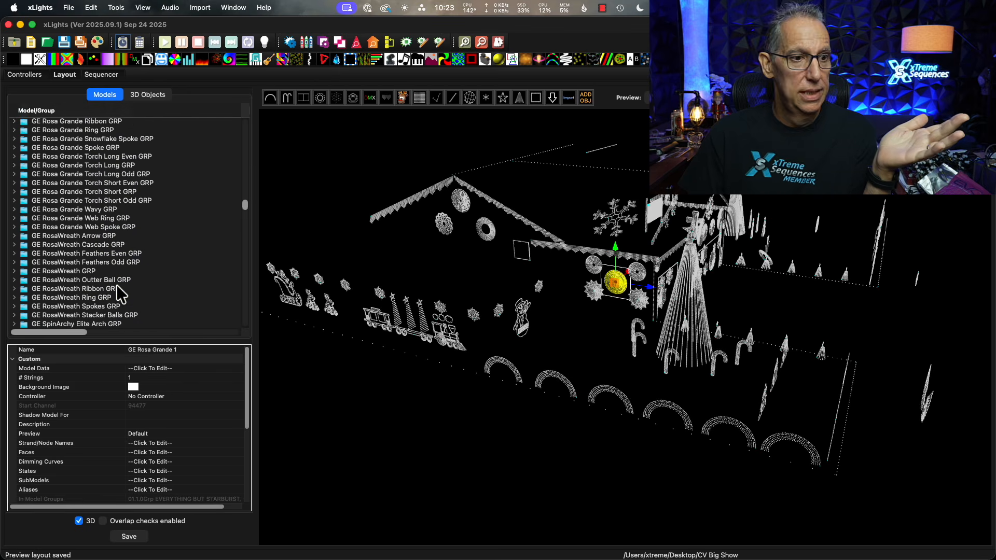
pyautogui.scroll(-3, 117, 286)
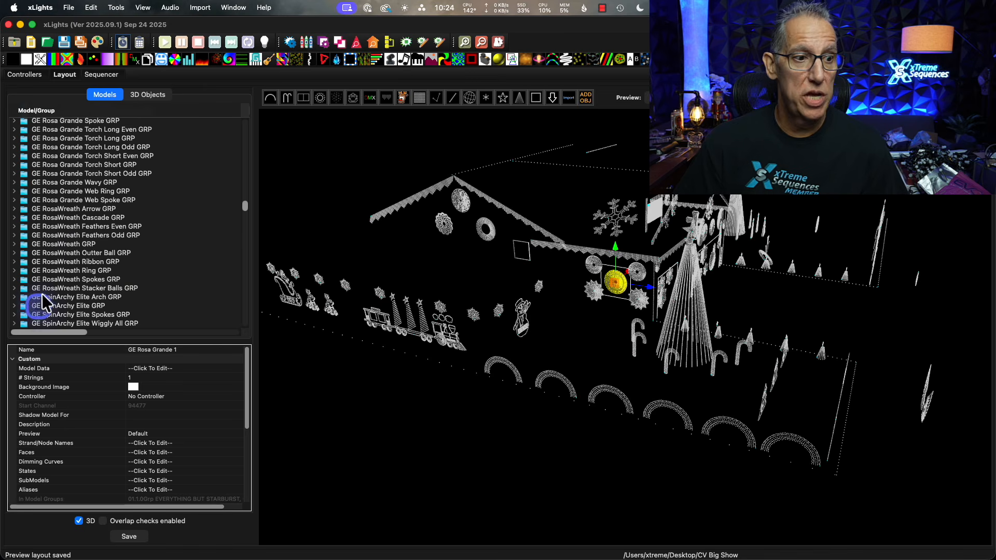
pyautogui.scroll(6, 91, 240)
pyautogui.scroll(5, 91, 239)
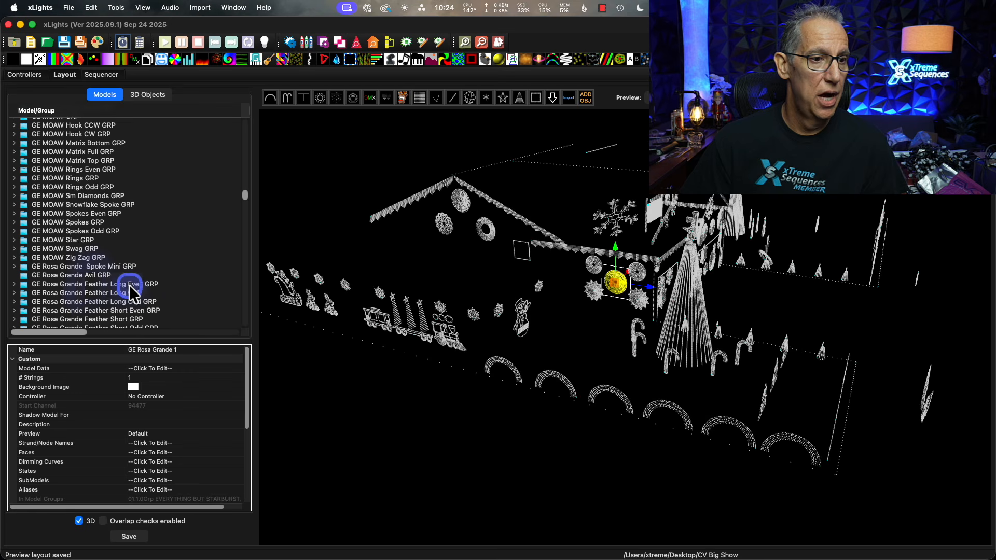
pyautogui.scroll(-3, 129, 285)
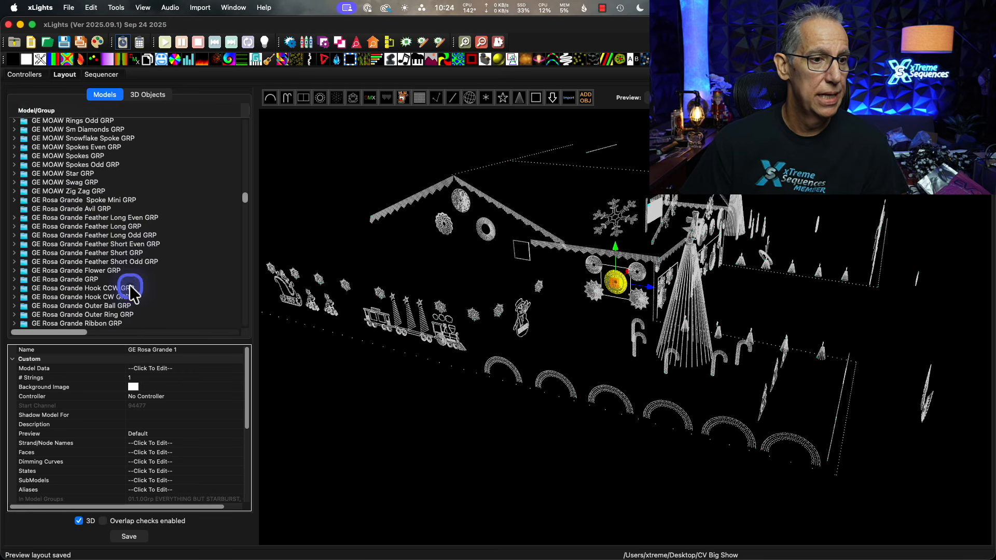
pyautogui.scroll(-6, 129, 285)
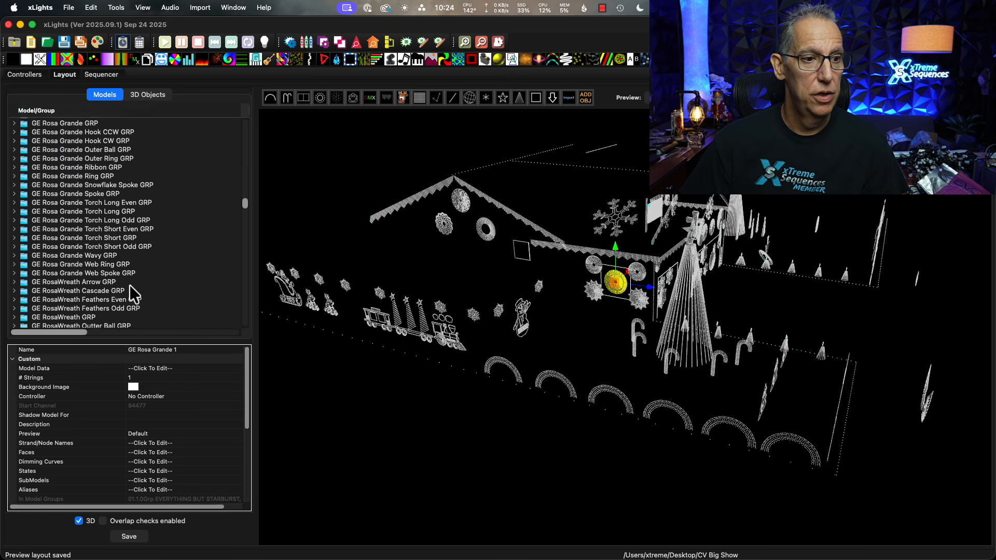
pyautogui.scroll(-7, 130, 285)
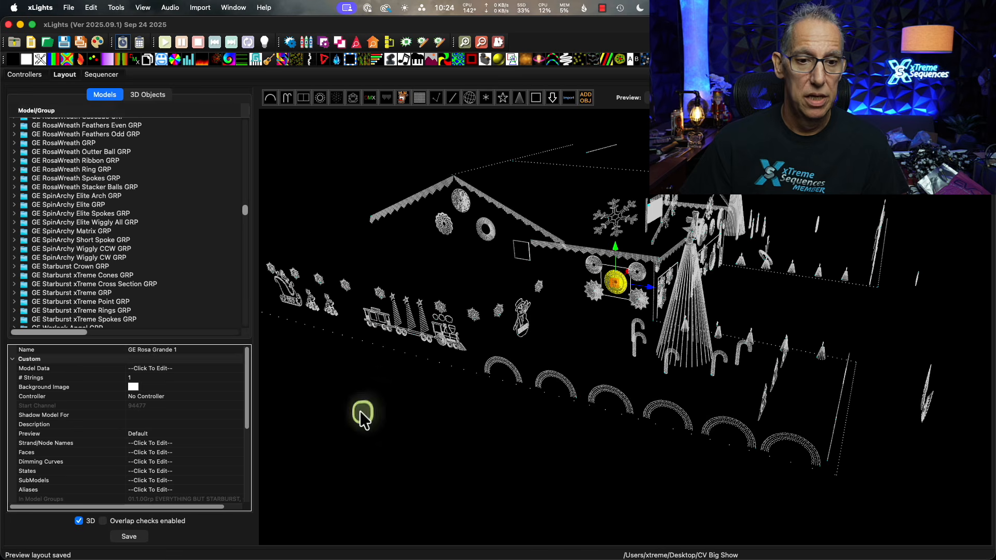
# Select GE Rosa Grande 1 in the layout, expand its submodels in the model list, and locate the Splice submodels.
pyautogui.click(614, 281)
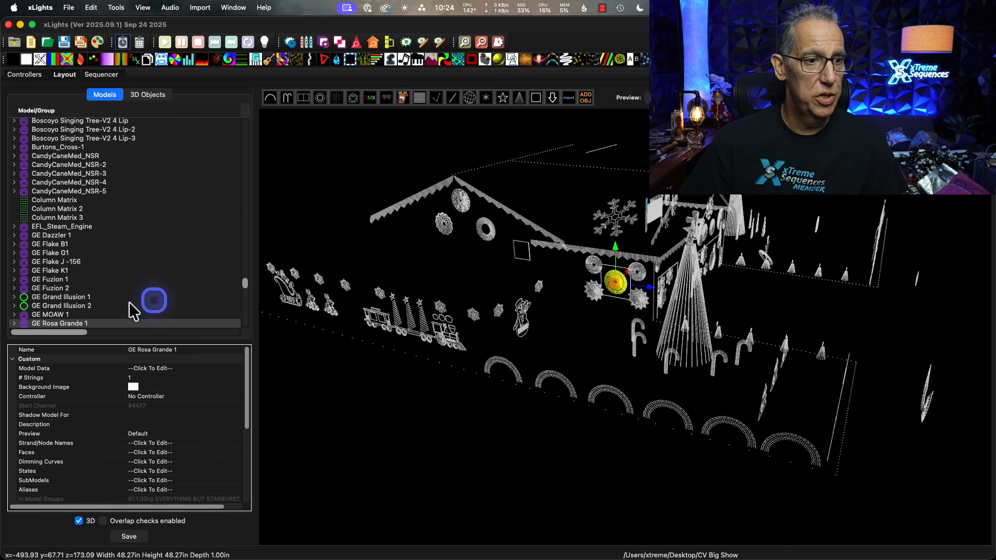
pyautogui.scroll(-2, 133, 300)
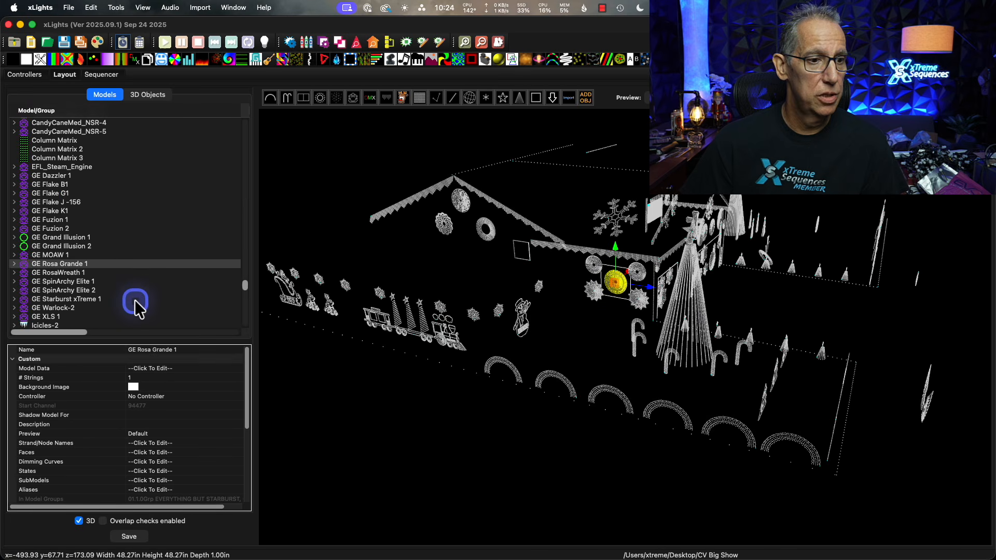
pyautogui.click(14, 263)
pyautogui.scroll(-10, 163, 306)
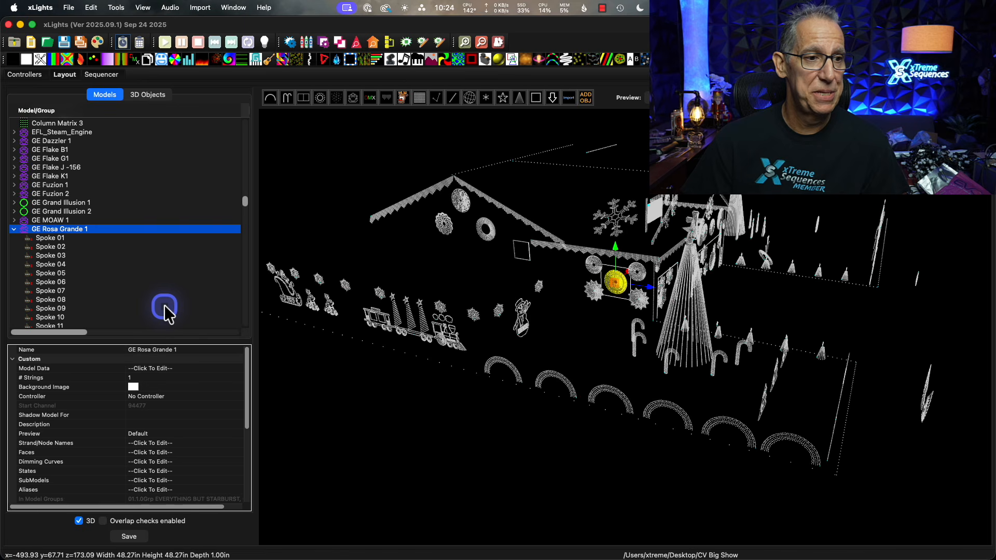
pyautogui.scroll(-15, 164, 305)
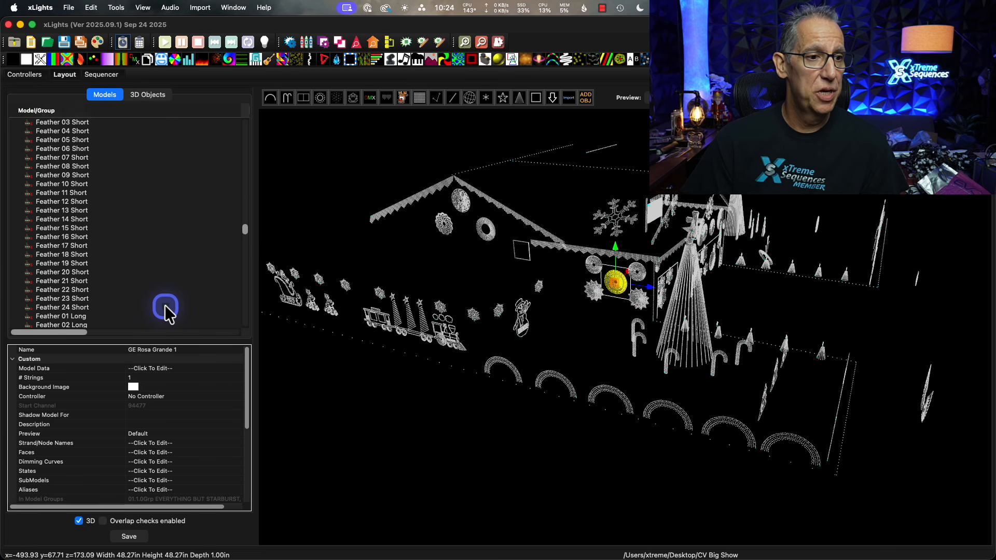
pyautogui.scroll(10, 164, 304)
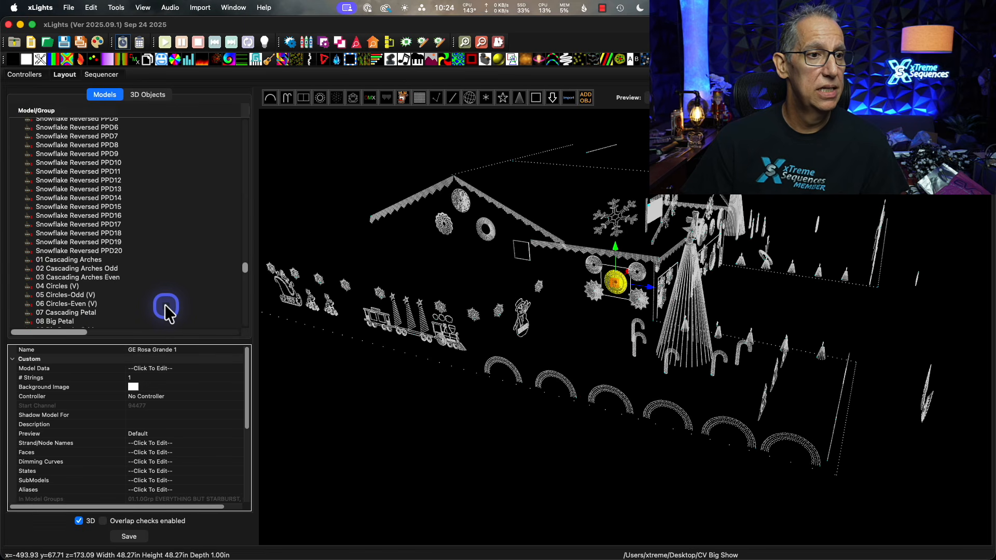
pyautogui.scroll(10, 165, 306)
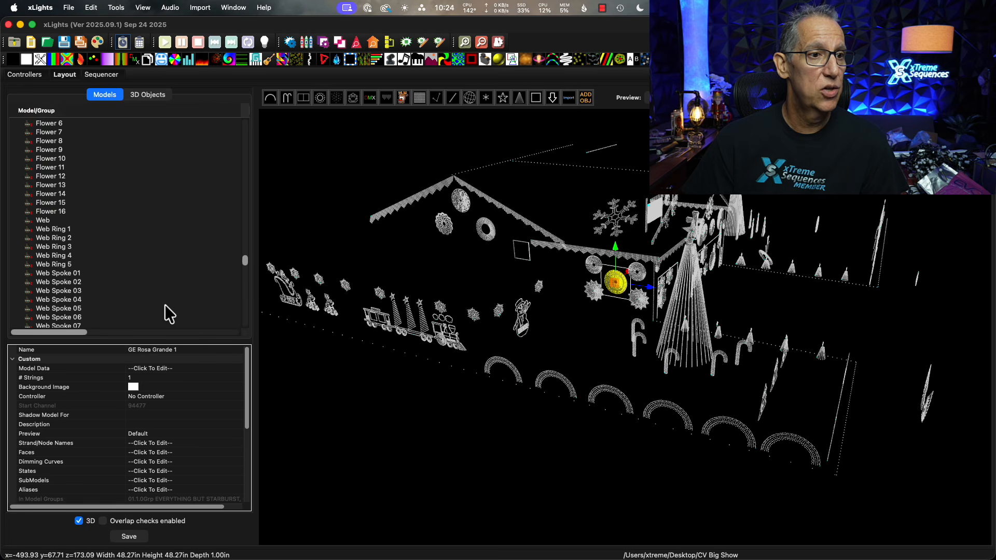
pyautogui.scroll(-10, 165, 306)
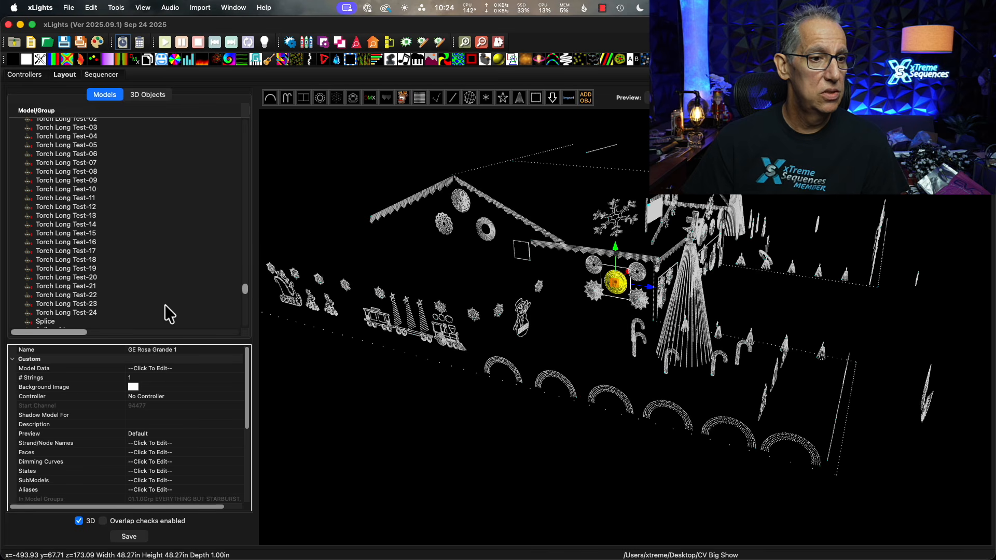
pyautogui.scroll(-3, 109, 285)
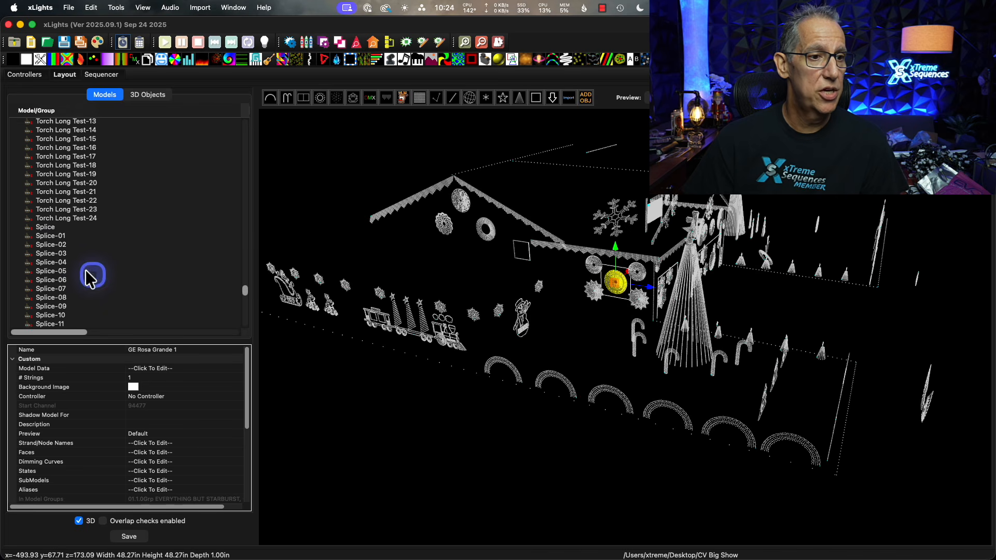
pyautogui.click(63, 230)
pyautogui.scroll(-5, 105, 266)
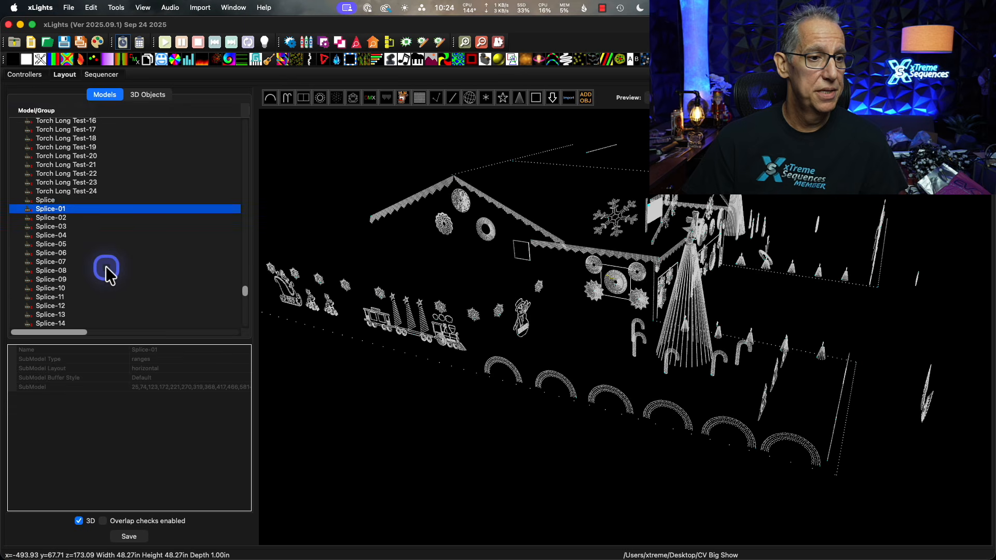
pyautogui.keyDown('shift'); pyautogui.click(61, 306); pyautogui.keyUp('shift')
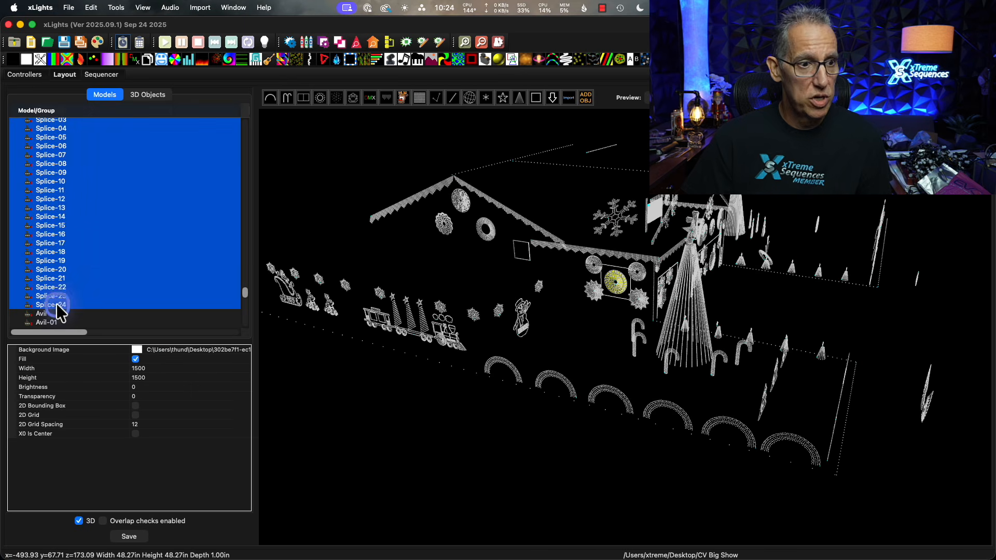
pyautogui.rightClick(99, 242)
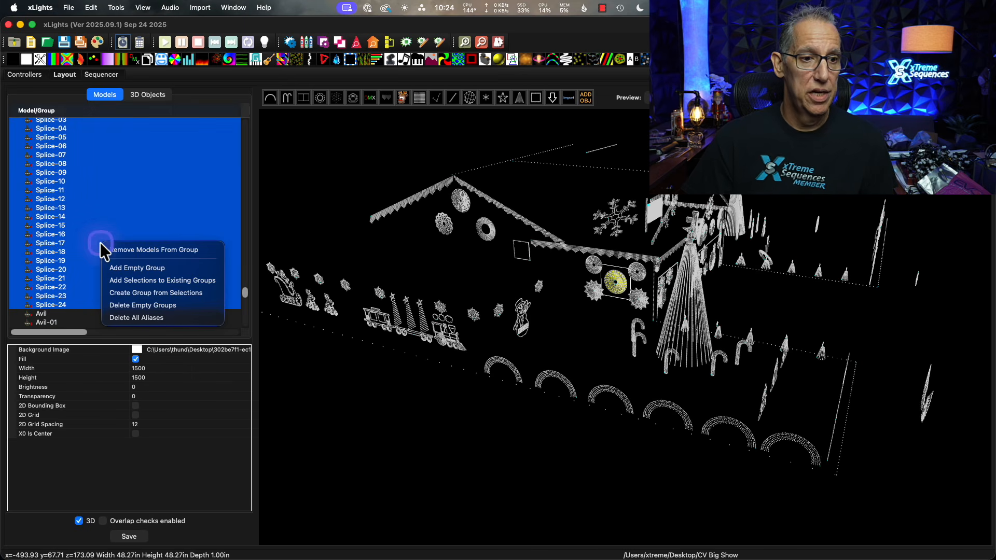
pyautogui.click(205, 296)
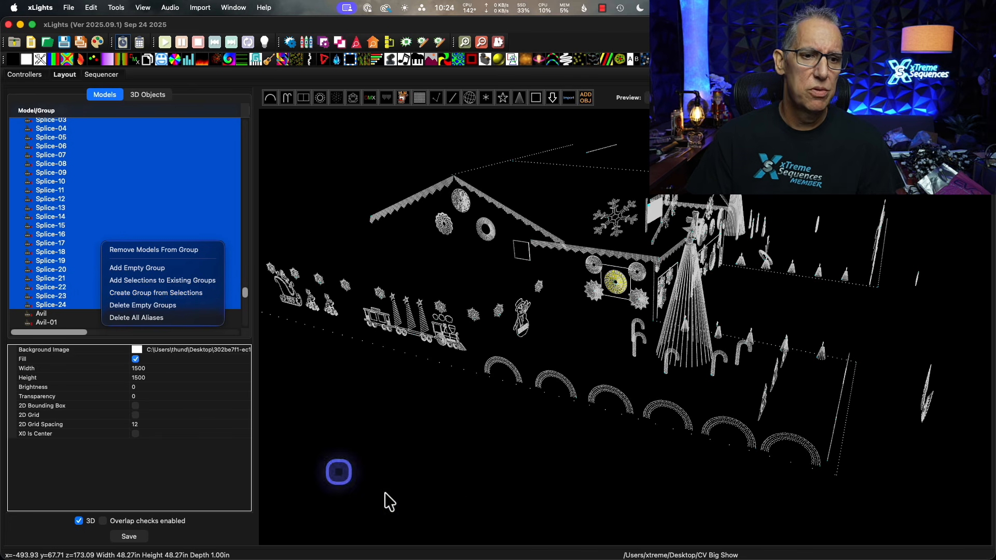
pyautogui.click(441, 505)
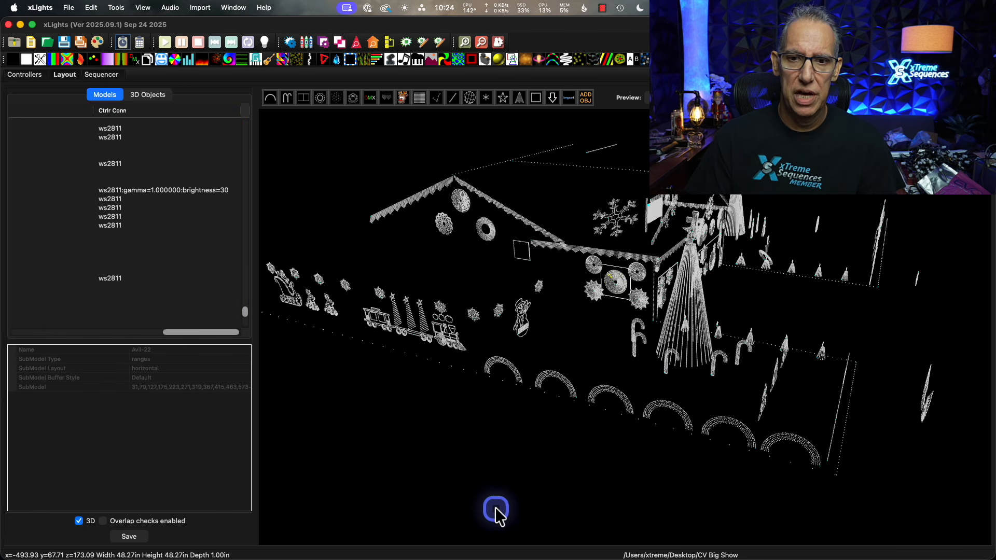
pyautogui.click(500, 493)
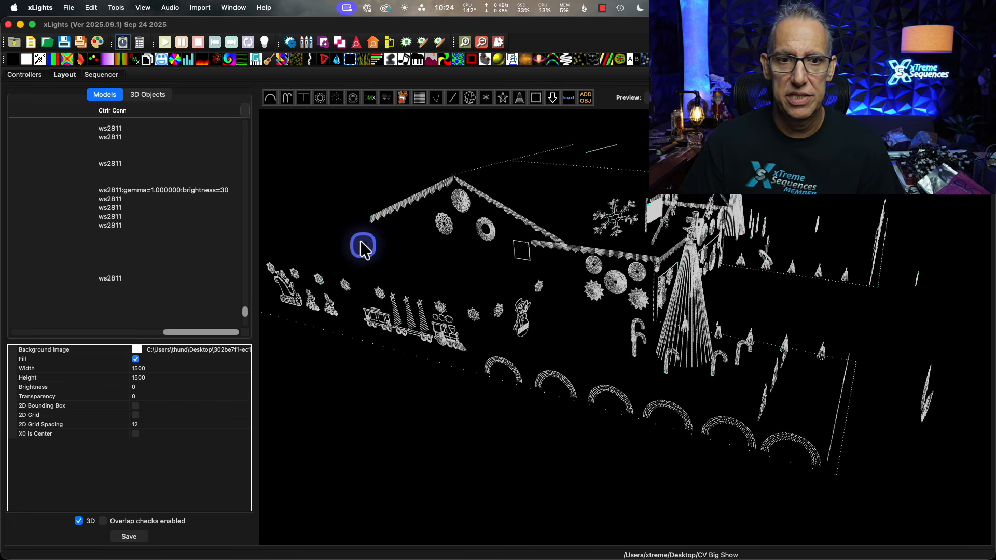
# Start importing previews, models and groups from xlights_rgbeffects.xml in the Christmas 2025 folder, and enlarge the import dialog.
pyautogui.rightClick(353, 147)
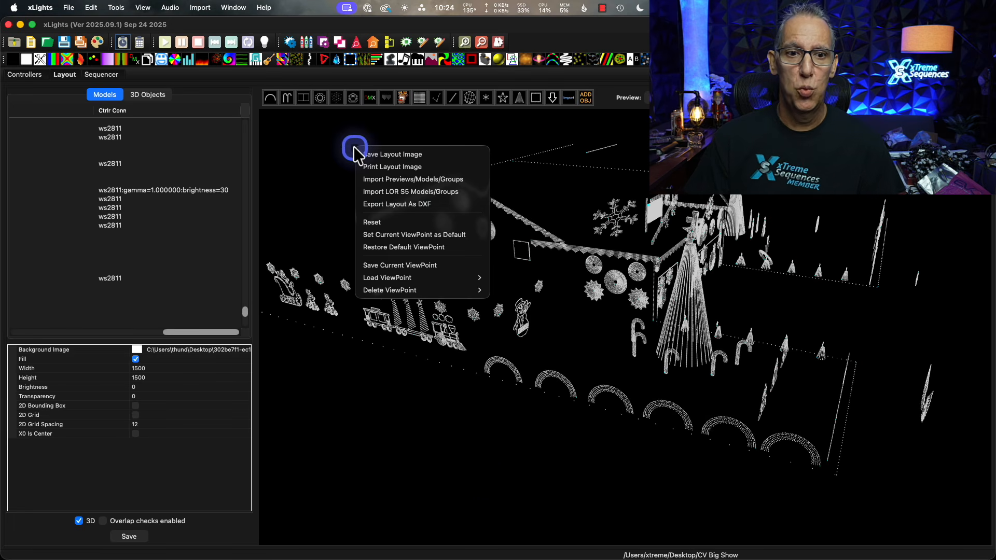
pyautogui.click(456, 179)
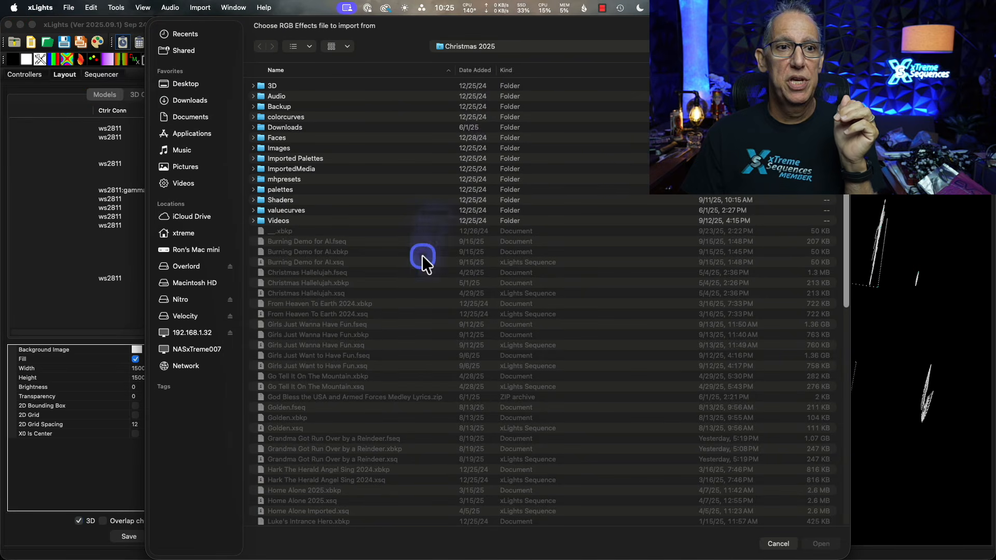
pyautogui.scroll(-10, 483, 280)
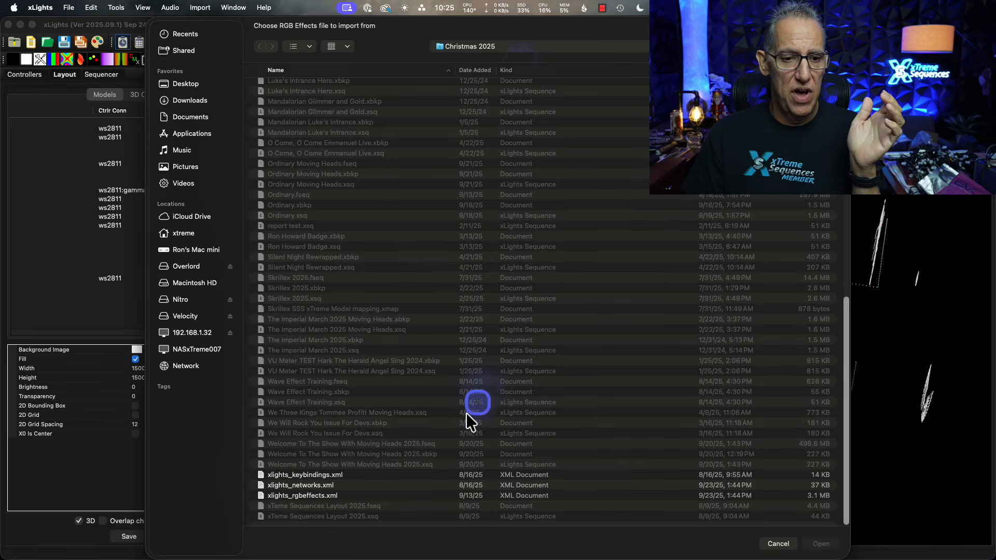
pyautogui.click(310, 494)
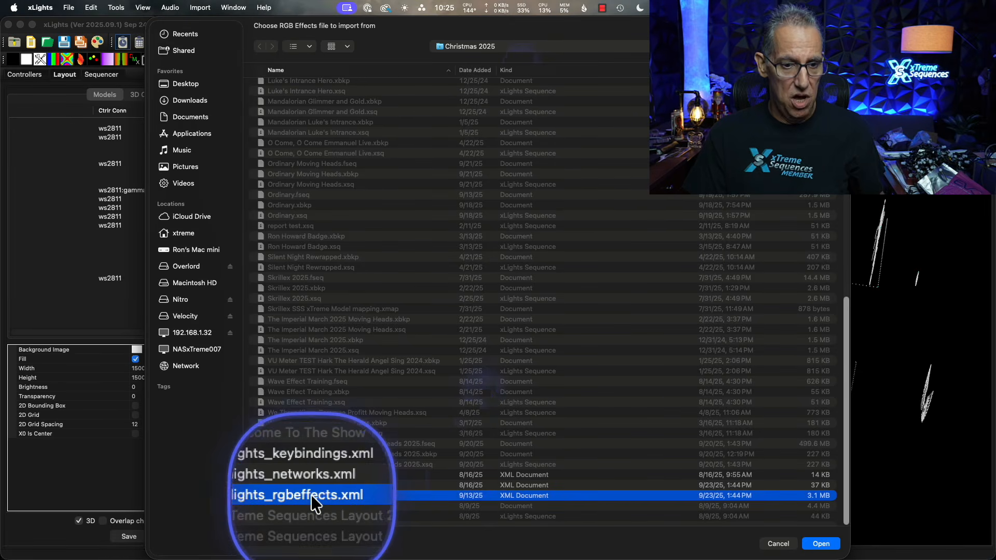
pyautogui.click(821, 544)
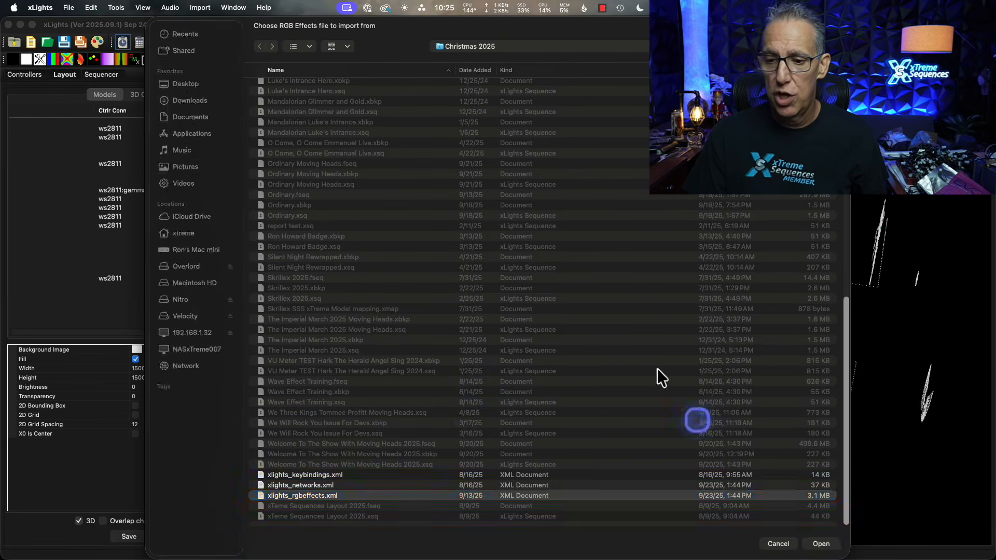
pyautogui.moveTo(634, 176); pyautogui.dragTo(631, 72)
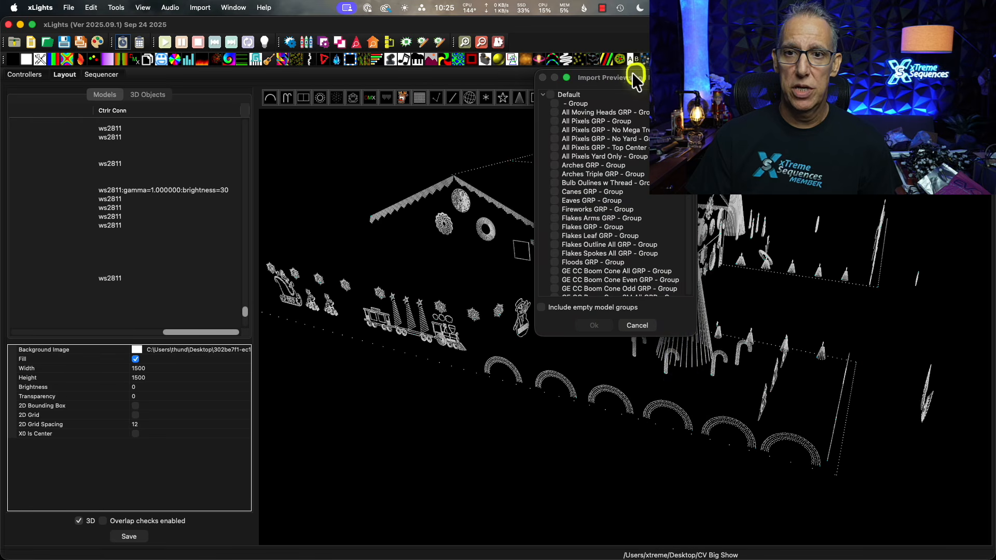
pyautogui.click(683, 355)
pyautogui.moveTo(693, 338); pyautogui.dragTo(788, 444)
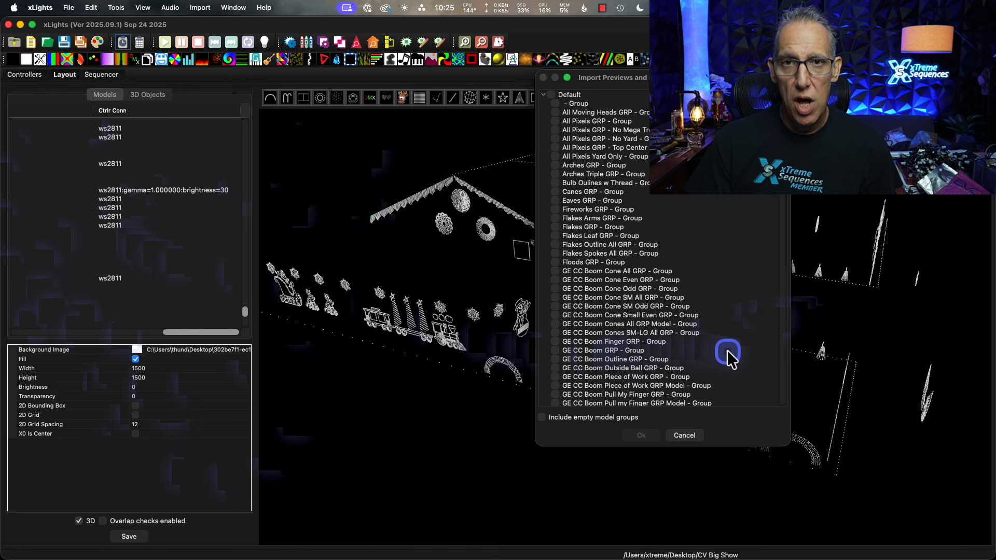
# Import the GE Rosa Grande groups Rotundra GRP, Smoozy GRP, Spirit GRP, Splice GRP and Superfly GRP.
pyautogui.scroll(-8, 714, 362)
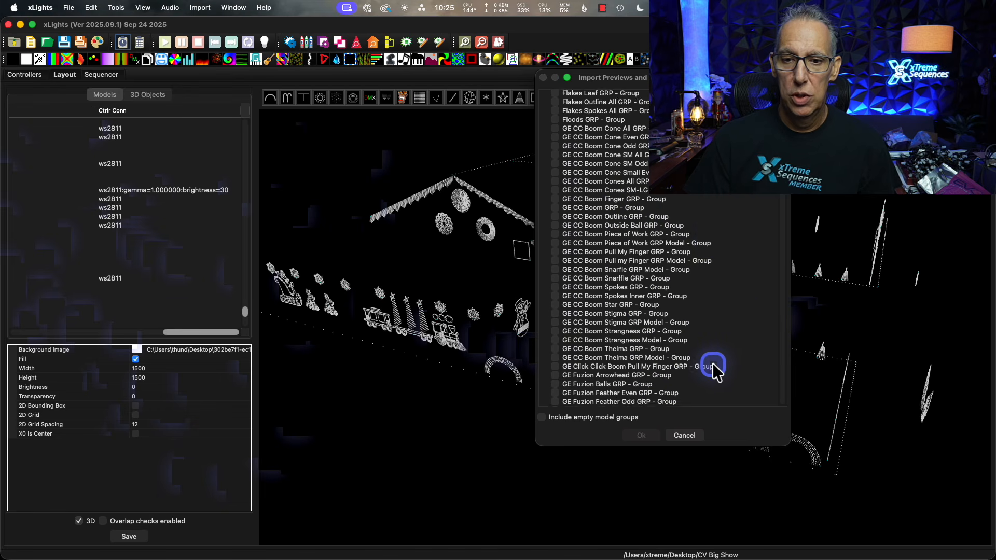
pyautogui.scroll(-10, 711, 363)
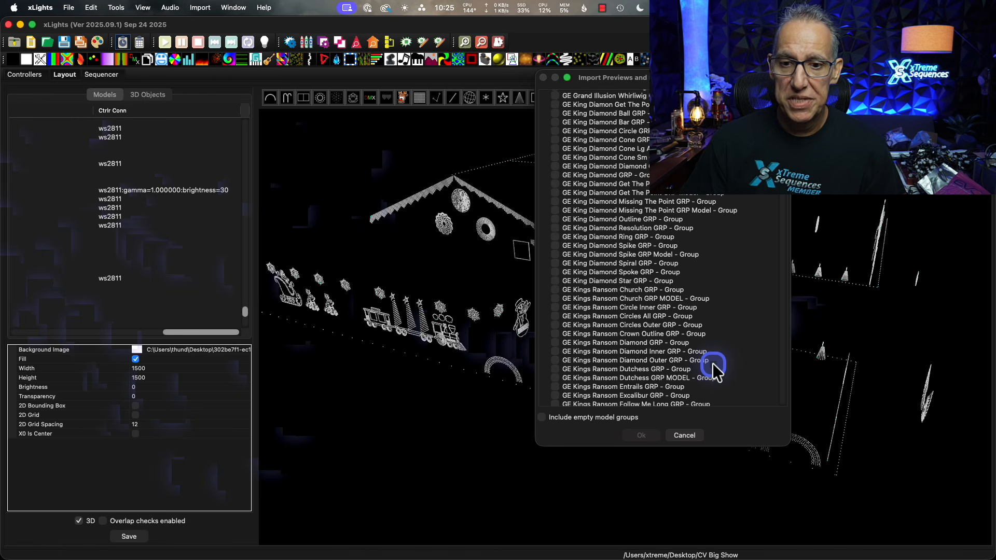
pyautogui.scroll(-10, 712, 363)
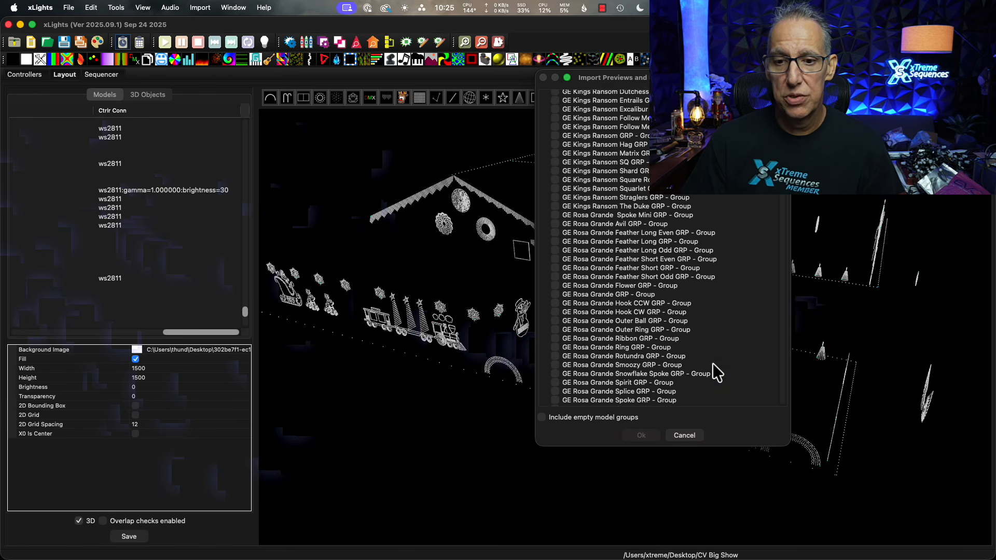
pyautogui.scroll(-3, 712, 363)
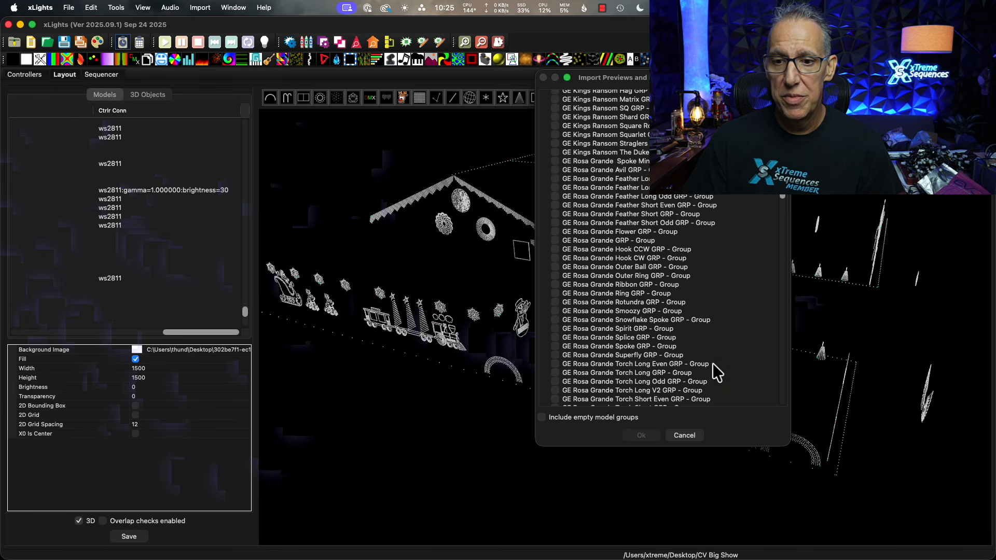
pyautogui.click(563, 336)
pyautogui.click(555, 302)
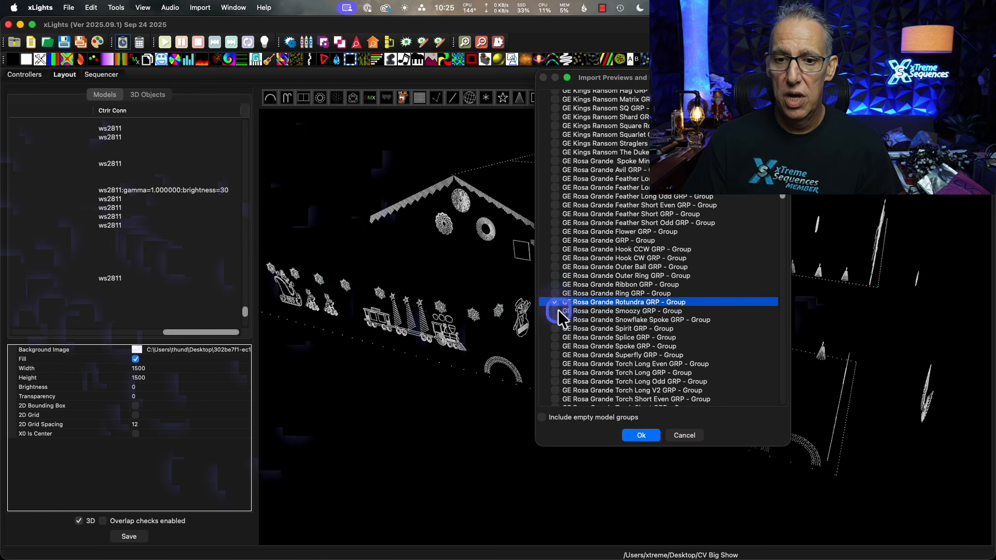
pyautogui.click(554, 311)
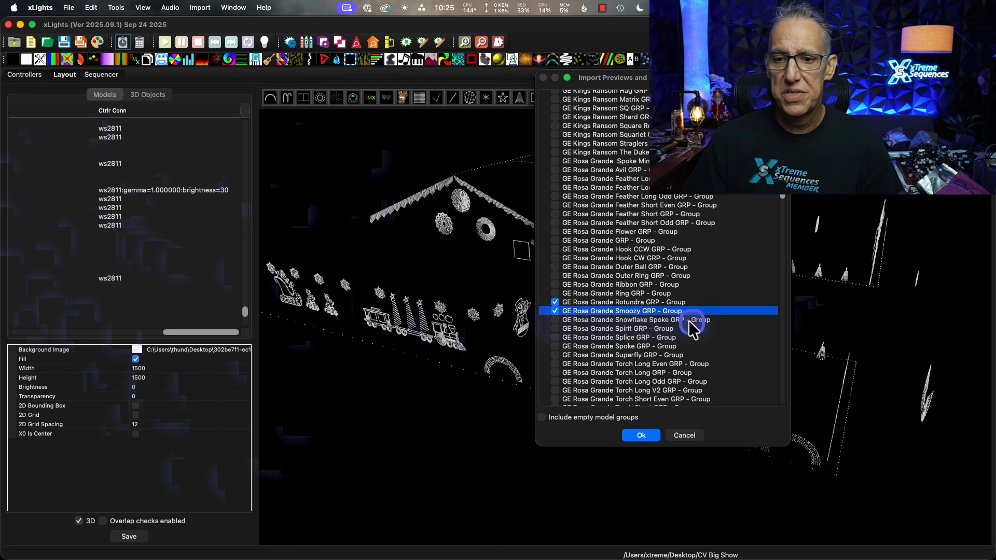
pyautogui.click(553, 329)
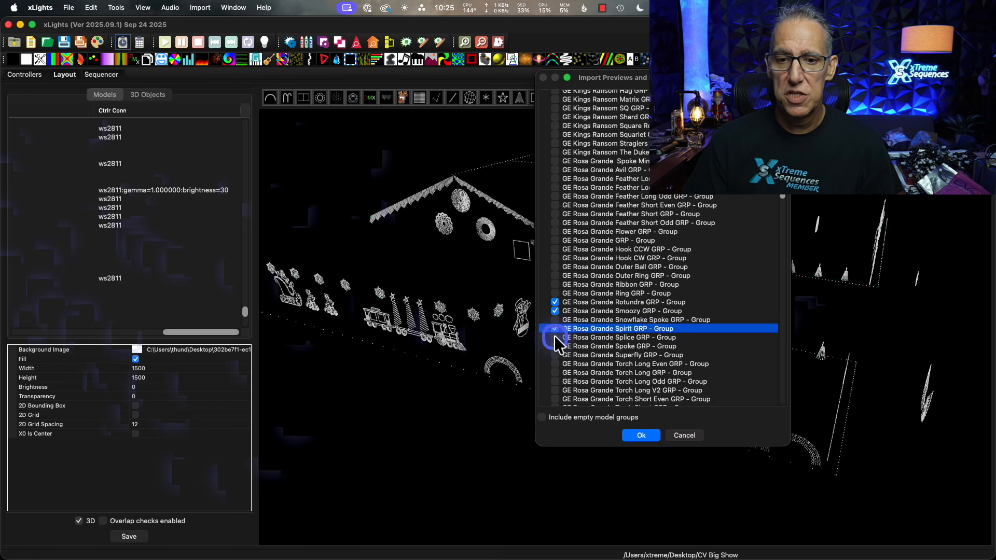
pyautogui.click(554, 337)
pyautogui.click(554, 355)
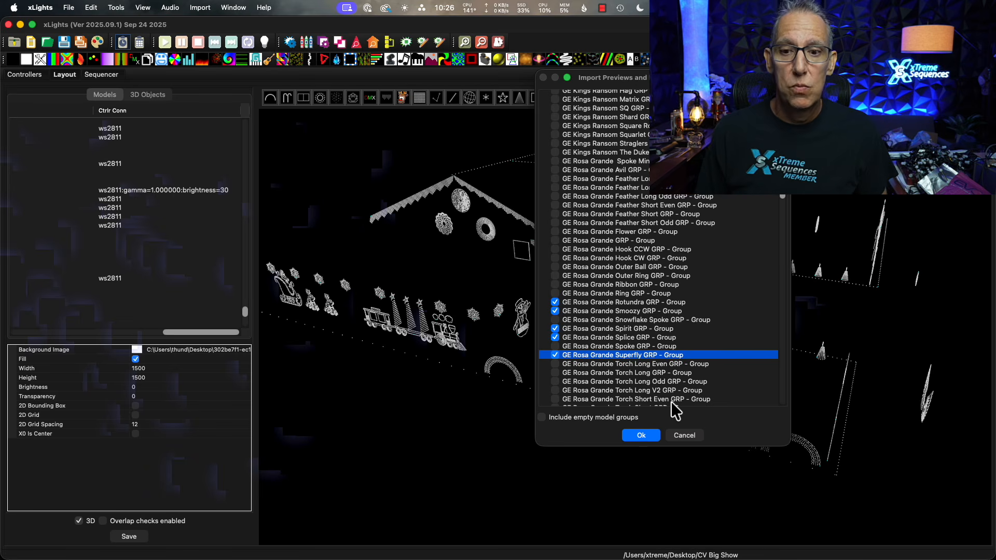
pyautogui.click(652, 436)
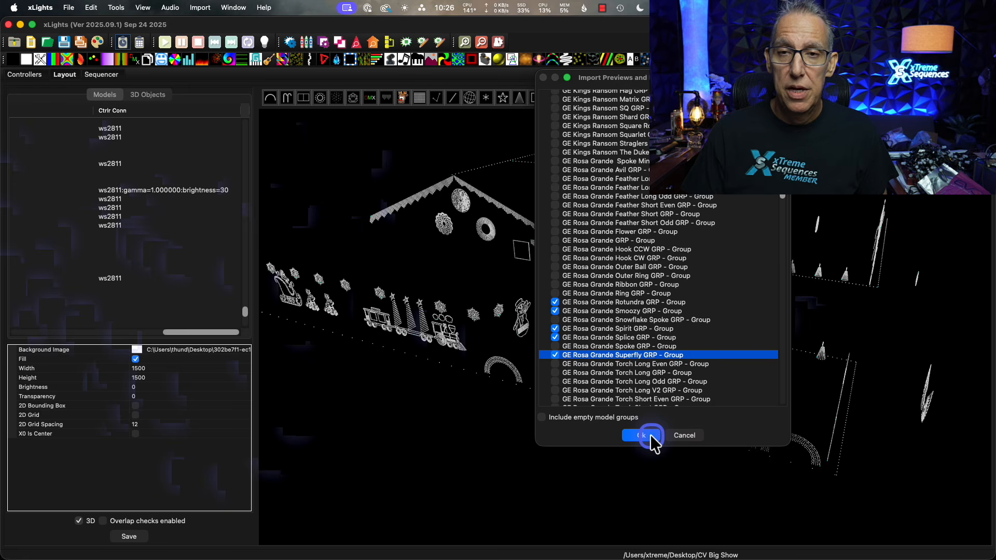
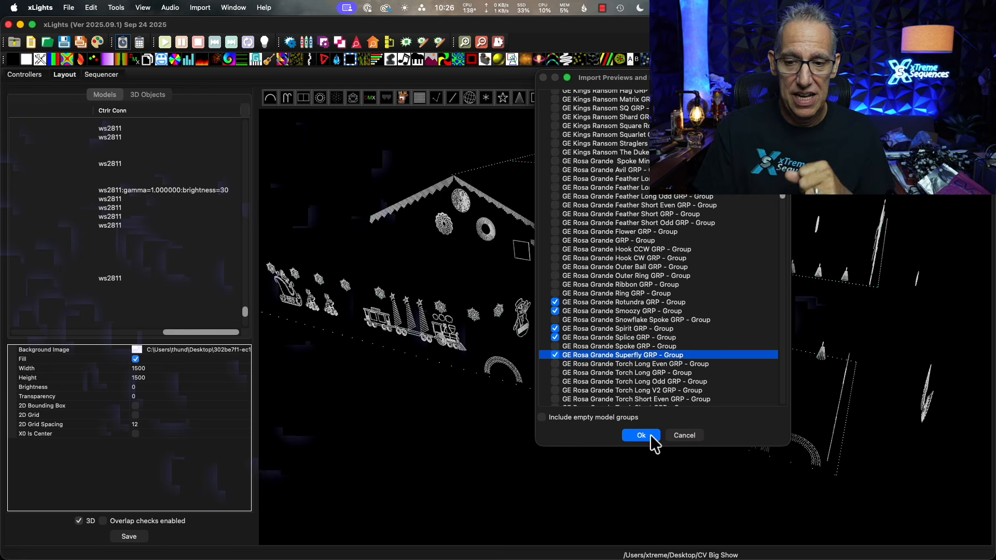
# Confirm the import of the selected GE Rosa Grande groups and save the layout.
pyautogui.click(641, 435)
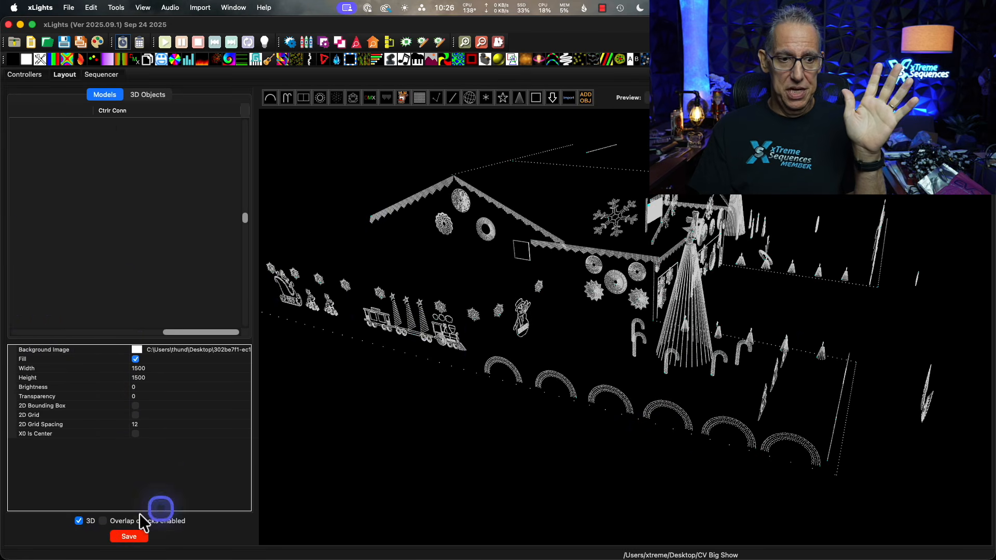
pyautogui.click(127, 536)
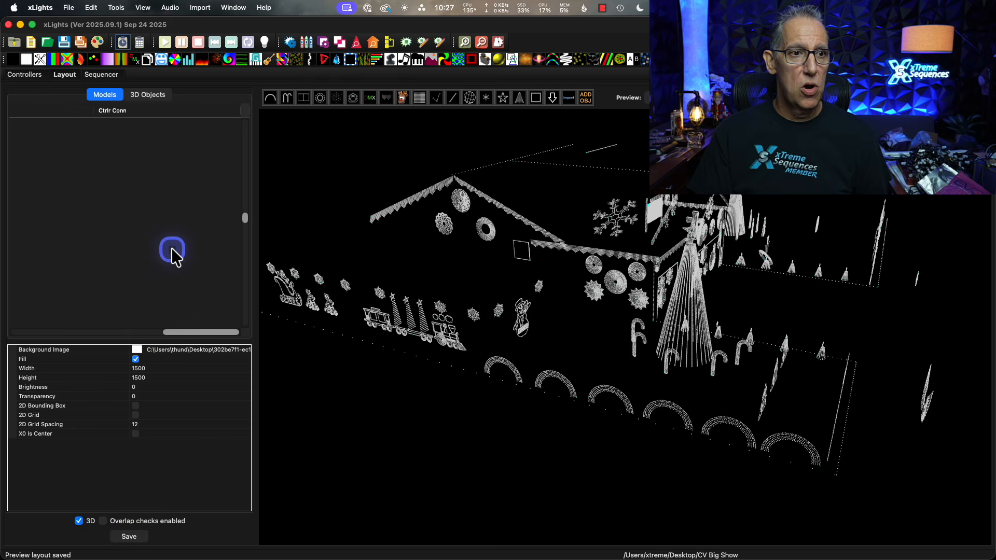
# Check the imported GE Rosa Grande Rotundra, Smoozy, Spirit, Splice and Superfly groups in the model list by highlighting each one in the layout.
pyautogui.scroll(5, 198, 250)
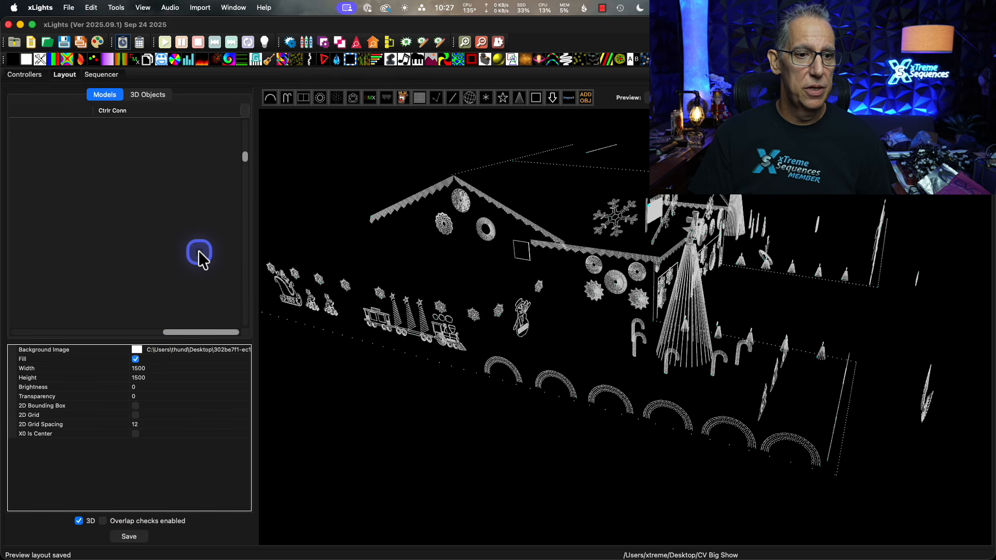
pyautogui.moveTo(186, 331); pyautogui.dragTo(6, 344)
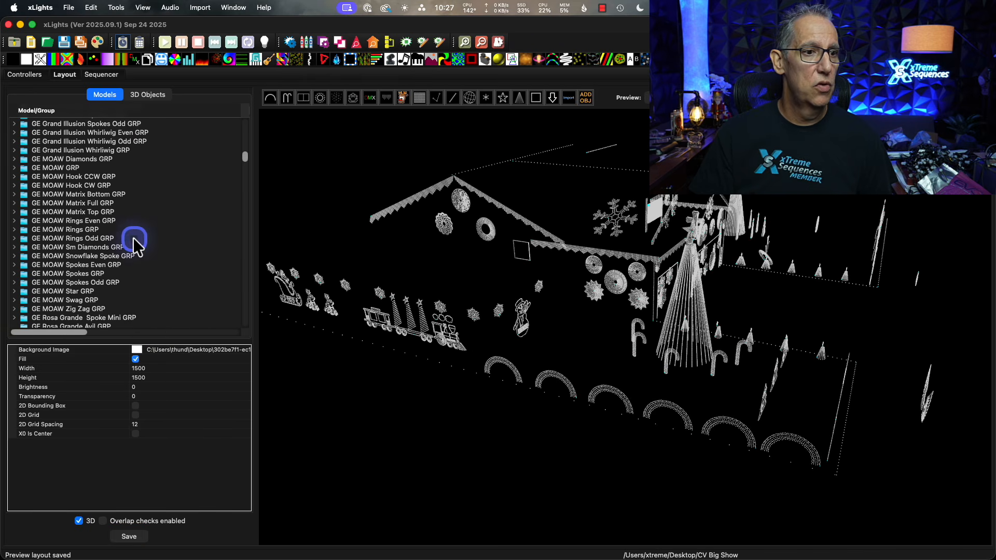
pyautogui.scroll(-7, 134, 244)
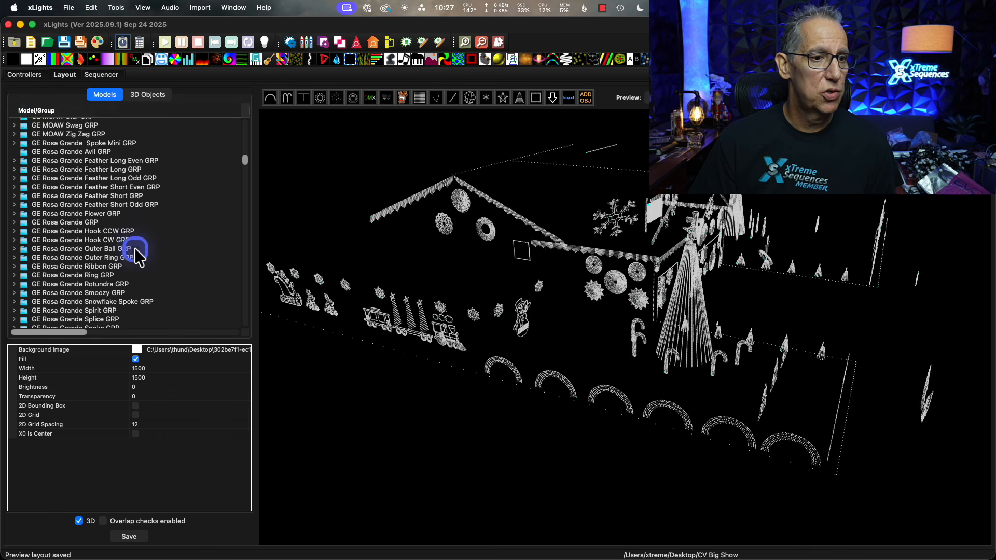
pyautogui.scroll(-1, 135, 250)
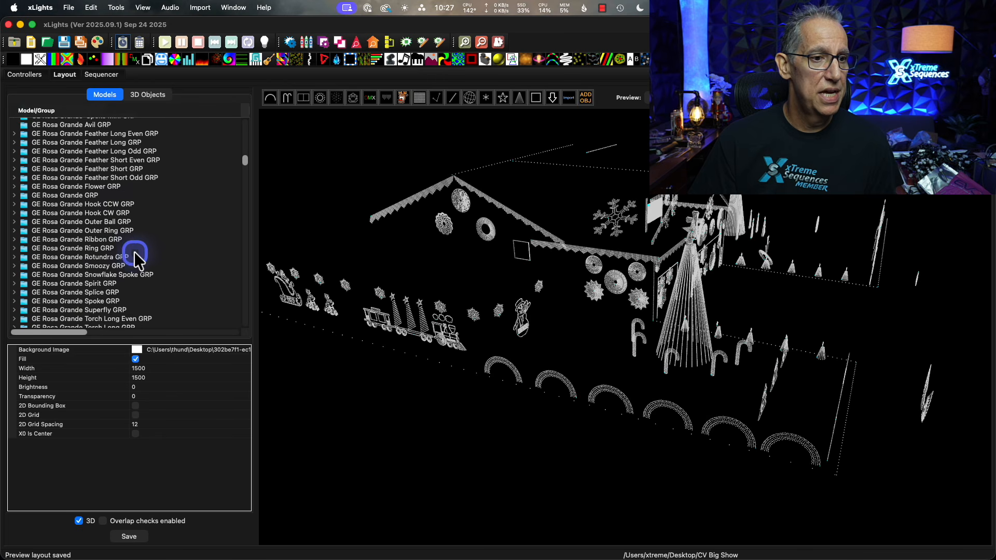
pyautogui.click(59, 258)
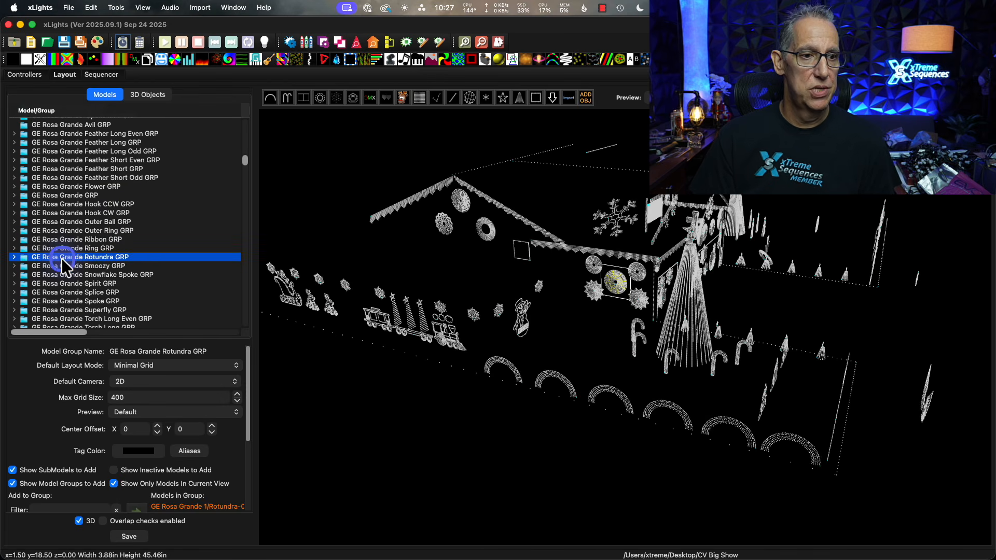
pyautogui.click(62, 266)
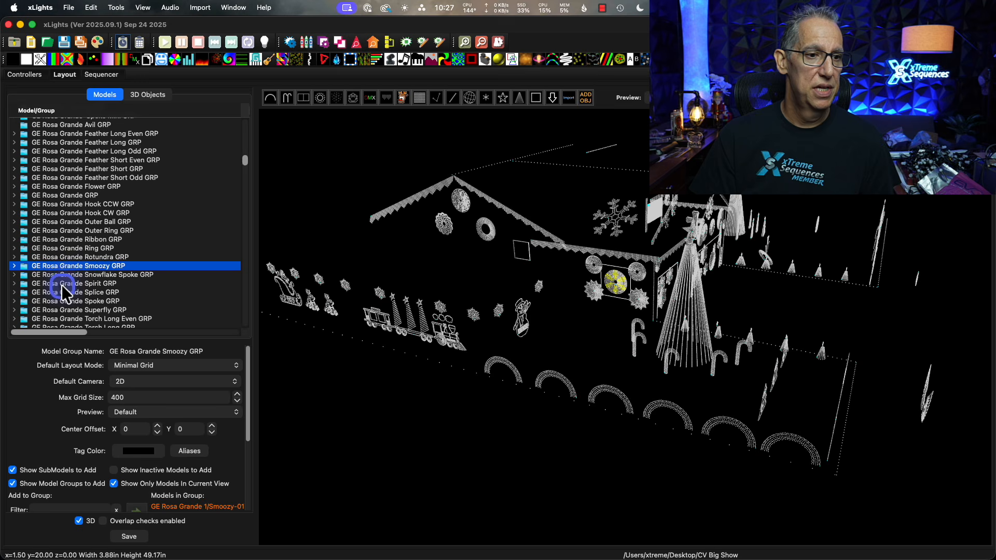
pyautogui.click(61, 283)
pyautogui.click(63, 288)
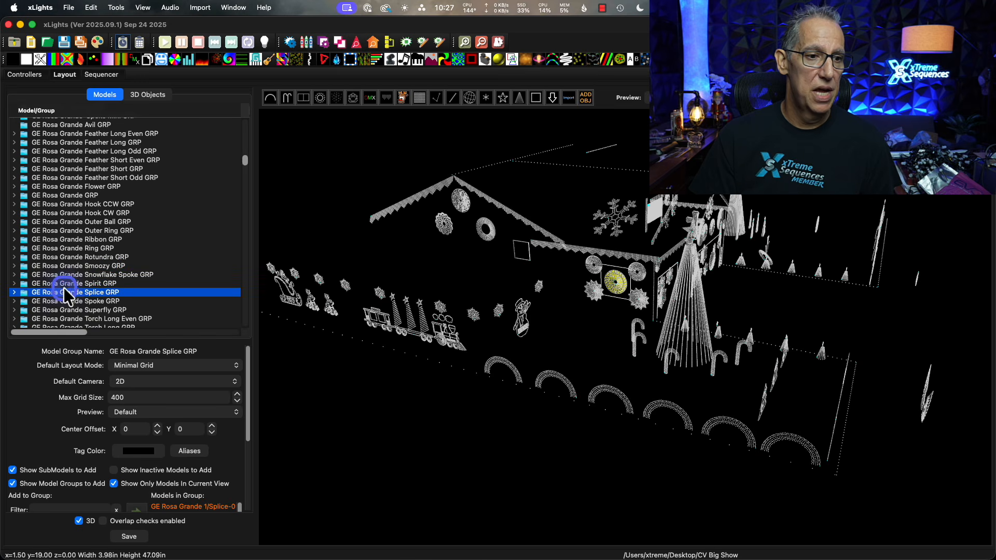
pyautogui.click(63, 311)
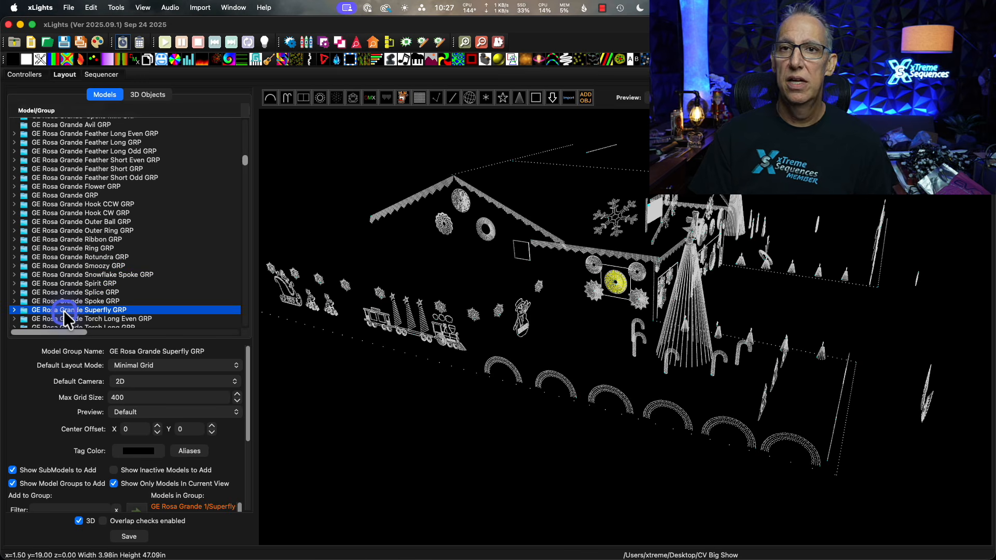
# Inspect the GE Rosa Grande prop up close with the Spirit GRP highlighted on it, and clear the selection.
pyautogui.click(744, 267)
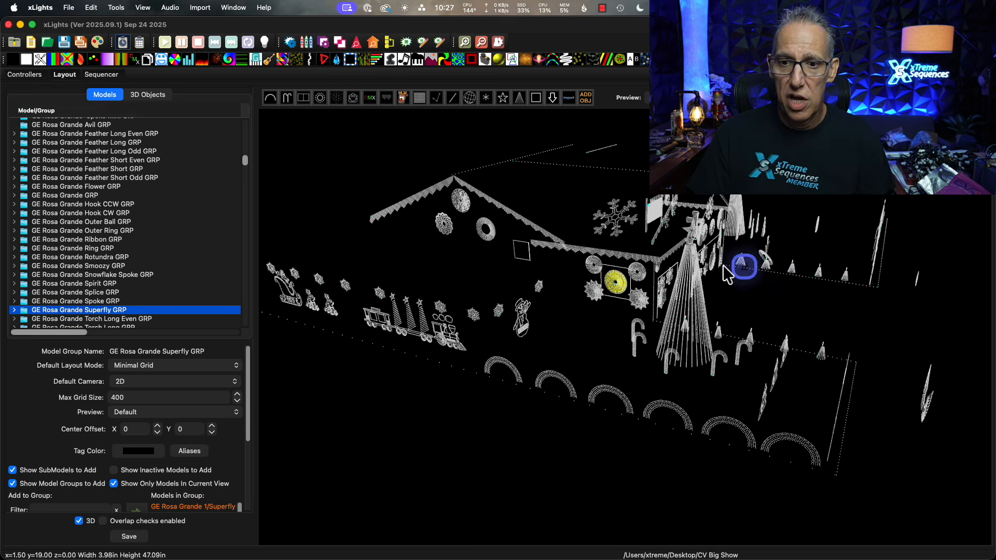
pyautogui.scroll(5, 607, 301)
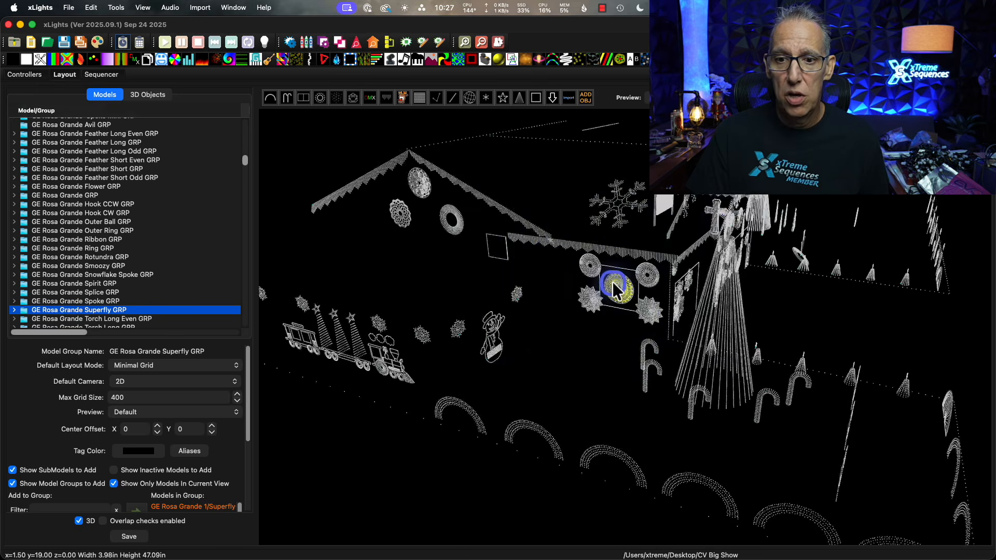
pyautogui.scroll(2, 641, 358)
pyautogui.moveTo(630, 387); pyautogui.dragTo(645, 369)
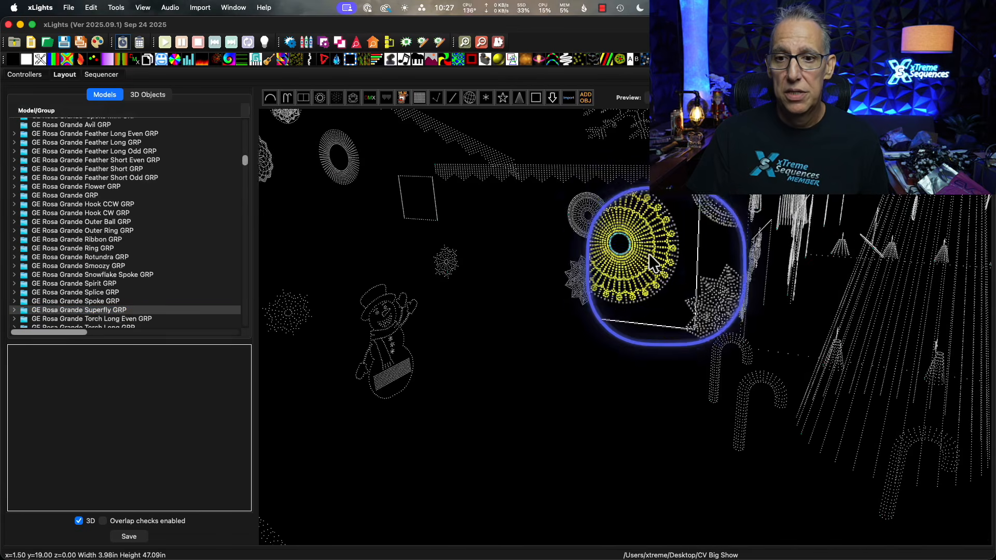
pyautogui.click(86, 288)
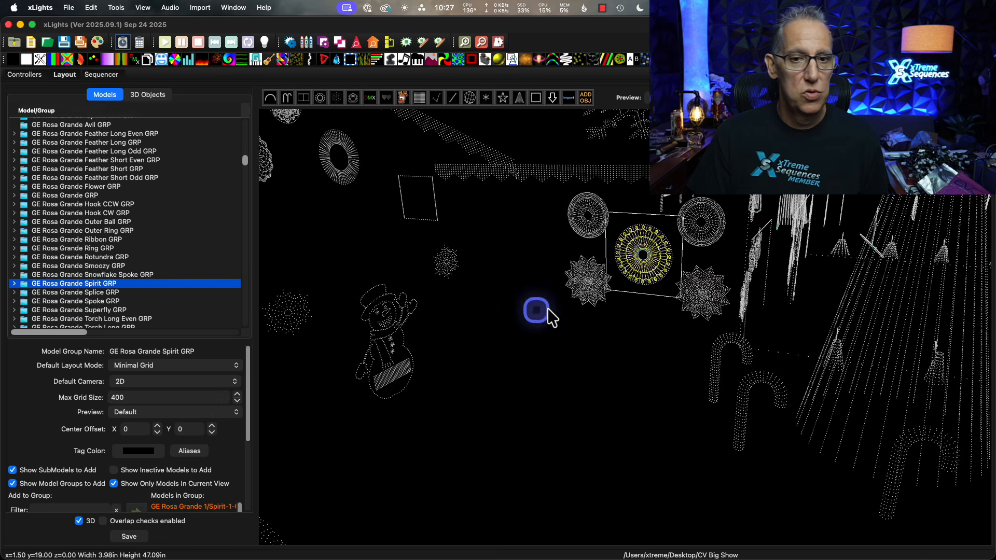
pyautogui.click(646, 256)
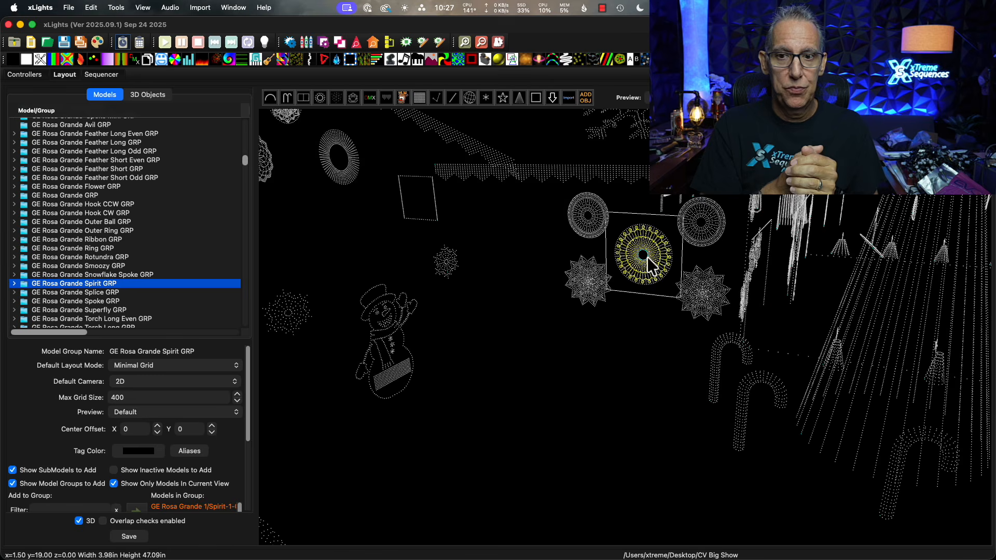
pyautogui.click(615, 384)
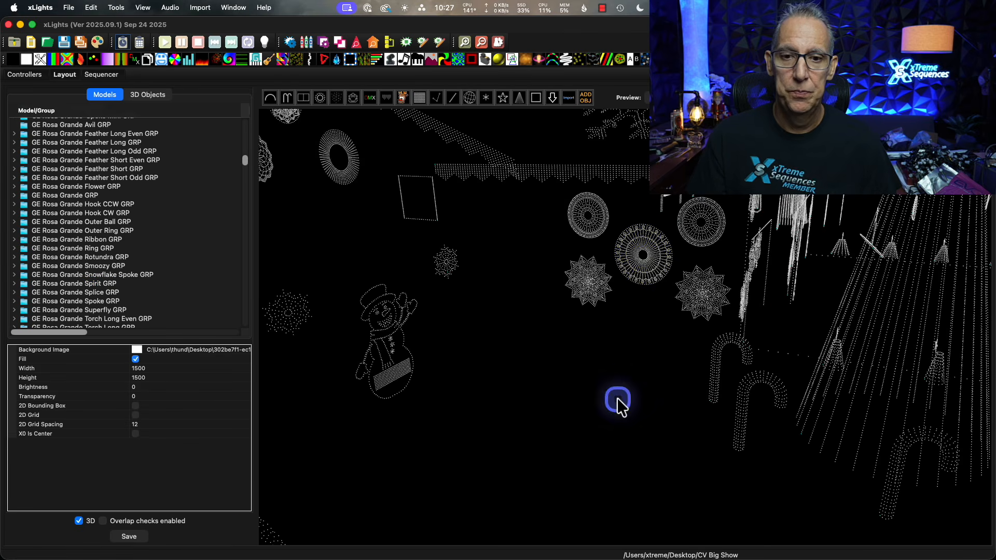
# Select GE Rosa Grande 1 in the 3D layout, deselect it, and examine the whole display from the front of the house.
pyautogui.moveTo(617, 397)
pyautogui.mouseDown()
pyautogui.moveTo(593, 401)
pyautogui.moveTo(646, 403)
pyautogui.moveTo(632, 401)
pyautogui.mouseUp()
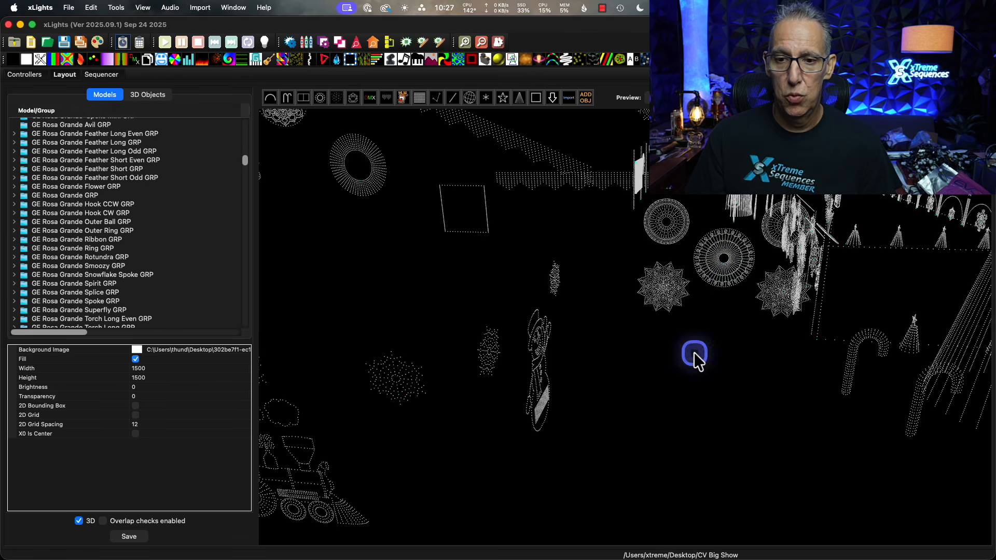
pyautogui.click(713, 275)
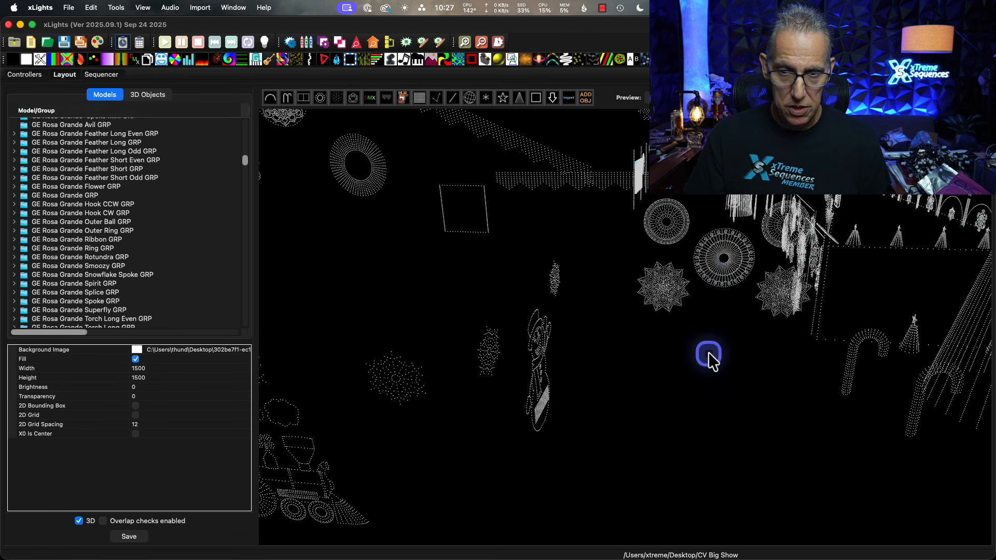
pyautogui.click(733, 245)
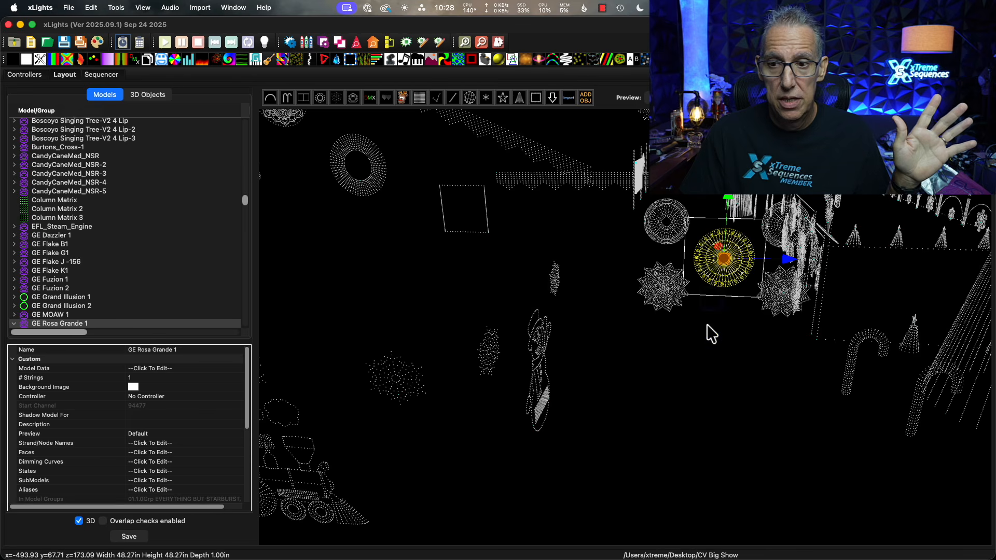
pyautogui.click(711, 349)
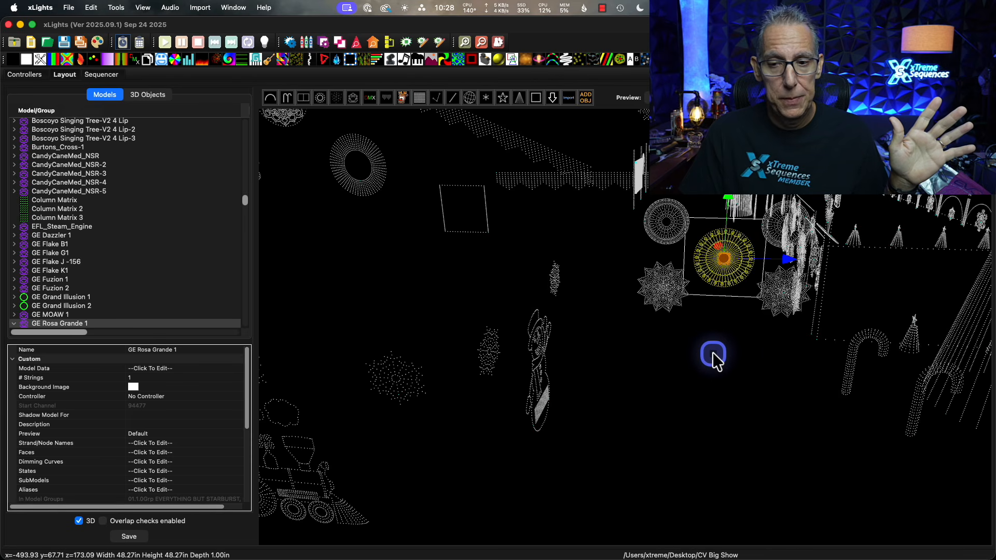
pyautogui.scroll(10, 711, 369)
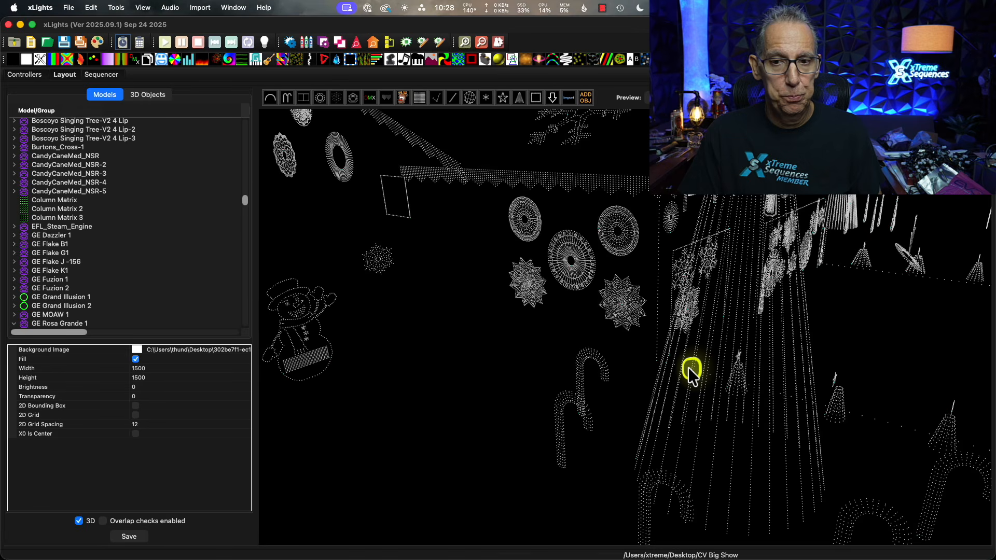
pyautogui.moveTo(688, 367); pyautogui.dragTo(625, 362)
pyautogui.scroll(-10, 628, 368)
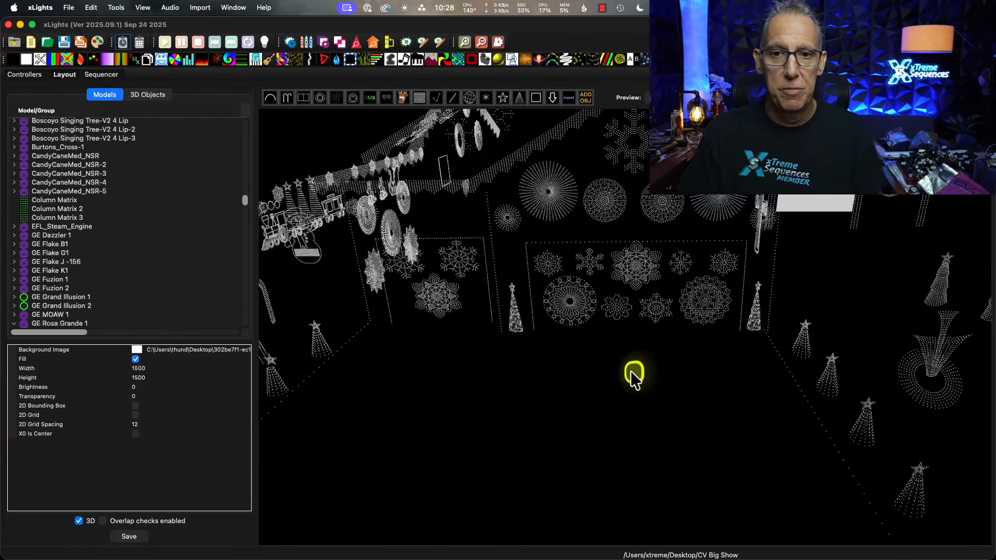
pyautogui.moveTo(607, 460); pyautogui.dragTo(611, 460)
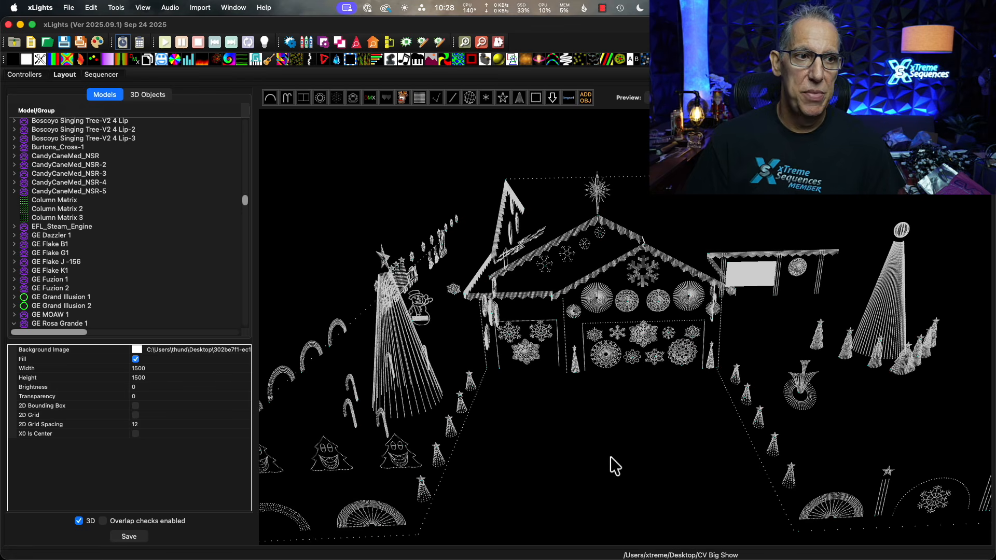
# Create a new animation sequence in the Sequencer and set its view to xTreme Sequences.
pyautogui.click(101, 75)
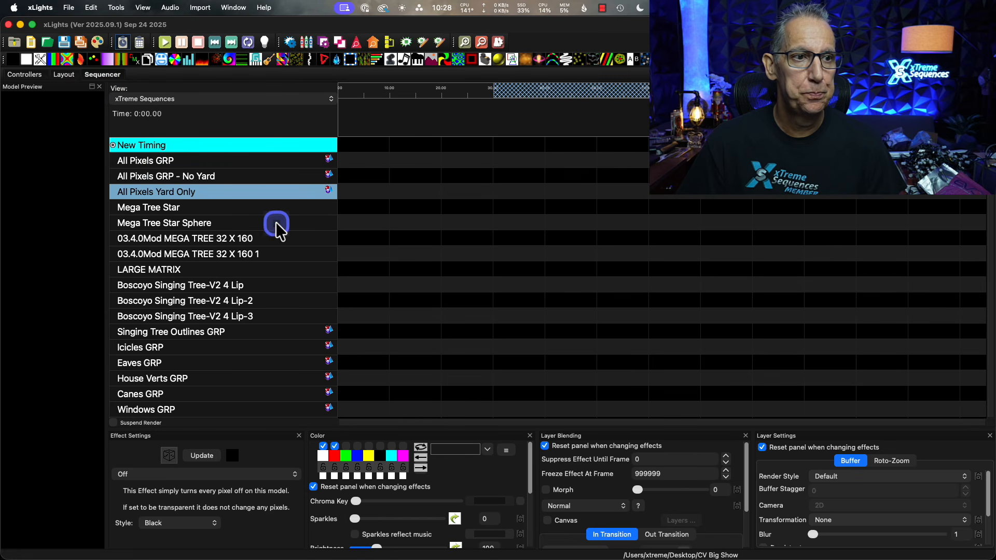
pyautogui.scroll(-5, 265, 294)
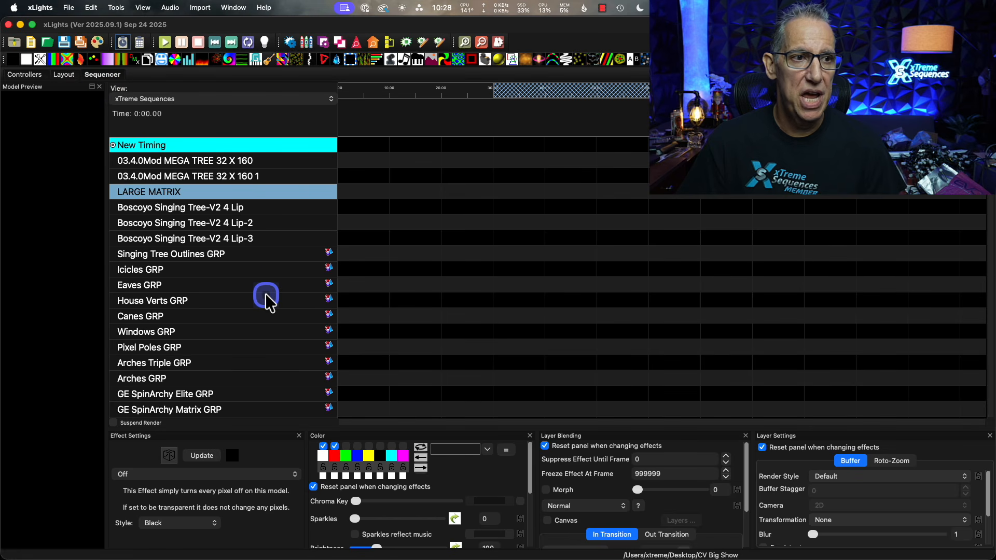
pyautogui.scroll(4, 265, 293)
pyautogui.click(14, 42)
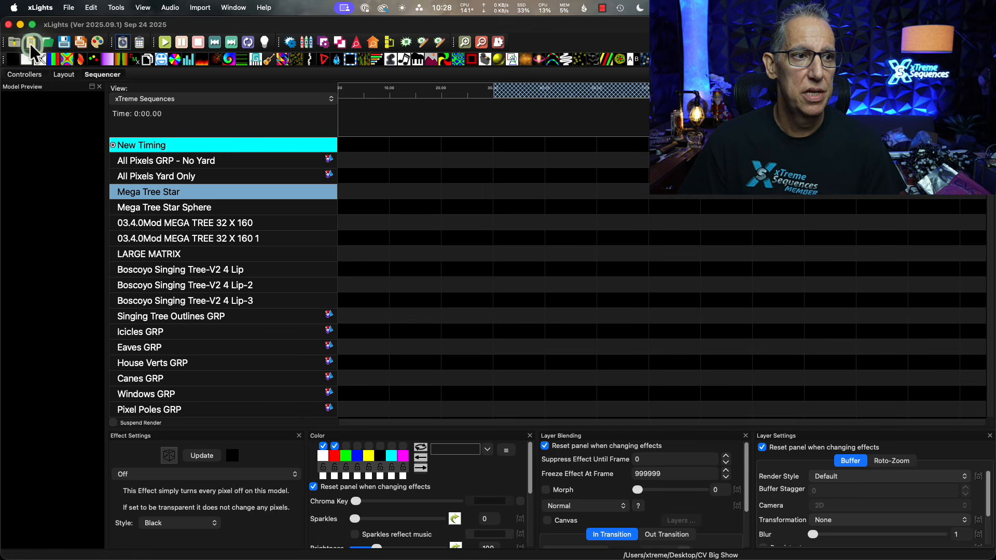
pyautogui.click(506, 318)
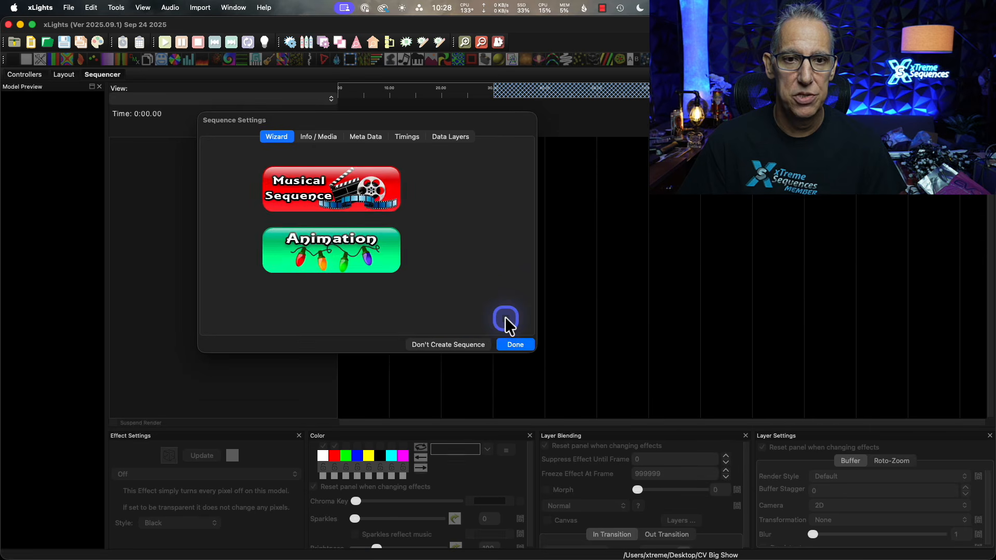
pyautogui.click(390, 267)
pyautogui.click(514, 363)
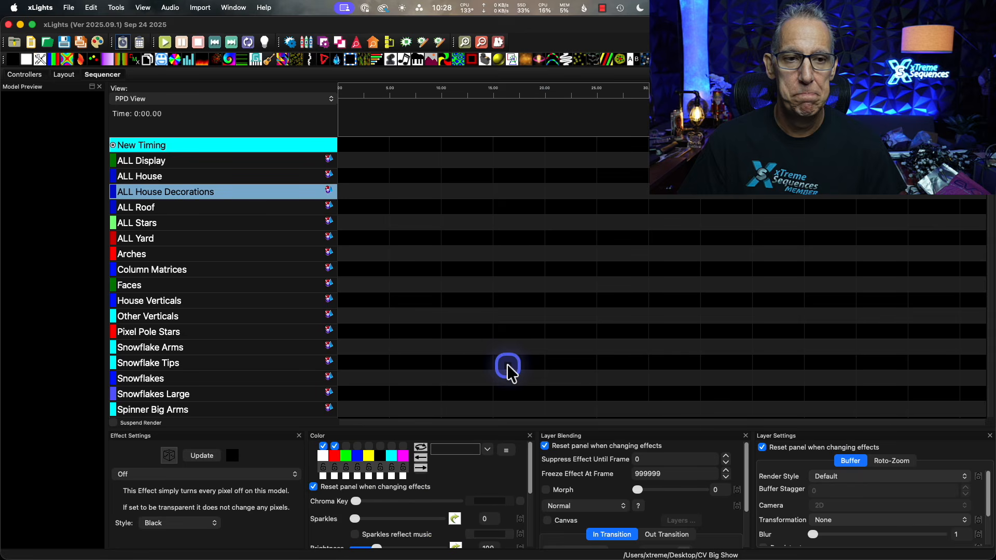
pyautogui.click(213, 97)
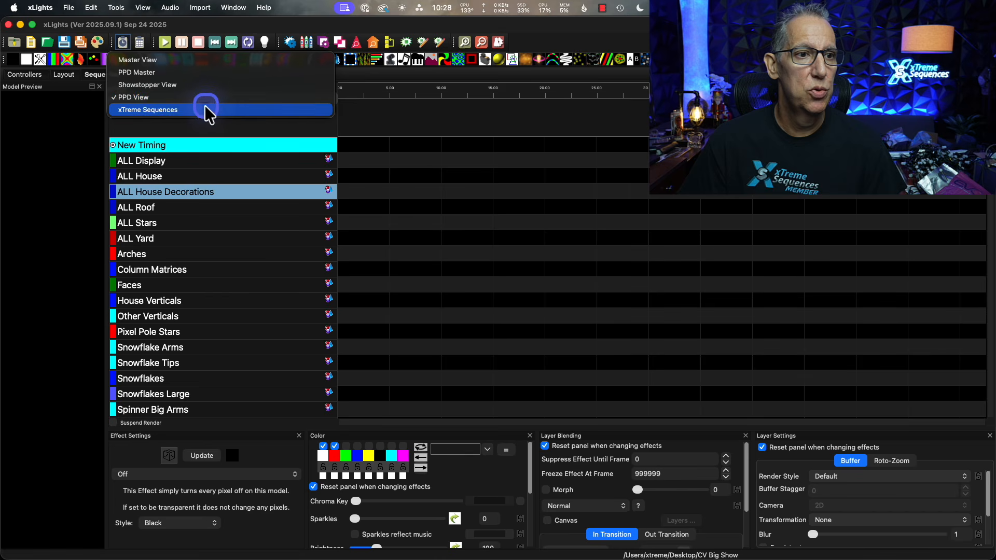
pyautogui.click(203, 109)
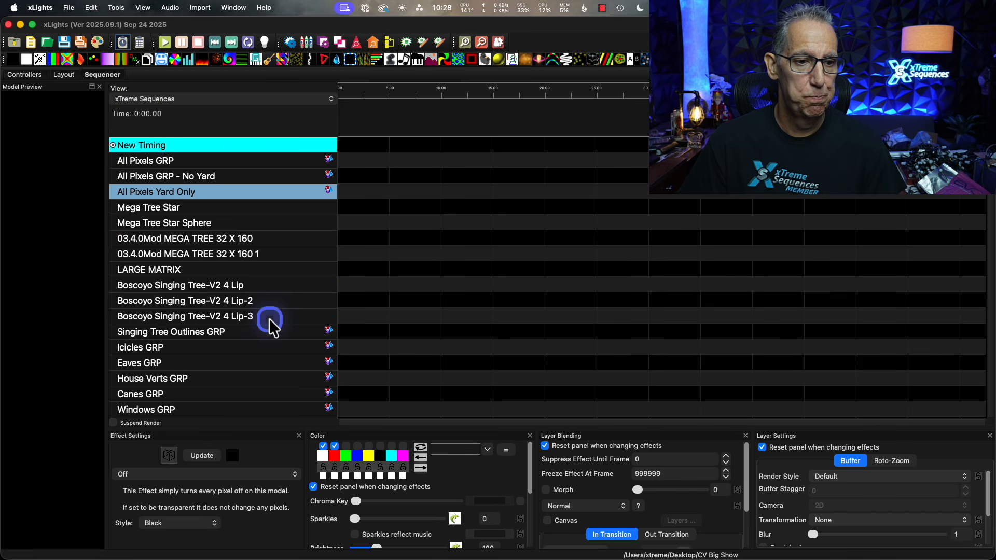
# Locate the GE Rosa Grande groups among the sequencer's model rows and highlight GE Rosa Grande Avil GRP.
pyautogui.scroll(-6, 254, 318)
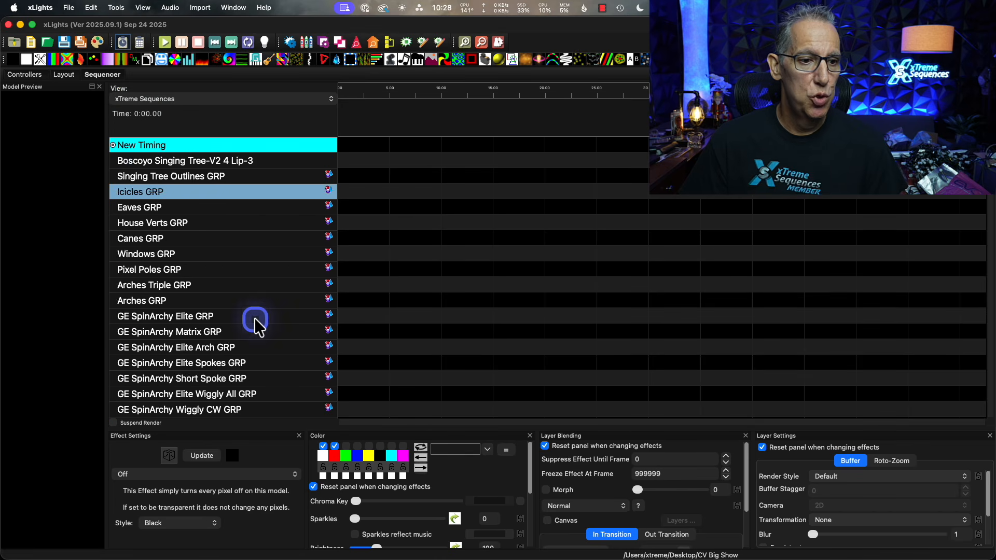
pyautogui.scroll(-7, 254, 318)
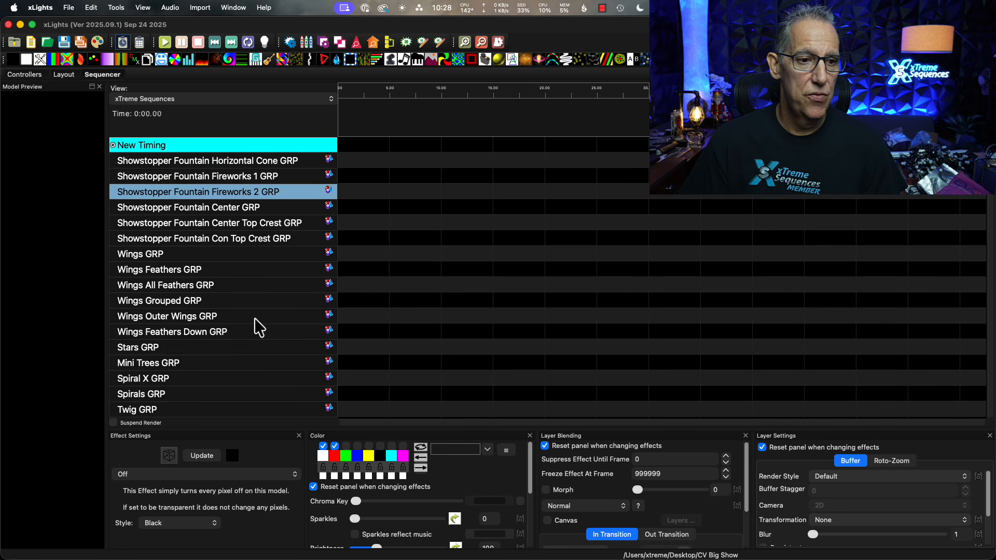
pyautogui.scroll(-12, 254, 318)
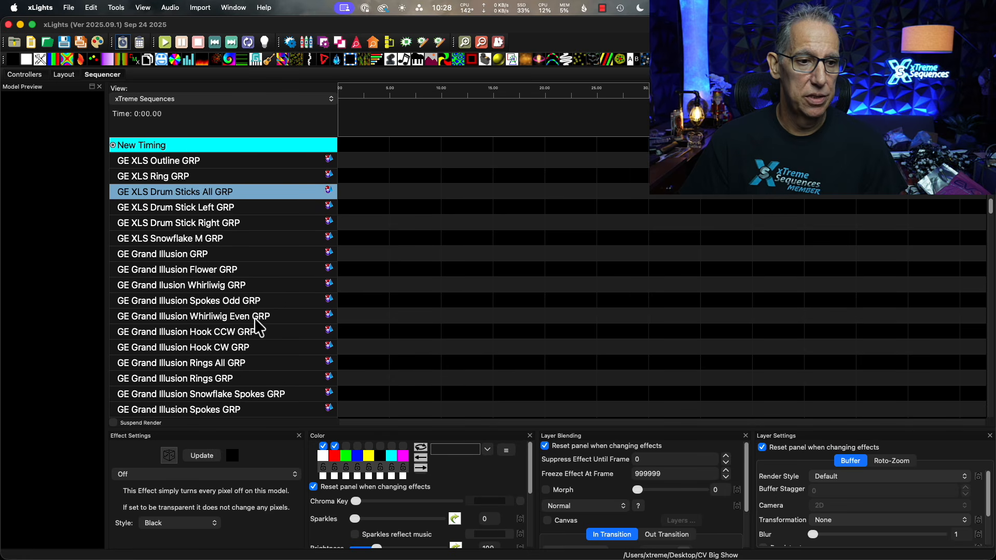
pyautogui.scroll(-7, 254, 318)
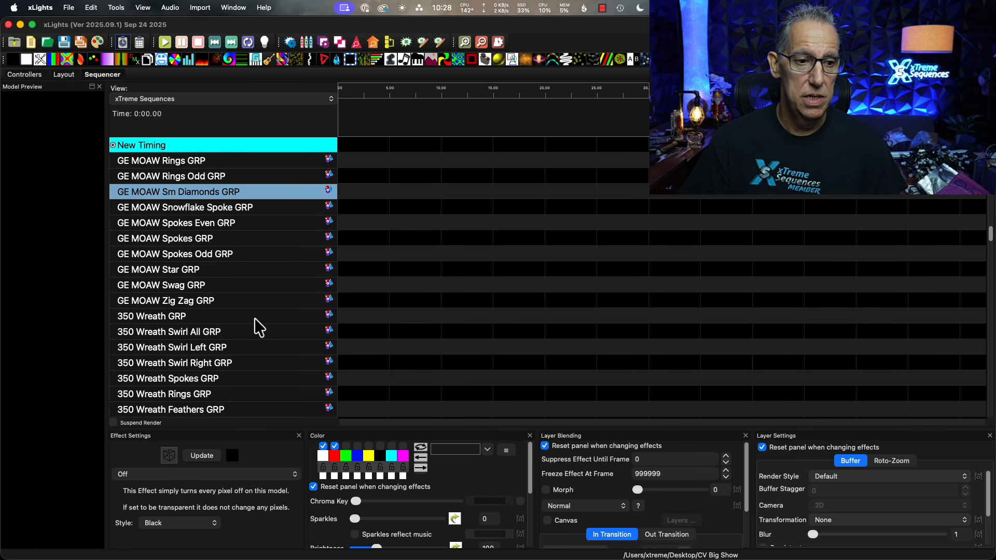
pyautogui.scroll(7, 254, 318)
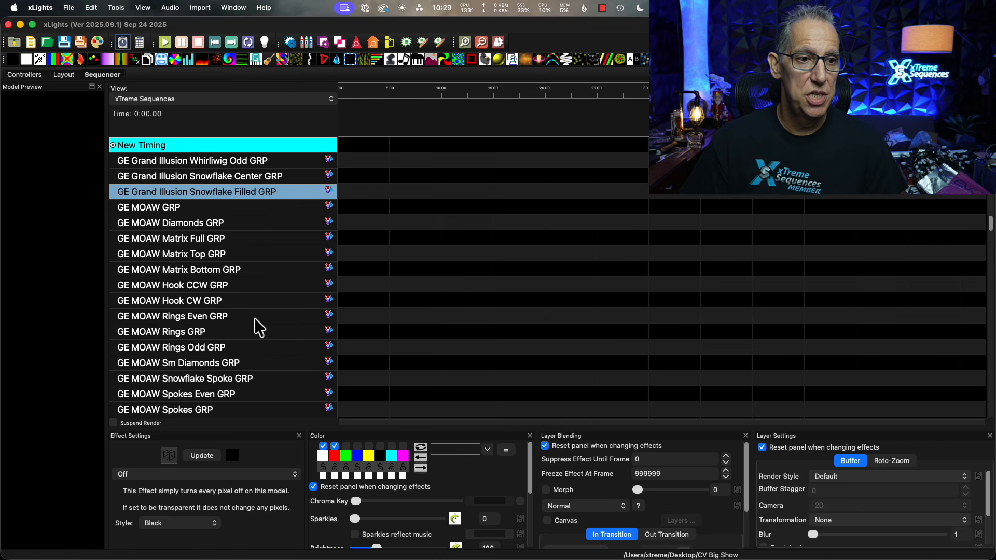
pyautogui.scroll(-8, 254, 319)
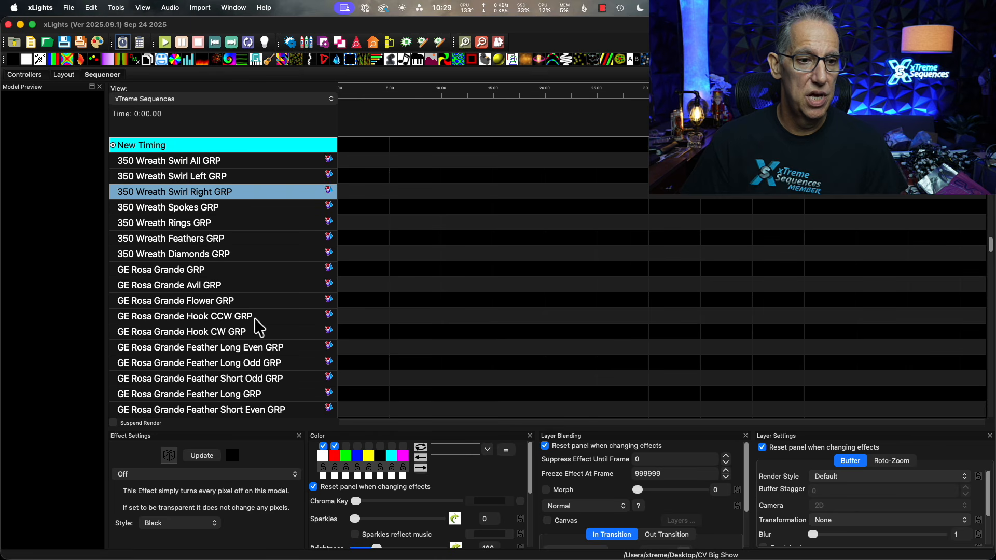
pyautogui.click(185, 284)
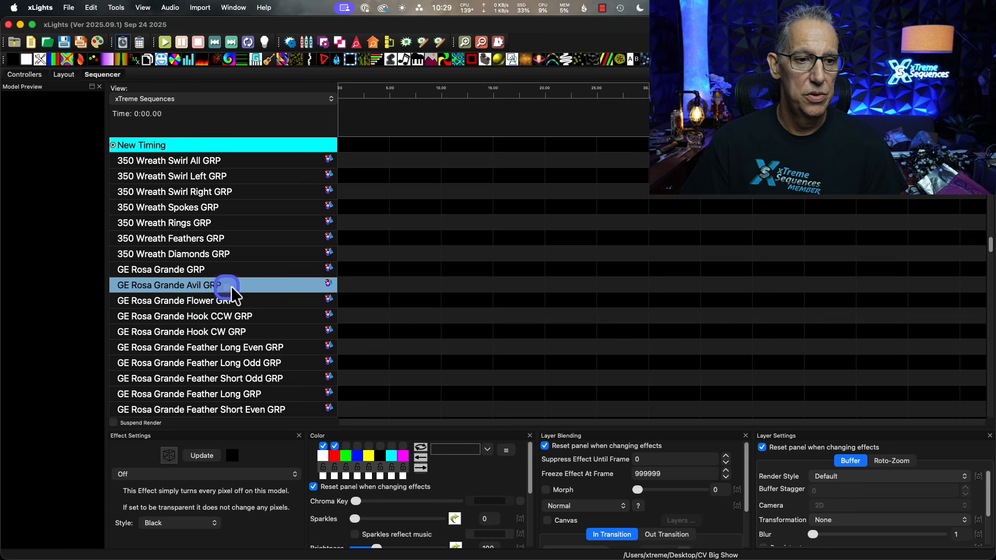
# Look through the remaining sequencer rows, from the Rosa Grande groups to the Showstopper Spinner groups and back, for the imported submodel groups.
pyautogui.scroll(-5, 260, 307)
pyautogui.scroll(-5, 261, 308)
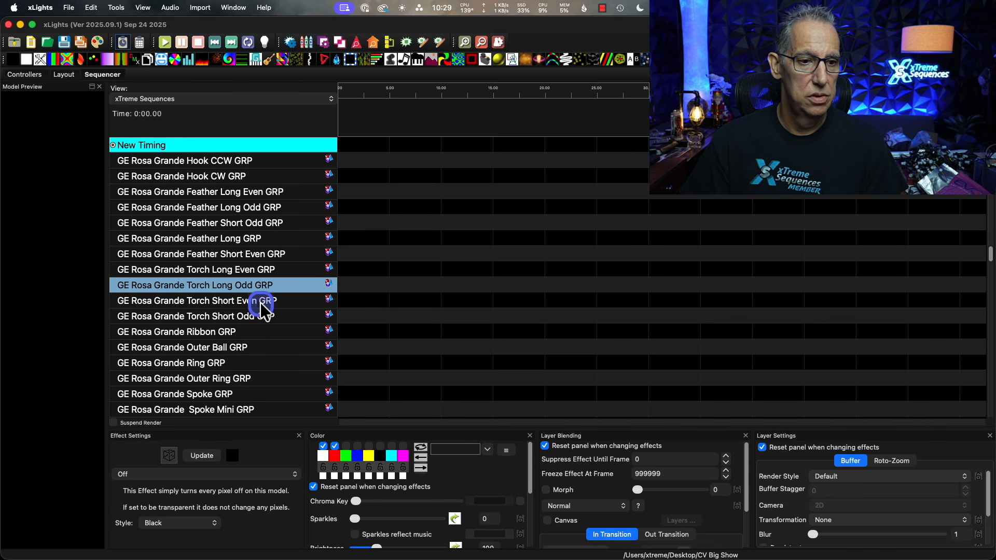
pyautogui.scroll(-9, 261, 304)
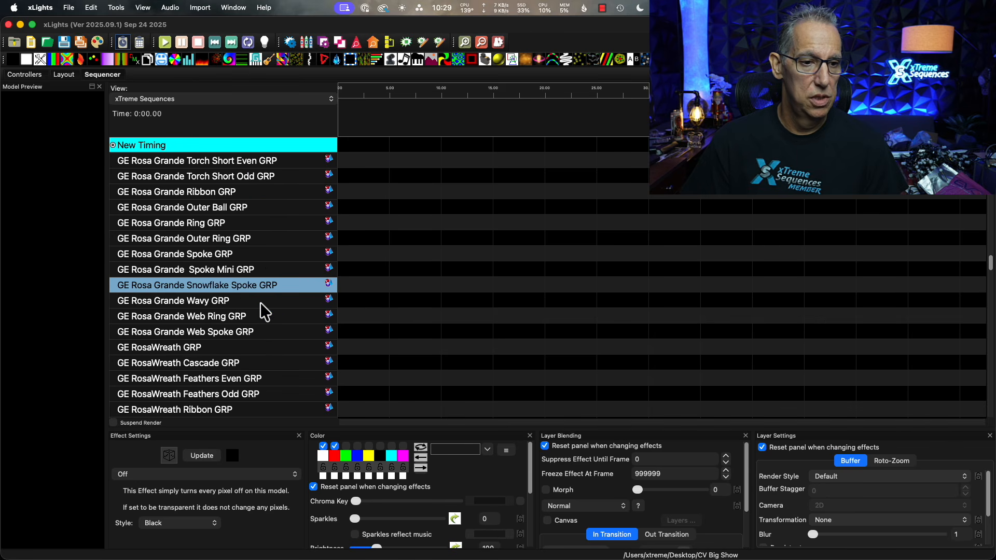
pyautogui.scroll(-11, 260, 303)
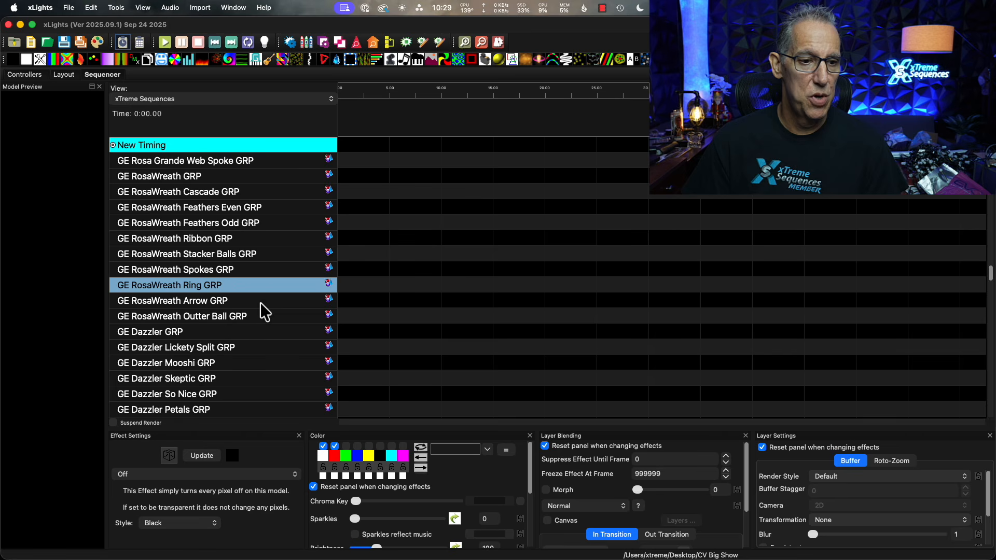
pyautogui.scroll(-8, 260, 303)
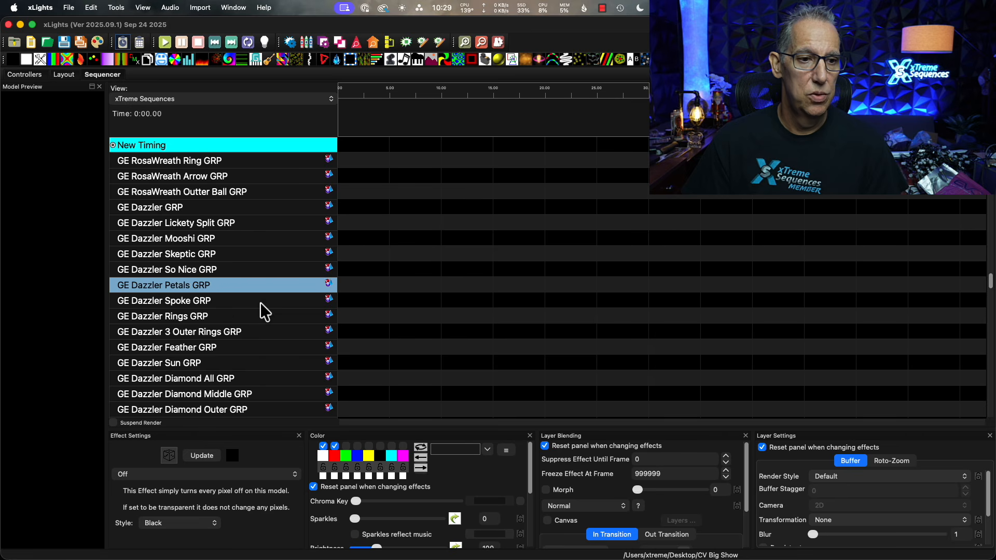
pyautogui.scroll(-20, 259, 303)
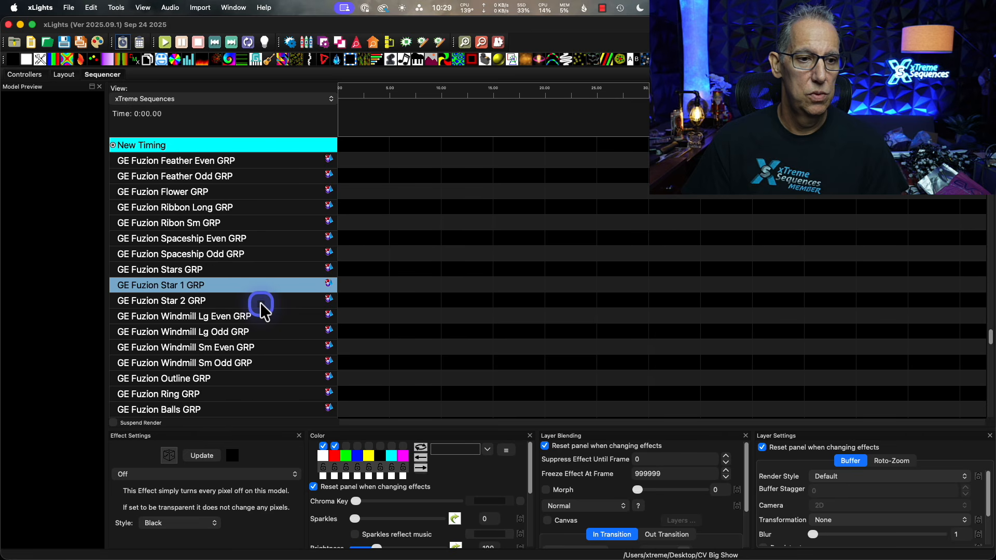
pyautogui.scroll(-16, 260, 303)
pyautogui.scroll(7, 260, 303)
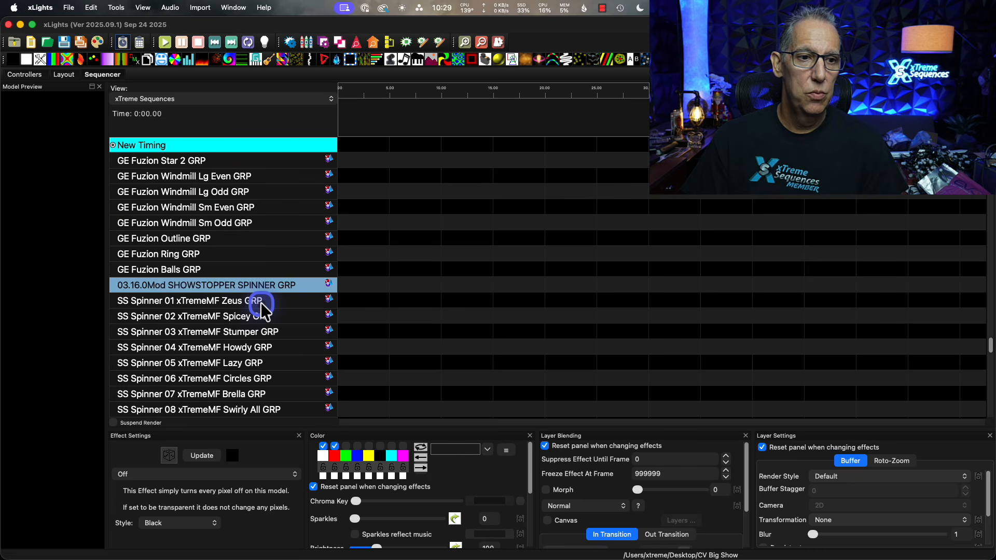
pyautogui.scroll(20, 260, 302)
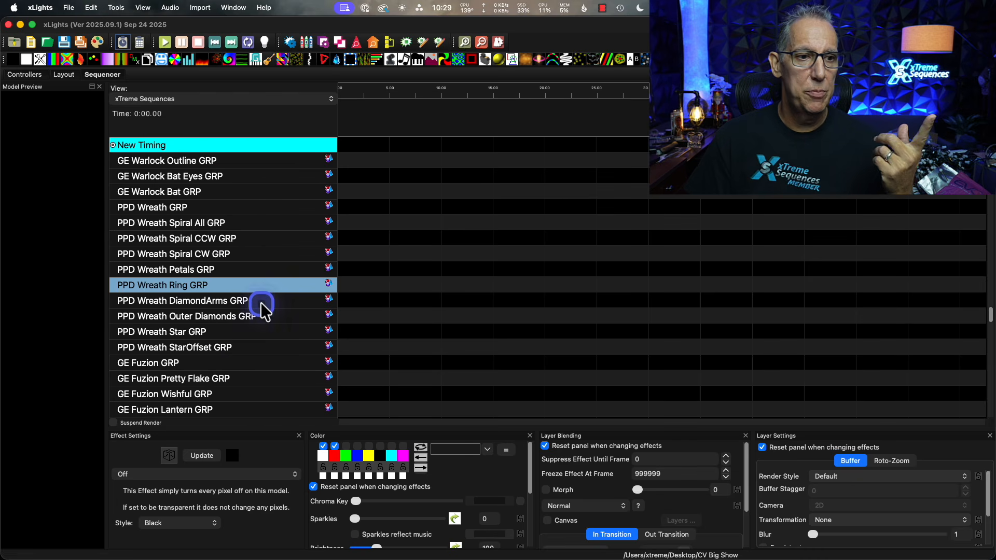
pyautogui.scroll(16, 261, 303)
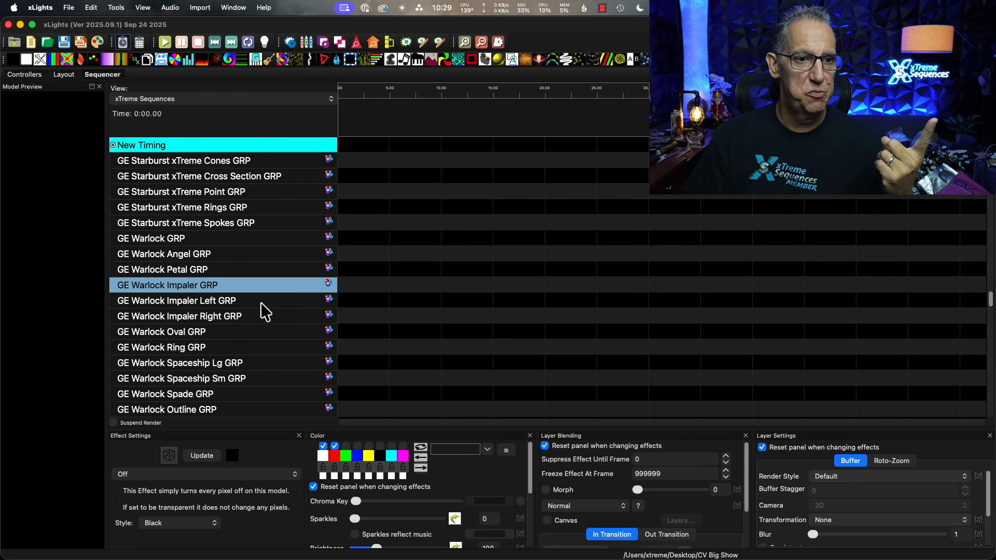
pyautogui.scroll(6, 261, 303)
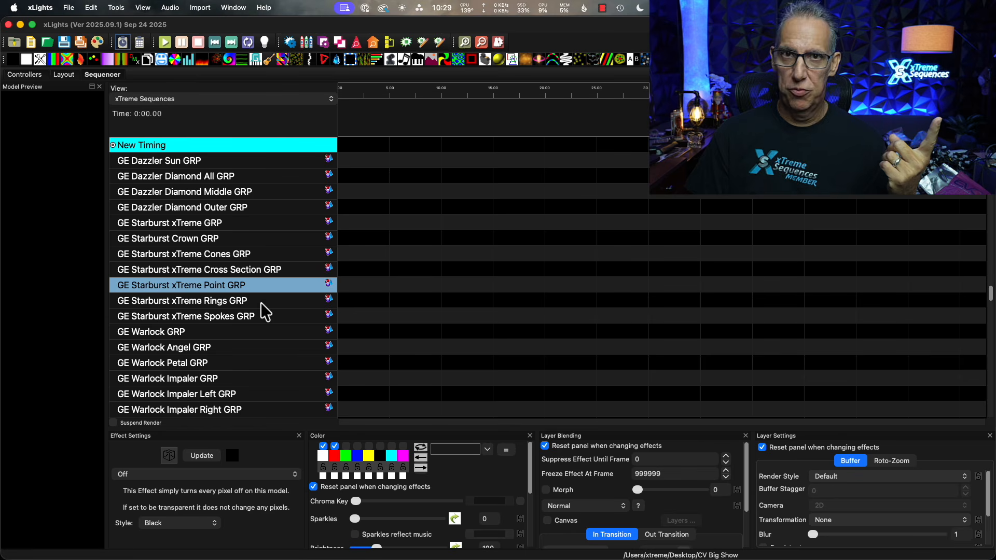
pyautogui.scroll(7, 261, 304)
pyautogui.scroll(-5, 263, 305)
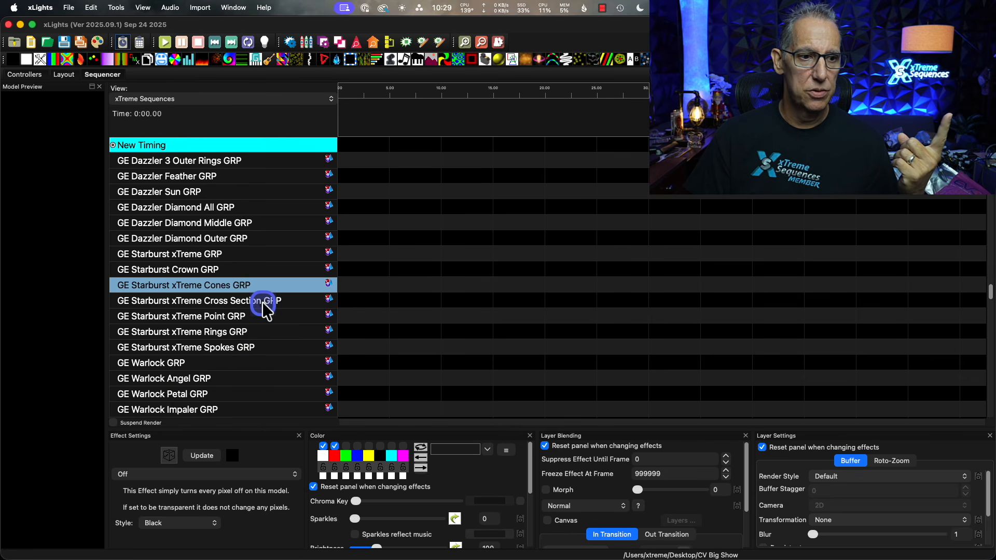
pyautogui.scroll(-4, 263, 304)
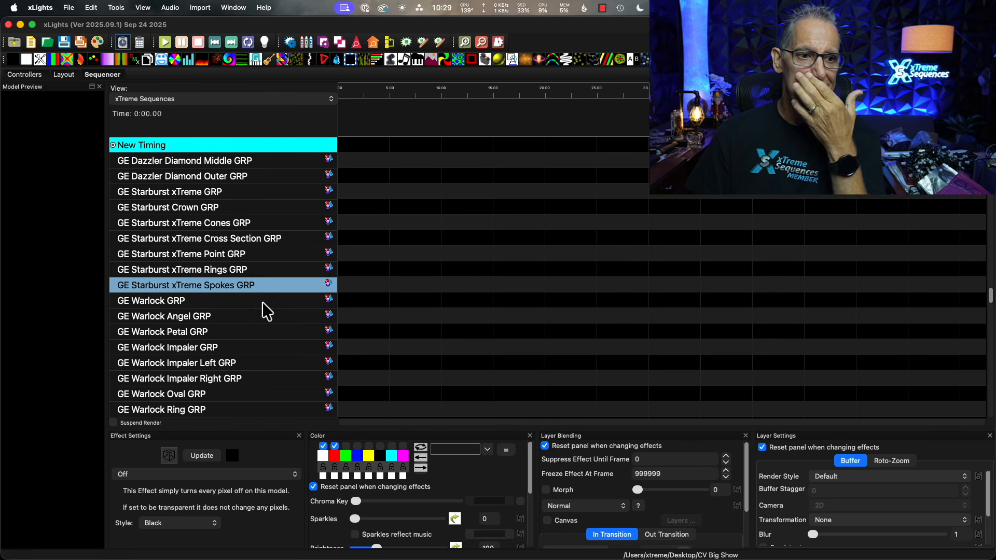
pyautogui.click(262, 303)
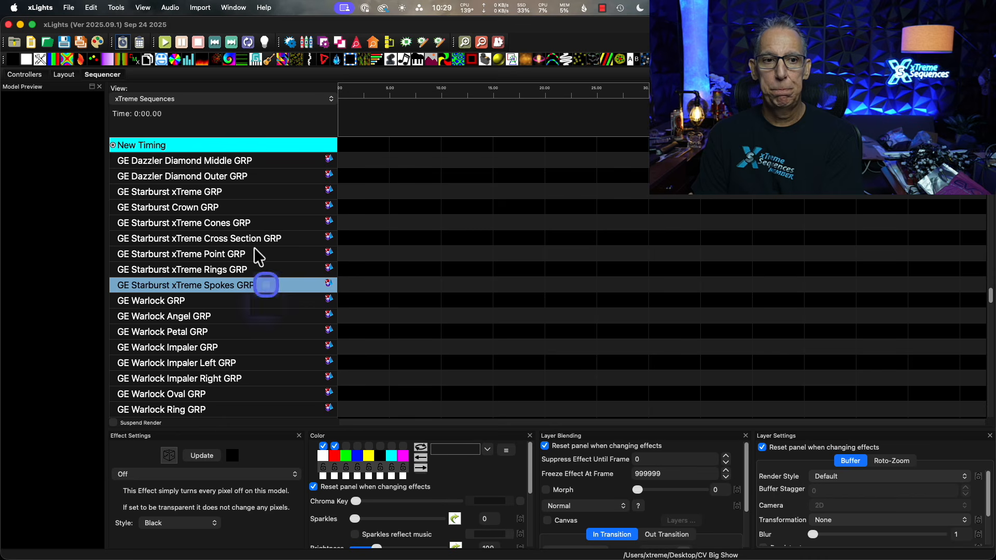
# Open the display elements editor, select the xTreme Sequences view, and review the GE Rosa Grande groups already added to it.
pyautogui.rightClick(226, 176)
pyautogui.click(301, 326)
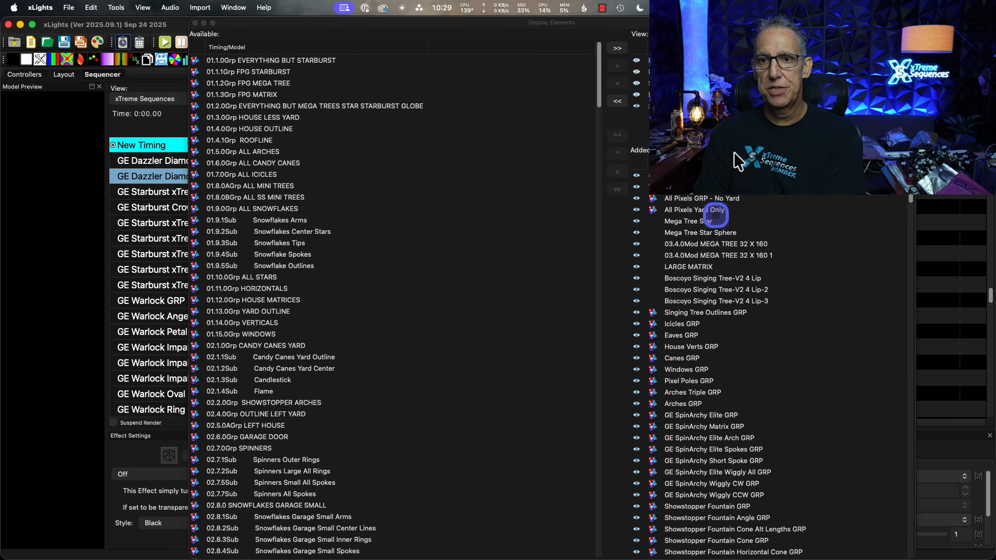
pyautogui.click(699, 107)
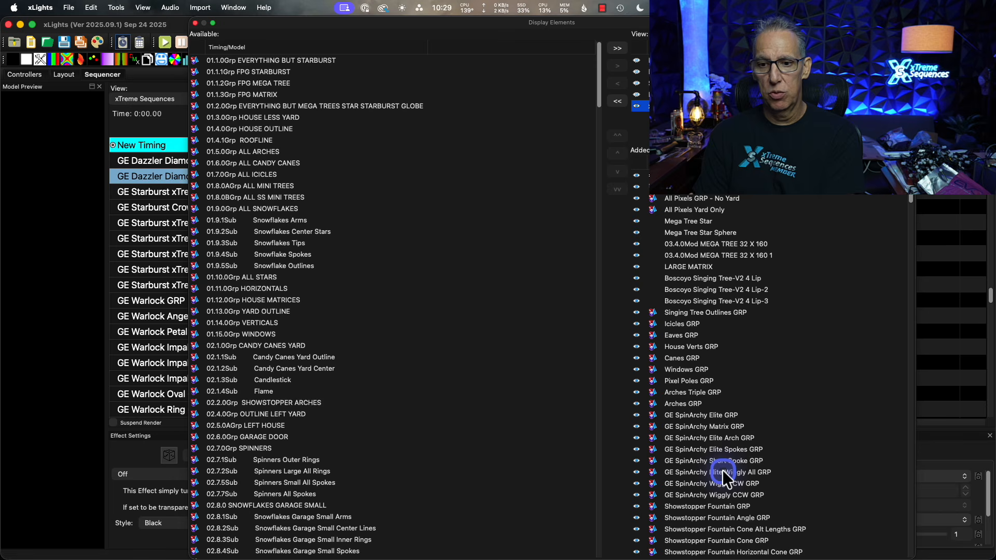
pyautogui.scroll(-15, 725, 469)
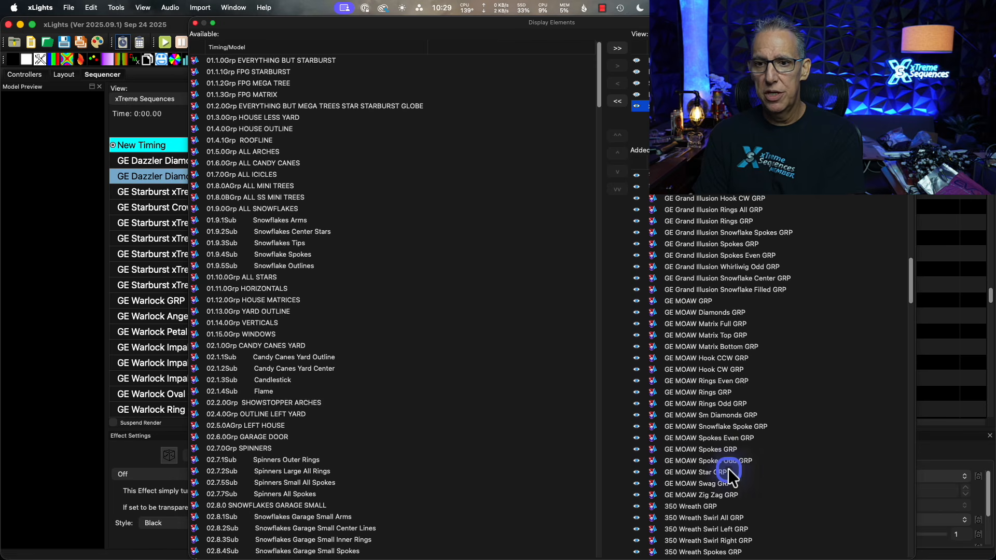
pyautogui.scroll(-10, 728, 473)
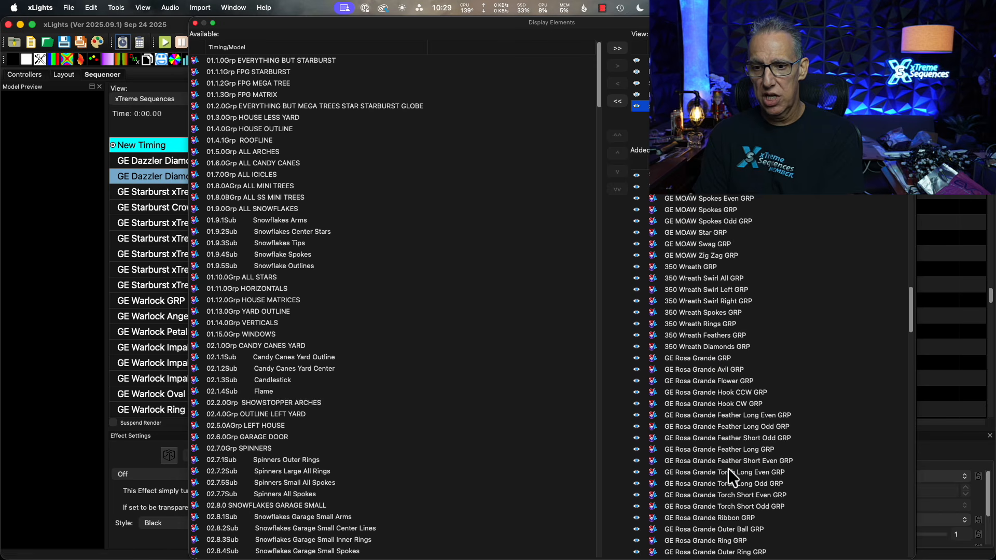
pyautogui.scroll(-5, 728, 470)
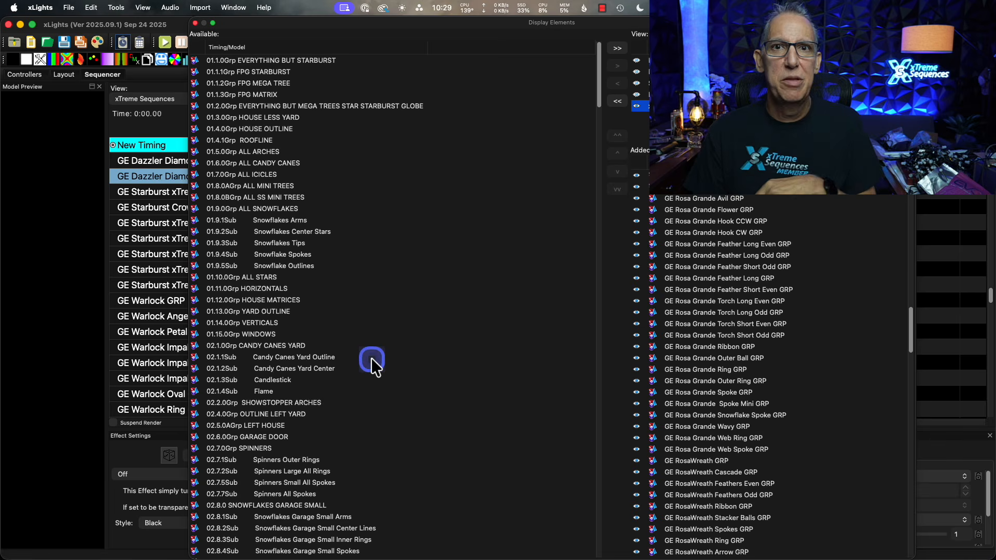
# Find the GE Rosa Grande Rotundra through Superfly groups among the available models, highlight all five, and clear the selection.
pyautogui.scroll(-15, 376, 360)
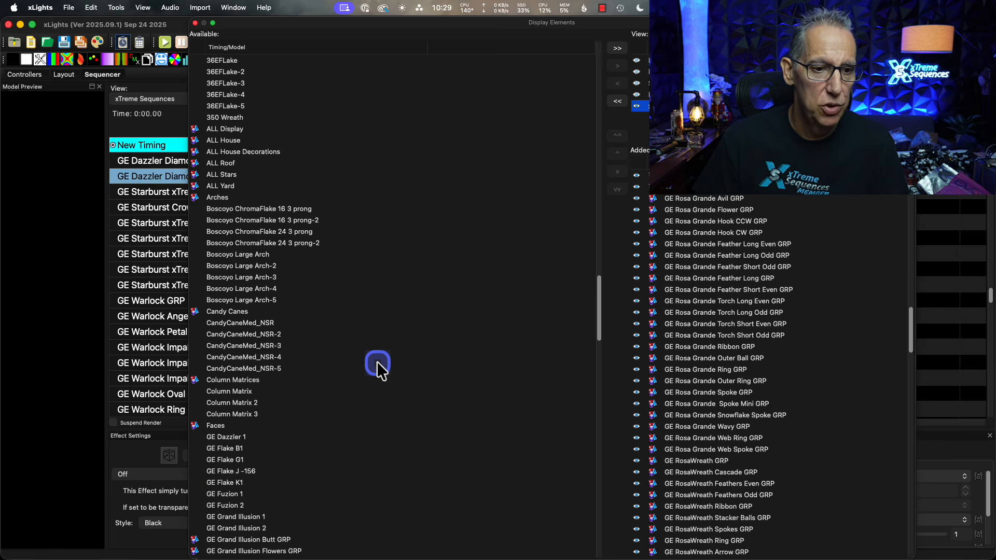
pyautogui.scroll(-12, 377, 363)
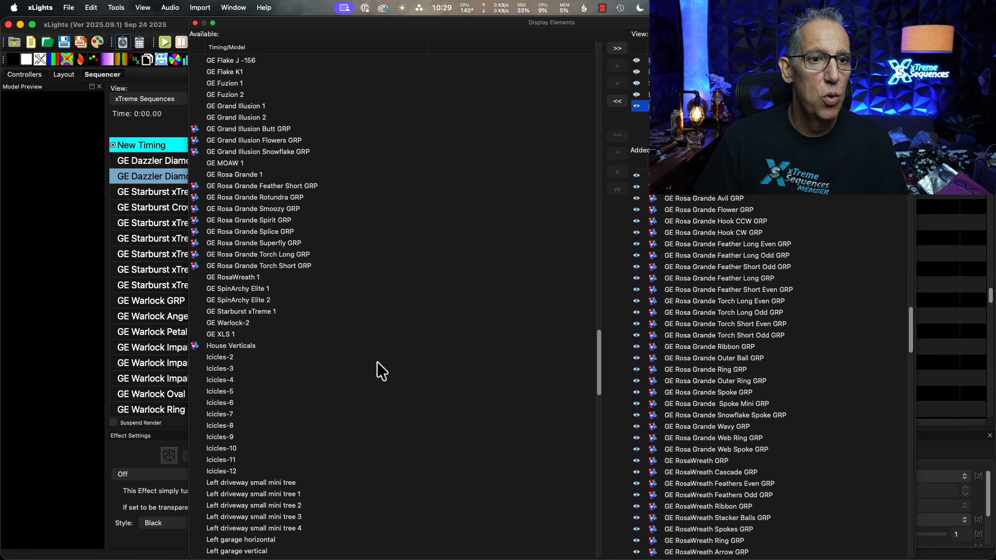
pyautogui.click(277, 200)
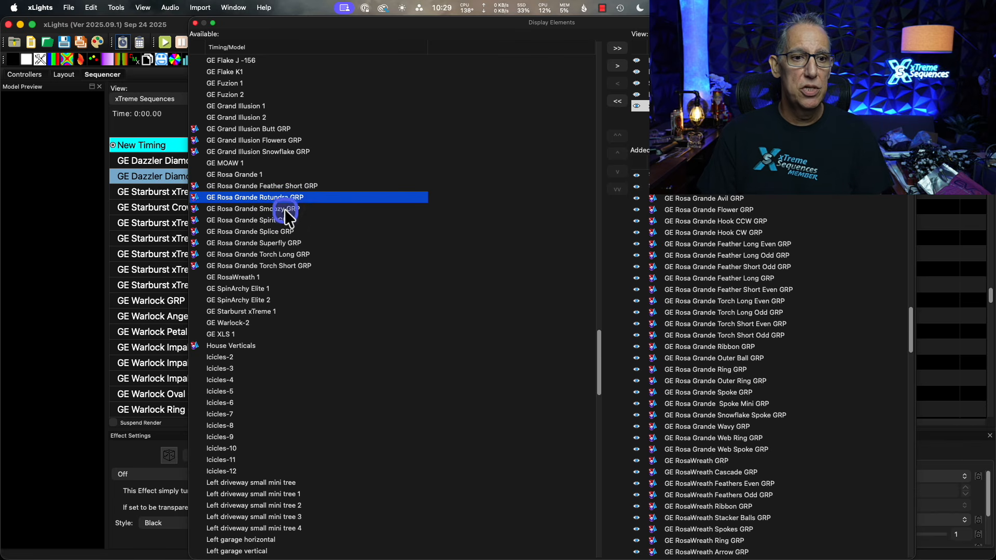
pyautogui.keyDown('shift'); pyautogui.click(278, 242); pyautogui.keyUp('shift')
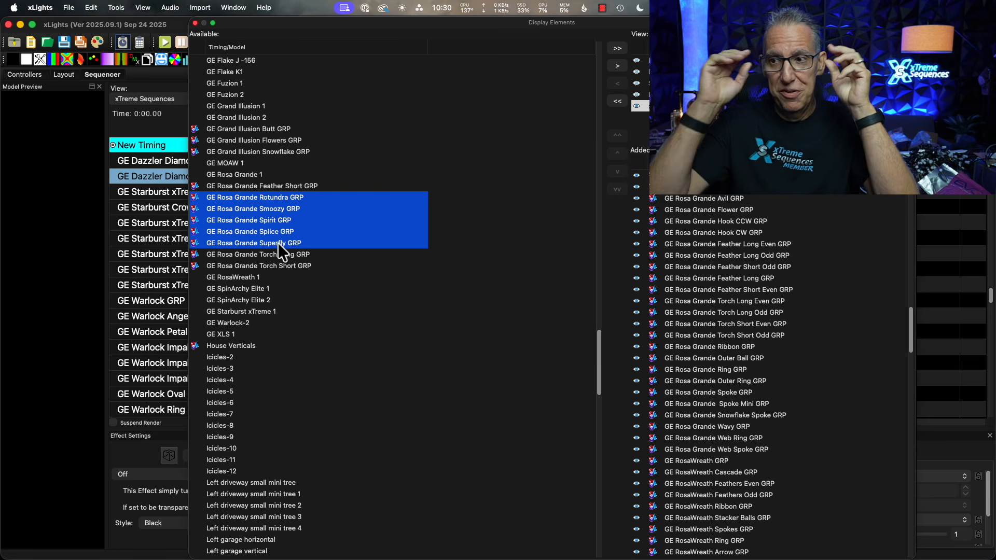
pyautogui.click(492, 349)
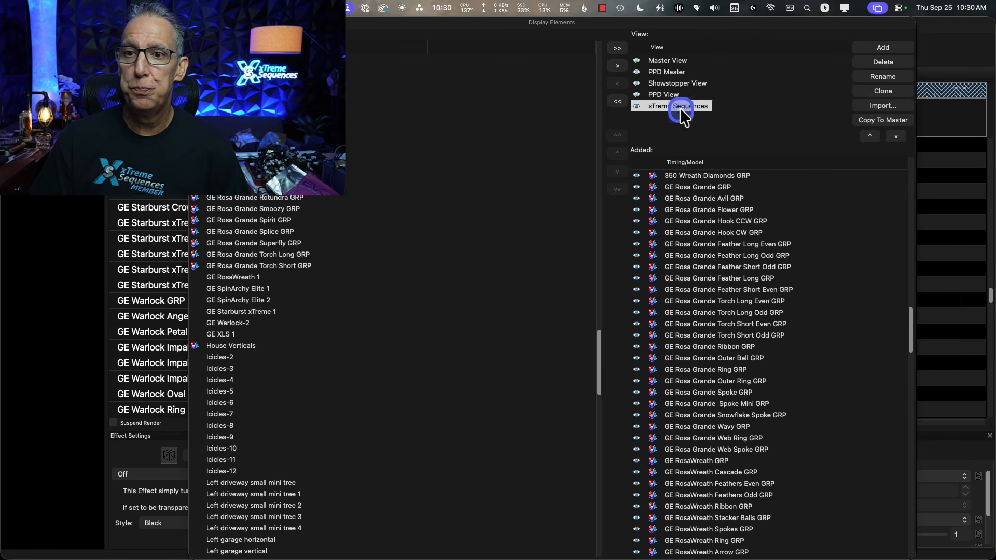
# Import the Main Sequence View from the layout file xlights_rgbeffects.xml in the Christmas 2025 folder.
pyautogui.click(681, 111)
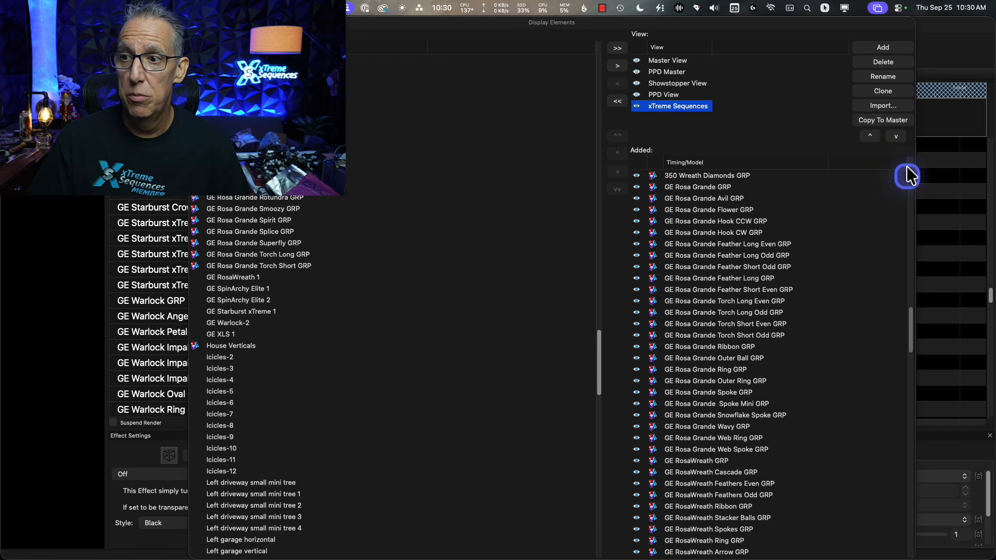
pyautogui.click(884, 105)
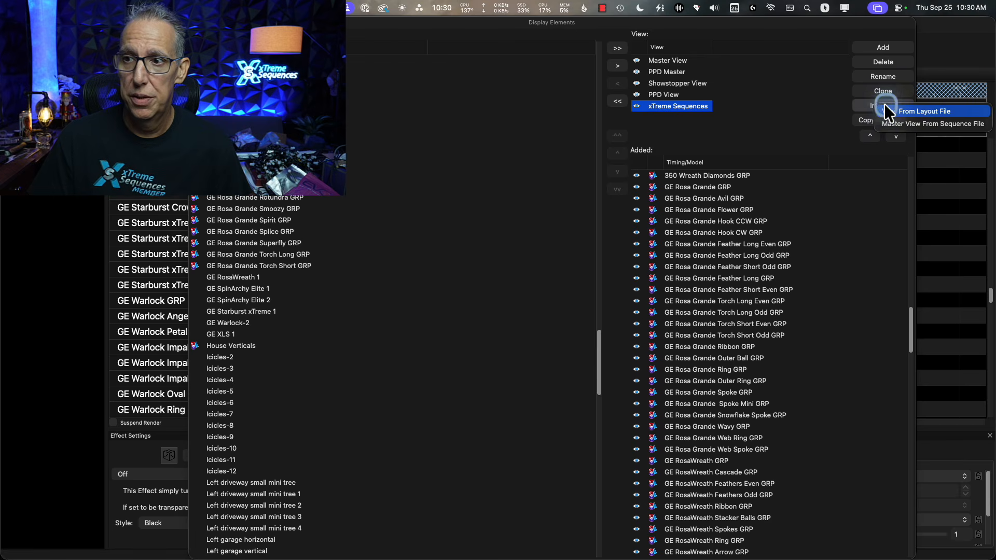
pyautogui.click(943, 111)
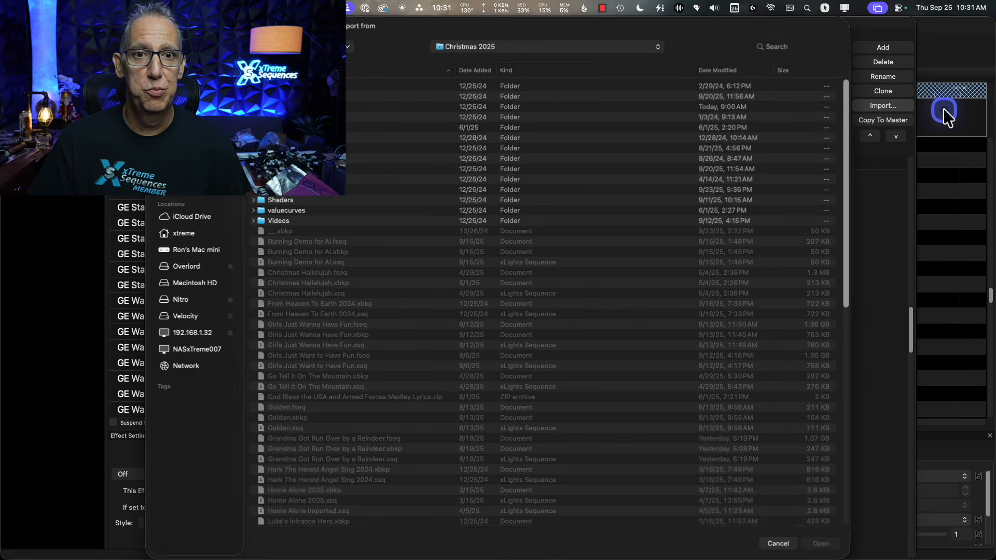
pyautogui.scroll(-15, 457, 410)
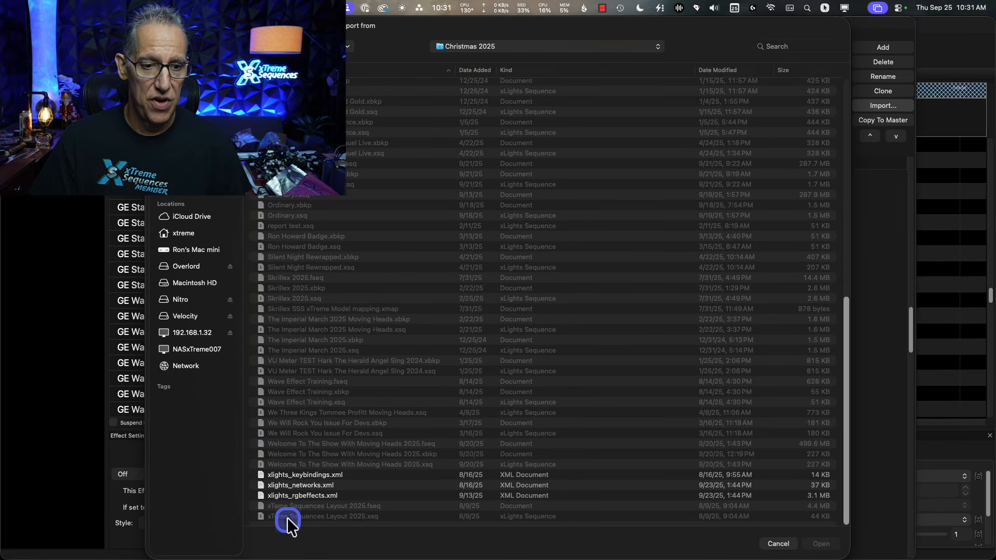
pyautogui.click(293, 497)
pyautogui.click(821, 549)
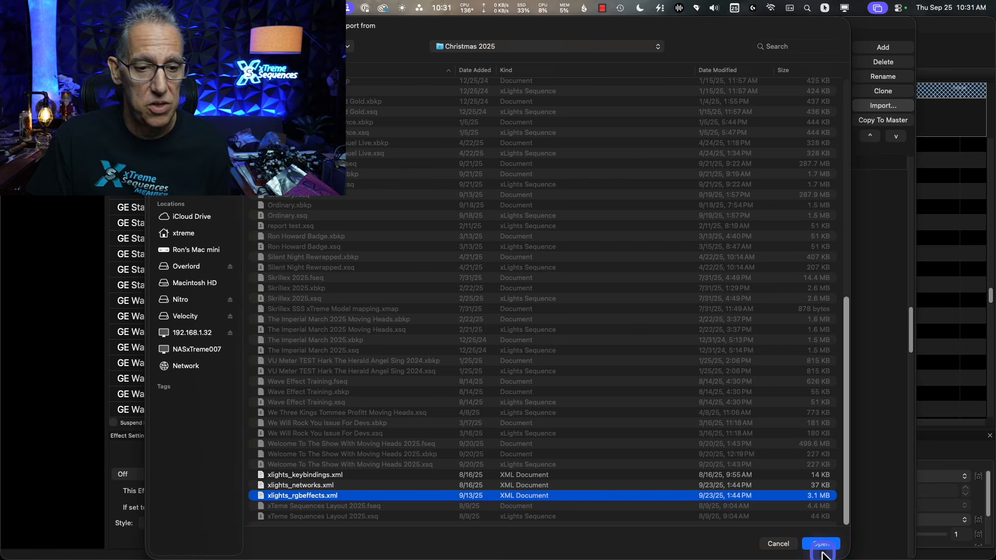
pyautogui.click(824, 550)
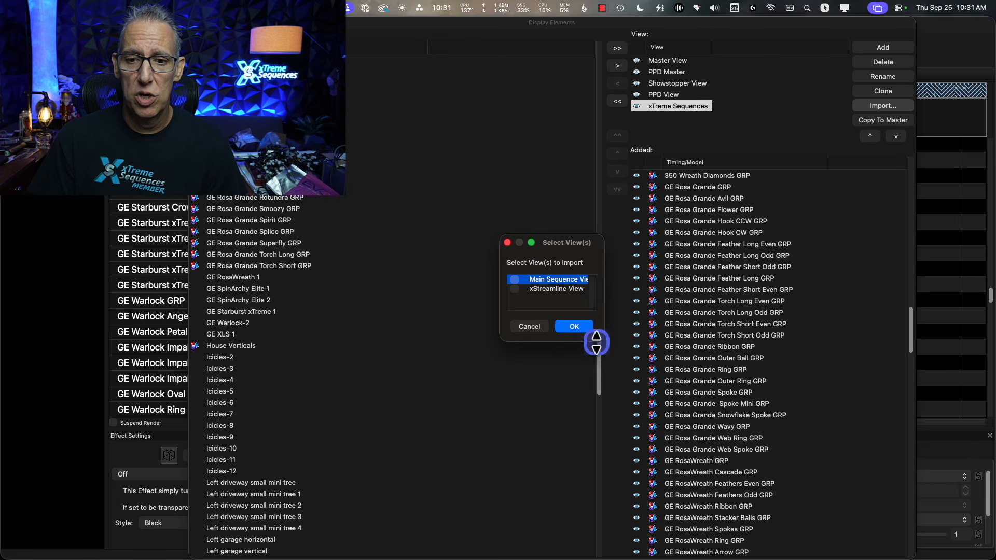
pyautogui.moveTo(609, 343); pyautogui.dragTo(744, 439)
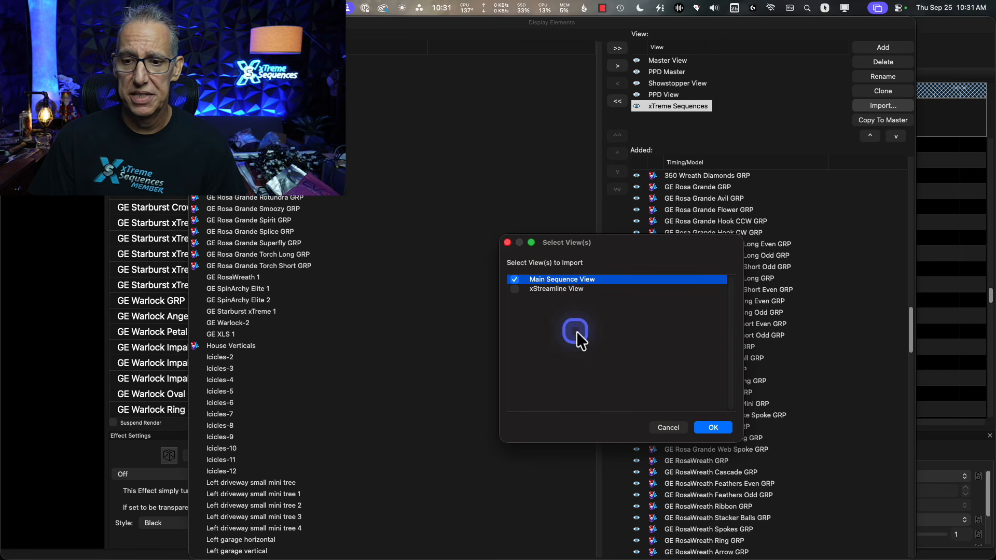
pyautogui.click(718, 427)
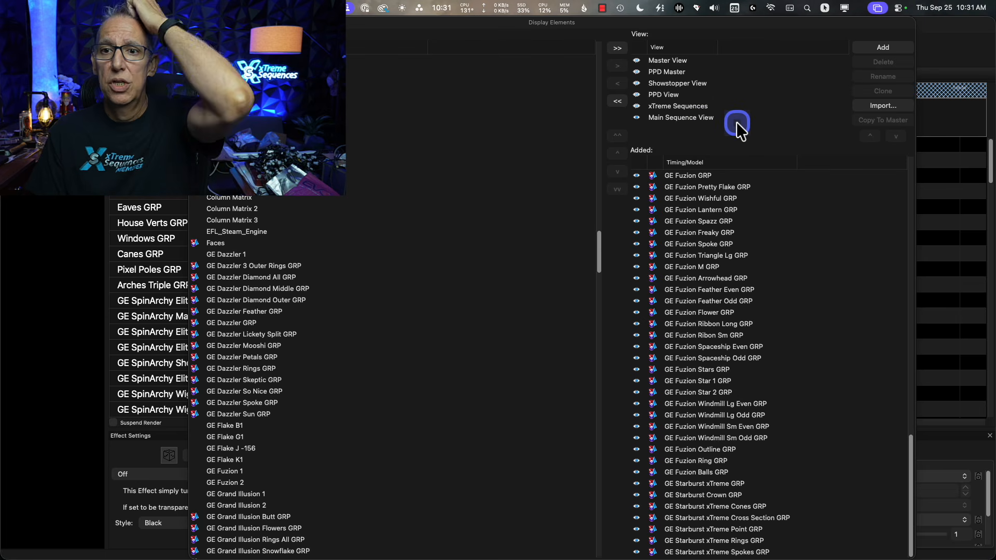
# Select the imported Main Sequence View and locate the GE Rosa Grande groups among its added models.
pyautogui.click(682, 122)
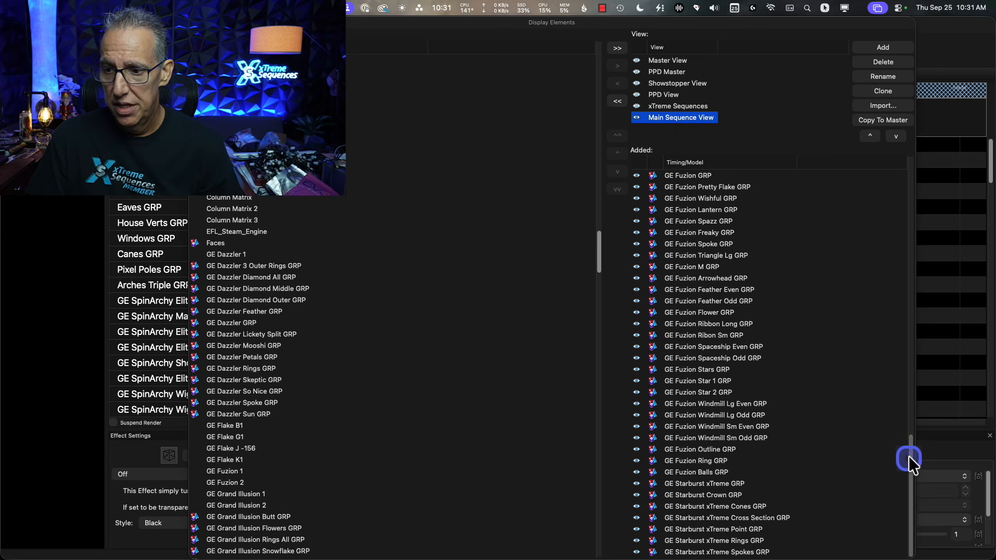
pyautogui.moveTo(907, 455); pyautogui.dragTo(909, 390)
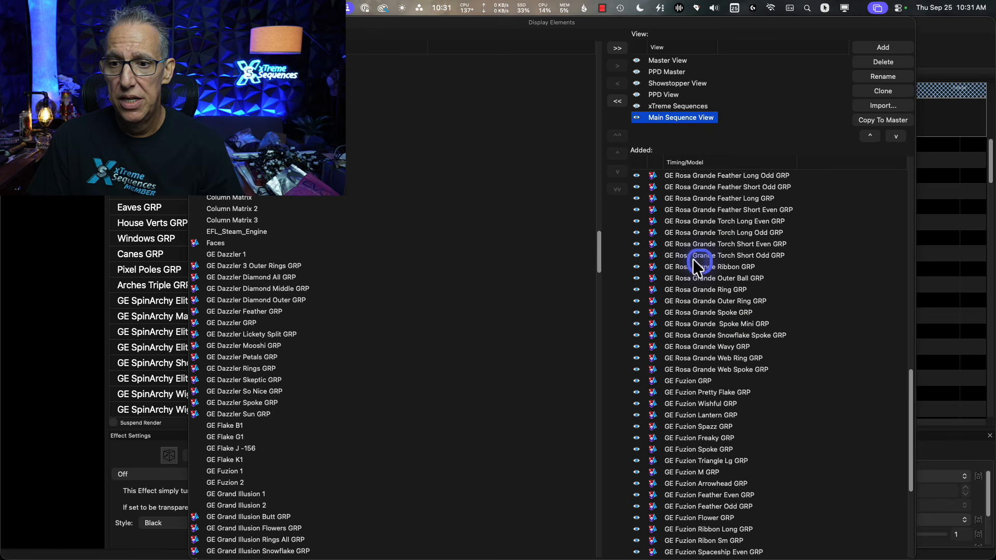
pyautogui.scroll(3, 784, 356)
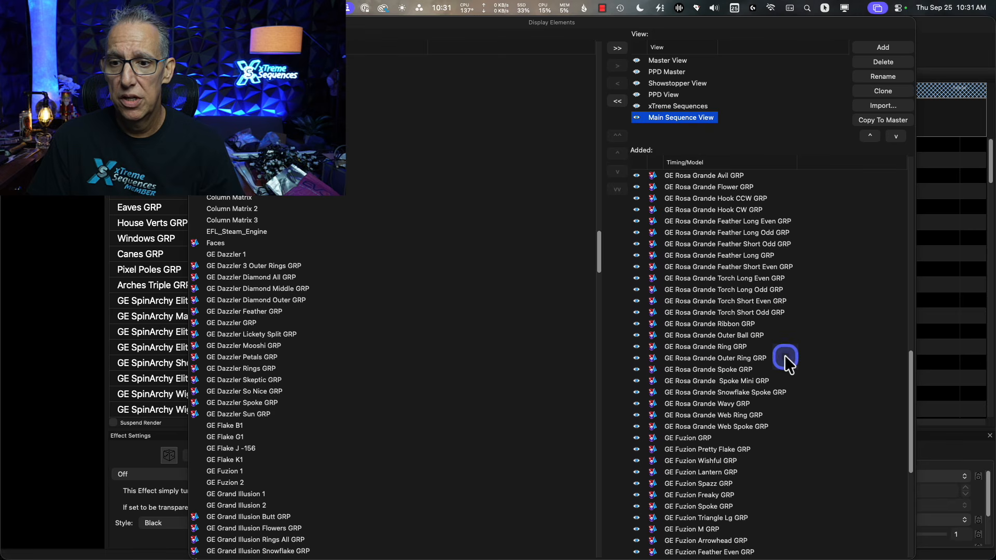
pyautogui.scroll(4, 727, 357)
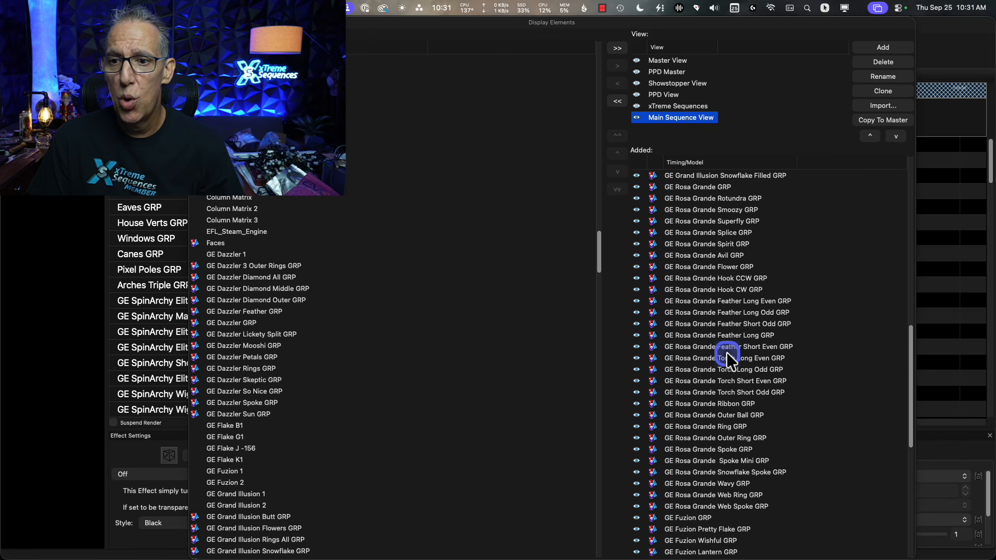
pyautogui.scroll(2, 727, 359)
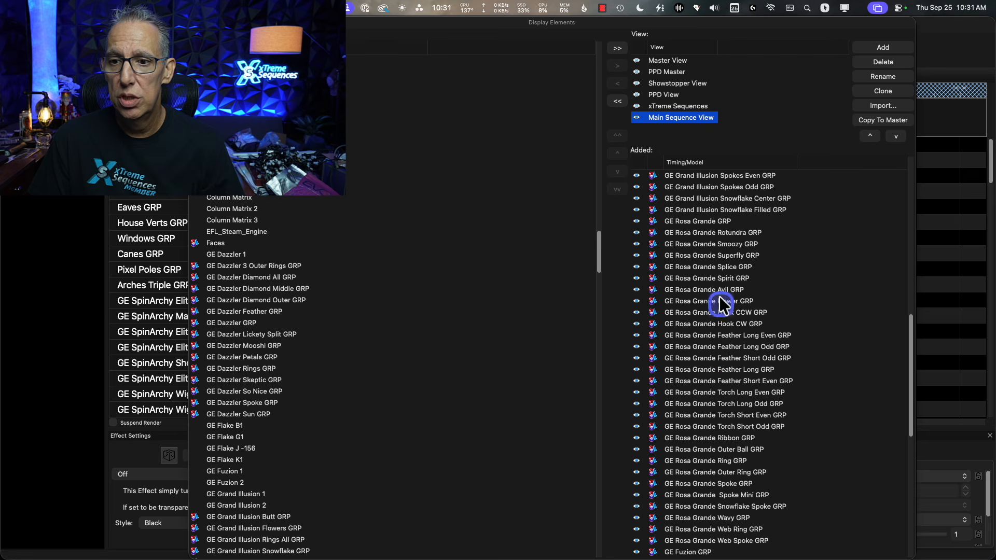
# Highlight GE Rosa Grande GRP and the Rotundra, Smoozy, Superfly, Splice and Spirit groups one at a time in the Main Sequence View.
pyautogui.click(722, 233)
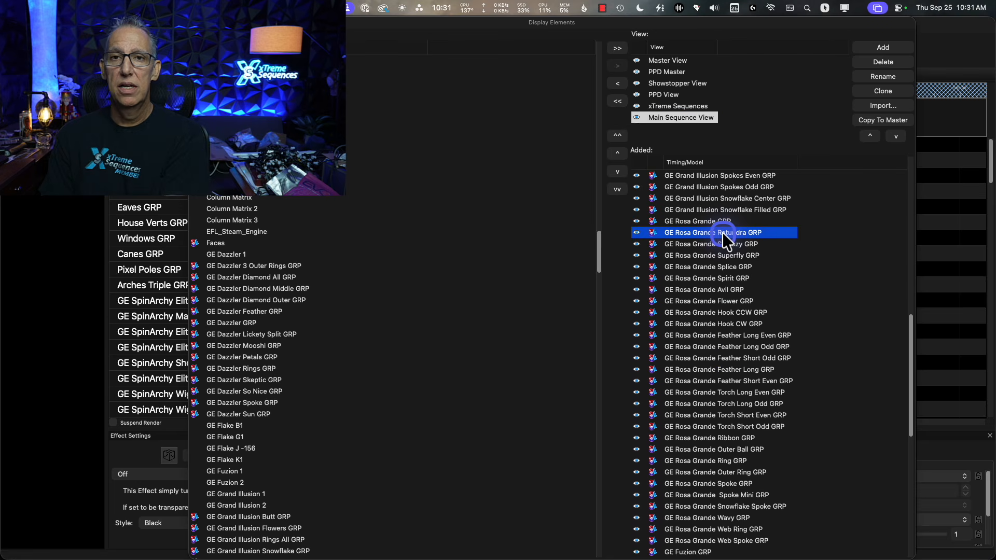
pyautogui.click(720, 220)
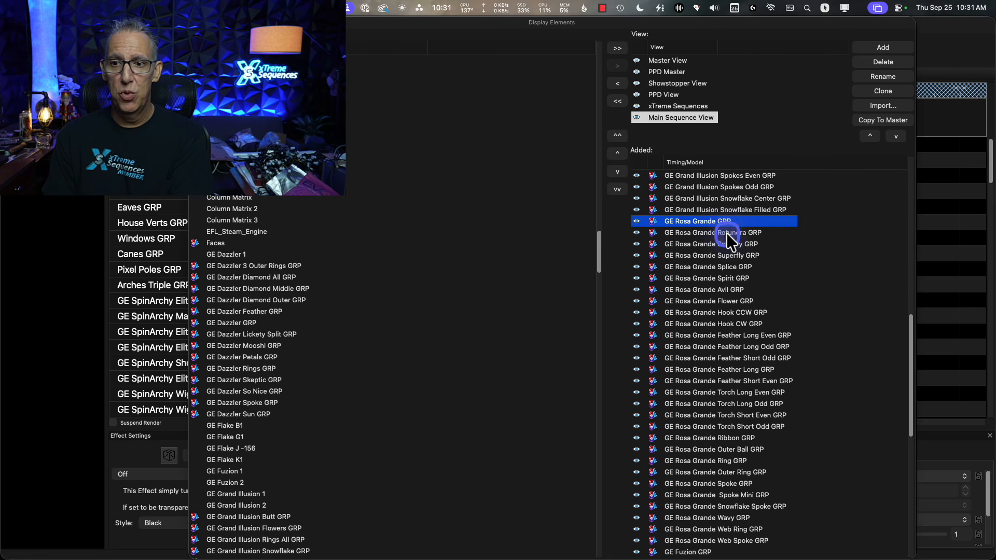
pyautogui.click(726, 232)
pyautogui.click(734, 244)
pyautogui.click(742, 256)
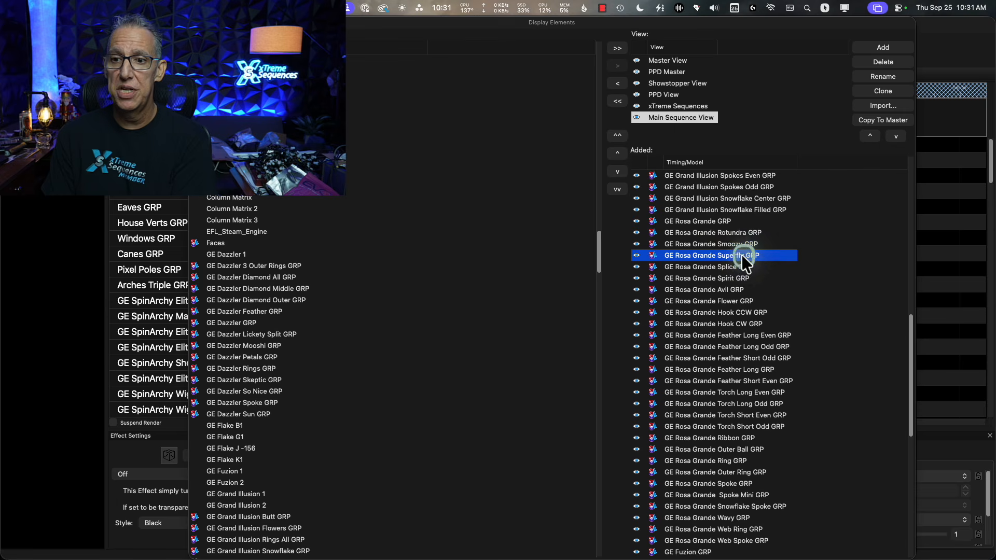
pyautogui.click(745, 266)
pyautogui.click(741, 276)
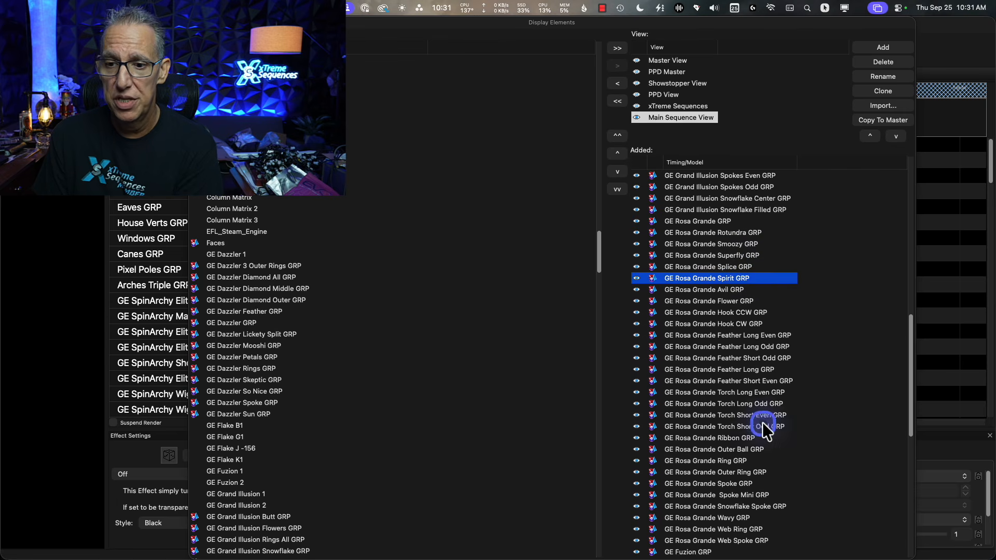
# Copy the Main Sequence View to the master view and close the display elements editor.
pyautogui.scroll(-10, 752, 409)
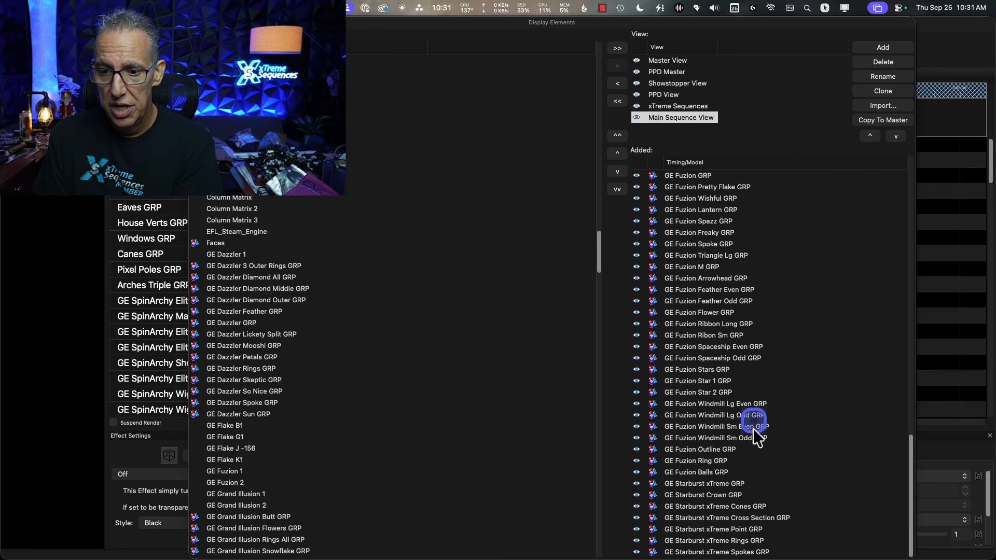
pyautogui.scroll(20, 739, 531)
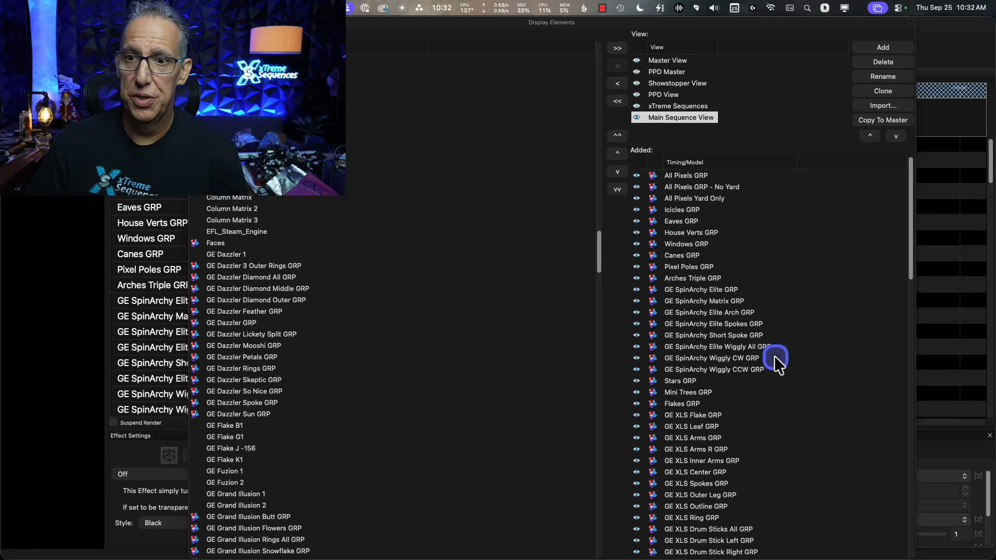
pyautogui.click(889, 122)
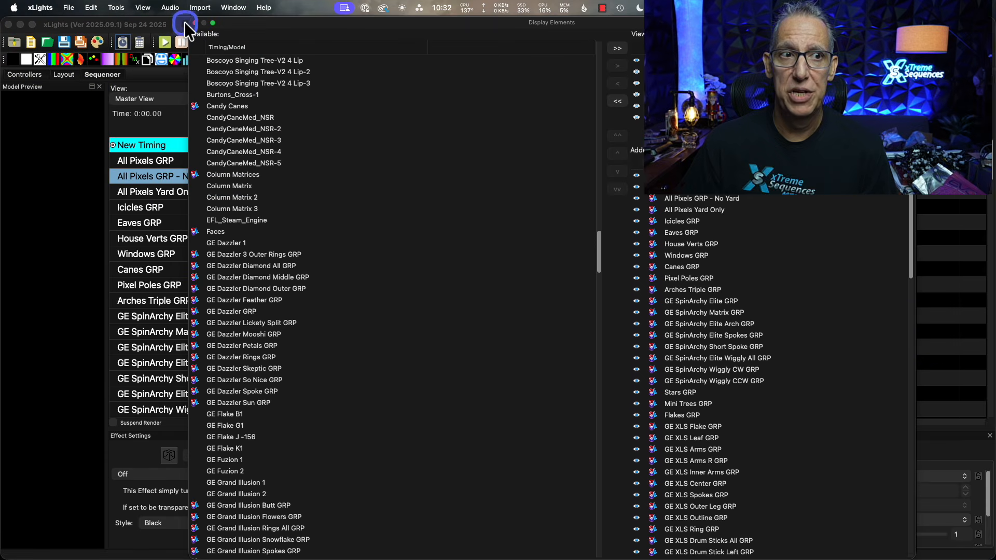
pyautogui.click(193, 22)
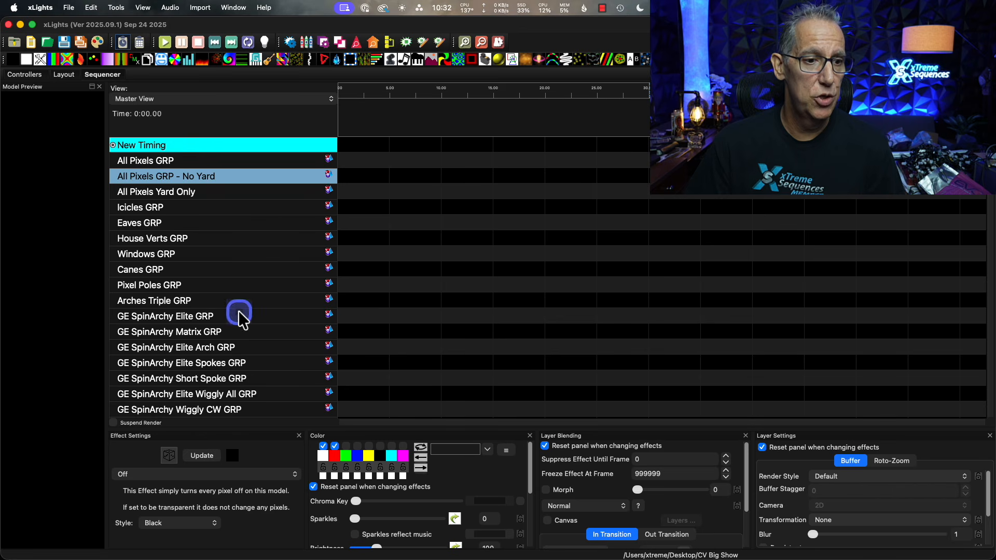
# Look through the Master View's sequencer rows for the GE Rosa Grande groups, including Rotundra, Smoozy, Superfly, Splice and Spirit.
pyautogui.scroll(-3, 239, 309)
pyautogui.scroll(3, 252, 343)
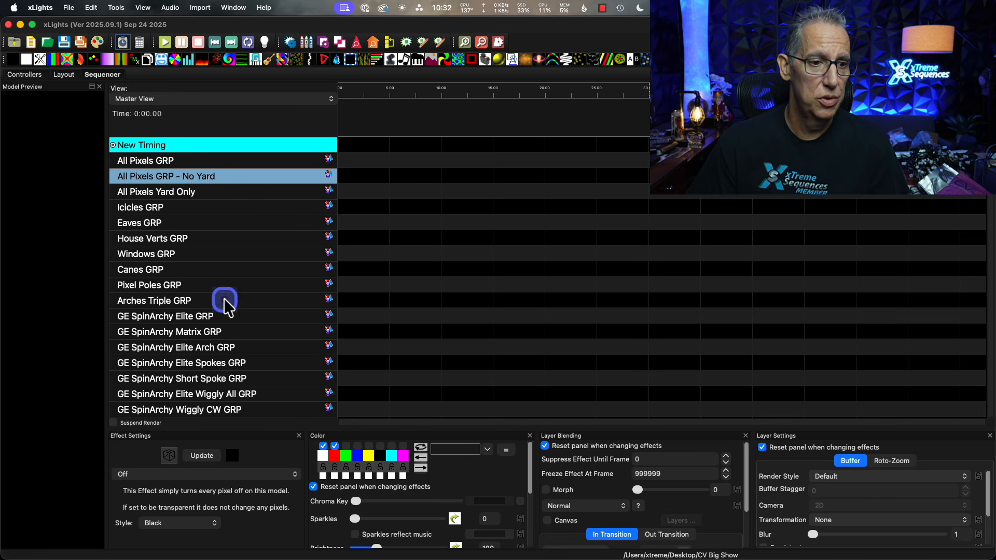
pyautogui.scroll(-3, 223, 298)
pyautogui.scroll(-7, 237, 319)
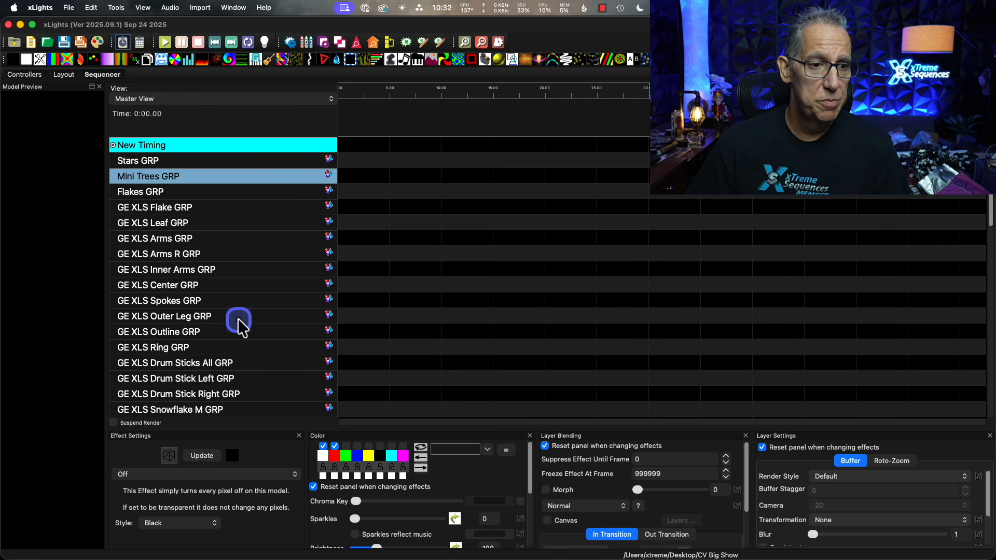
pyautogui.scroll(-6, 238, 319)
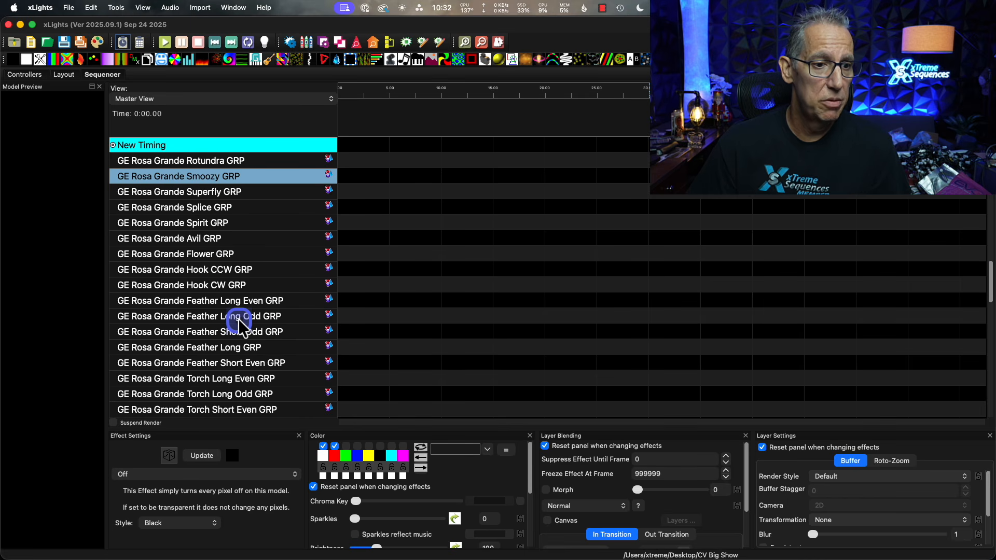
pyautogui.scroll(3, 238, 322)
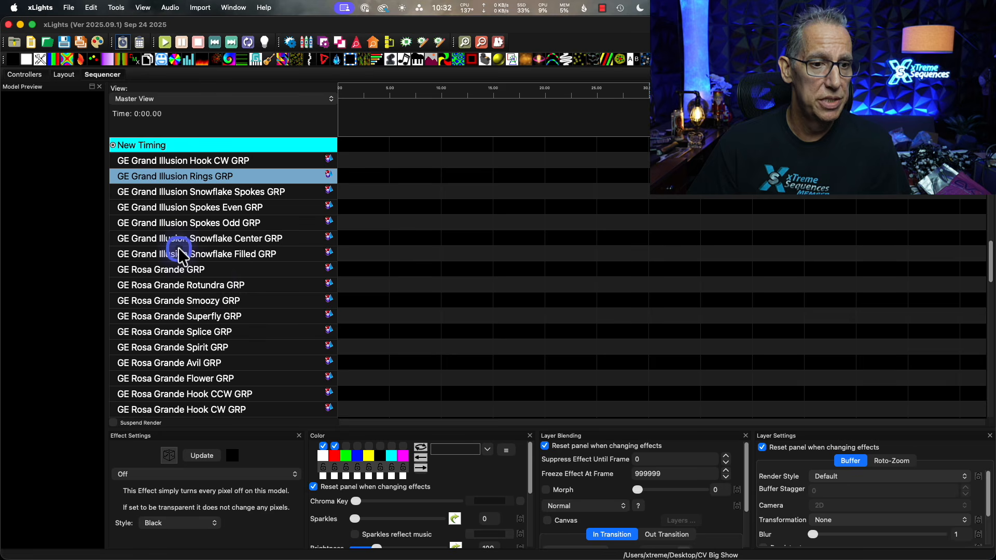
pyautogui.scroll(1, 213, 284)
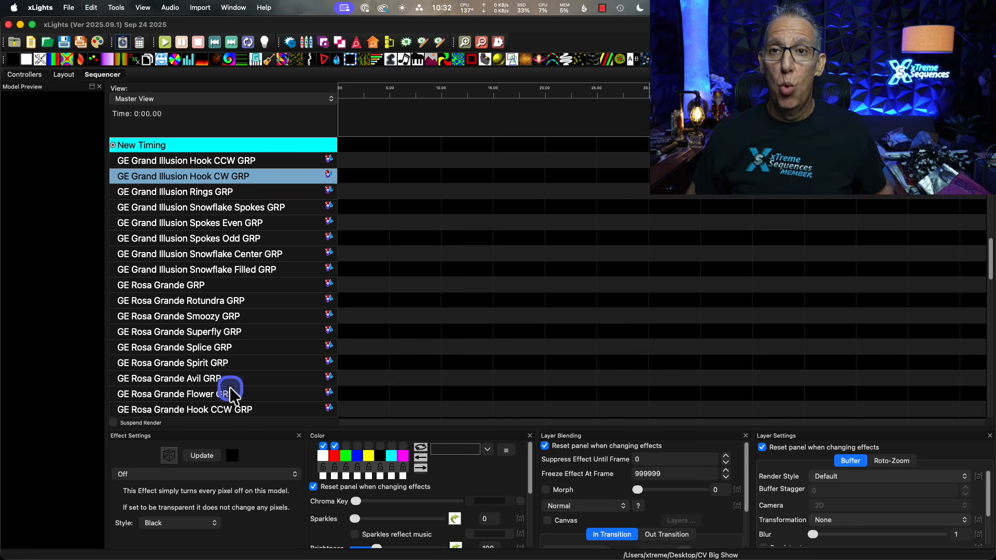
pyautogui.scroll(-3, 234, 366)
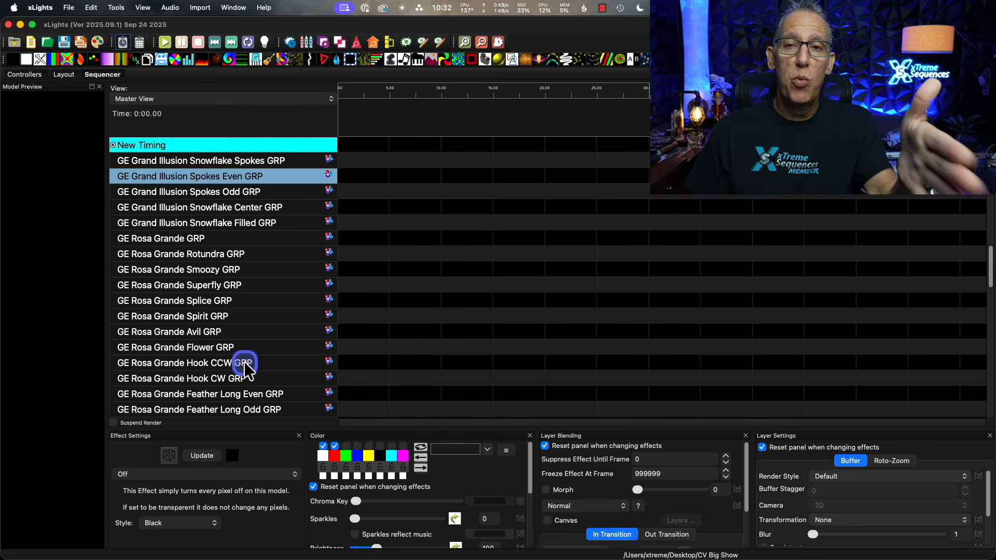
pyautogui.scroll(5, 247, 366)
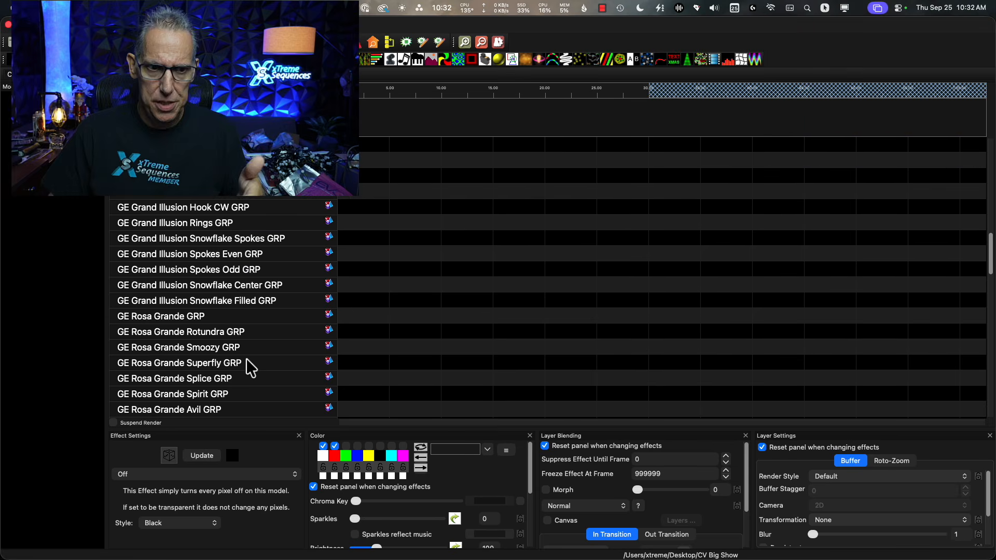
# Reopen the display elements editor, compare the xTreme Sequences, Main Sequence and Master views, and return to the Master View's first sequencer rows.
pyautogui.rightClick(265, 254)
pyautogui.click(331, 402)
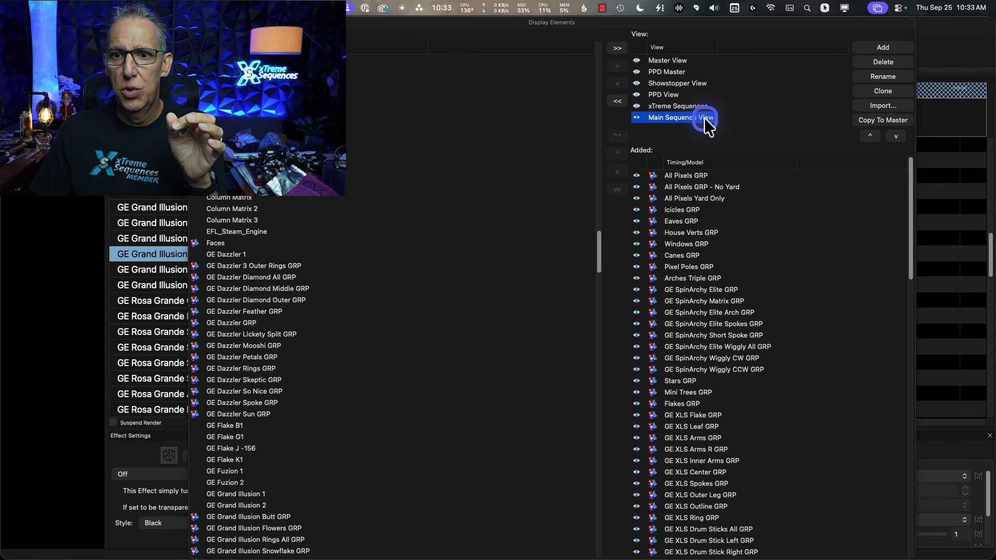
pyautogui.click(690, 108)
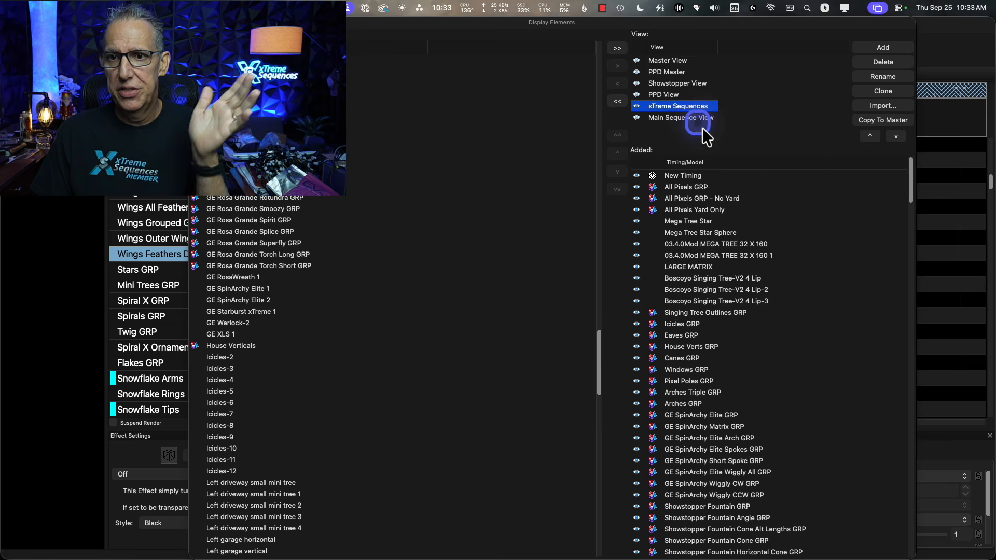
pyautogui.click(701, 117)
pyautogui.click(679, 64)
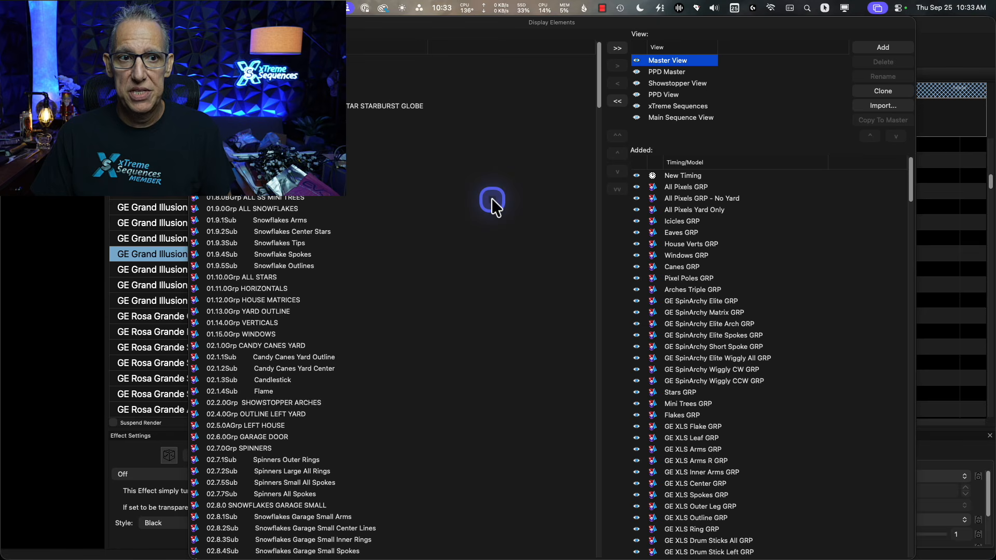
pyautogui.click(195, 24)
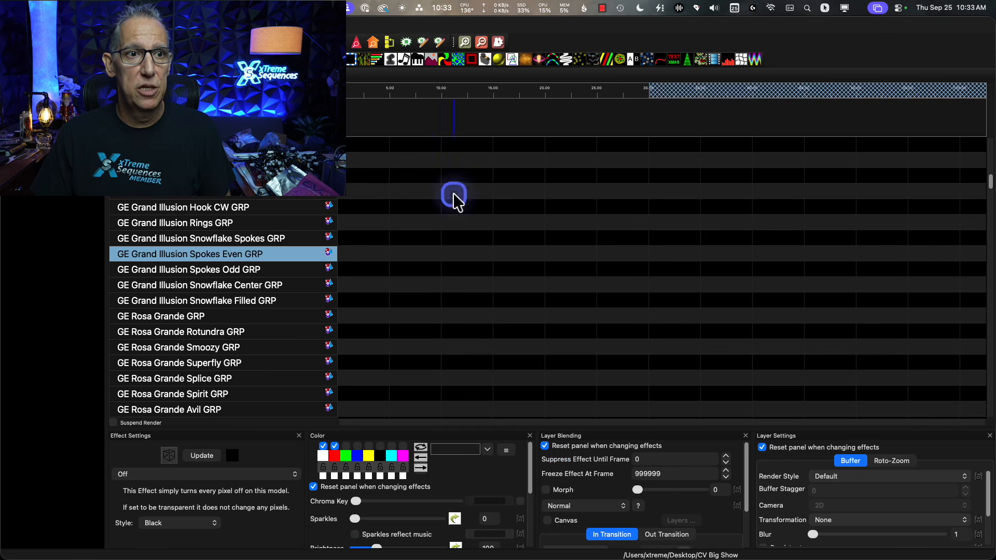
pyautogui.scroll(15, 176, 218)
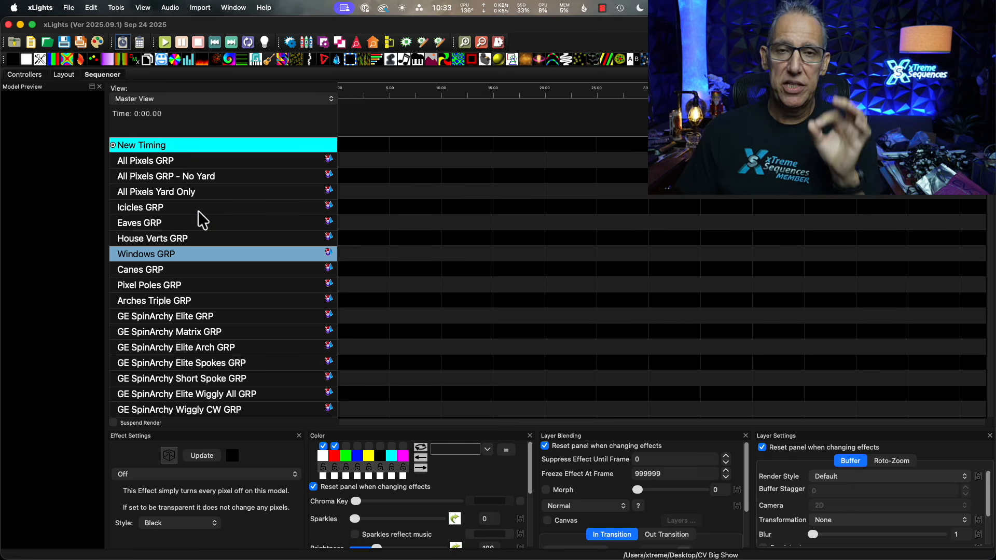
pyautogui.click(64, 74)
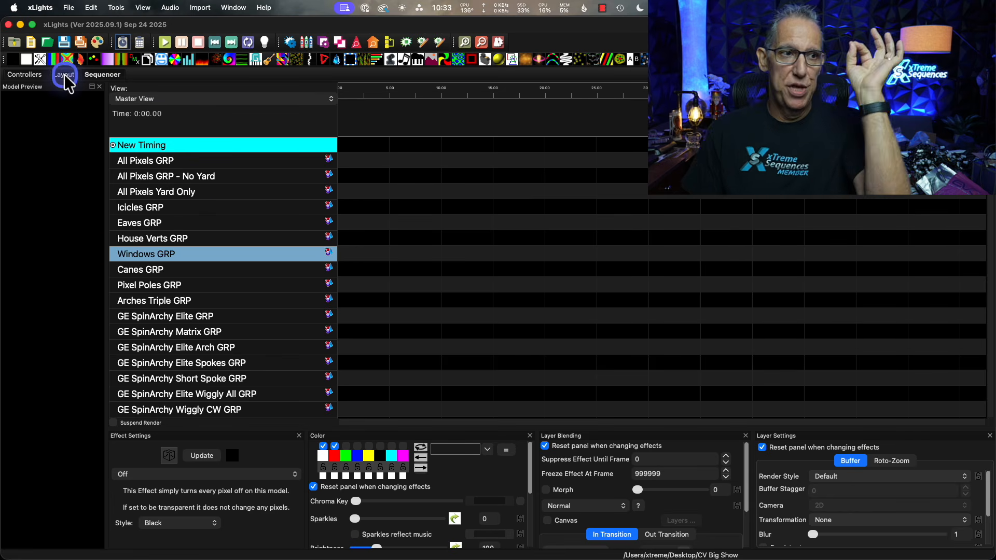
pyautogui.click(380, 275)
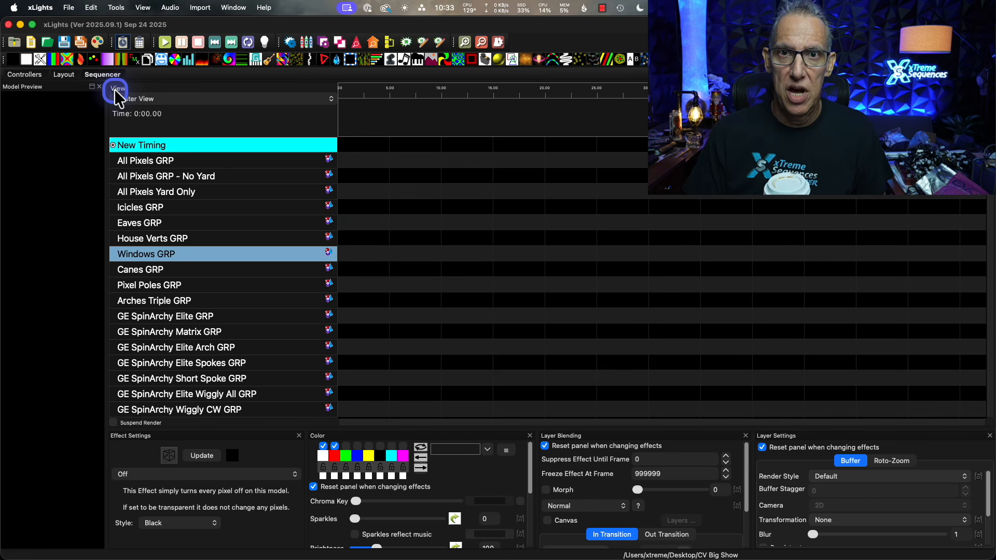
# Return to the layout, delete the GE Rosa Grande 1 model from the side of the house, and save.
pyautogui.click(63, 76)
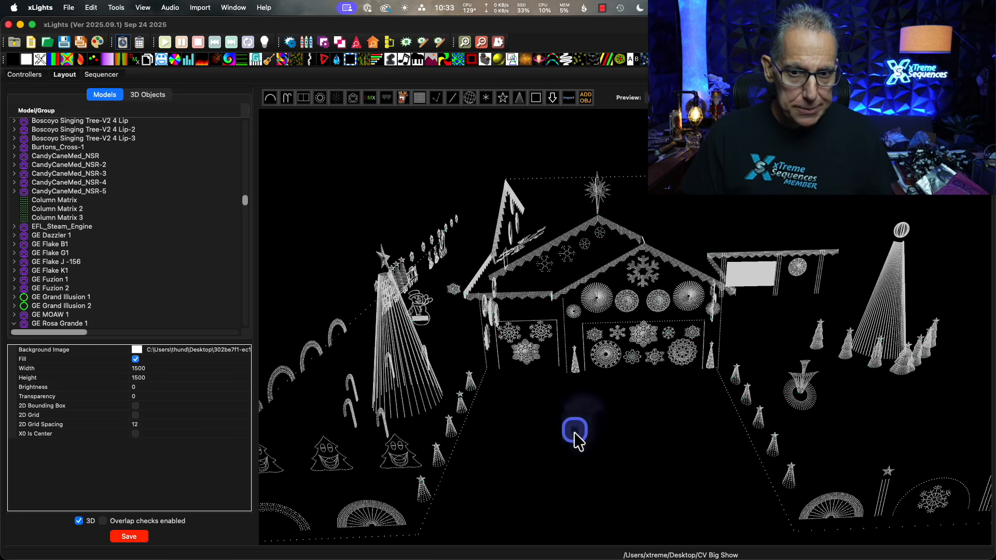
pyautogui.moveTo(573, 432); pyautogui.dragTo(642, 428)
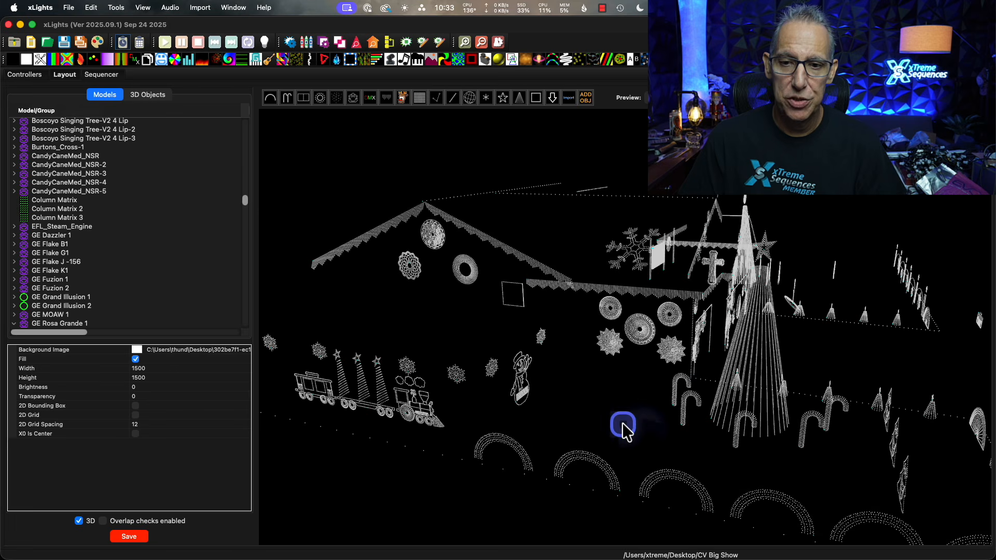
pyautogui.click(638, 343)
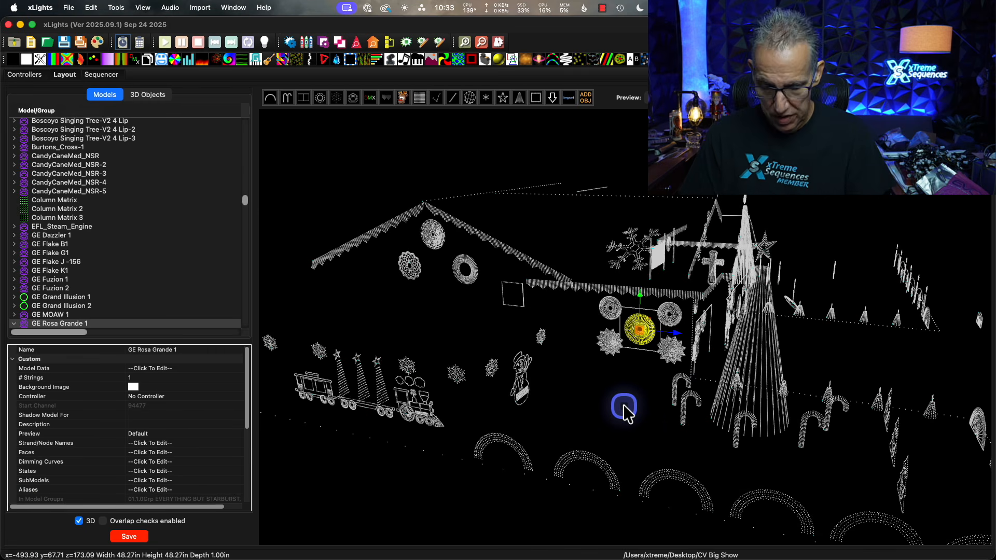
pyautogui.press('Delete')
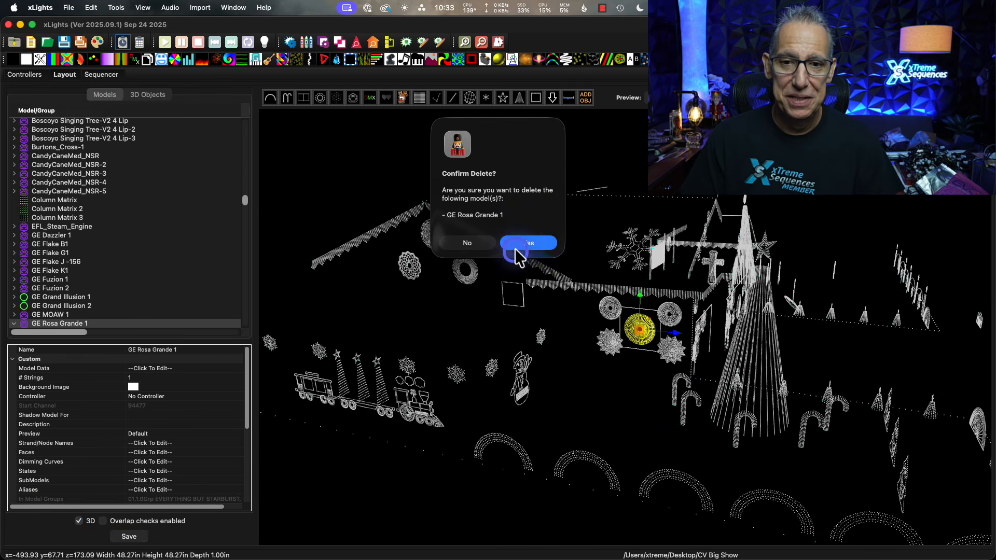
pyautogui.click(520, 242)
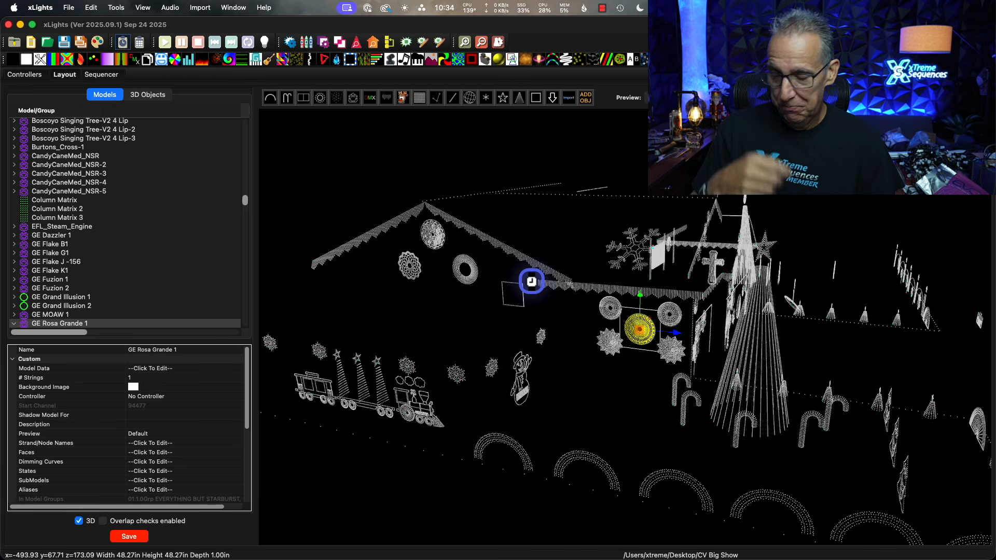
pyautogui.click(532, 285)
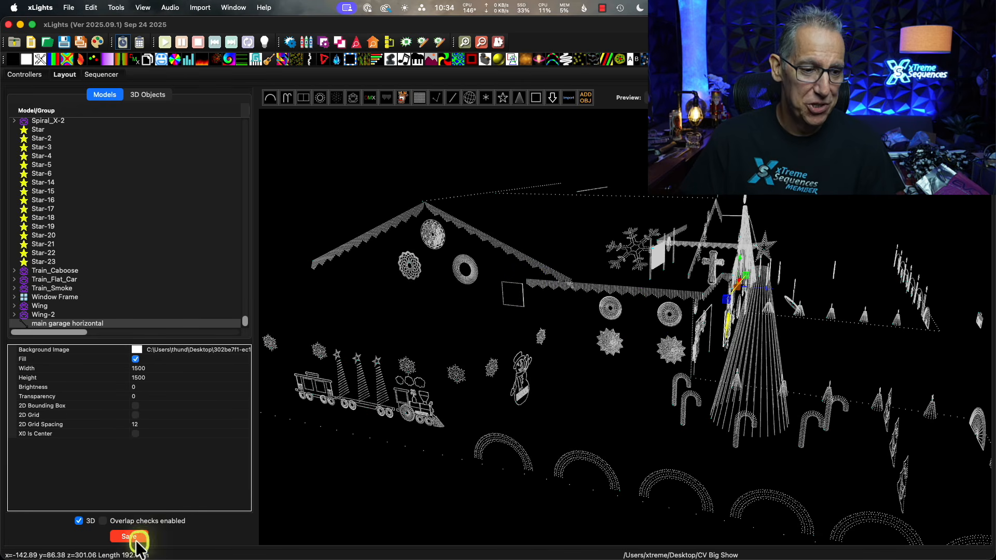
# Delete all empty model groups and save the layout.
pyautogui.rightClick(80, 211)
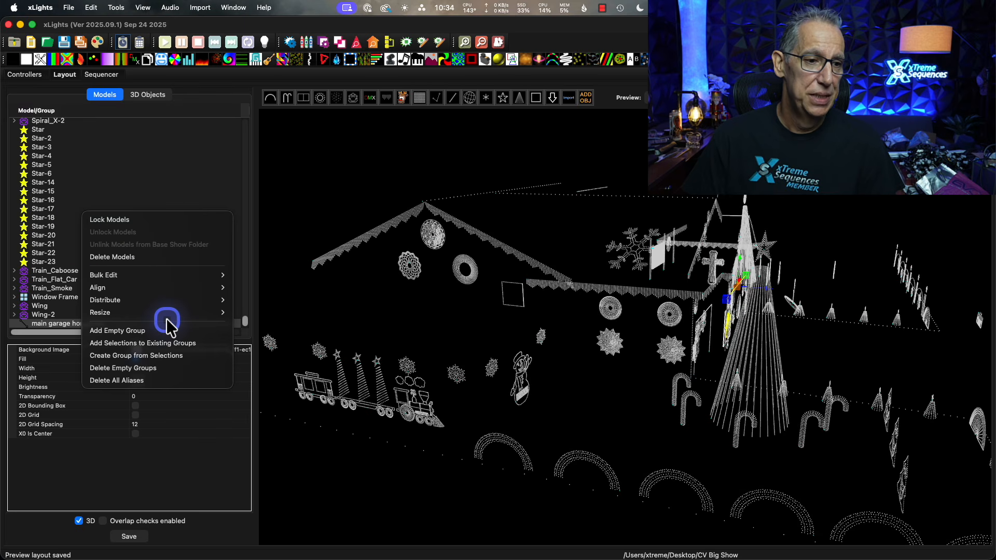
pyautogui.click(145, 368)
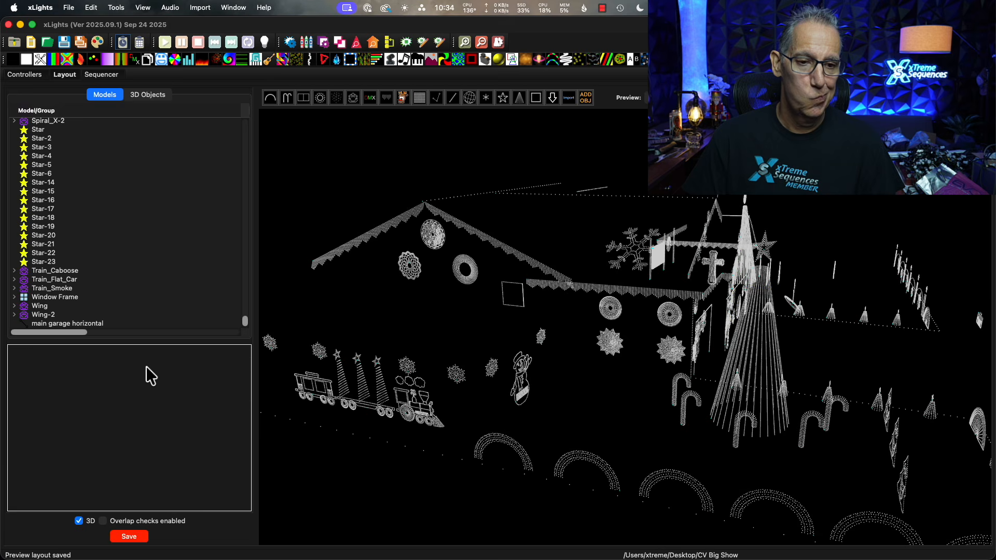
pyautogui.click(136, 538)
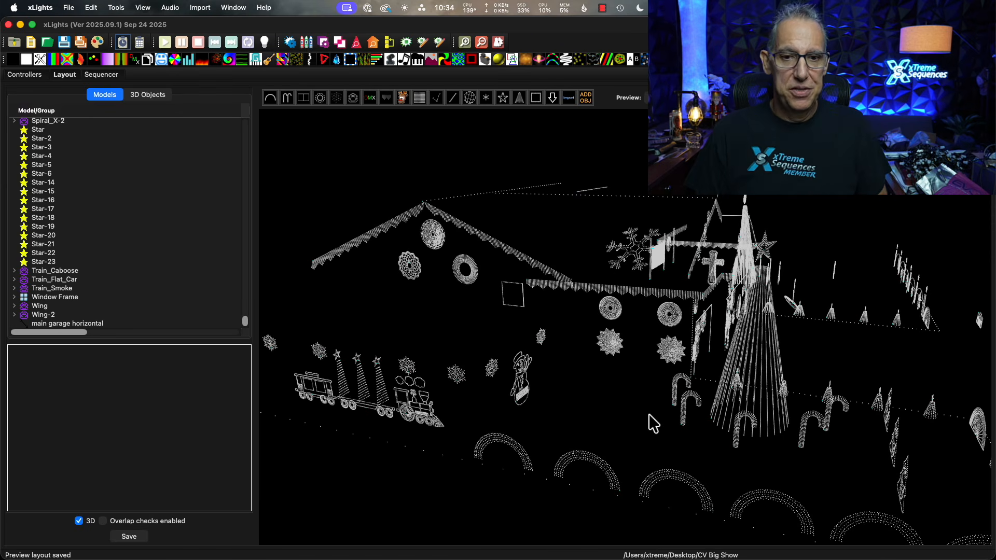
# Start importing previews, models and groups from xlights_rgbeffects.xml in the Christmas 2025 folder.
pyautogui.click(330, 151)
pyautogui.rightClick(331, 150)
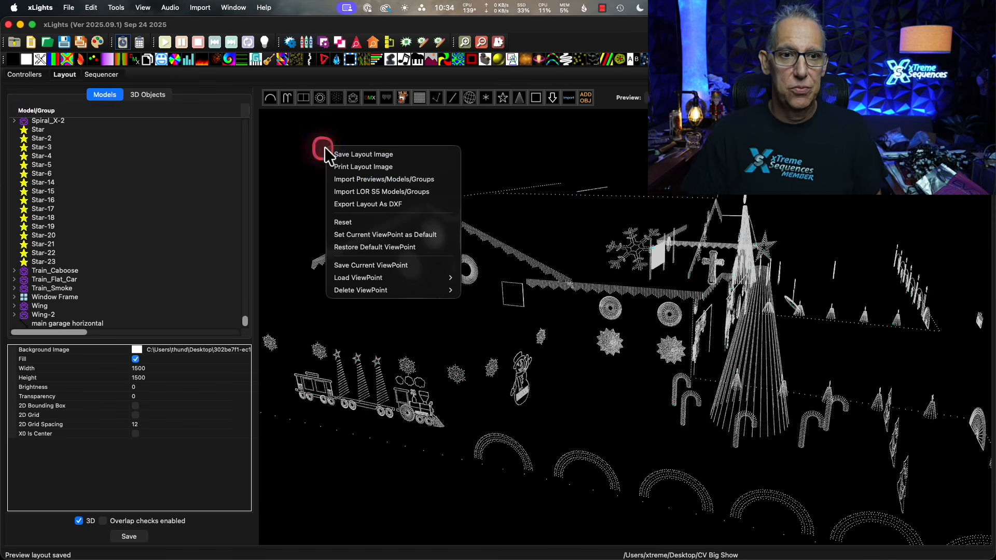
pyautogui.click(367, 178)
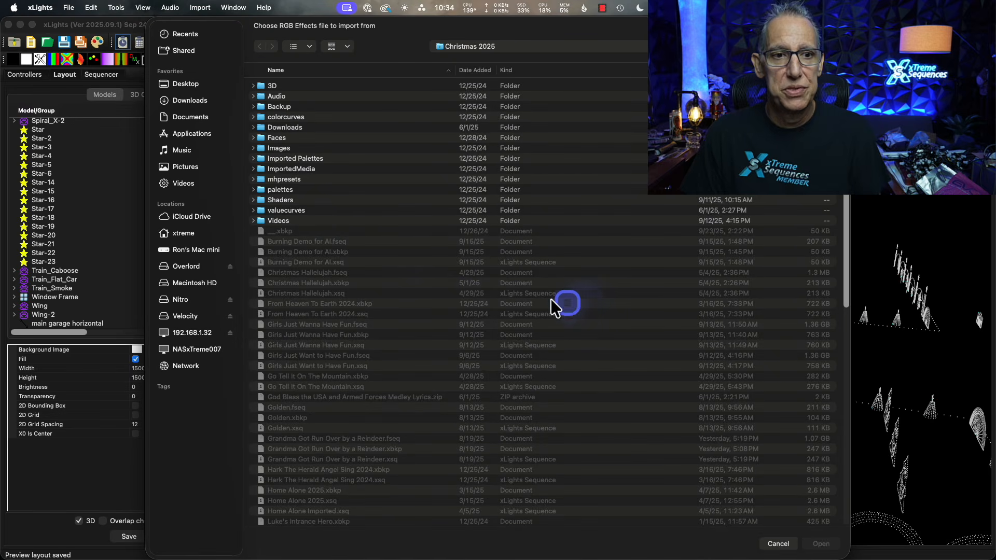
pyautogui.scroll(-15, 406, 441)
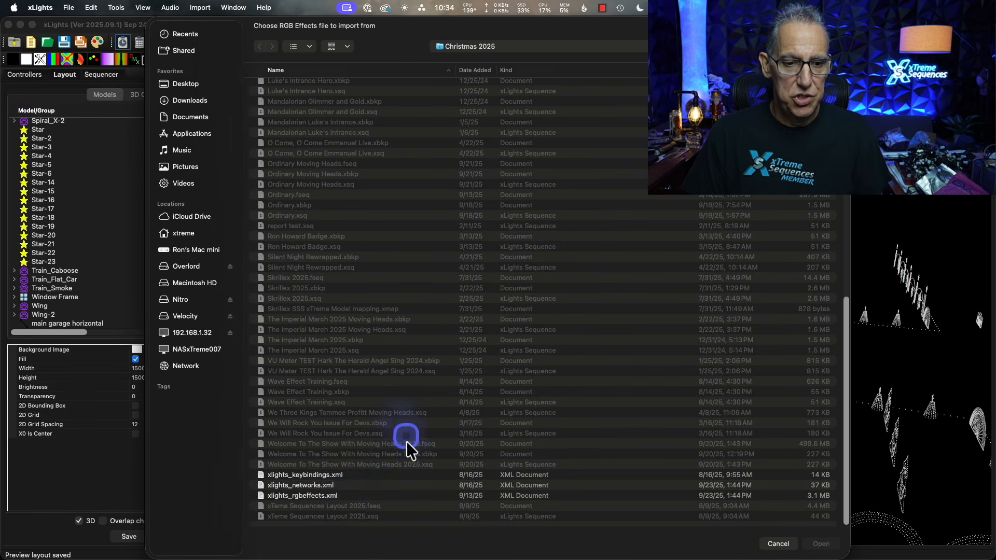
pyautogui.click(303, 497)
pyautogui.click(828, 545)
pyautogui.click(825, 546)
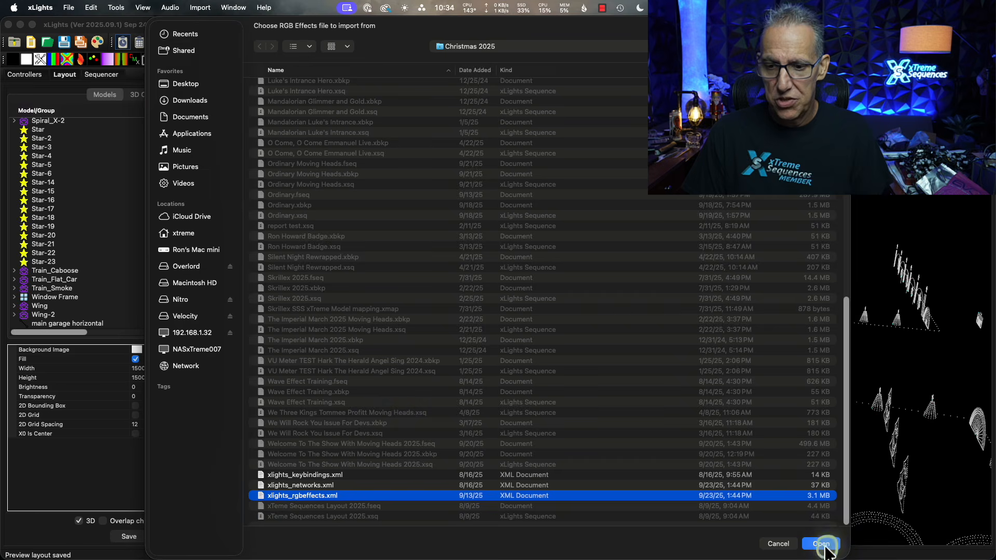
# Enlarge the import dialog and mark the GE Rosa Grande Spoke Mini, Avil, and all Feather Long and Feather Short groups.
pyautogui.moveTo(786, 304); pyautogui.dragTo(764, 119)
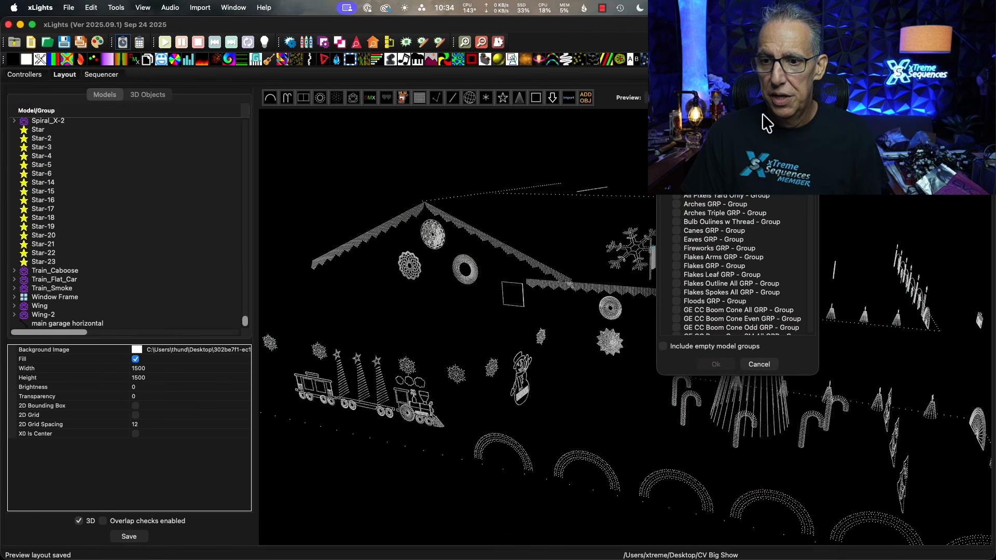
pyautogui.moveTo(811, 373); pyautogui.dragTo(921, 531)
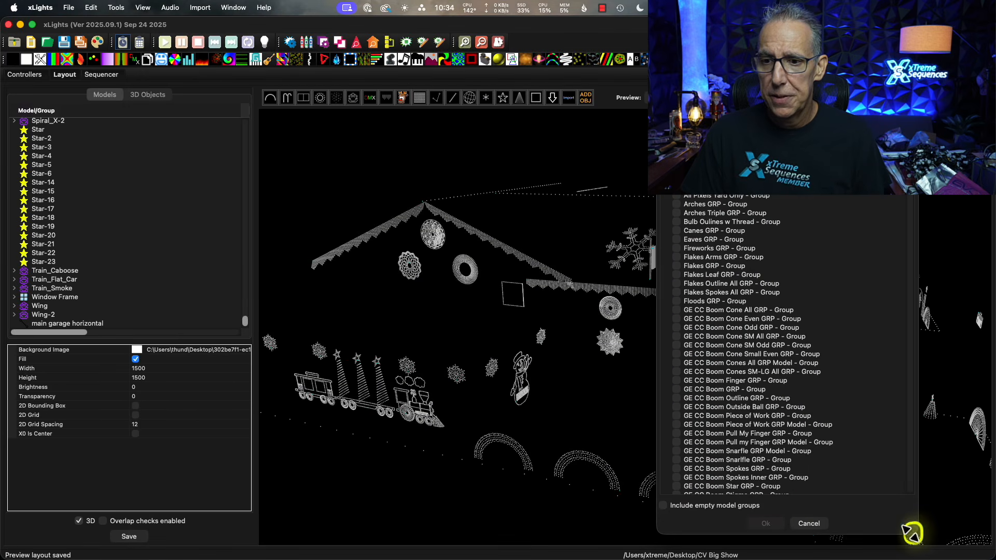
pyautogui.scroll(-10, 830, 431)
pyautogui.scroll(-15, 826, 432)
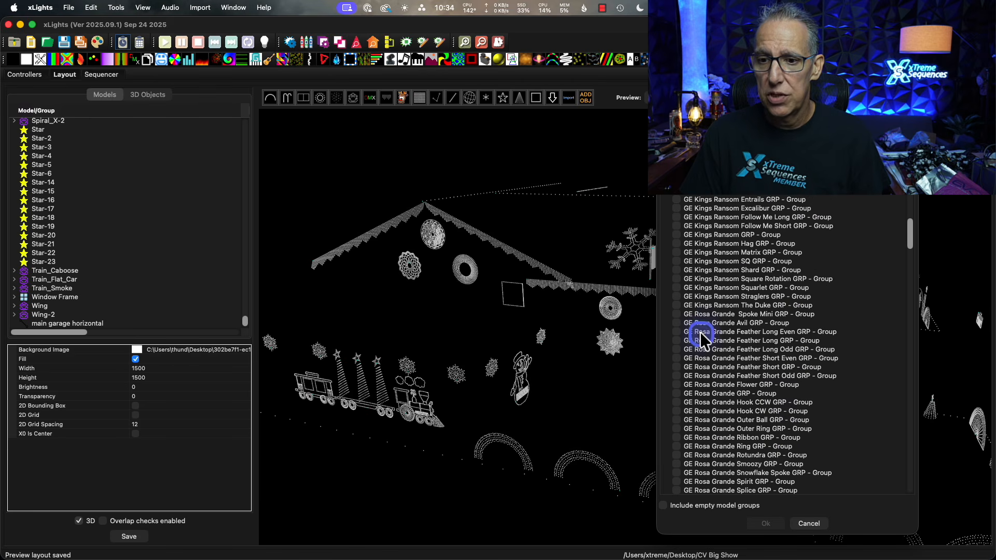
pyautogui.click(673, 313)
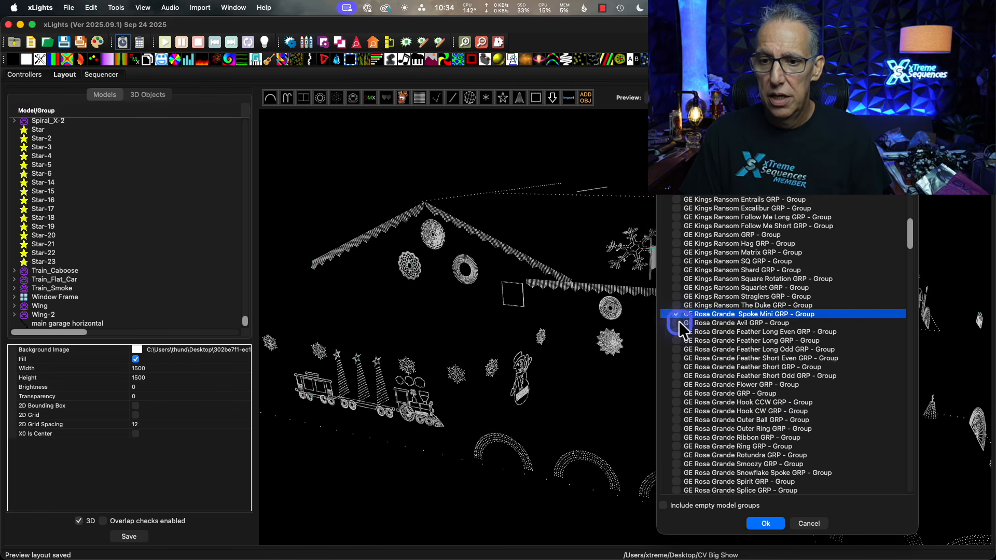
pyautogui.click(676, 323)
pyautogui.click(677, 332)
pyautogui.click(676, 340)
pyautogui.click(675, 349)
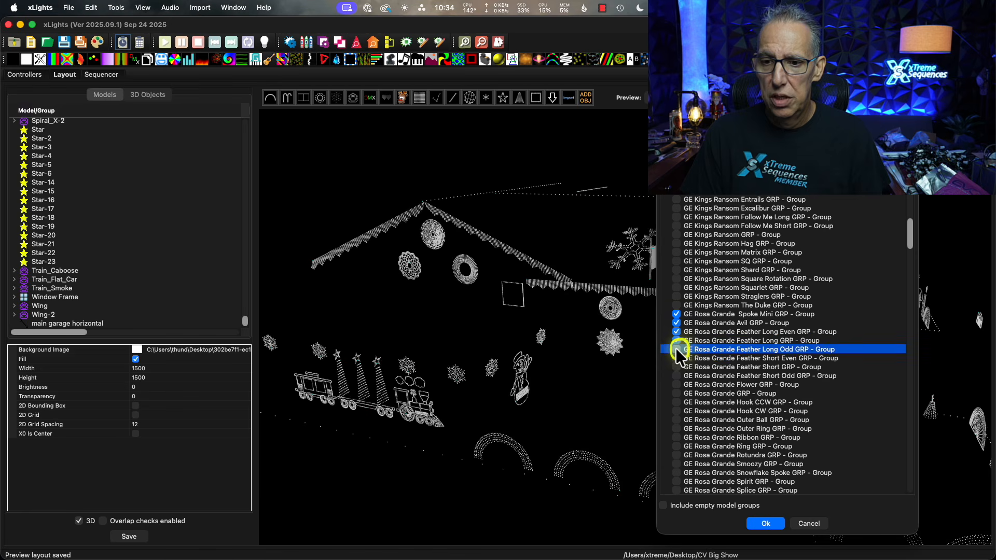
pyautogui.click(677, 358)
pyautogui.click(676, 366)
pyautogui.click(676, 376)
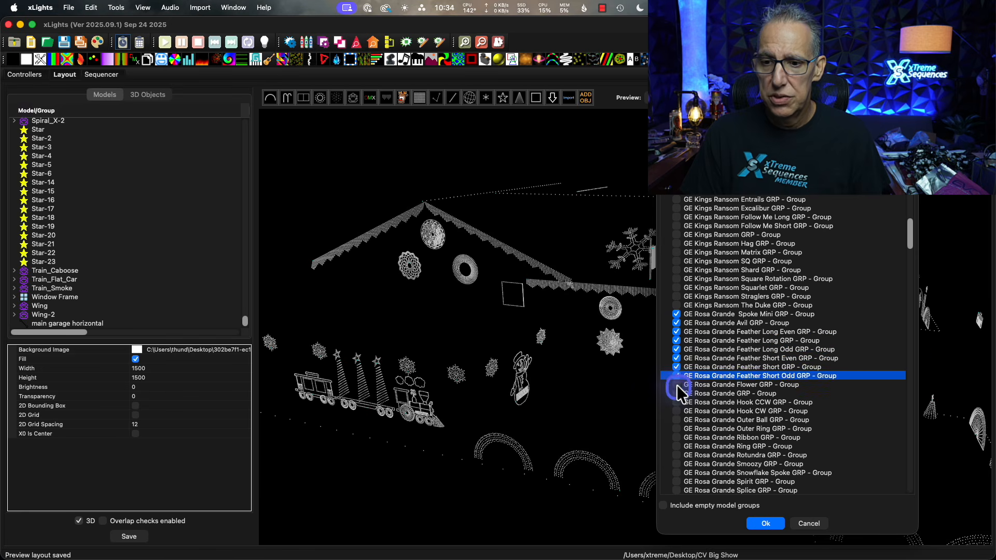
# Mark the GE Rosa Grande Flower, main GRP, Hook CCW, Hook CW, Outer Ball, Outer Ring, Ribbon and Ring groups for import.
pyautogui.click(676, 385)
pyautogui.click(676, 393)
pyautogui.click(677, 402)
pyautogui.click(676, 411)
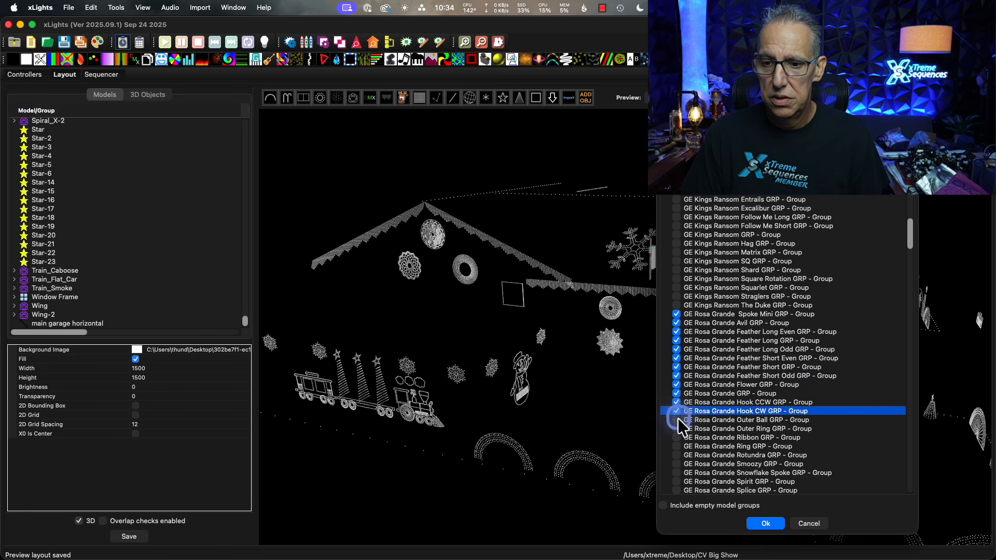
pyautogui.click(676, 419)
pyautogui.click(676, 434)
pyautogui.click(676, 428)
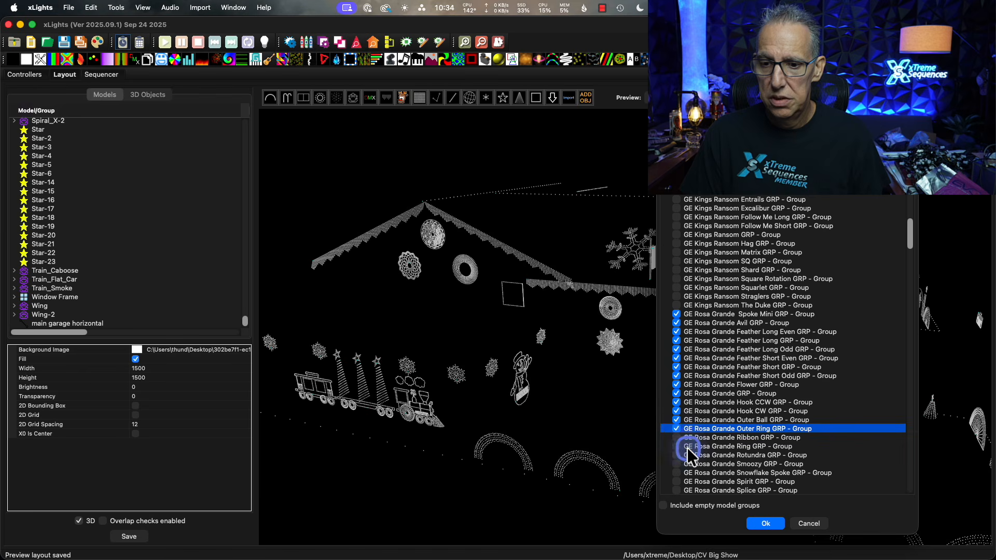
pyautogui.click(677, 437)
pyautogui.click(677, 446)
# Mark the GE Rosa Grande Rotundra, Smoozy, Snowflake Spoke, Spirit, Splice, Spoke, Superfly and Torch Long Even groups for import.
pyautogui.scroll(-3, 678, 445)
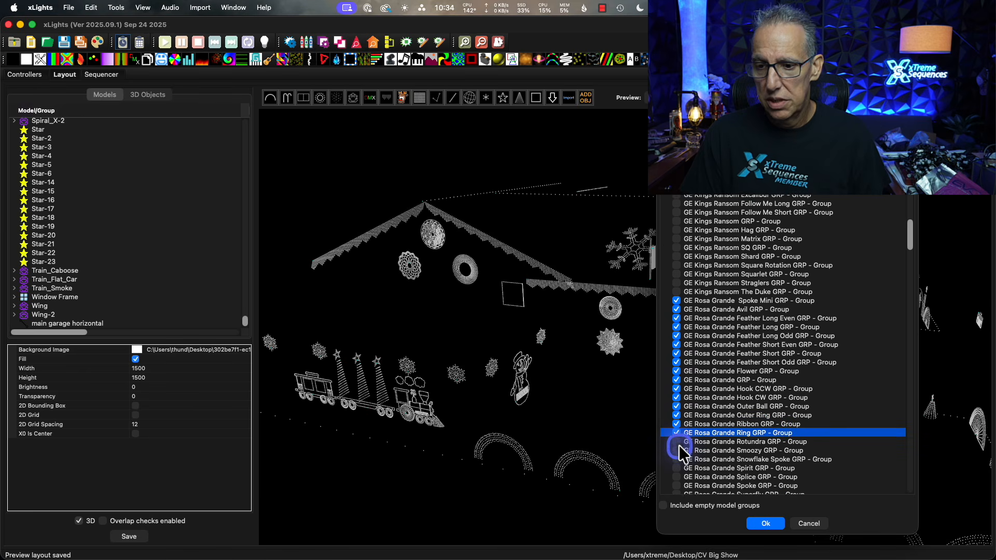
pyautogui.scroll(-3, 678, 444)
pyautogui.click(676, 392)
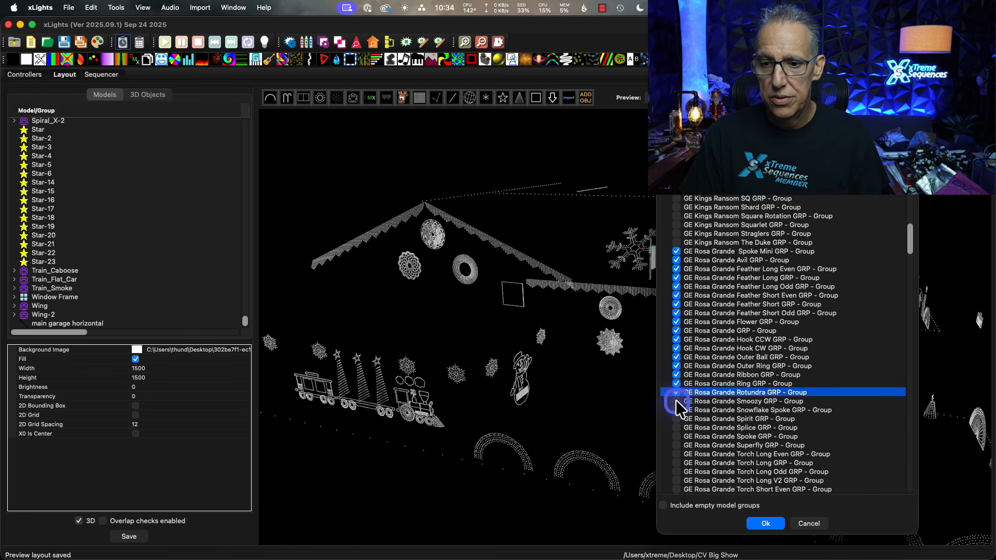
pyautogui.click(675, 401)
pyautogui.click(676, 410)
pyautogui.click(676, 419)
pyautogui.click(675, 426)
pyautogui.click(675, 435)
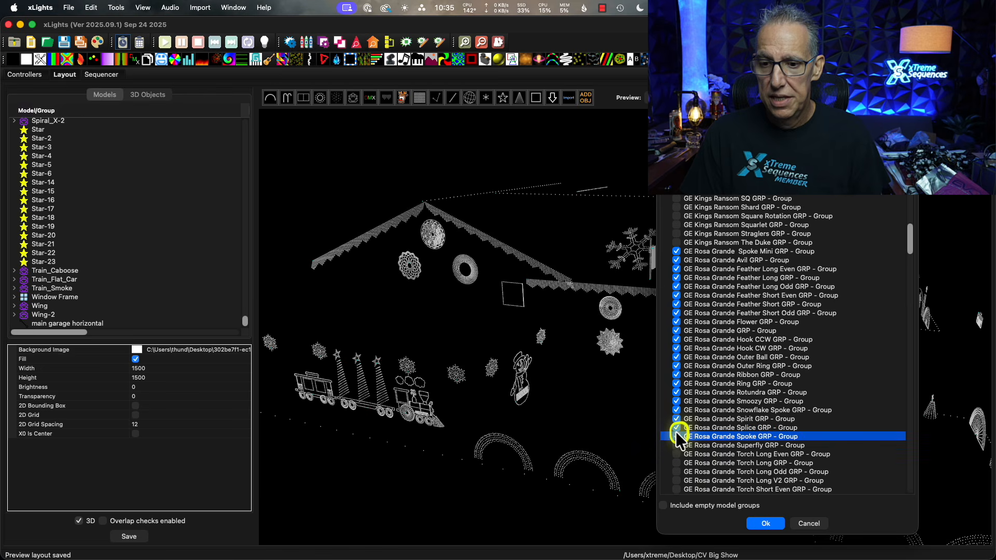
pyautogui.click(676, 445)
pyautogui.click(677, 454)
# Add the GE Rosa Grande 1 model to the items marked for import.
pyautogui.scroll(-10, 680, 459)
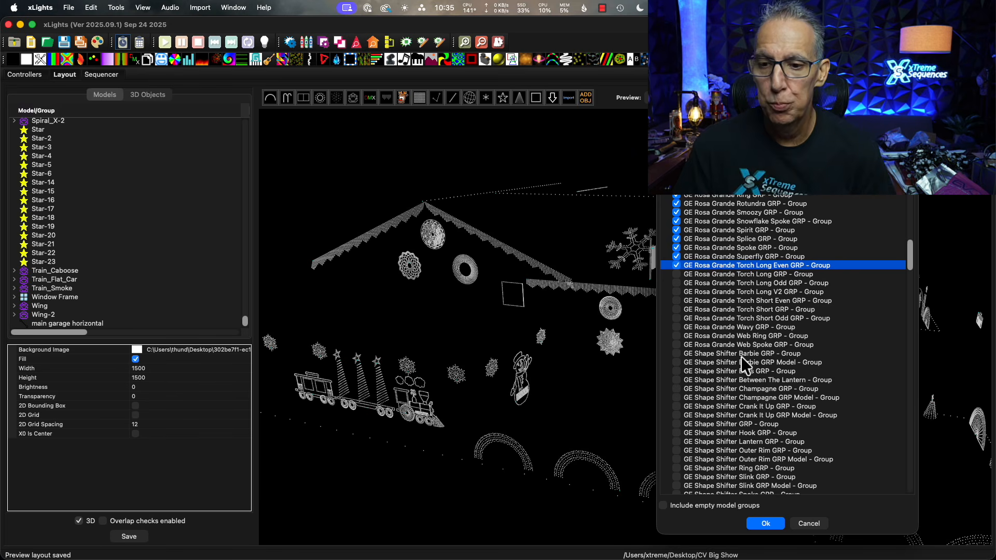
pyautogui.scroll(-15, 740, 356)
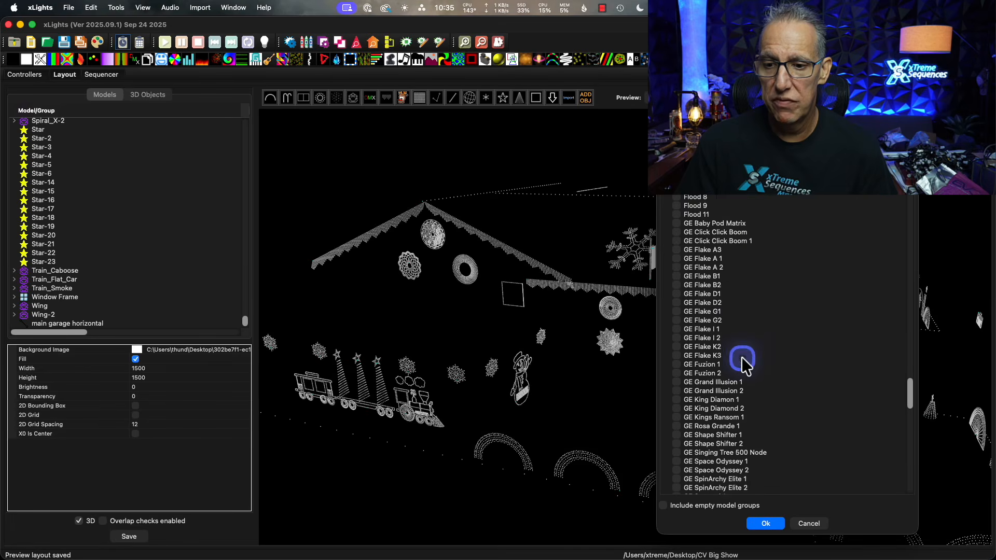
pyautogui.scroll(-7, 742, 357)
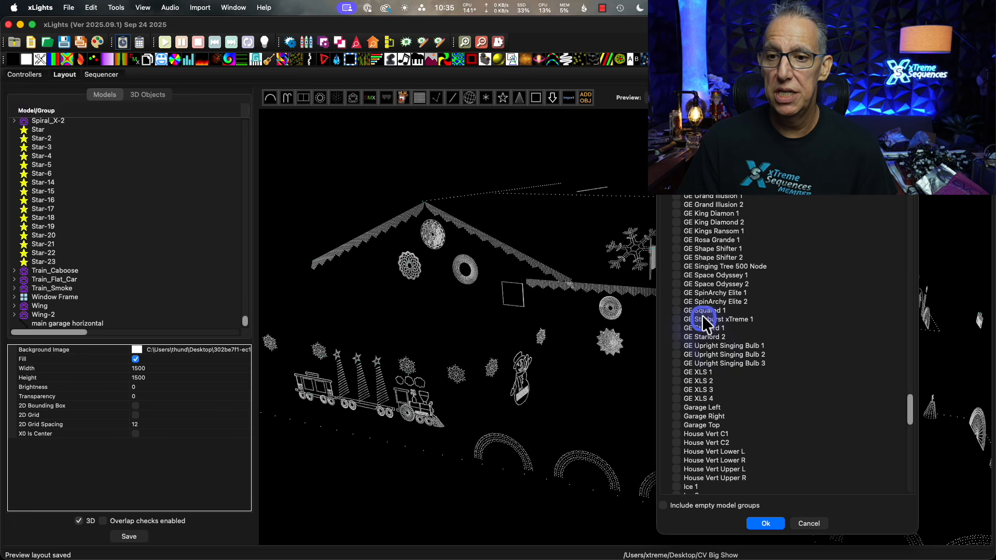
pyautogui.scroll(2, 739, 285)
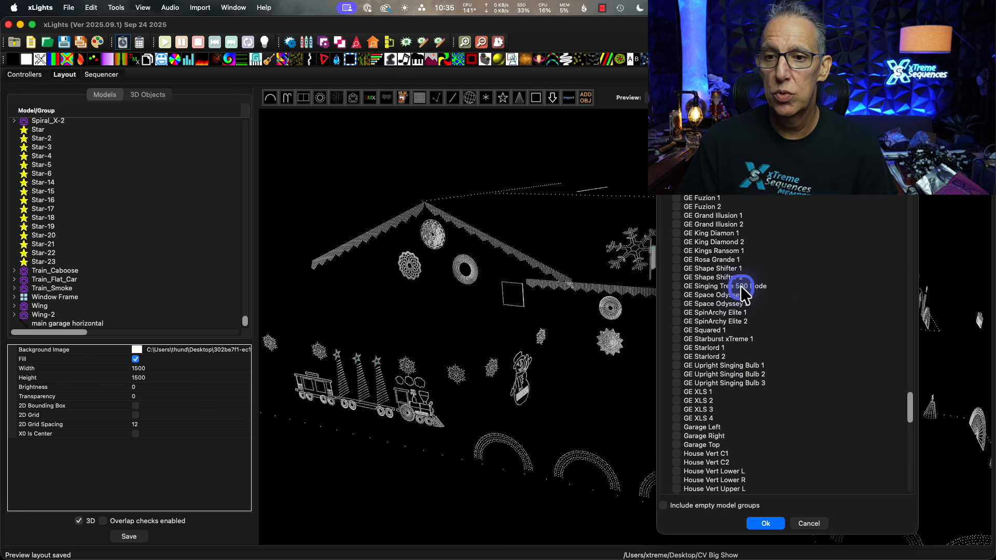
pyautogui.scroll(-3, 800, 422)
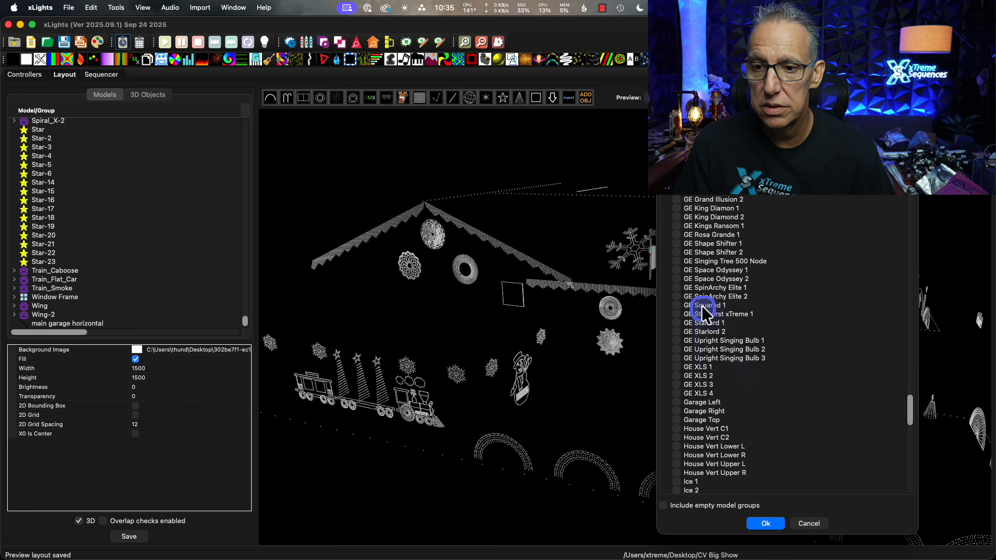
pyautogui.click(683, 236)
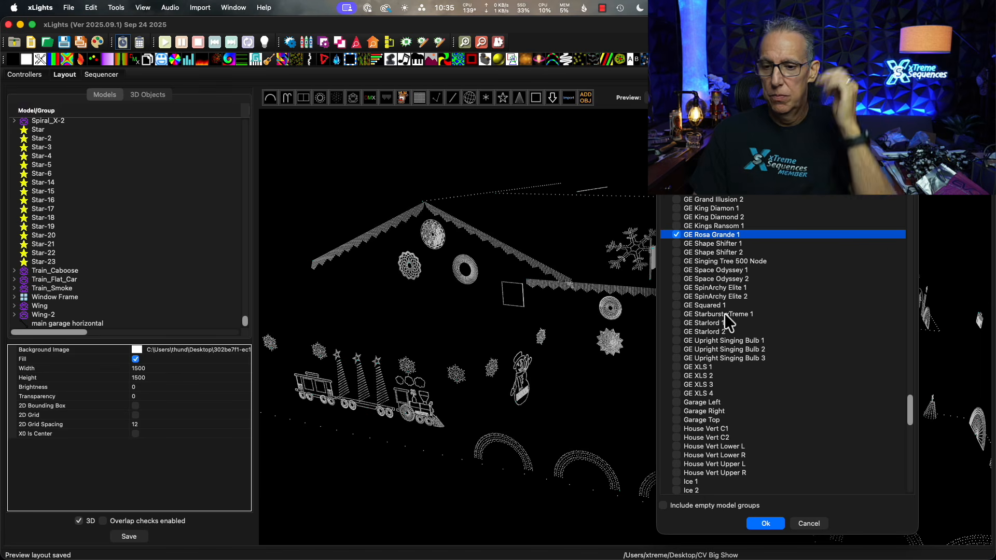
# Import the marked groups and GE Rosa Grande 1 model into the layout and dismiss the start channel warning.
pyautogui.click(776, 524)
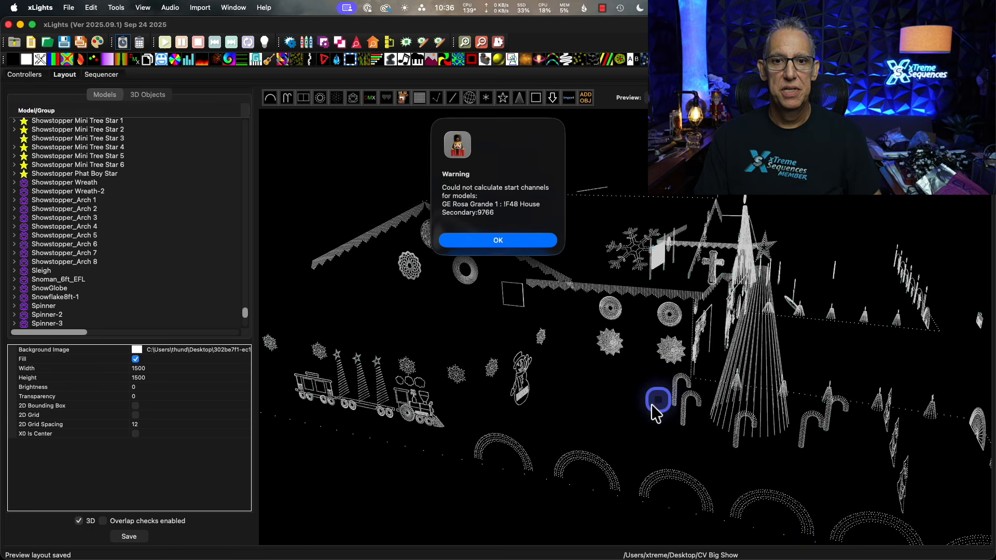
pyautogui.click(508, 241)
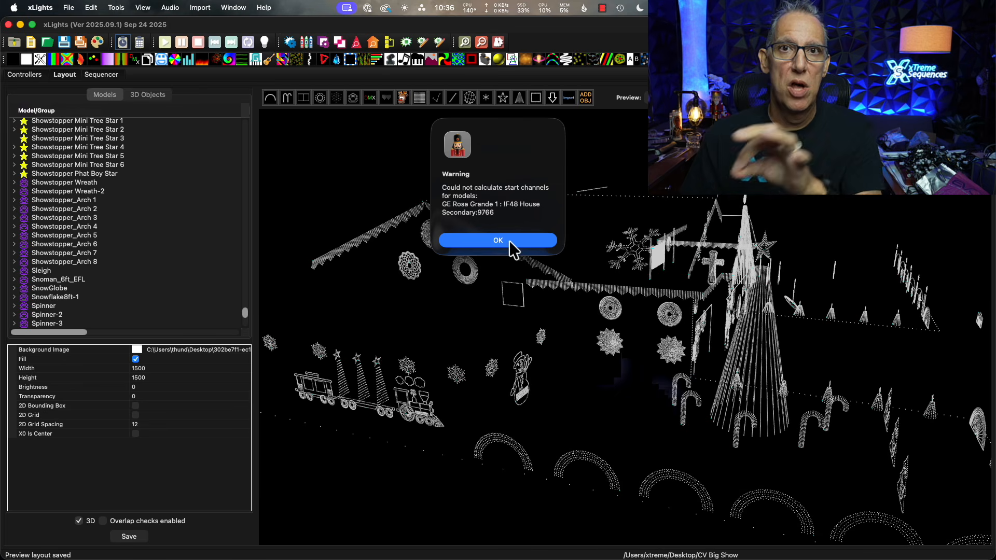
pyautogui.click(509, 241)
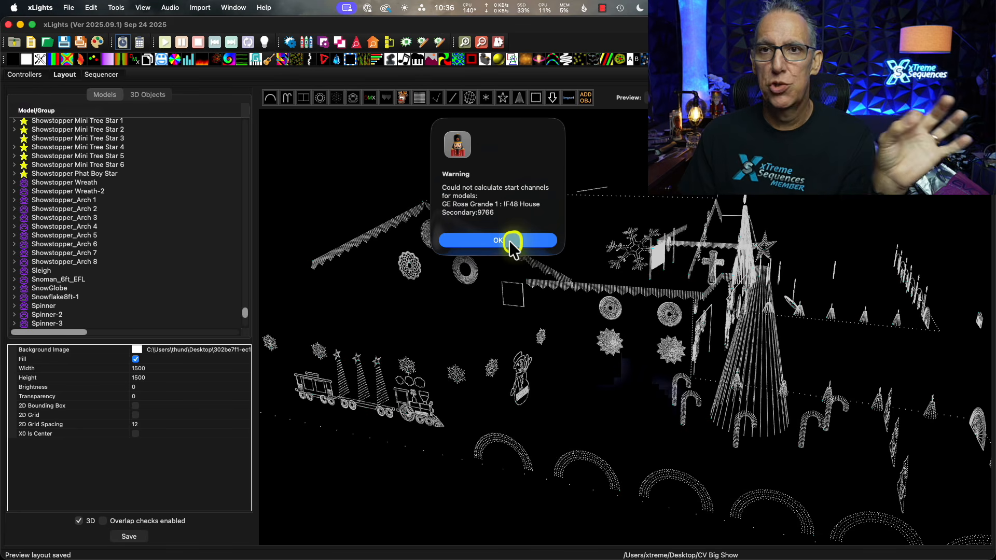
pyautogui.click(509, 241)
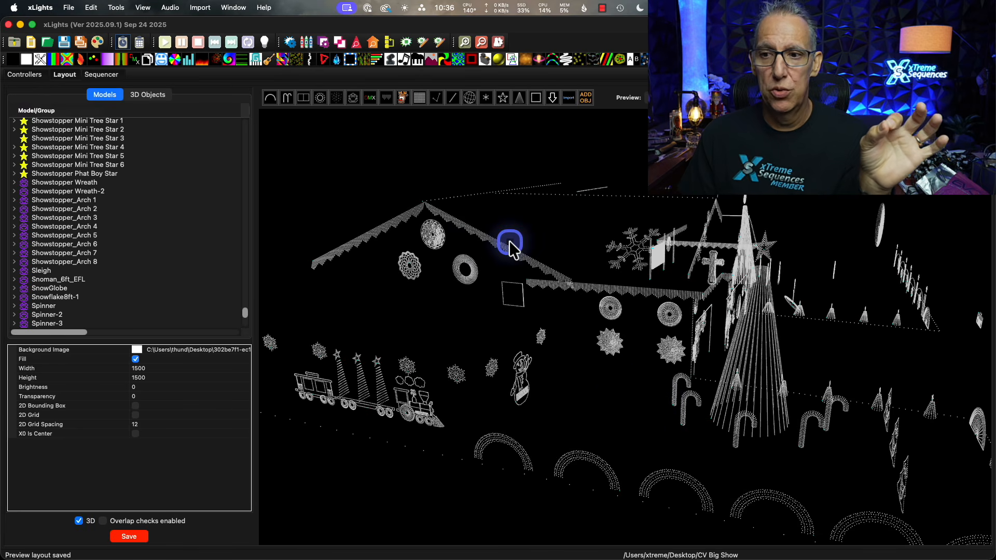
pyautogui.moveTo(895, 291); pyautogui.dragTo(883, 285)
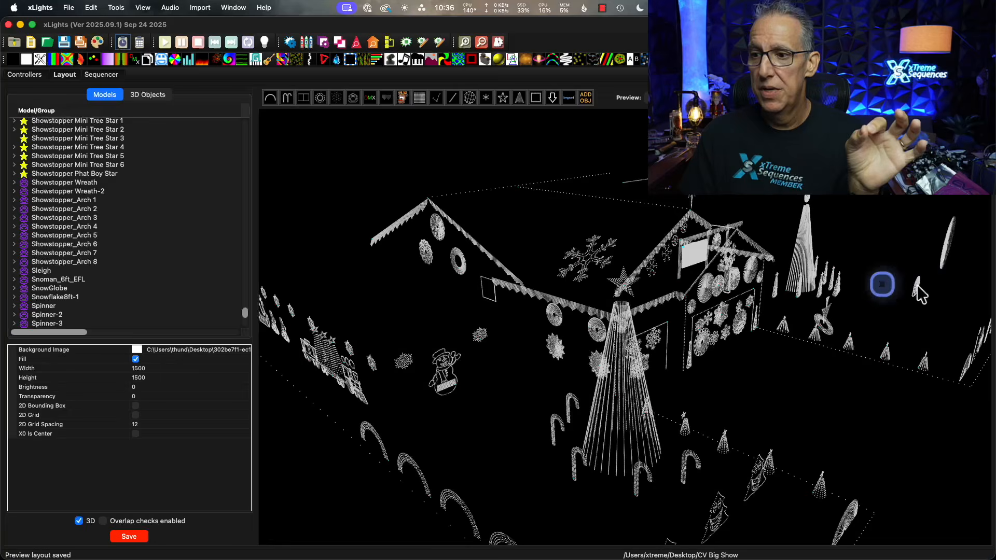
# Select the imported GE Rosa Grande 1 model in the layout and set its controller to No Controller.
pyautogui.click(951, 251)
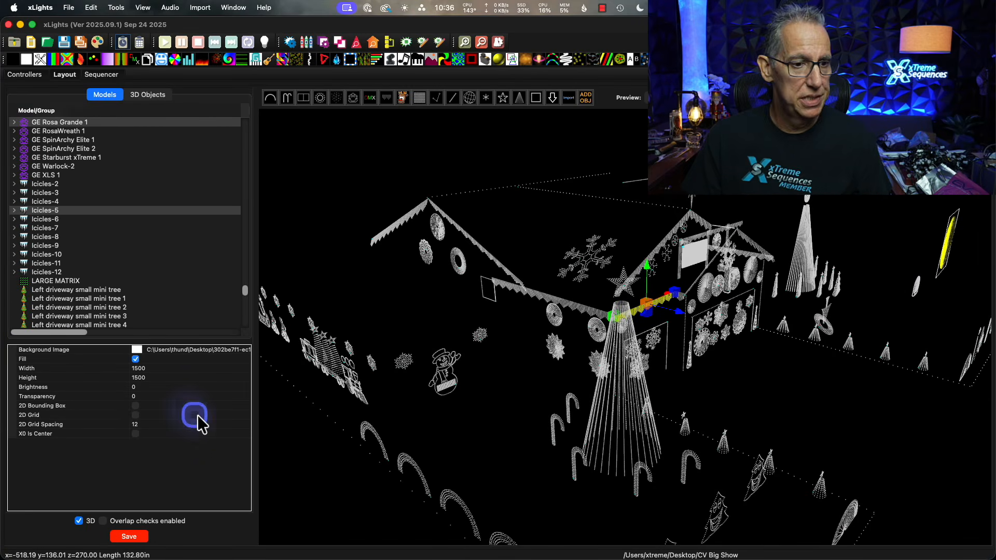
pyautogui.click(887, 227)
pyautogui.click(946, 250)
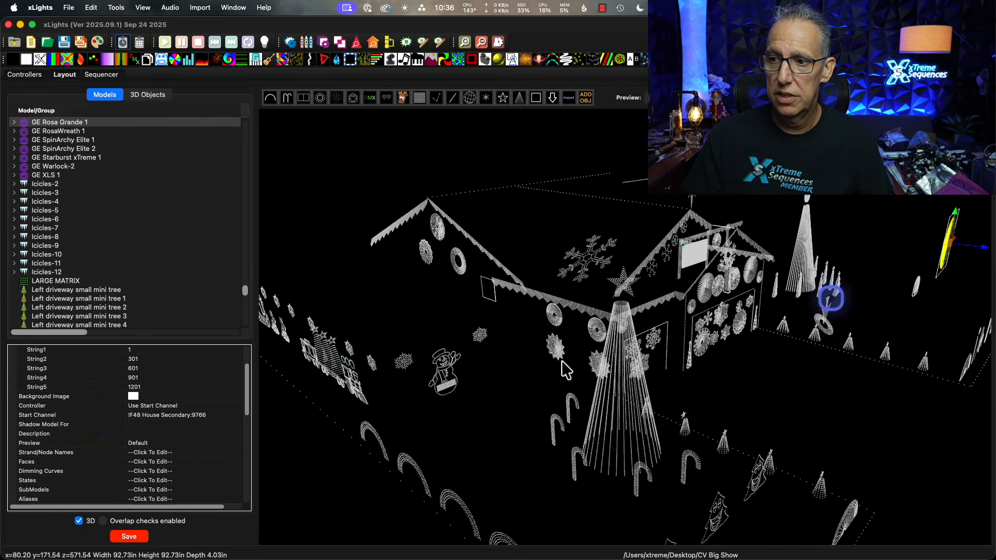
pyautogui.click(164, 404)
pyautogui.click(171, 407)
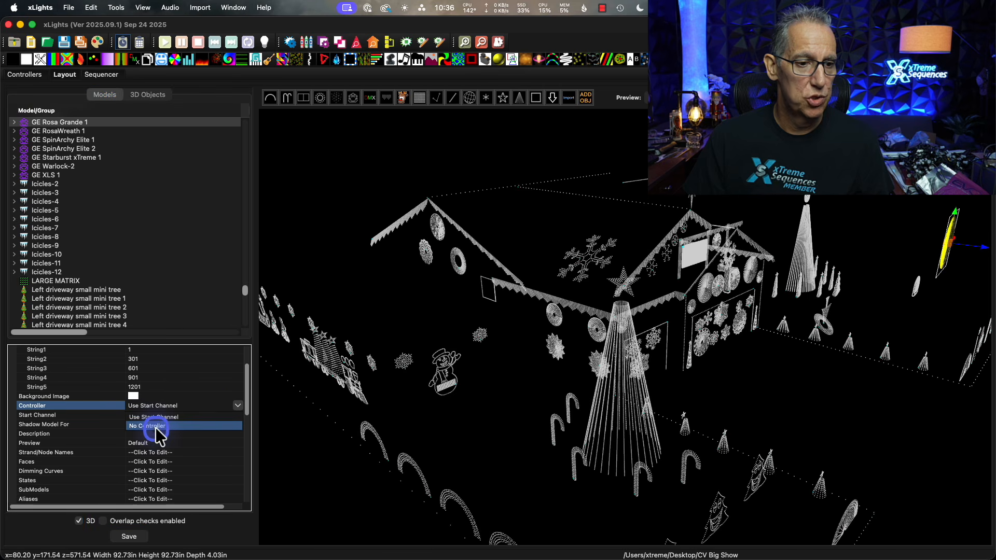
pyautogui.click(155, 431)
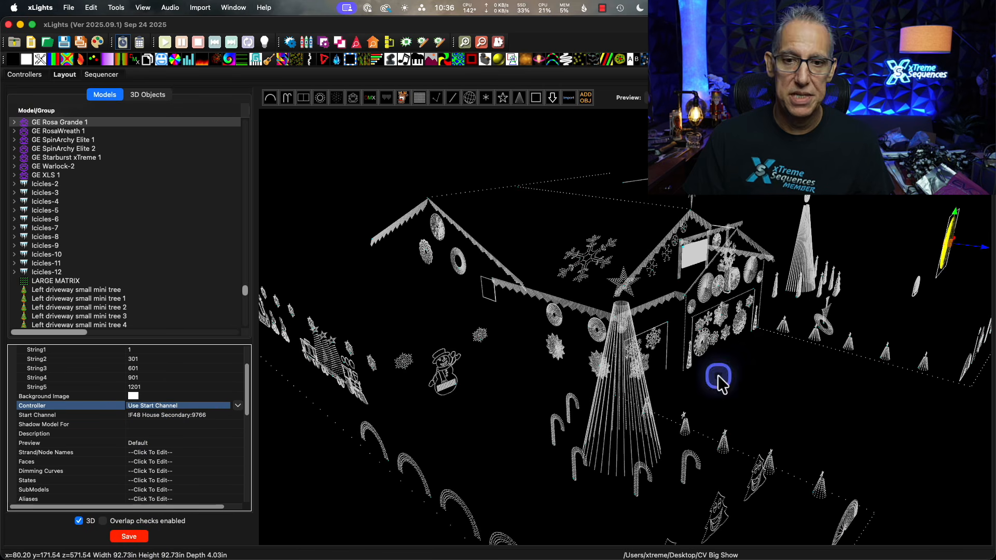
# Move GE Rosa Grande 1 across the 3D layout to the near side of the house, at about x=-519, z=114.
pyautogui.moveTo(881, 415); pyautogui.dragTo(429, 249)
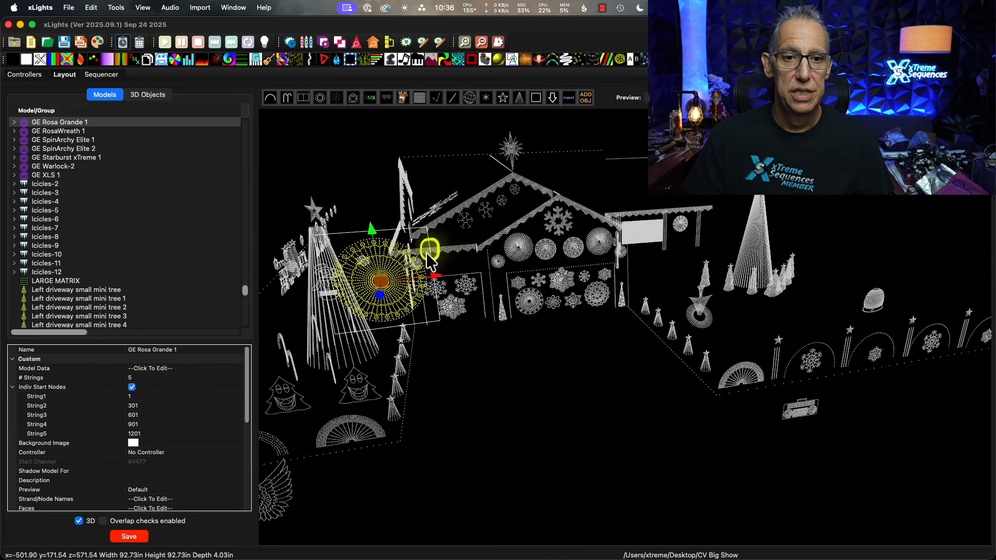
pyautogui.moveTo(426, 407); pyautogui.dragTo(527, 435)
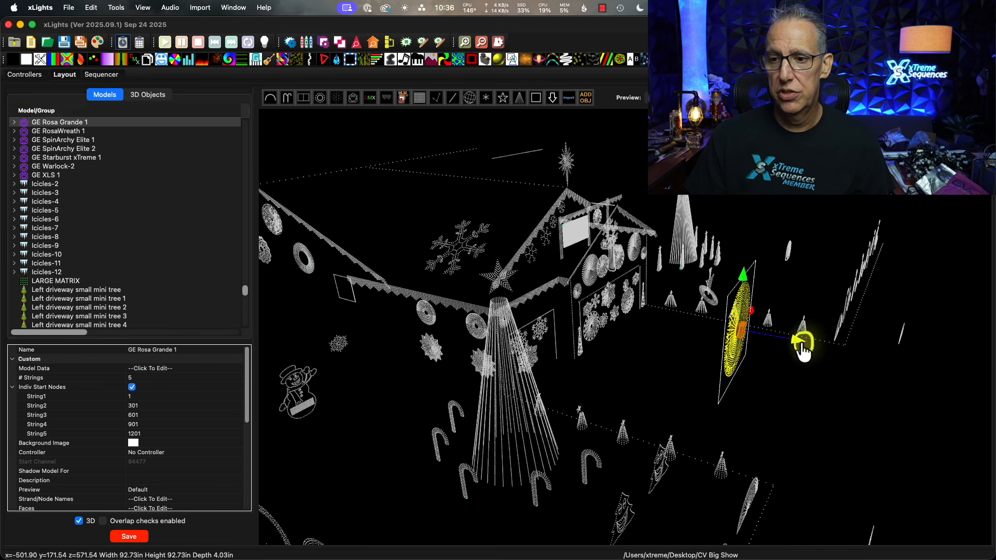
pyautogui.moveTo(418, 334); pyautogui.dragTo(326, 320)
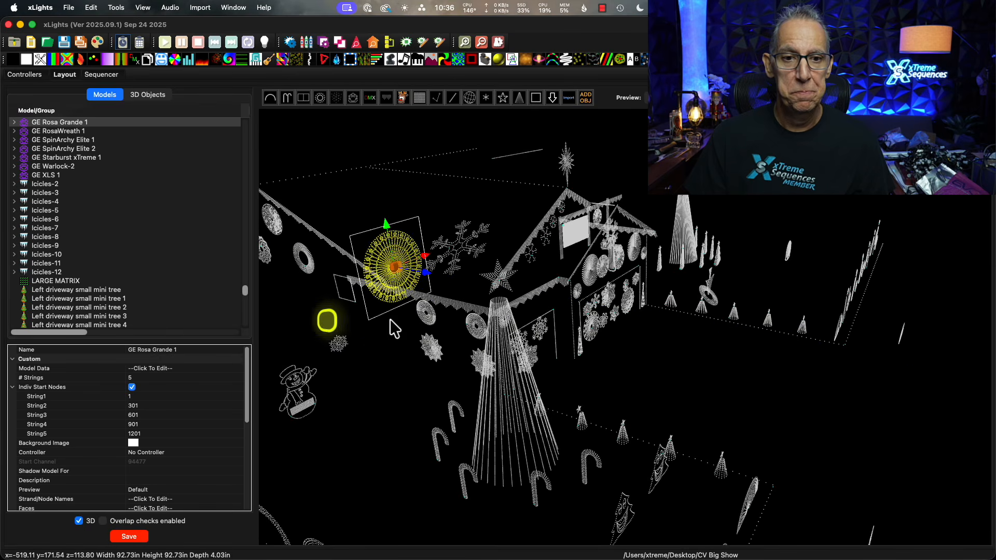
# Rotate GE Rosa Grande 1 to face the side yard and lower it below the wall snowflakes, to about y=-30, z=155.
pyautogui.click(393, 277)
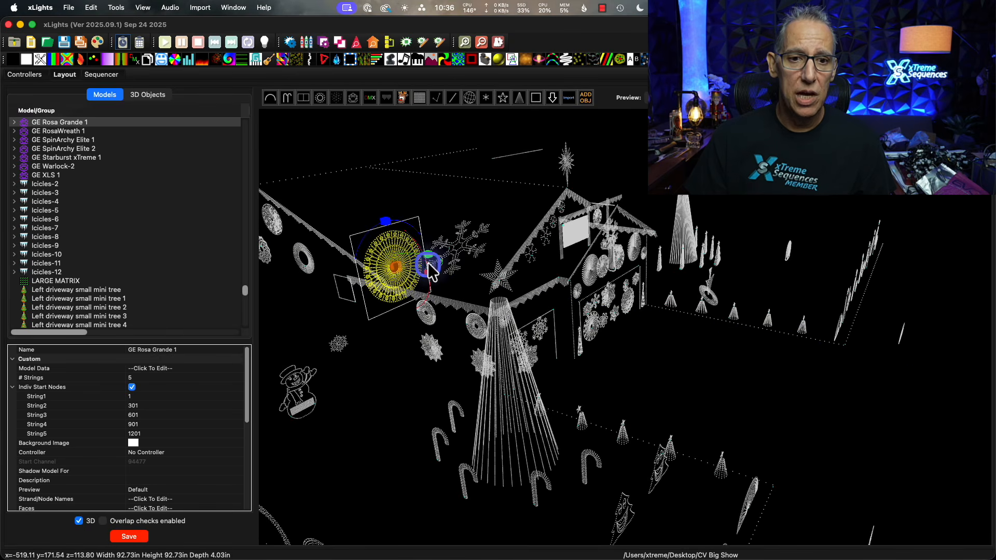
pyautogui.moveTo(432, 256); pyautogui.dragTo(469, 222)
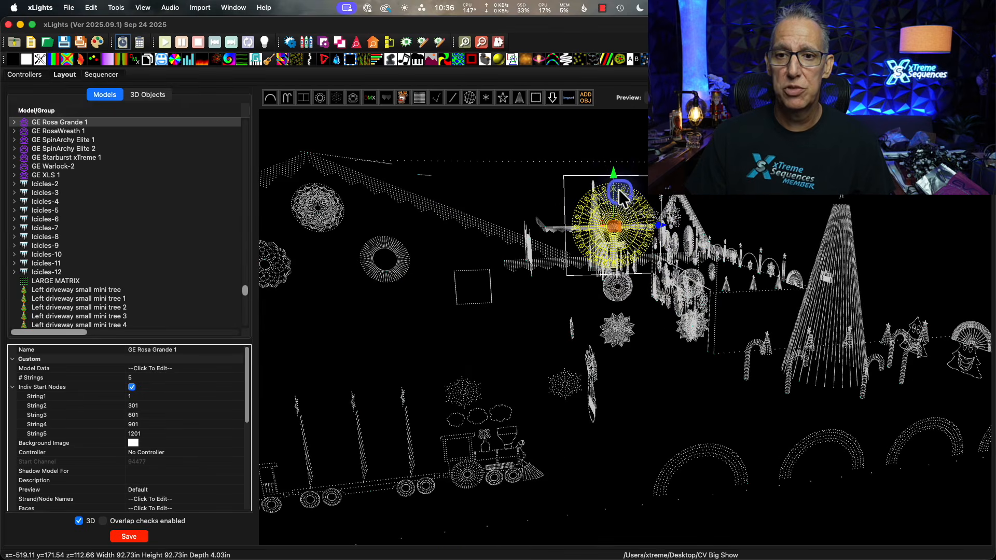
pyautogui.moveTo(615, 186); pyautogui.dragTo(634, 358)
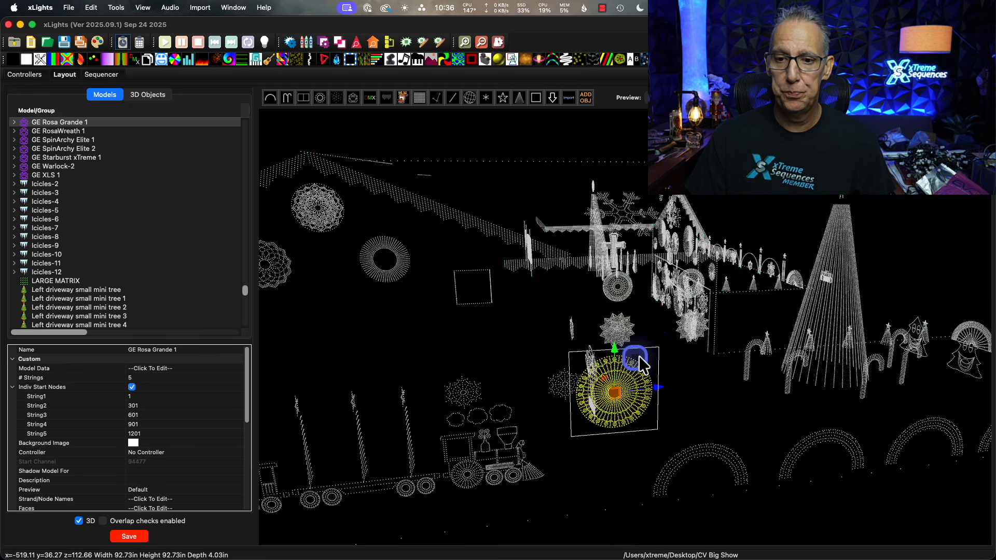
pyautogui.moveTo(668, 399); pyautogui.dragTo(695, 397)
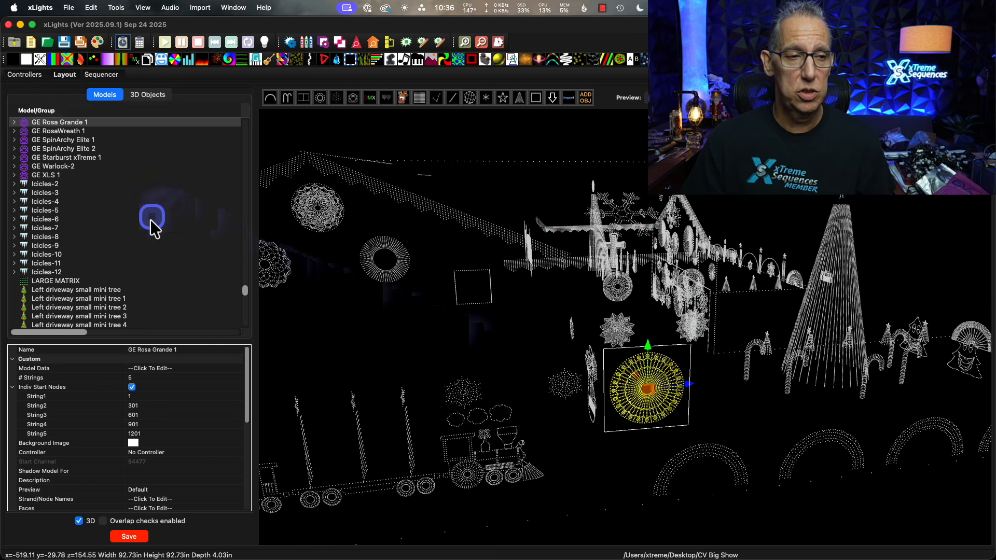
# Check the imported GE Rosa Grande groups against the model, including Spoke Mini, Avil, Feather Long, Ribbon, Rotundra and Smoozy.
pyautogui.scroll(6, 151, 223)
pyautogui.scroll(15, 153, 224)
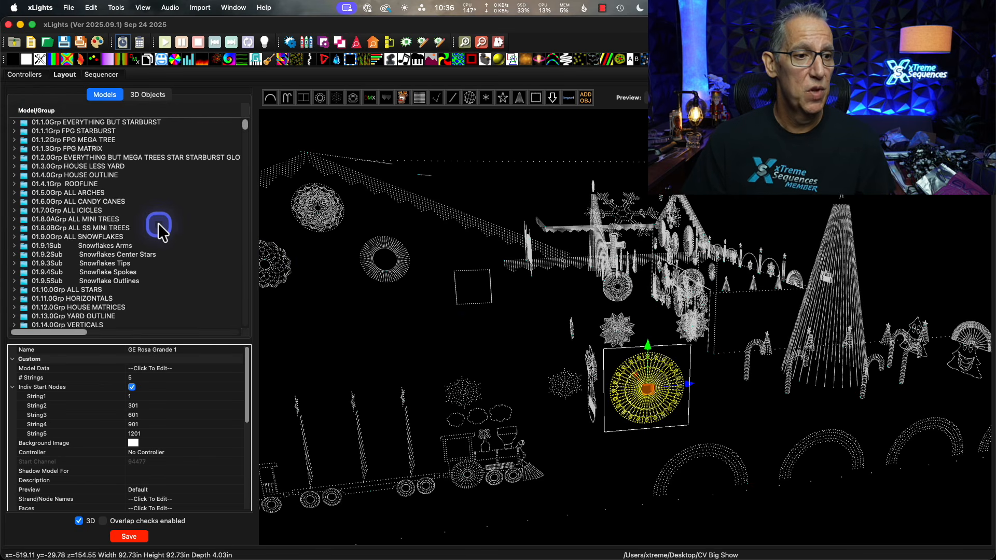
pyautogui.scroll(-15, 161, 233)
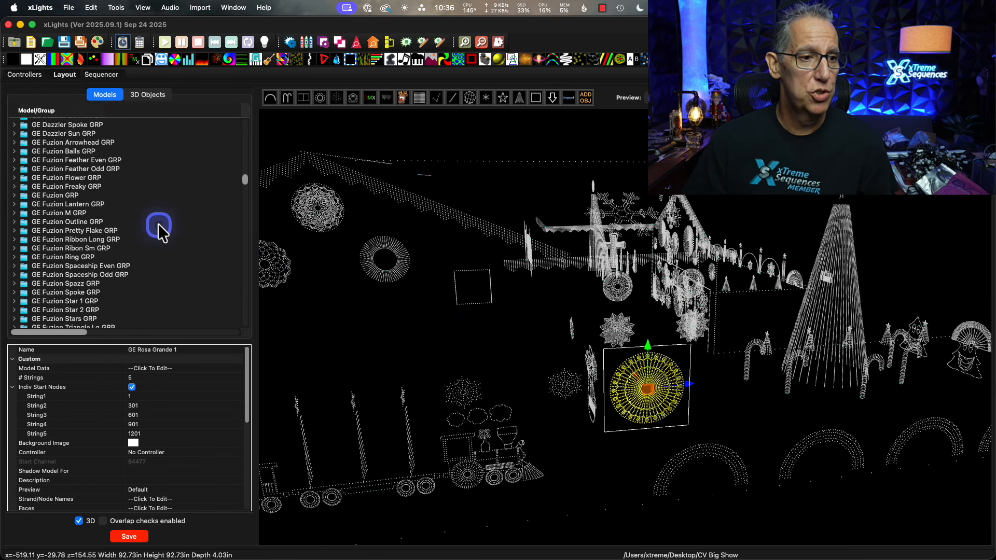
pyautogui.scroll(-5, 158, 225)
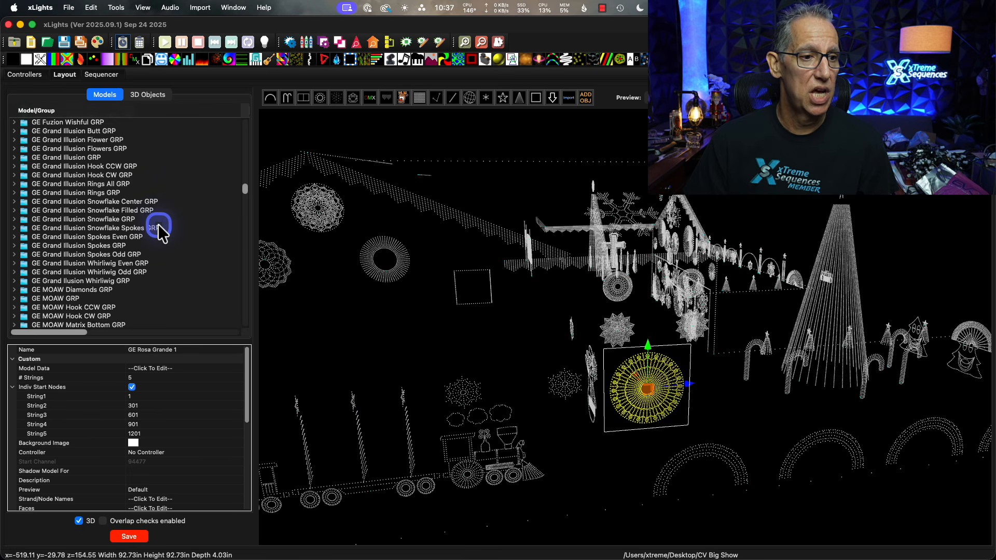
pyautogui.click(126, 300)
pyautogui.scroll(-2, 172, 288)
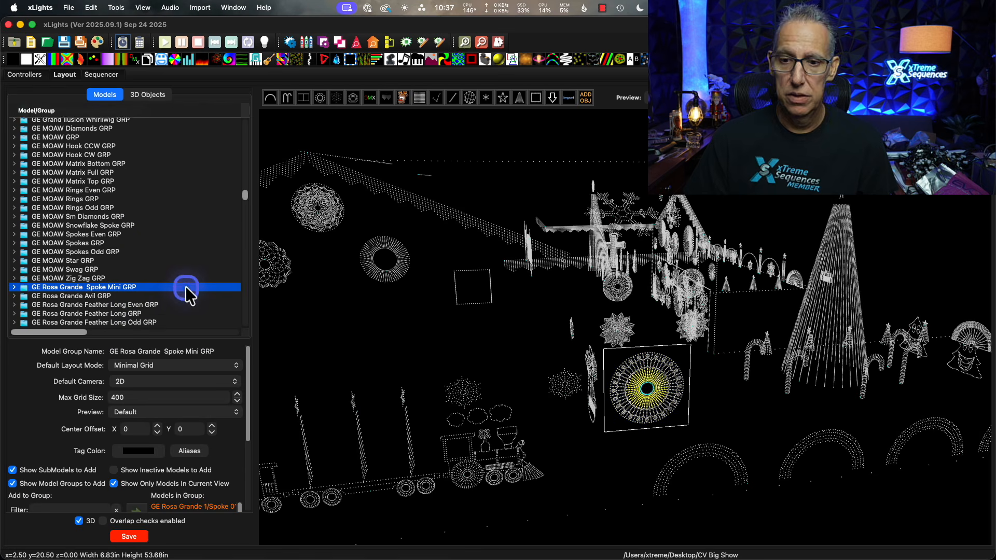
pyautogui.click(106, 291)
pyautogui.scroll(-2, 155, 285)
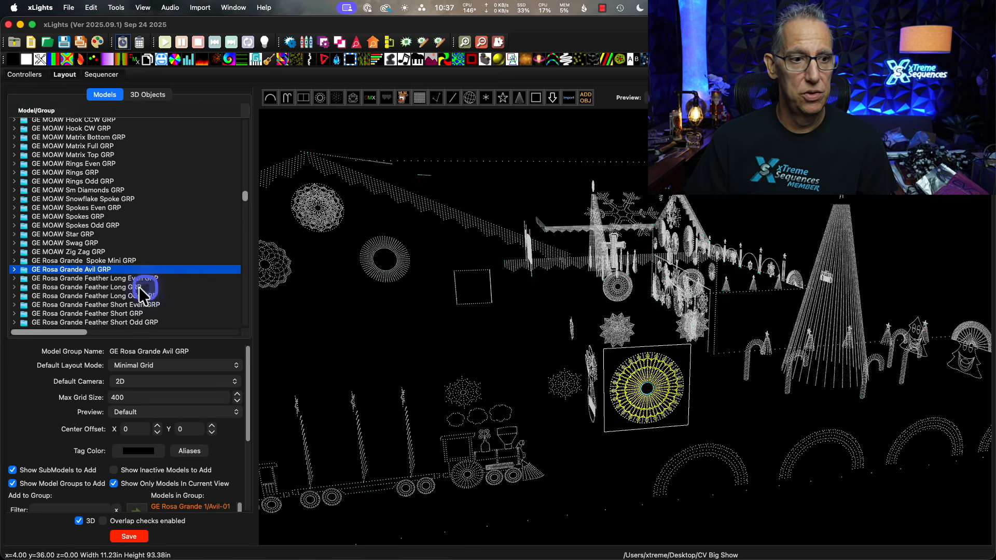
pyautogui.click(128, 285)
pyautogui.scroll(-5, 128, 285)
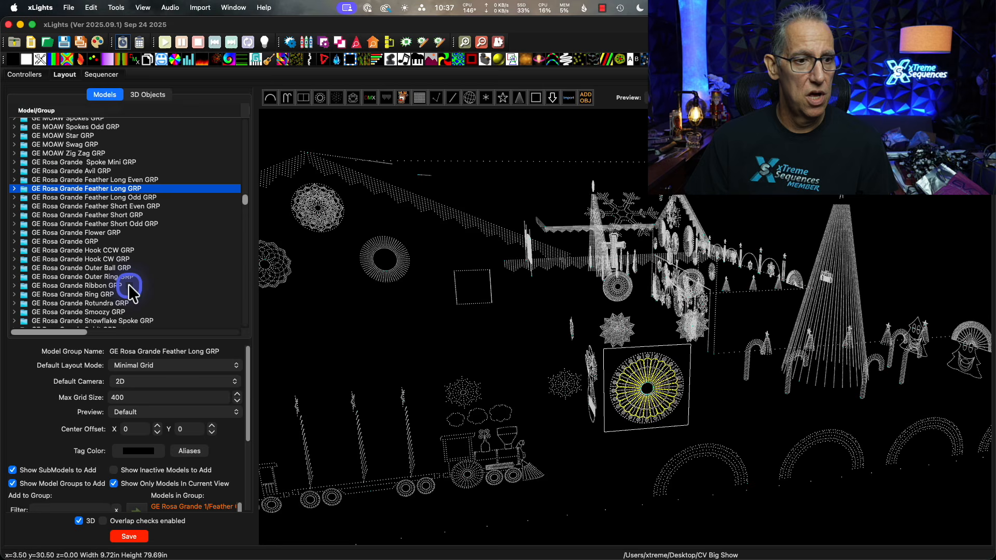
pyautogui.click(128, 284)
pyautogui.click(98, 303)
pyautogui.click(100, 312)
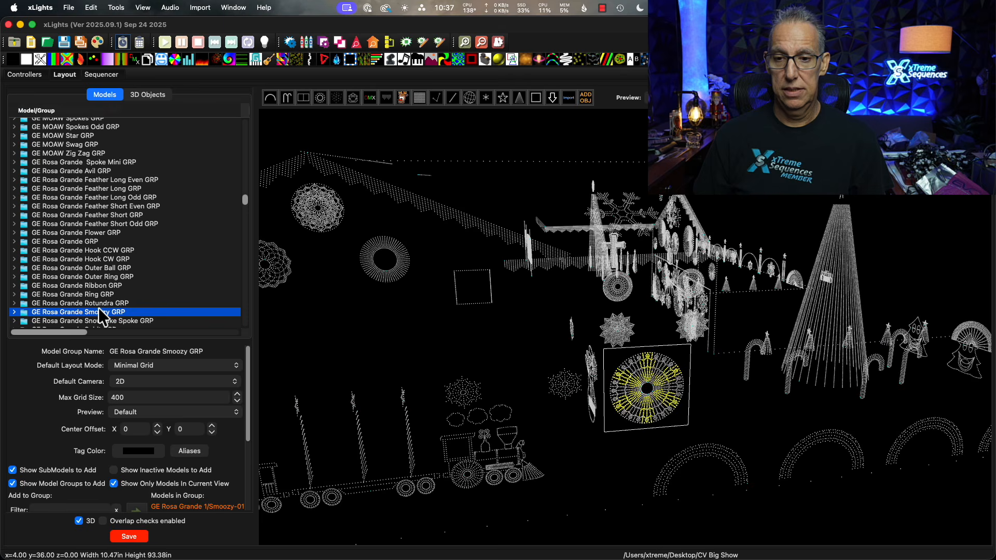
pyautogui.click(474, 409)
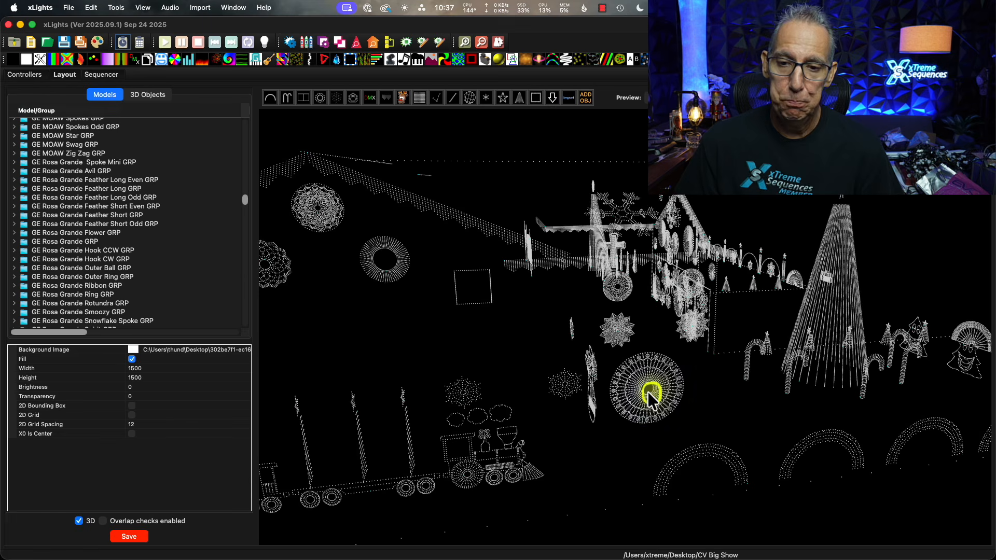
# Duplicate GE Rosa Grande 1 and add the copy to the same groups as the original.
pyautogui.click(629, 425)
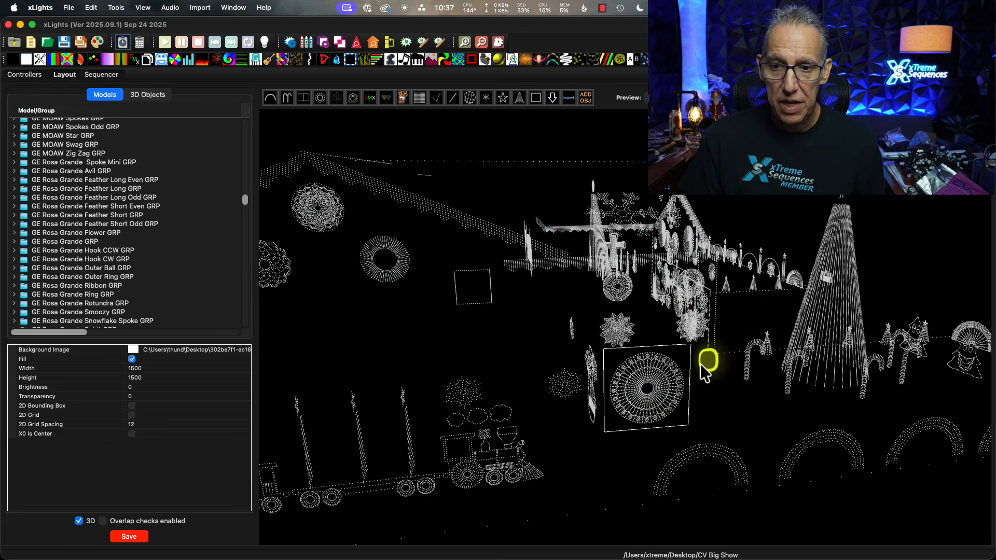
pyautogui.click(663, 383)
pyautogui.rightClick(666, 387)
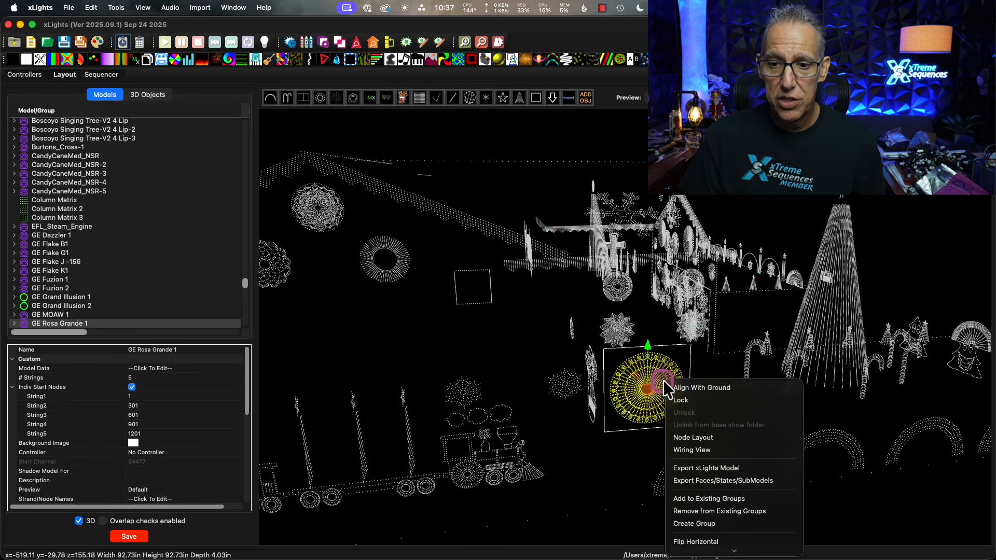
pyautogui.click(651, 369)
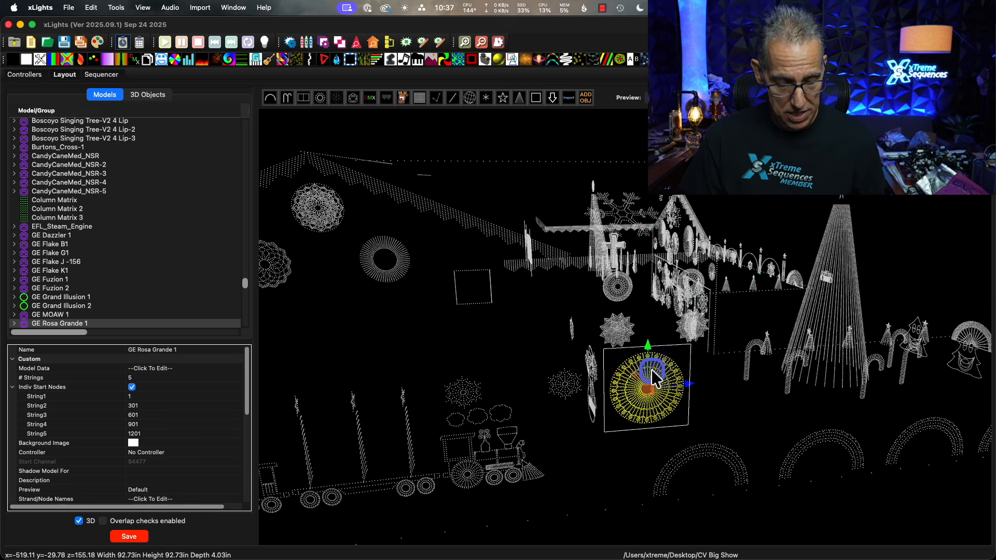
pyautogui.press('super+c')
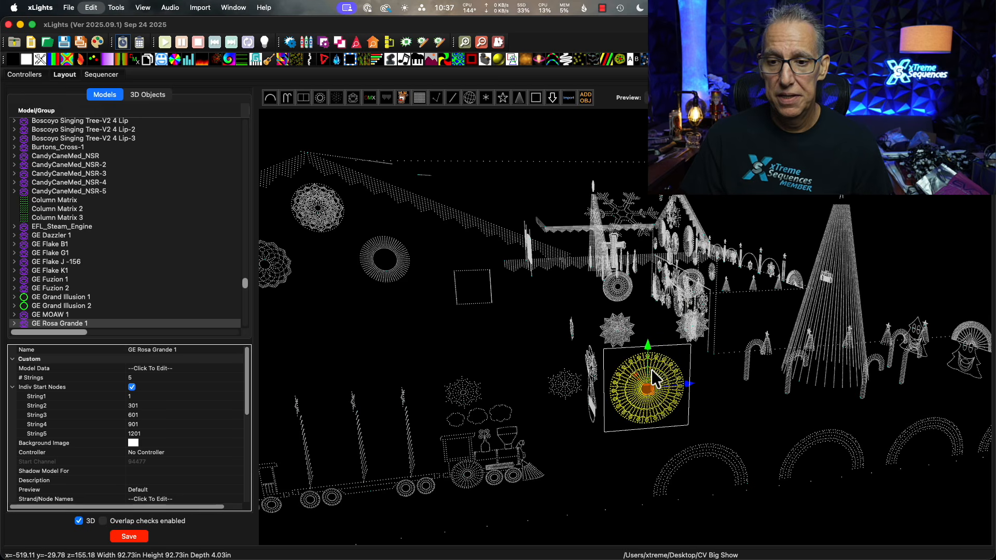
pyautogui.press('super+v')
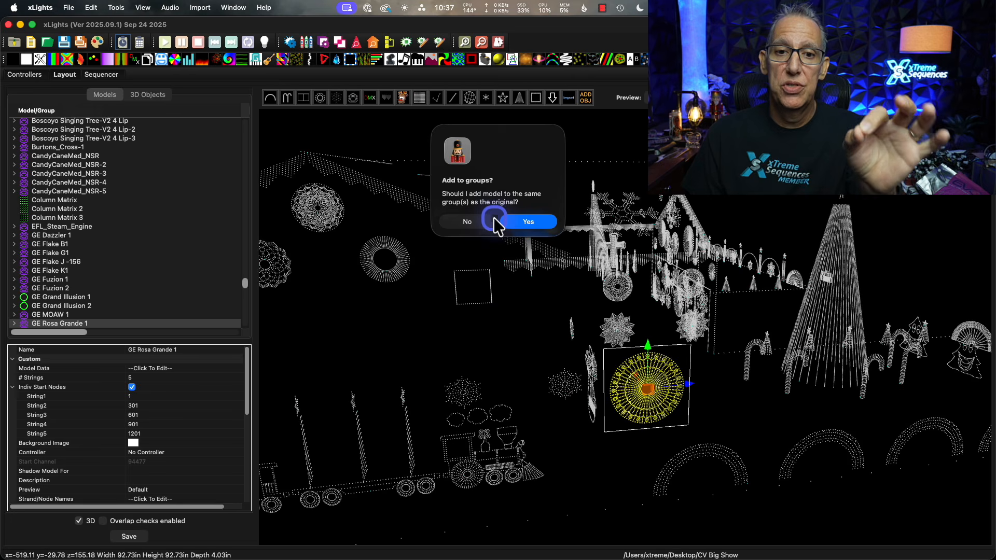
pyautogui.click(530, 222)
# Move GE Rosa Grande 1 off its overlapping copy so the two stand side by side, at about z=58.
pyautogui.click(633, 386)
pyautogui.click(690, 387)
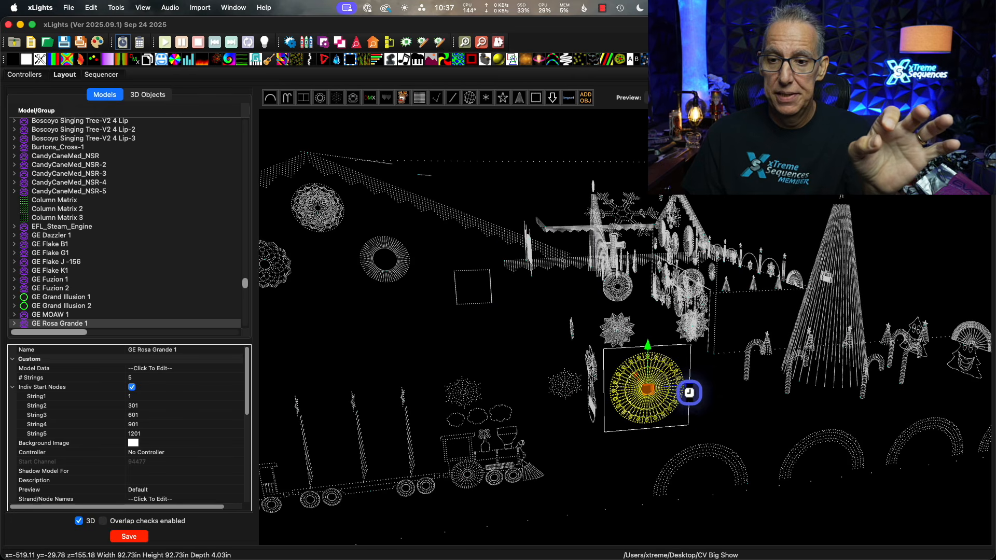
pyautogui.moveTo(691, 388); pyautogui.dragTo(648, 404)
pyautogui.click(591, 463)
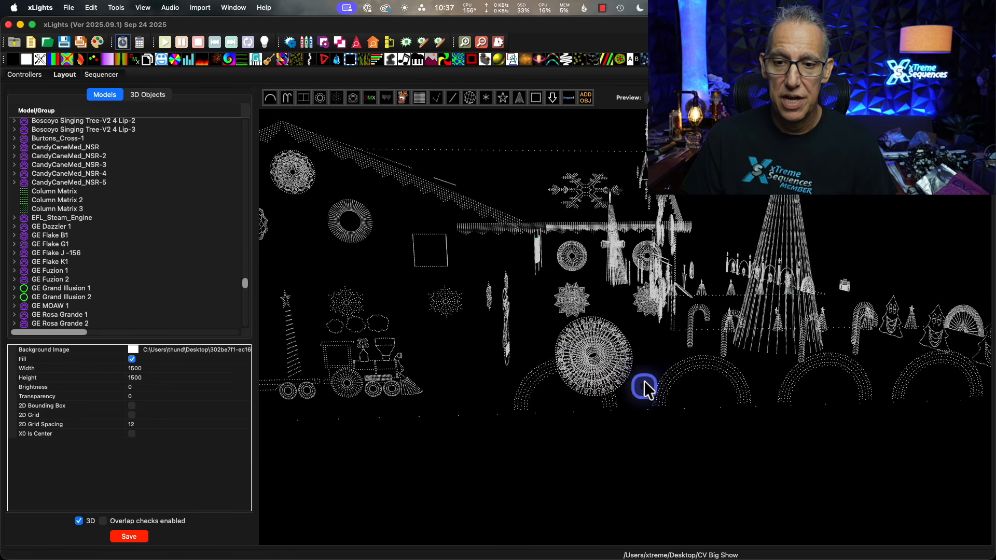
pyautogui.click(653, 348)
pyautogui.click(594, 354)
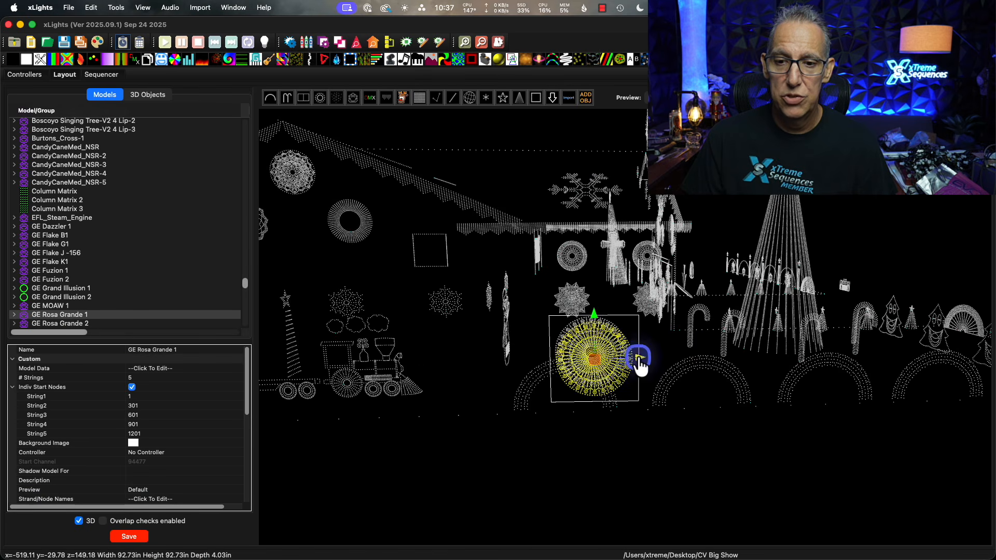
pyautogui.moveTo(638, 361); pyautogui.dragTo(560, 360)
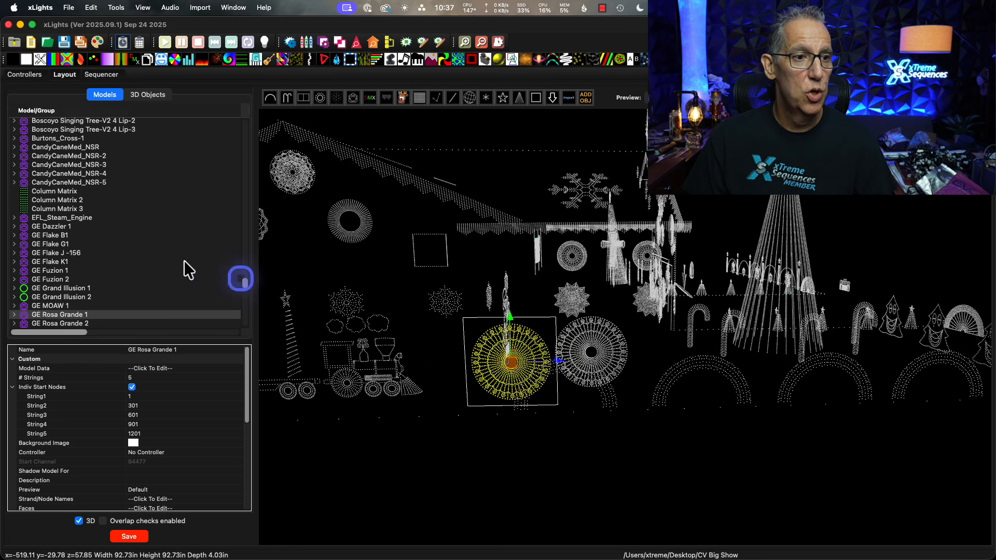
# Check that the GE Rosa Grande Rotundra, Smoozy and Snowflake Spoke groups cover both the original model and its copy.
pyautogui.scroll(15, 122, 243)
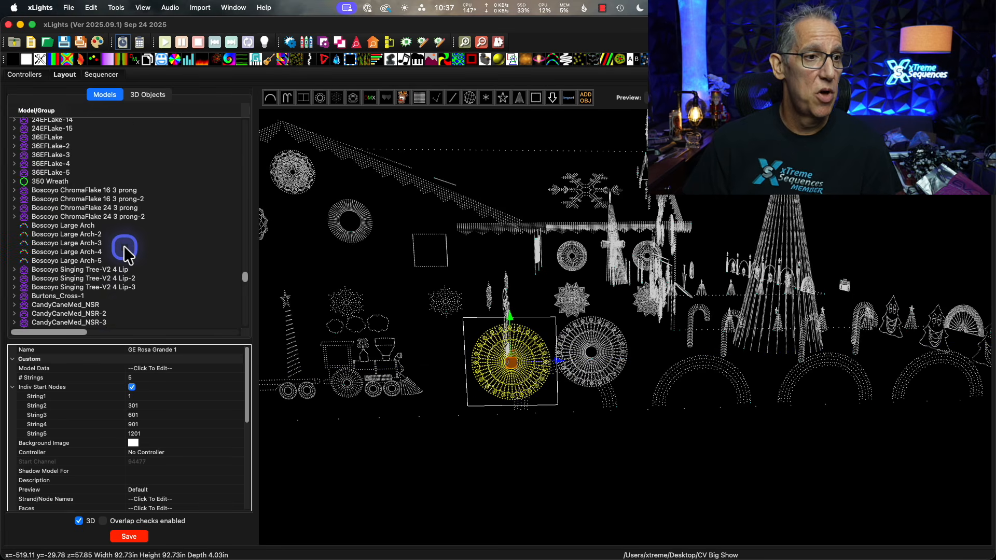
pyautogui.scroll(10, 124, 246)
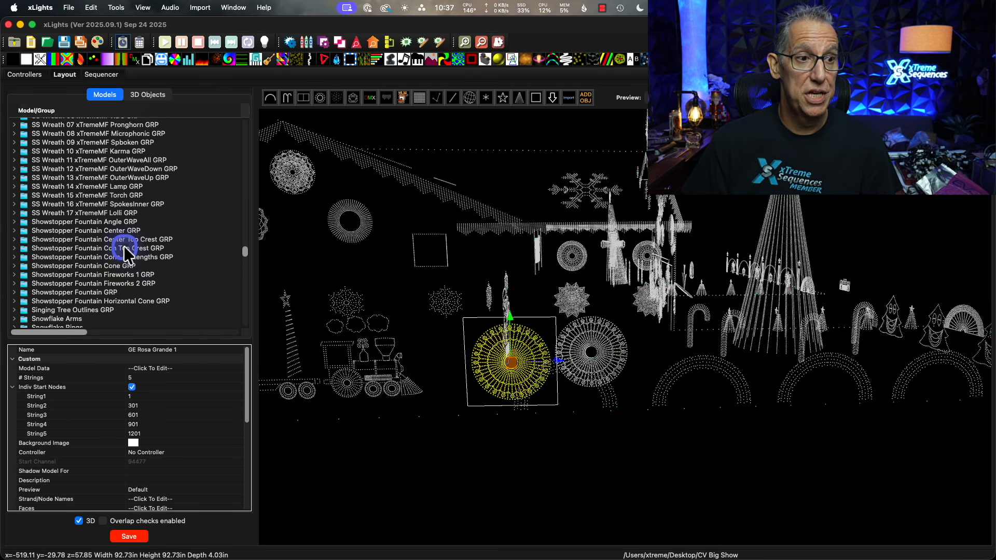
pyautogui.scroll(10, 124, 246)
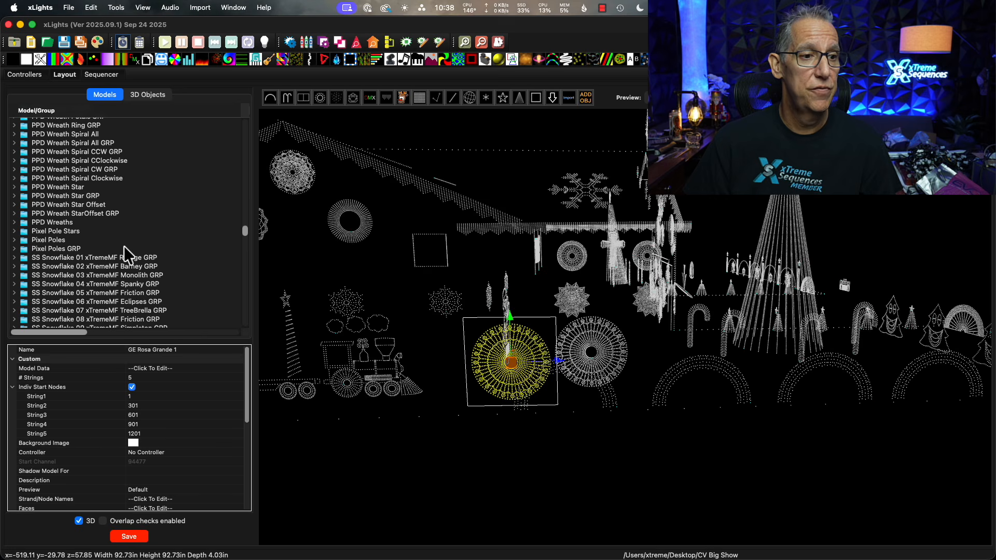
pyautogui.scroll(10, 123, 246)
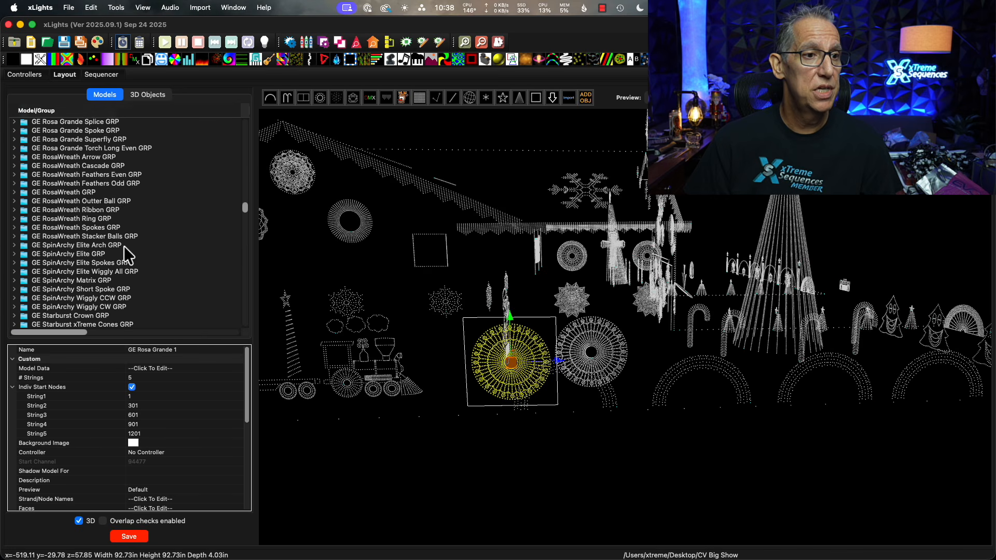
pyautogui.click(87, 261)
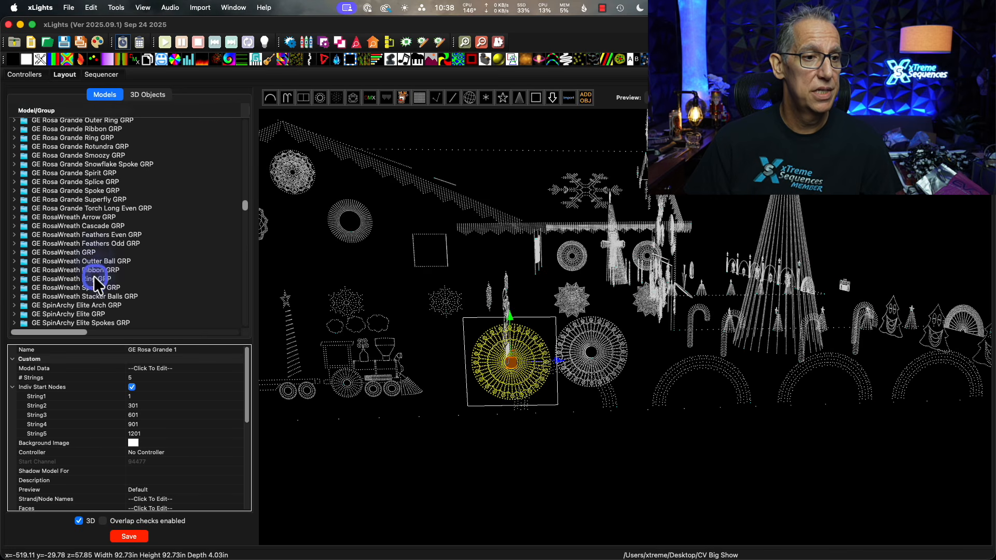
pyautogui.click(85, 147)
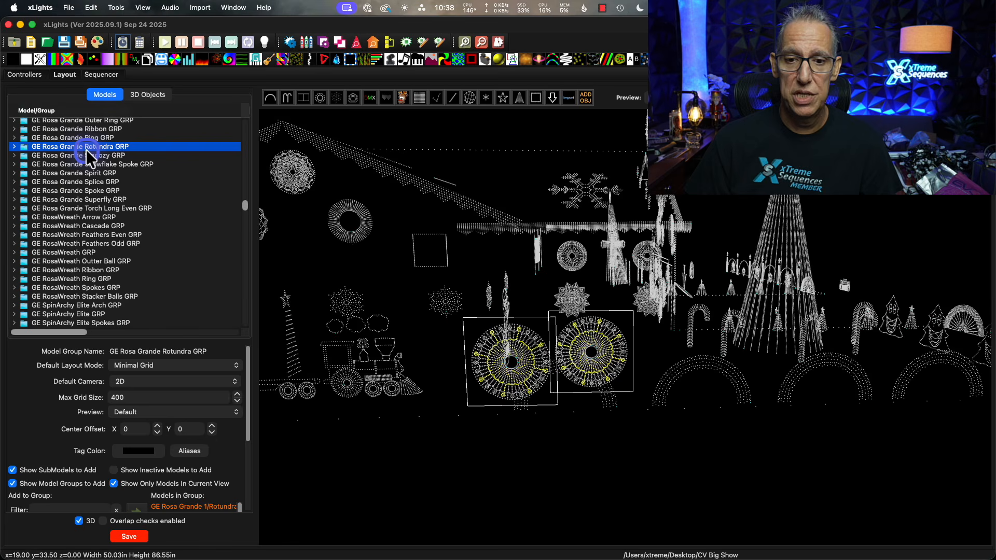
pyautogui.click(88, 158)
pyautogui.click(88, 162)
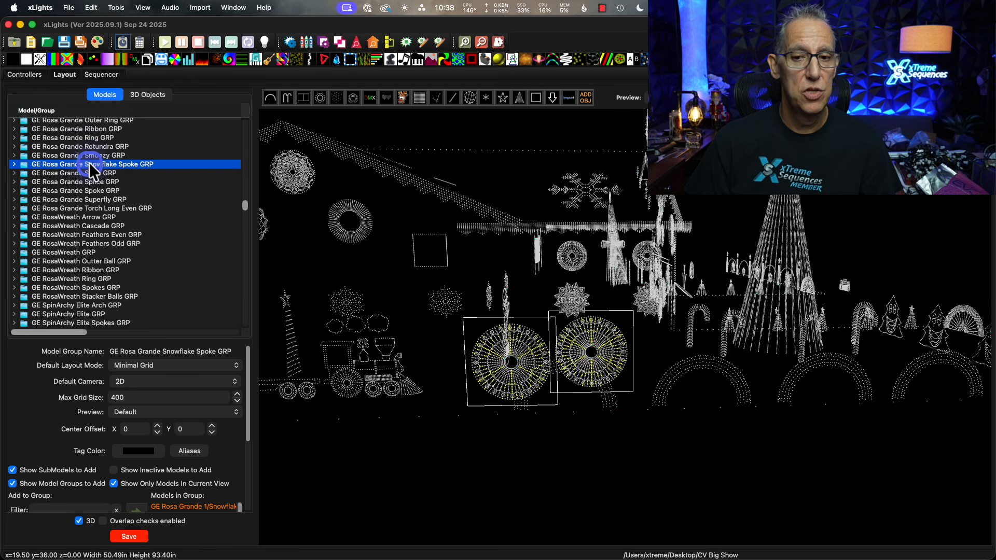
# Check that the GE Rosa Grande Spirit and Splice groups cover both the original model and its copy.
pyautogui.click(91, 173)
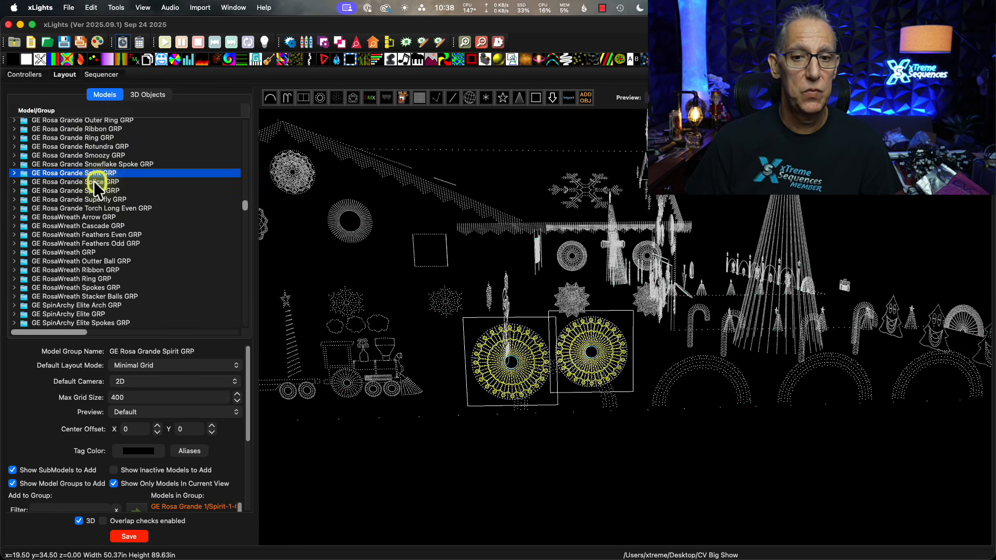
pyautogui.click(93, 180)
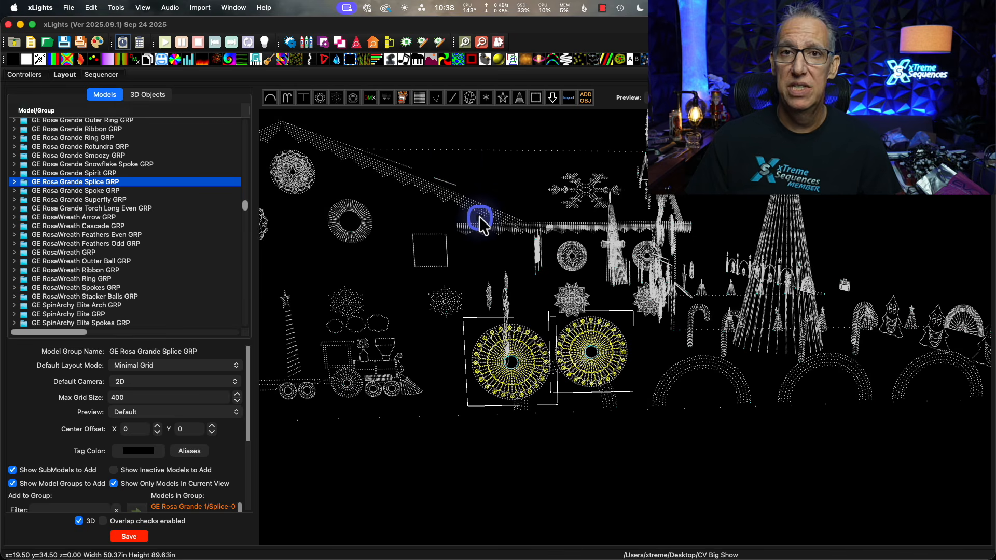
# Try to open the backup restore dialog while the sequence is still open.
pyautogui.click(68, 7)
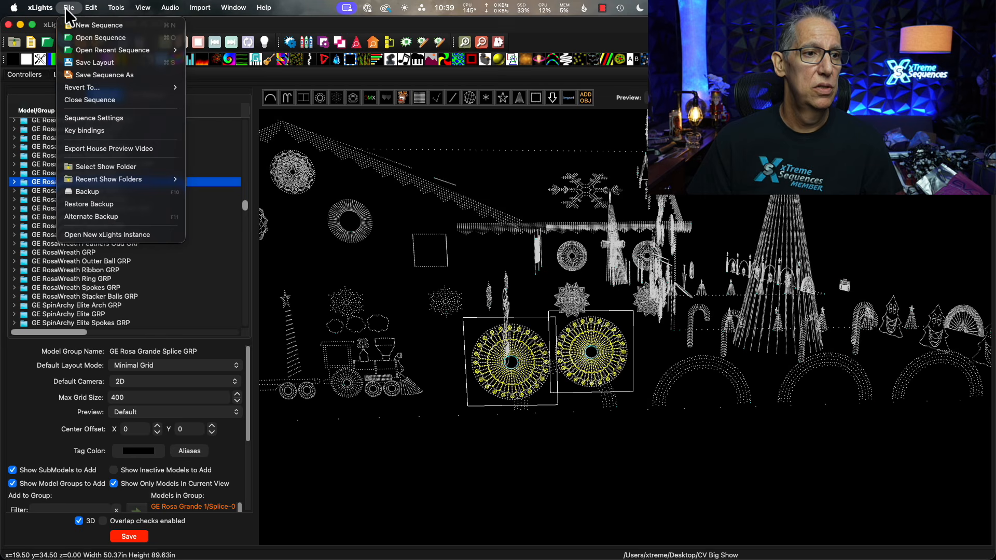
pyautogui.moveTo(137, 176)
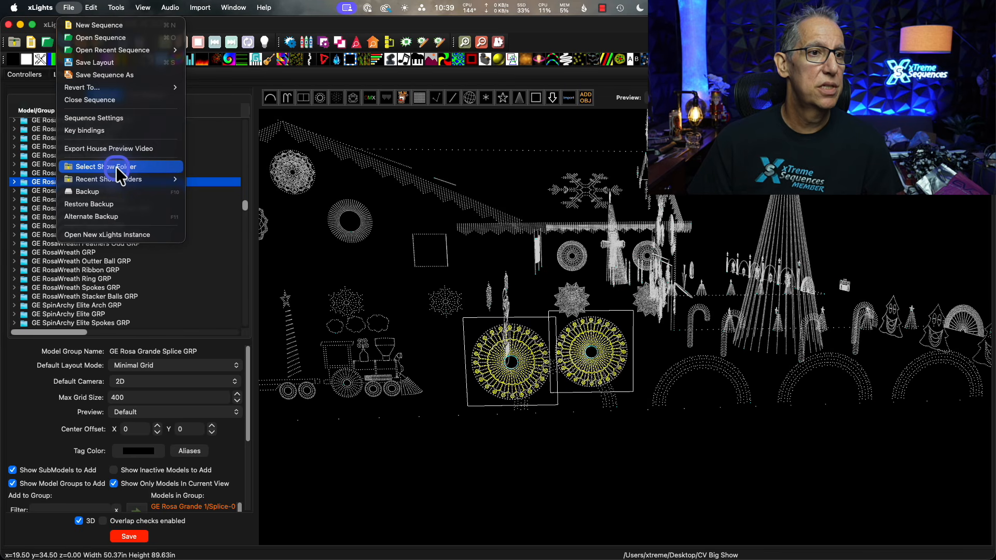
pyautogui.click(117, 201)
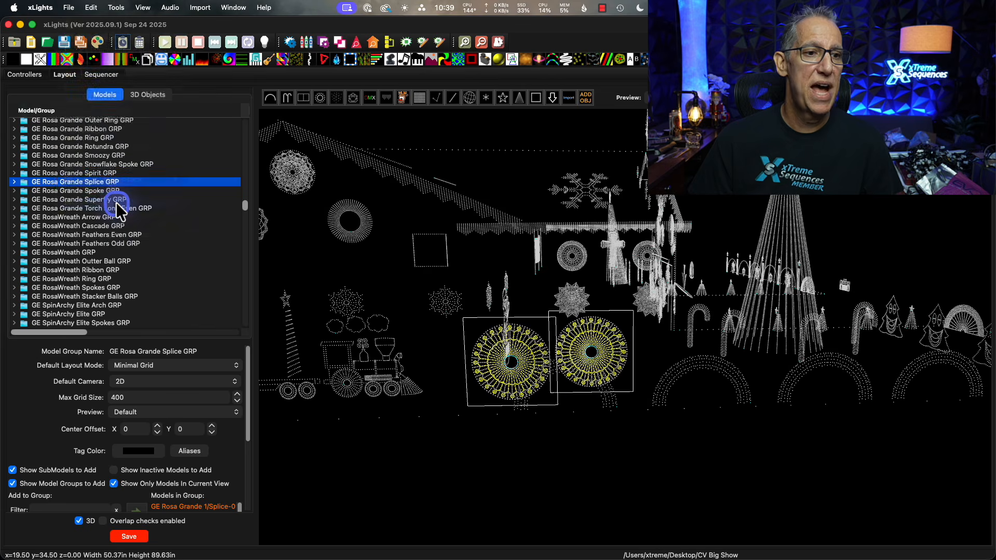
pyautogui.click(508, 229)
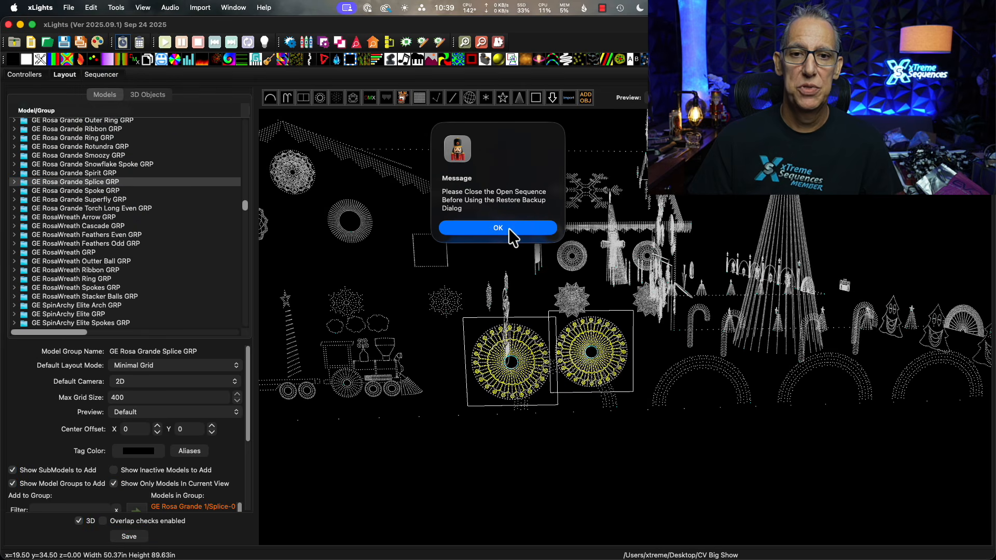
# Close the open sequence and discard its changes.
pyautogui.click(115, 77)
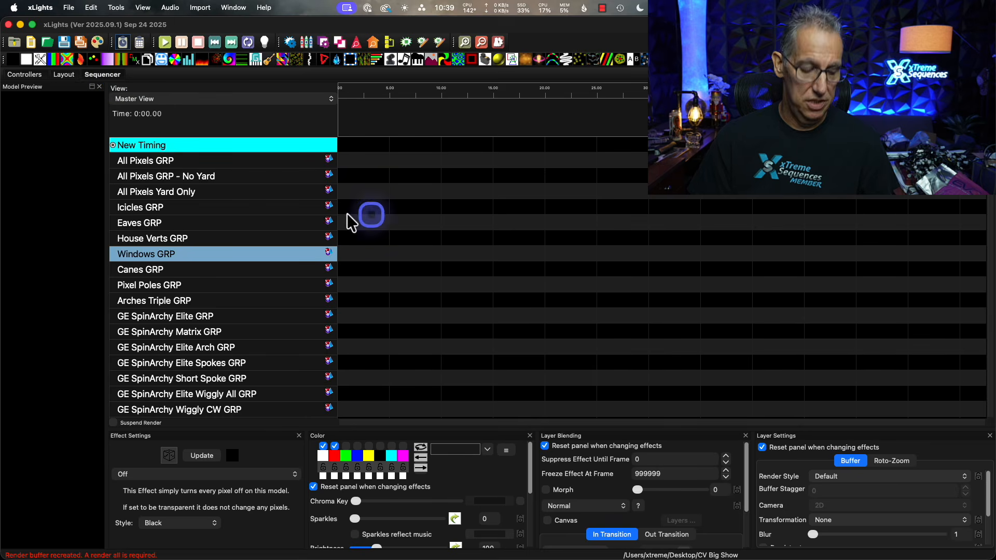
pyautogui.click(68, 7)
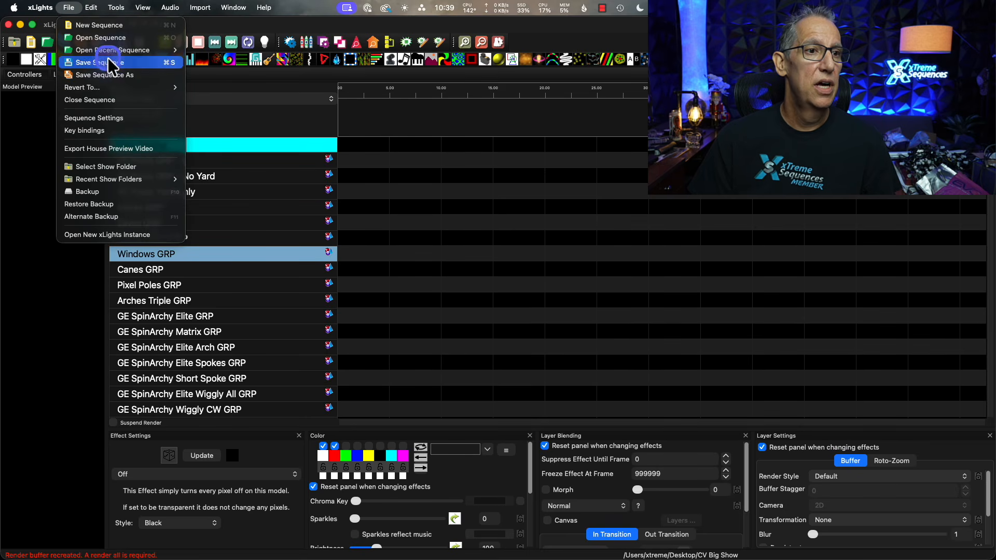
pyautogui.click(90, 100)
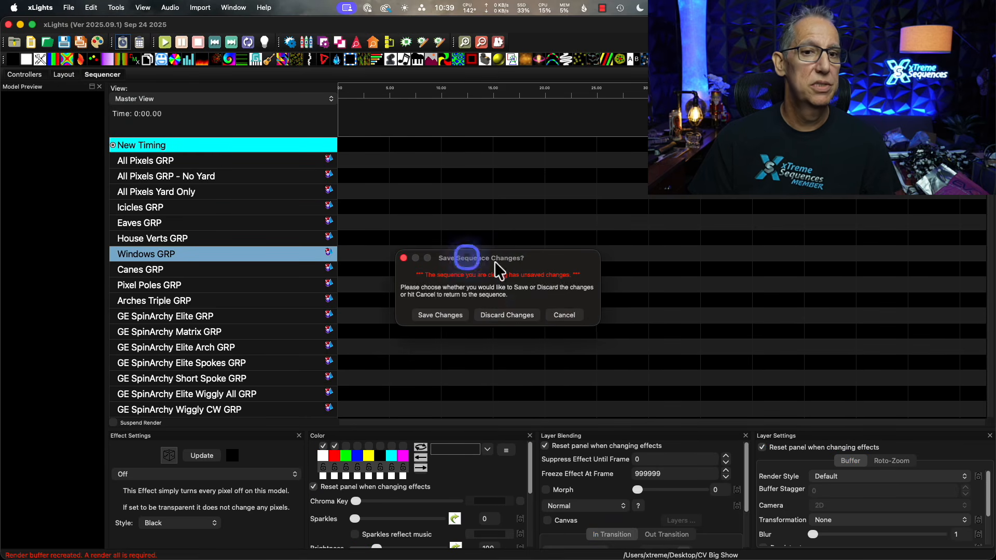
pyautogui.click(522, 315)
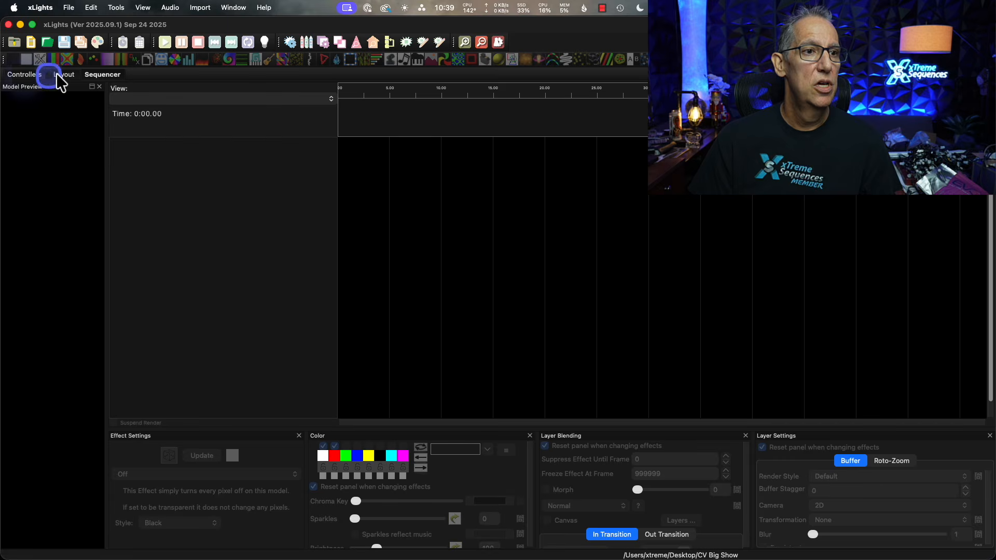
pyautogui.click(58, 74)
pyautogui.click(68, 7)
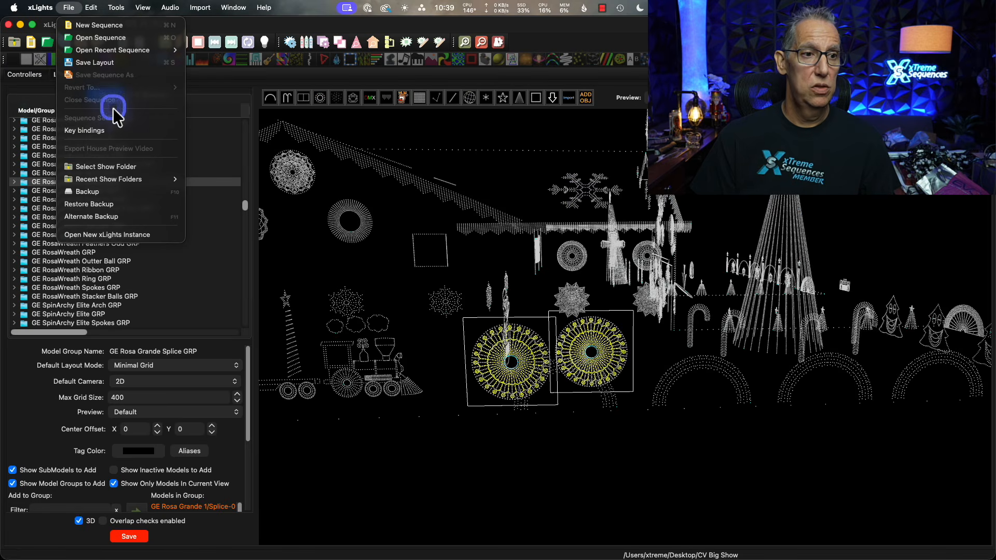
pyautogui.click(117, 203)
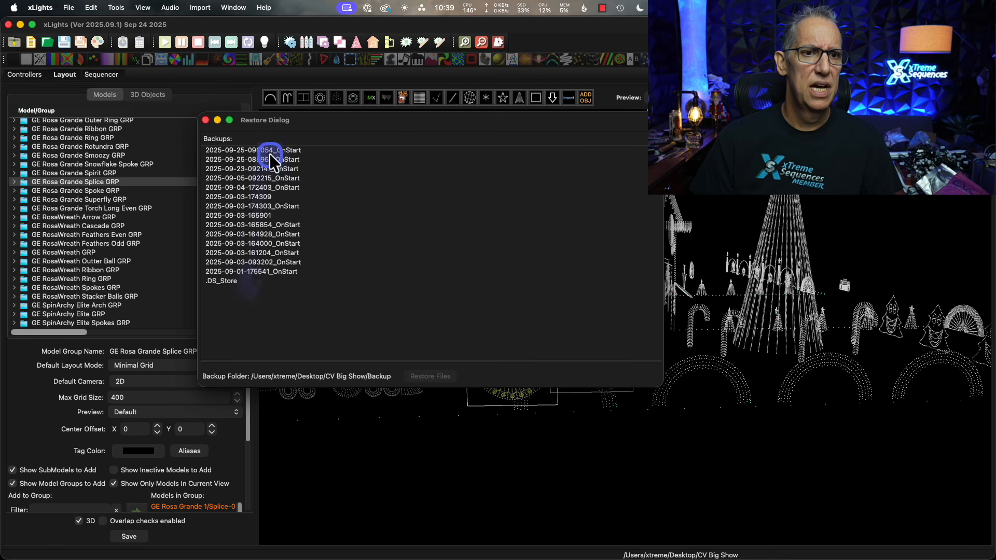
pyautogui.click(263, 150)
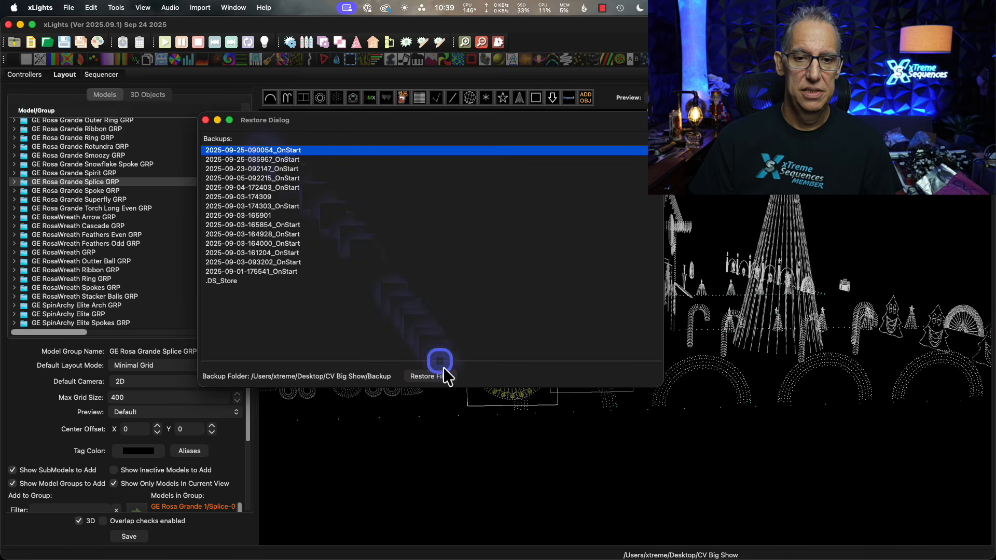
pyautogui.click(436, 381)
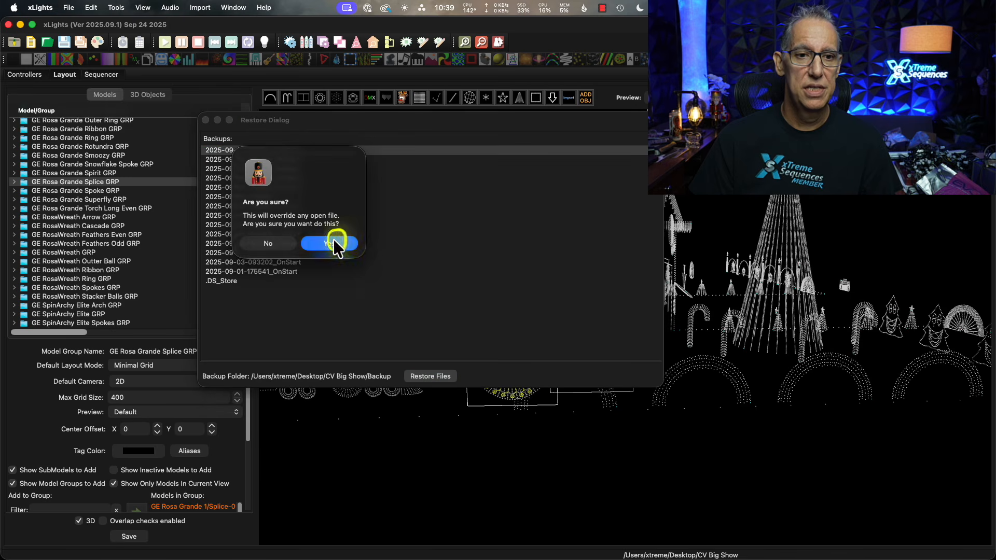
pyautogui.click(333, 242)
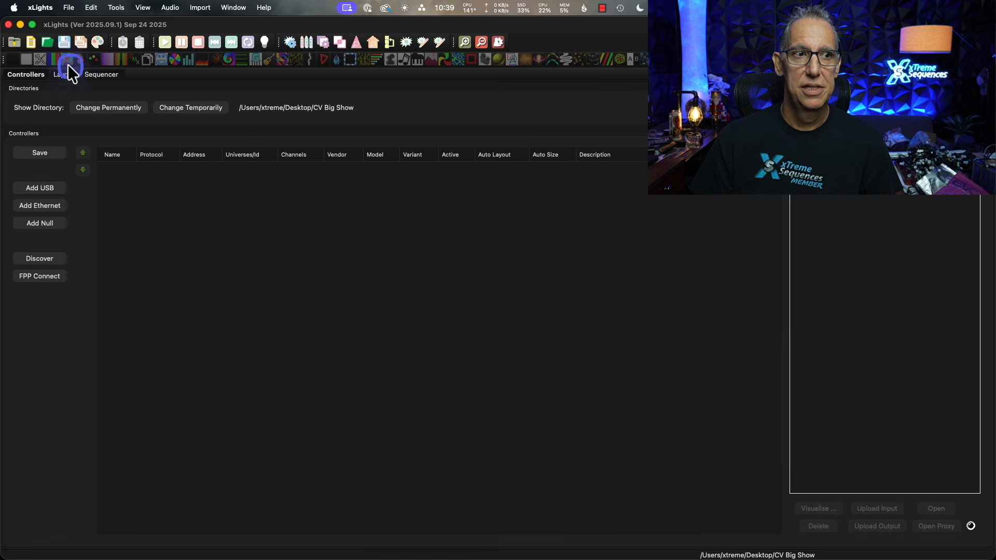
# Inspect the restored house layout in 3D from several angles.
pyautogui.click(67, 73)
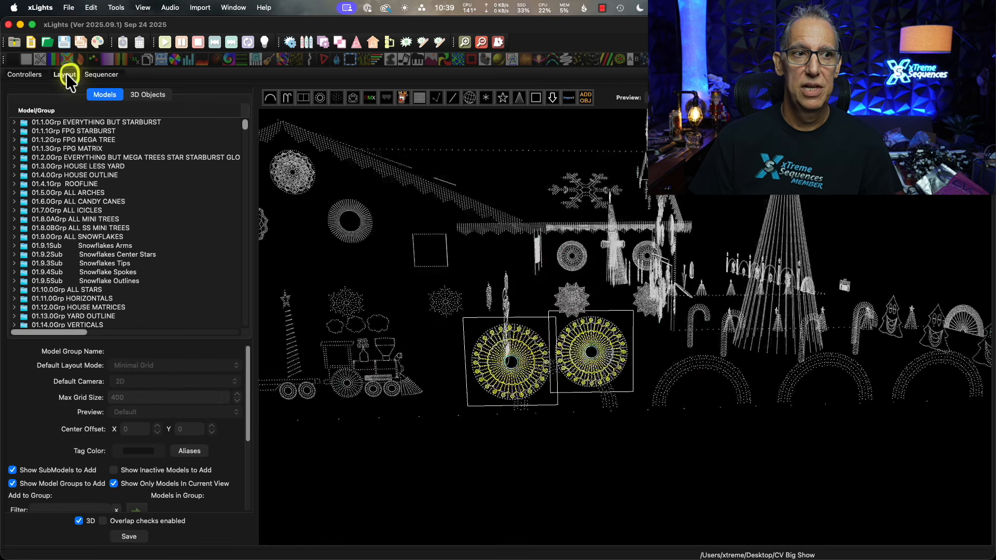
pyautogui.moveTo(479, 405); pyautogui.dragTo(622, 376)
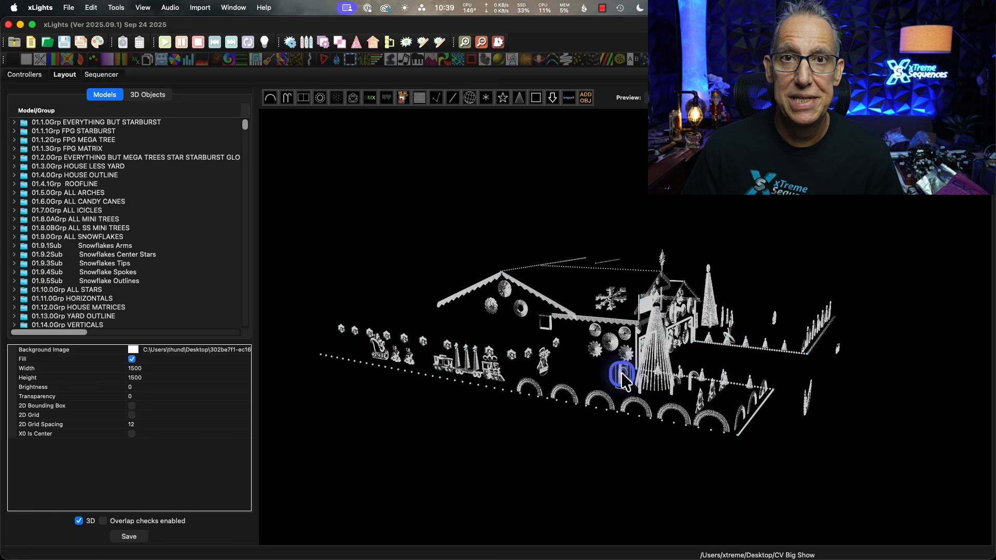
pyautogui.click(634, 440)
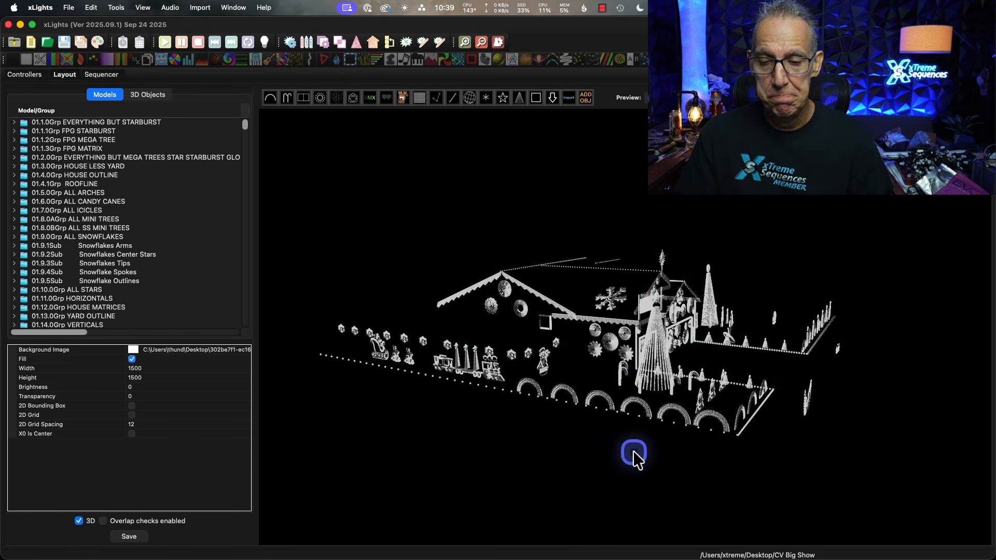
pyautogui.moveTo(583, 474); pyautogui.dragTo(506, 430)
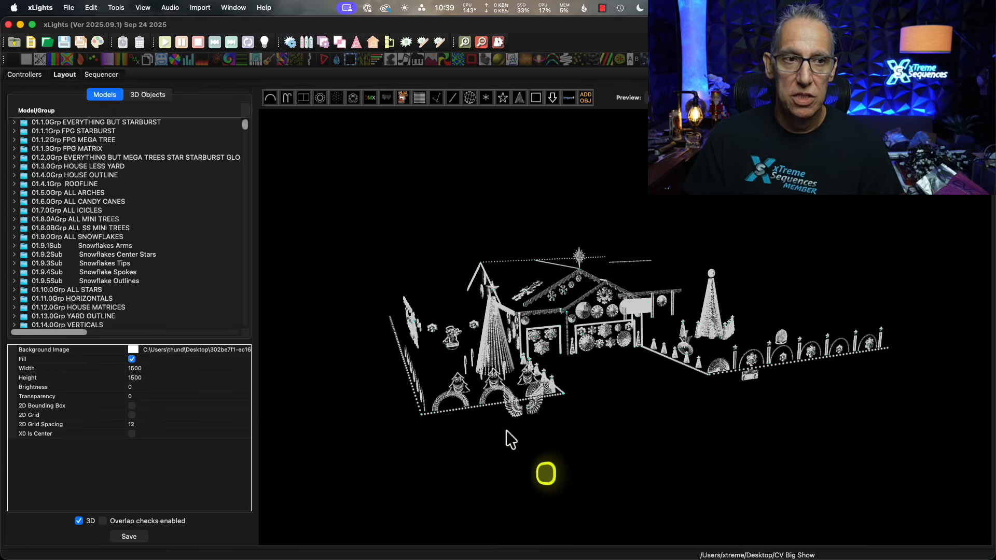
# Open the sequence Hark the Herald Angels Sing.xsq and set its audio volume to Silent.
pyautogui.click(47, 41)
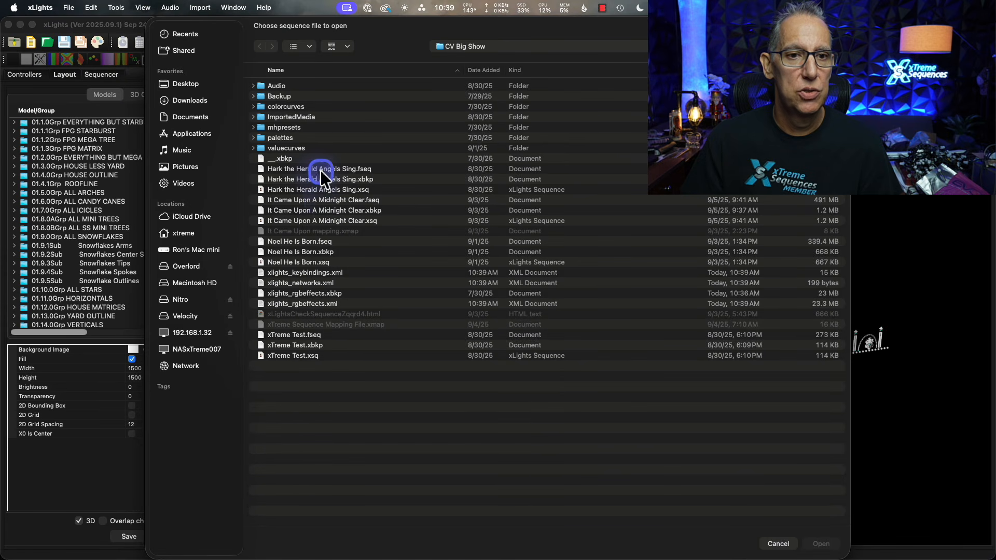
pyautogui.doubleClick(316, 190)
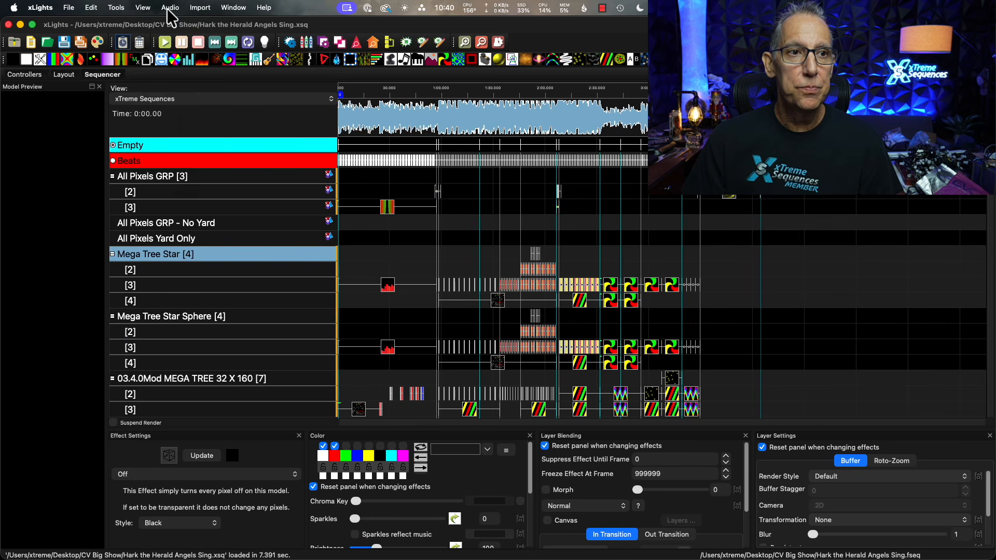
pyautogui.click(171, 7)
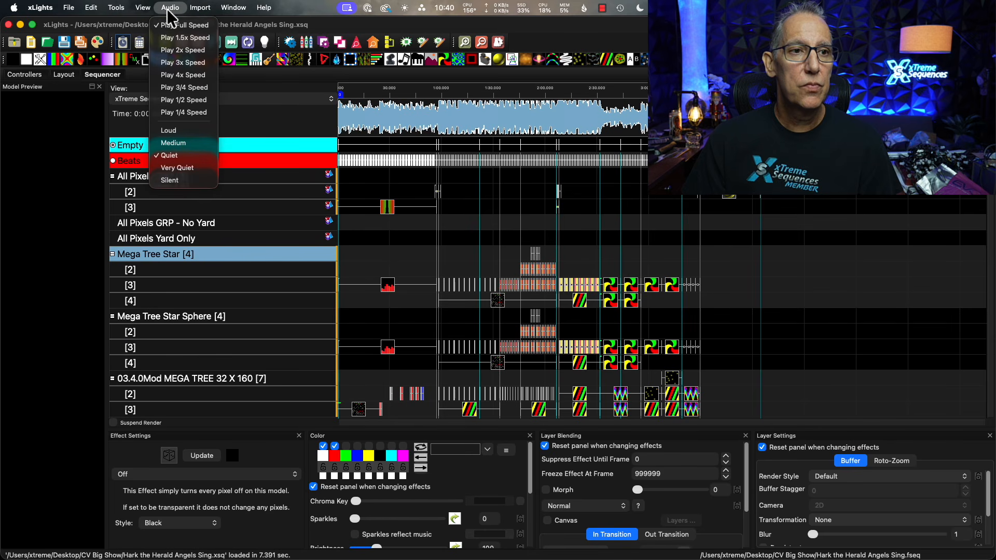
pyautogui.click(196, 181)
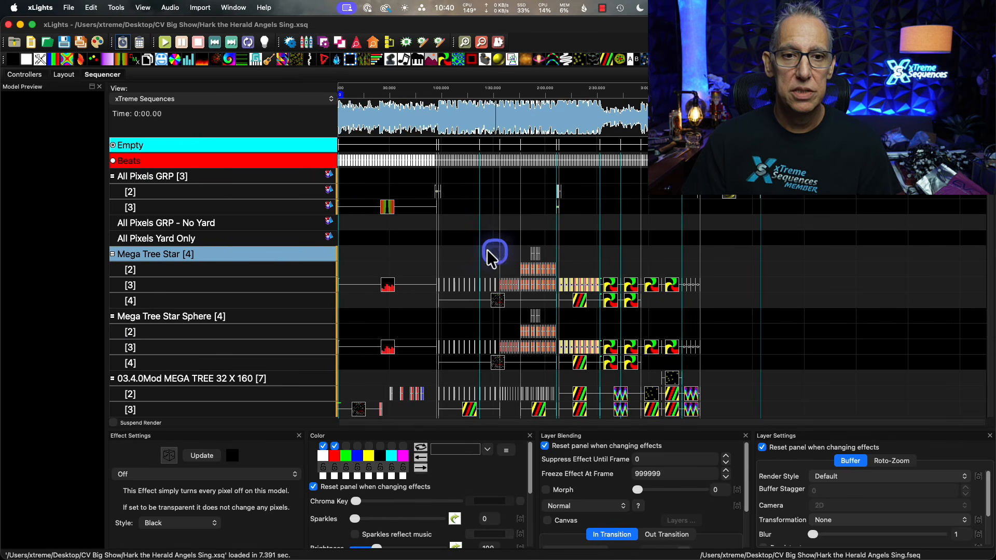
# Dock the House Preview above the Model Preview, widen both, and collapse the All Pixels GRP layers.
pyautogui.click(388, 210)
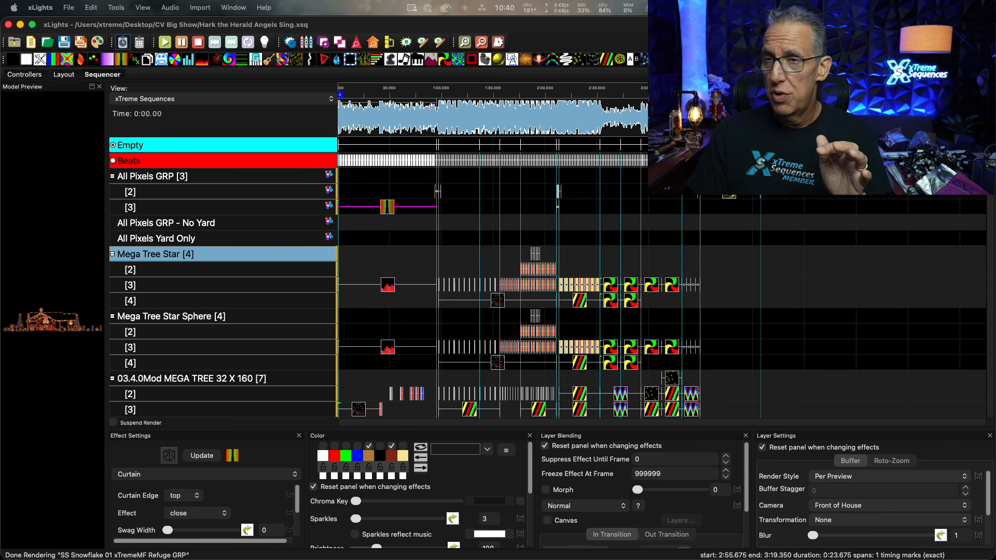
pyautogui.moveTo(560, 53); pyautogui.dragTo(53, 157)
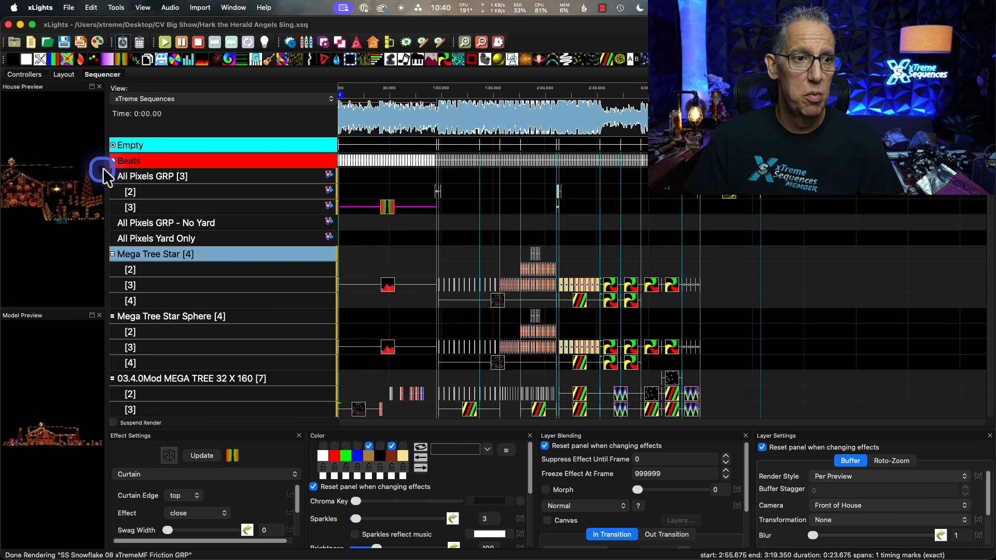
pyautogui.click(110, 174)
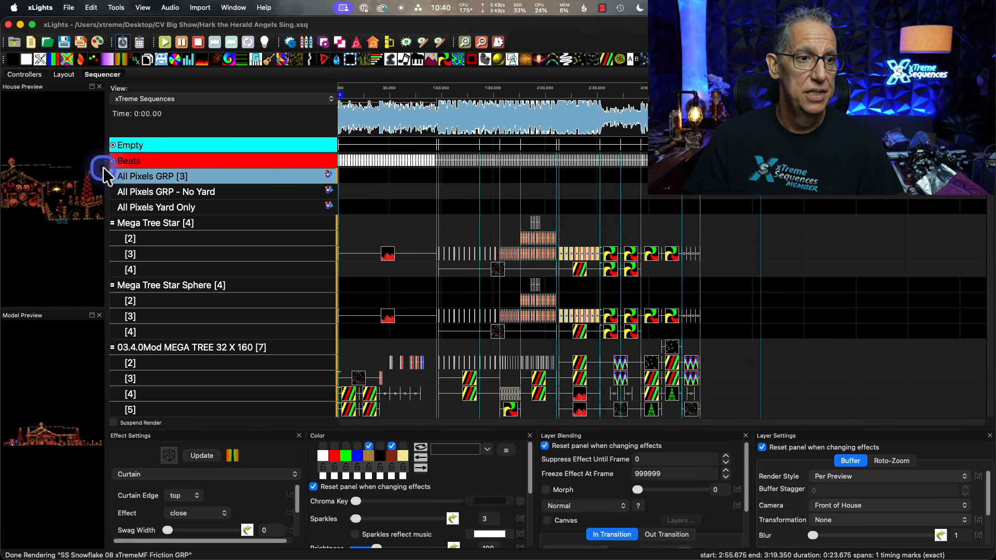
pyautogui.moveTo(106, 169); pyautogui.dragTo(337, 196)
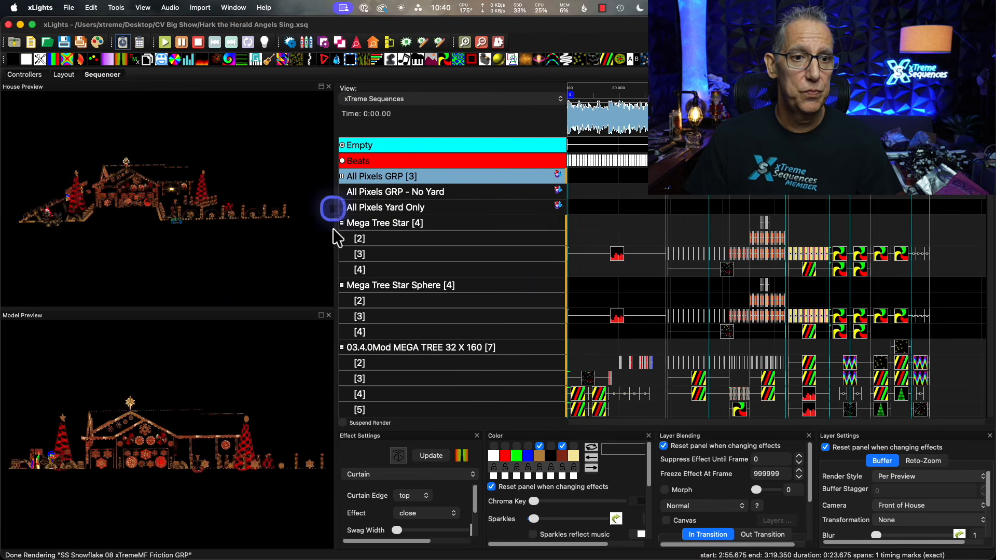
# Preview the first Pinwheel effect on Mega Tree Star layer 3 while viewing the house from several angles.
pyautogui.moveTo(160, 267); pyautogui.dragTo(166, 267)
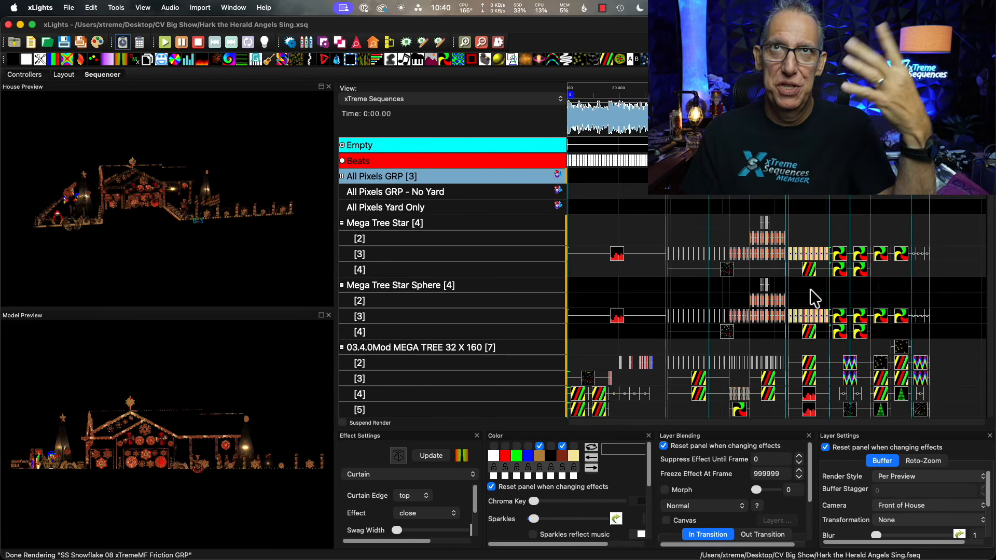
pyautogui.click(839, 256)
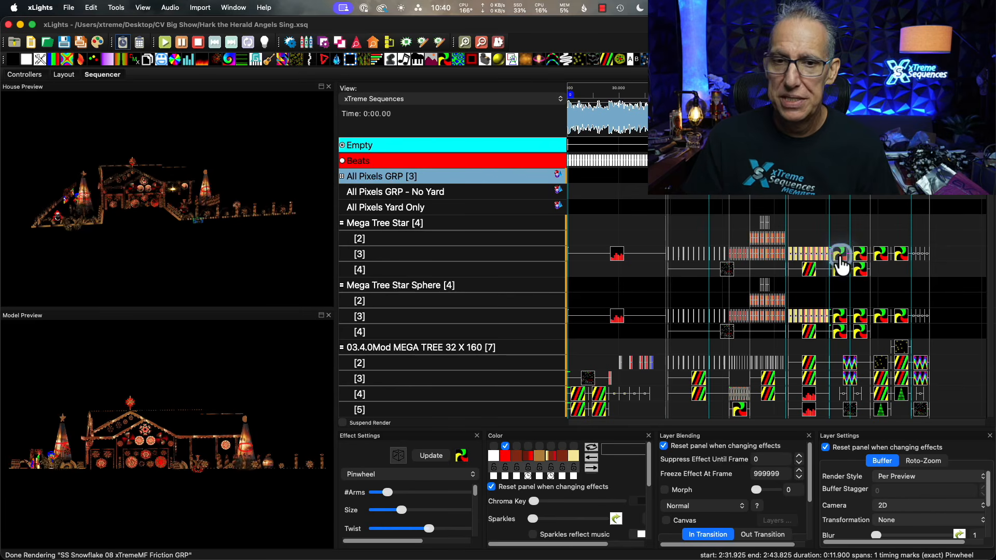
pyautogui.moveTo(220, 257); pyautogui.dragTo(243, 254)
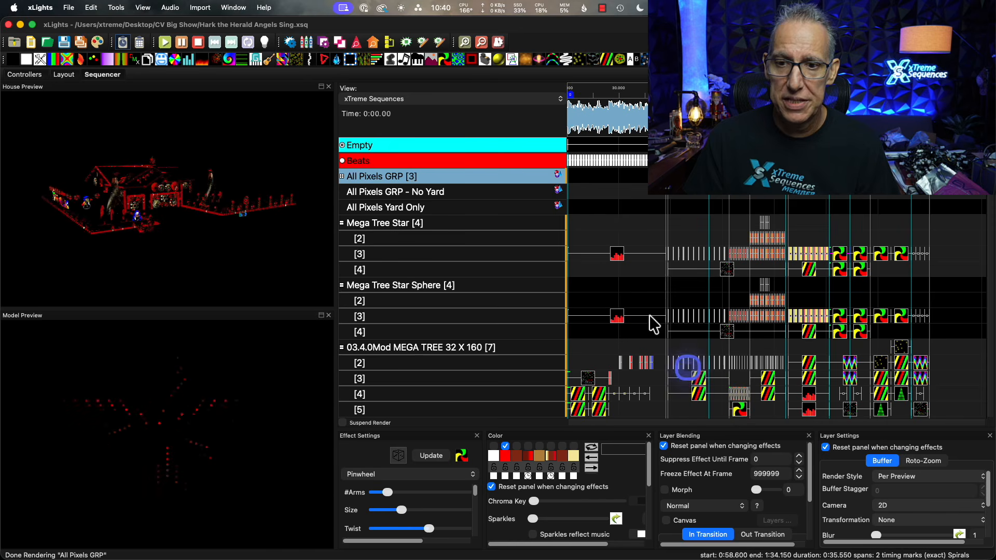
pyautogui.moveTo(188, 251); pyautogui.dragTo(174, 250)
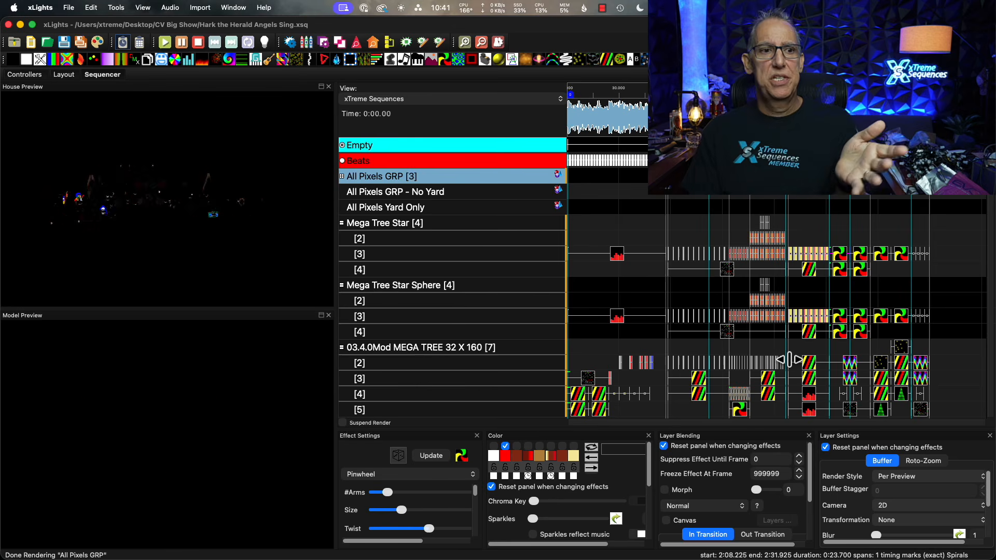
# Compare the Camera settings of the first Pinwheel effects on Mega Tree Star layer 3 and Mega Tree Star Sphere layer 4.
pyautogui.click(764, 351)
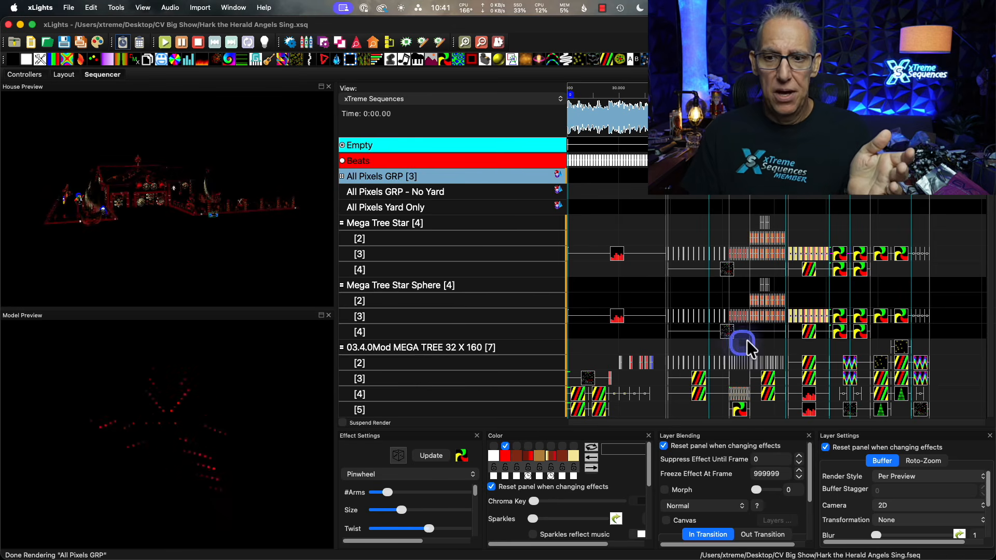
pyautogui.click(838, 254)
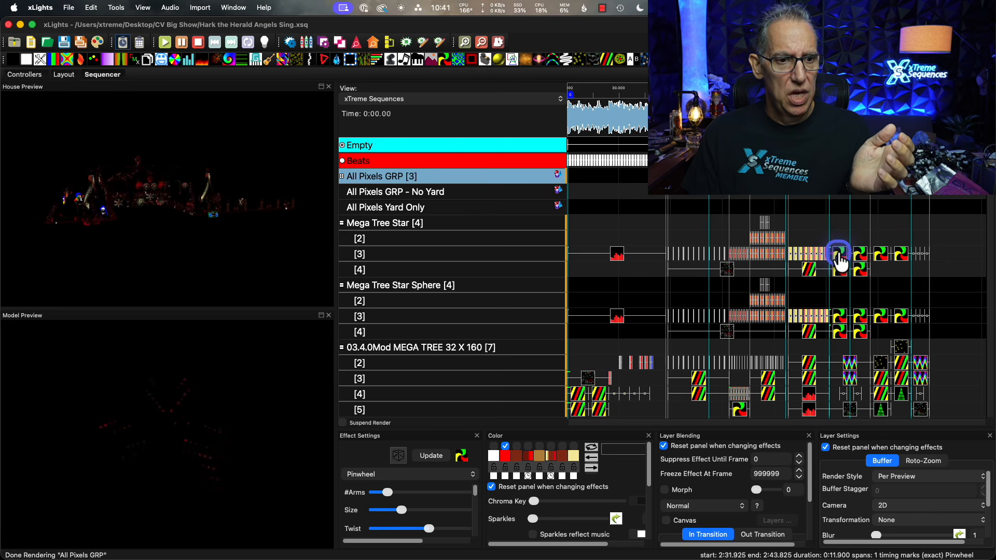
pyautogui.click(840, 333)
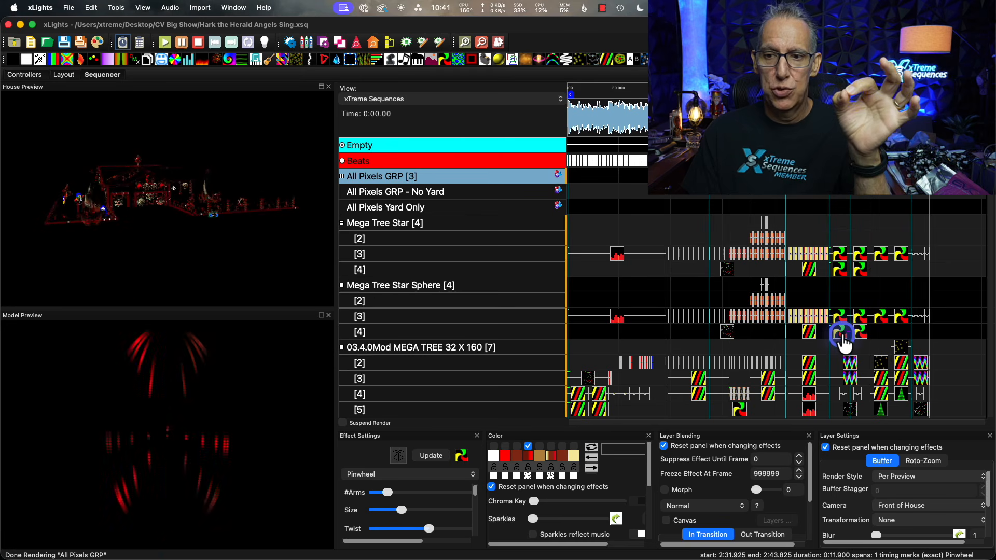
pyautogui.click(914, 490)
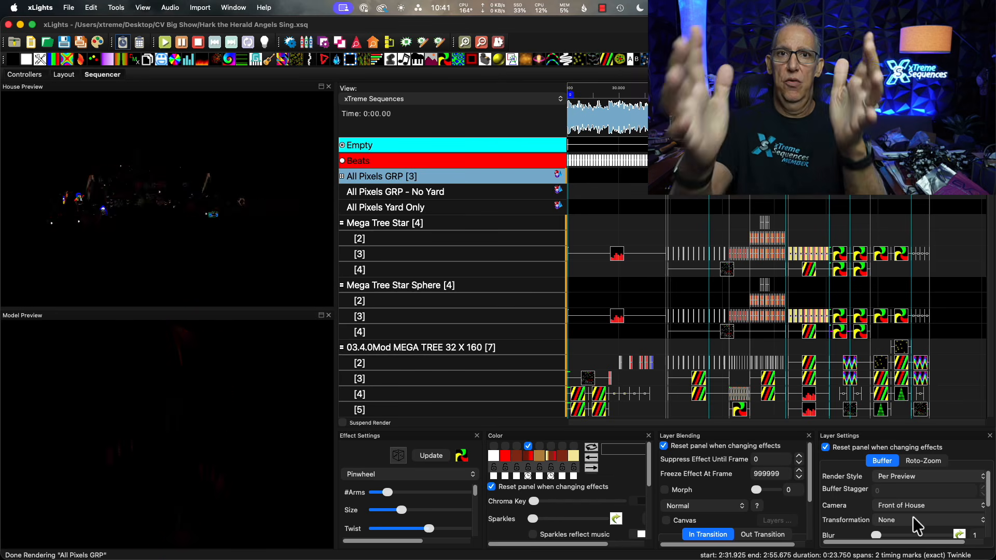
# Preview the Pinwheel effect on layer 5 of 03.4.0Mod MEGA TREE 32 X 160.
pyautogui.click(939, 419)
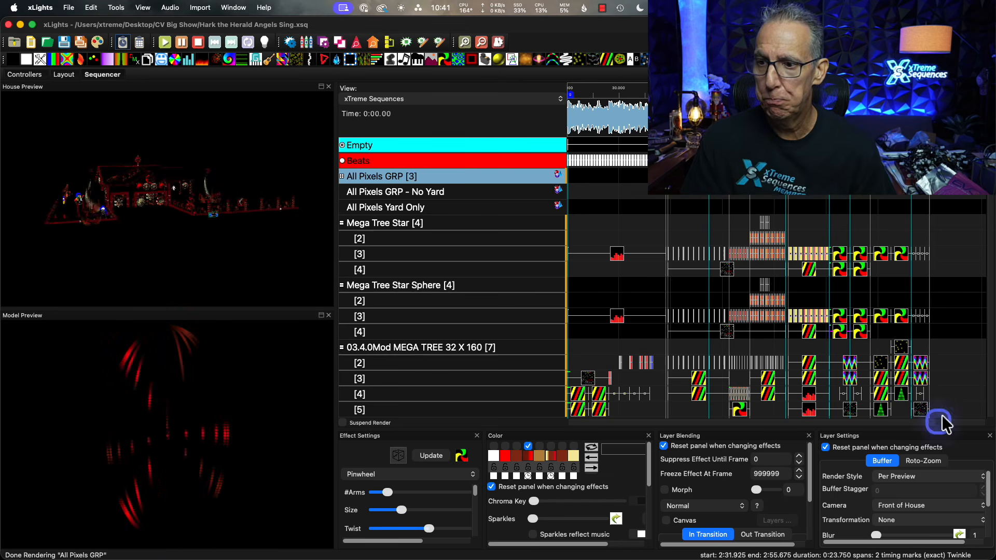
pyautogui.scroll(-4, 804, 350)
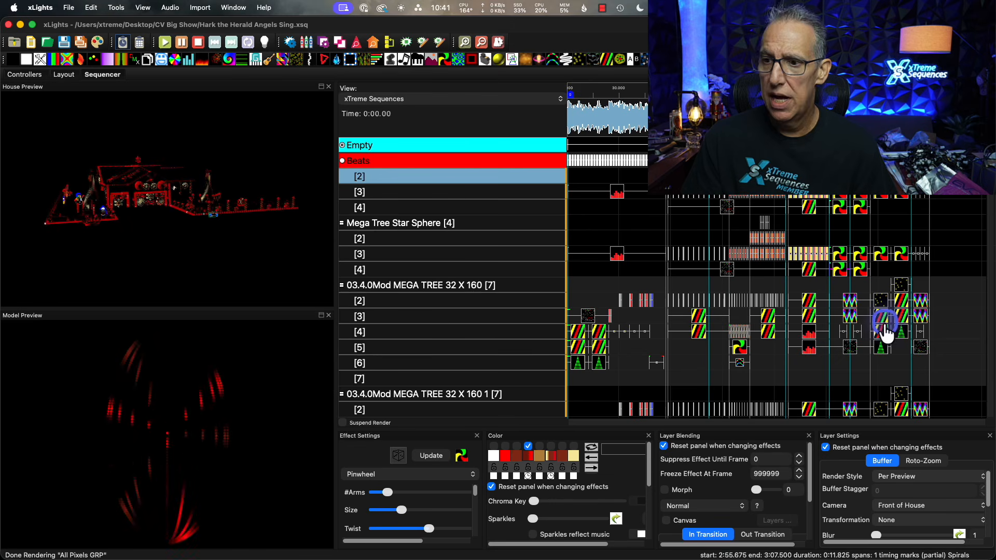
pyautogui.scroll(-3, 600, 367)
pyautogui.click(742, 307)
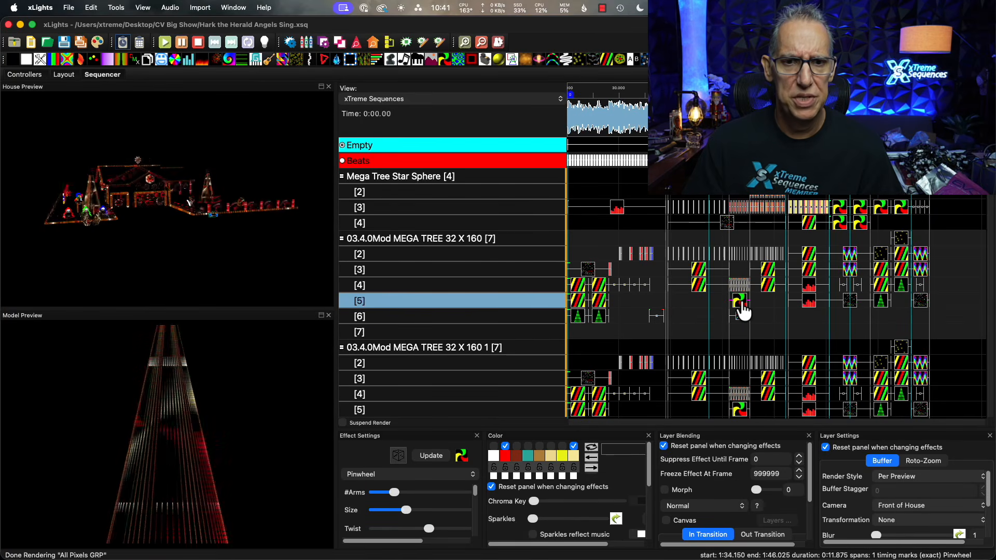
# Compare the properties and placement of the two 32 X 160 mega trees in the 3D layout.
pyautogui.click(57, 75)
pyautogui.click(400, 384)
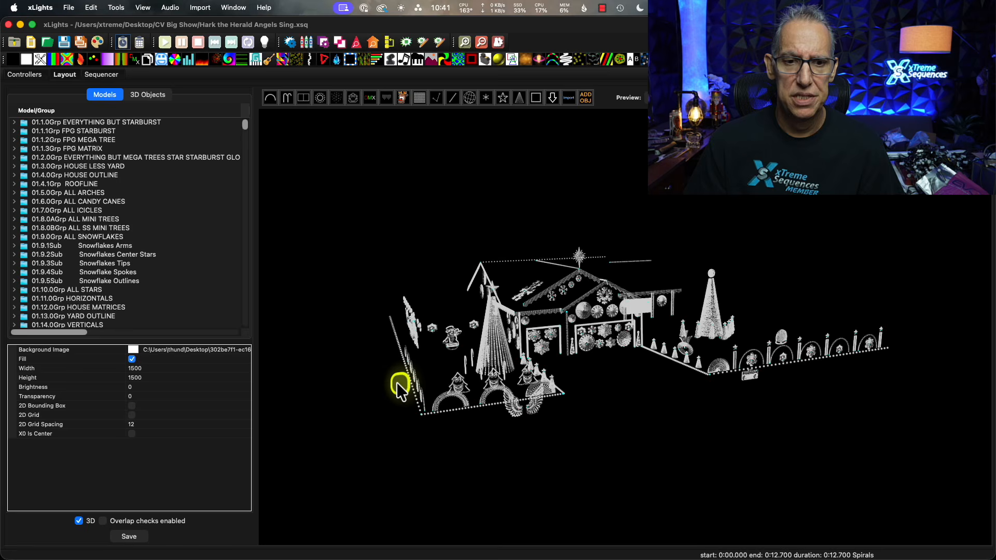
pyautogui.click(492, 345)
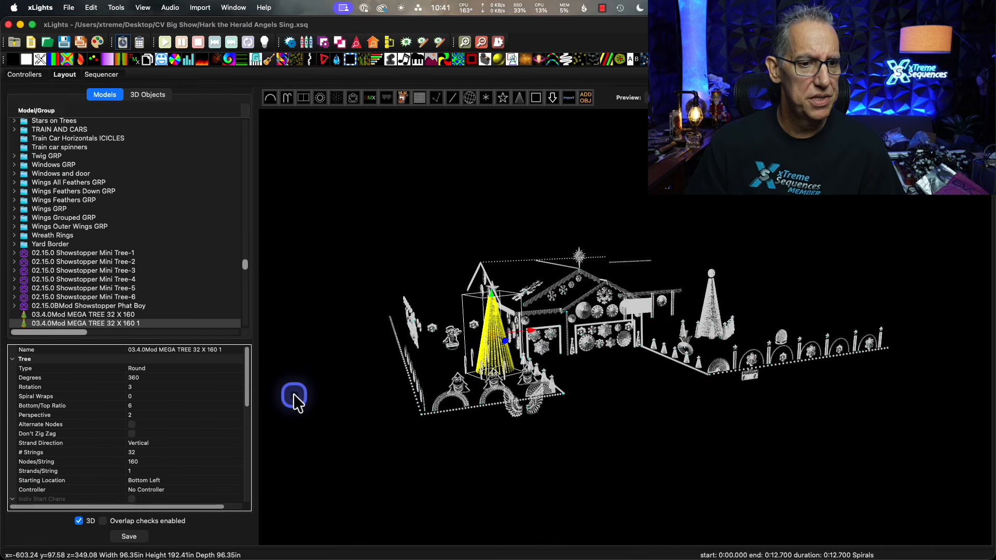
pyautogui.click(680, 462)
pyautogui.click(714, 310)
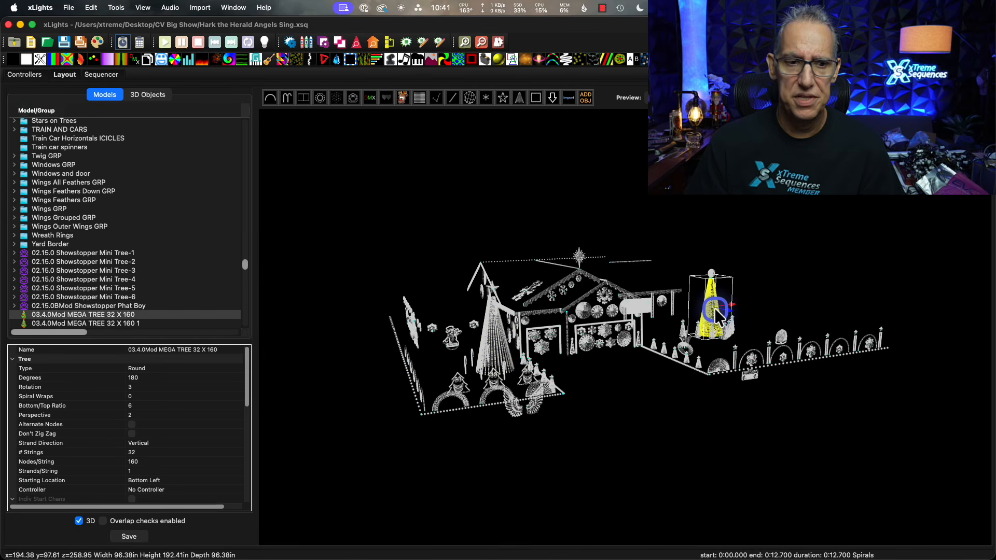
pyautogui.moveTo(667, 438); pyautogui.dragTo(473, 432)
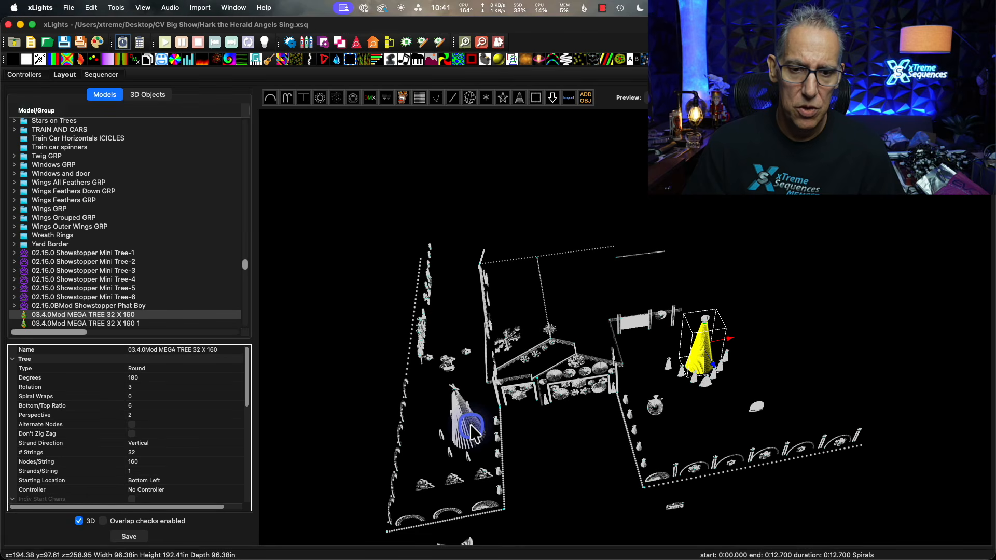
pyautogui.click(476, 431)
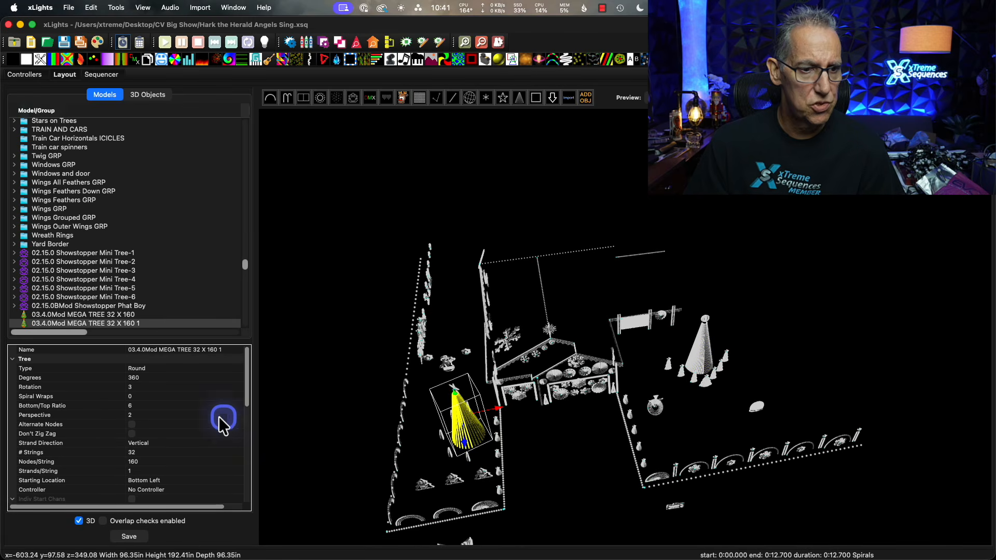
pyautogui.scroll(-1, 199, 421)
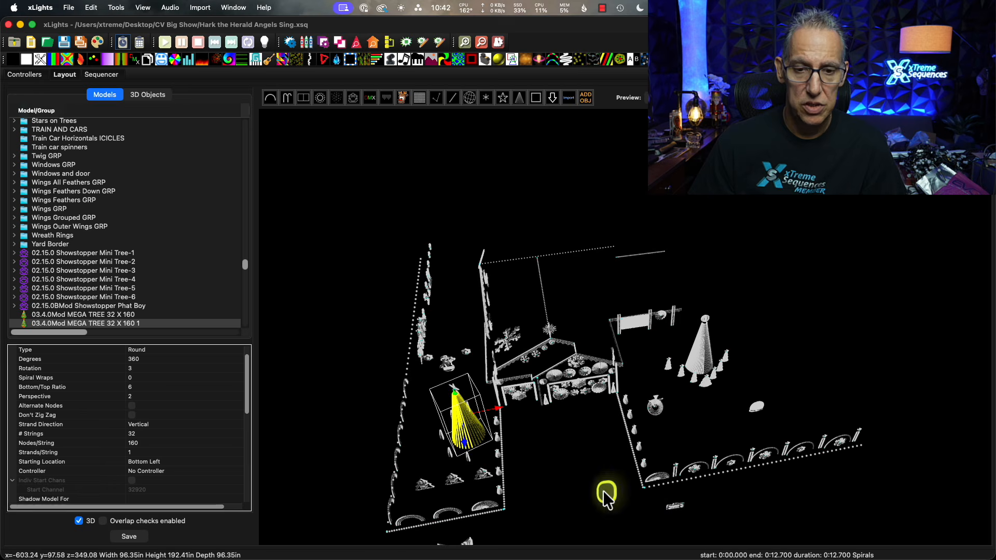
# View the 3D layout from several angles and look up the saved viewpoints that can be loaded.
pyautogui.moveTo(603, 490); pyautogui.dragTo(596, 469)
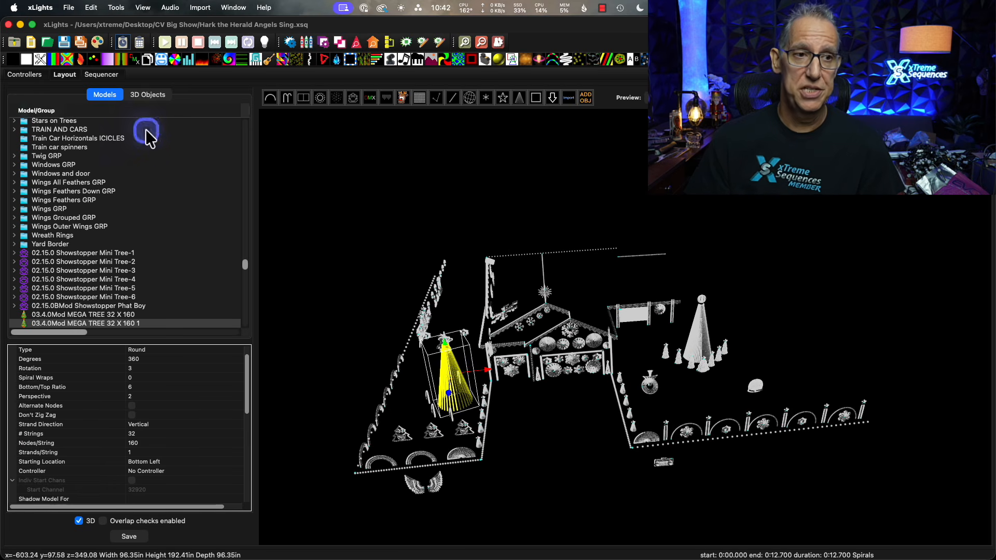
pyautogui.moveTo(573, 435); pyautogui.dragTo(597, 418)
pyautogui.moveTo(580, 483); pyautogui.dragTo(628, 485)
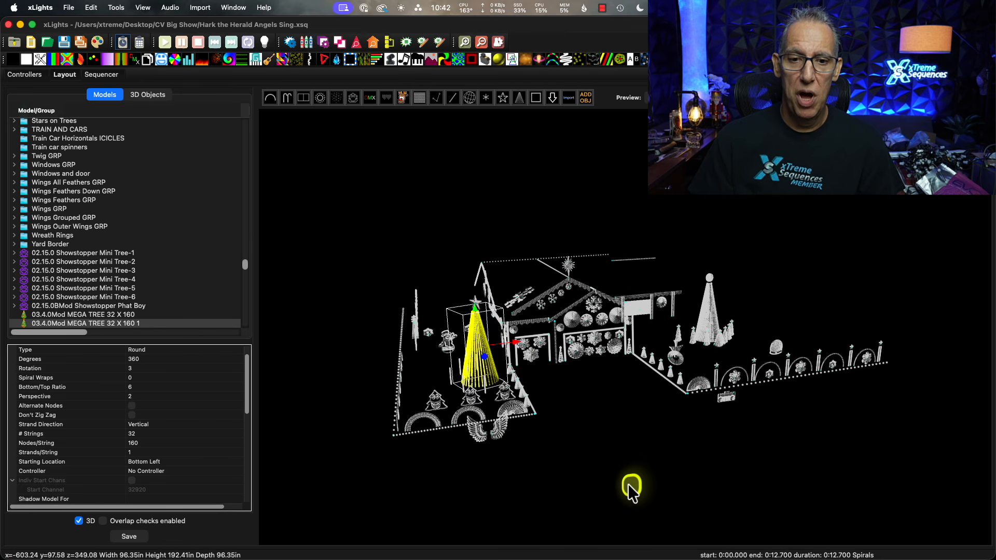
pyautogui.rightClick(588, 418)
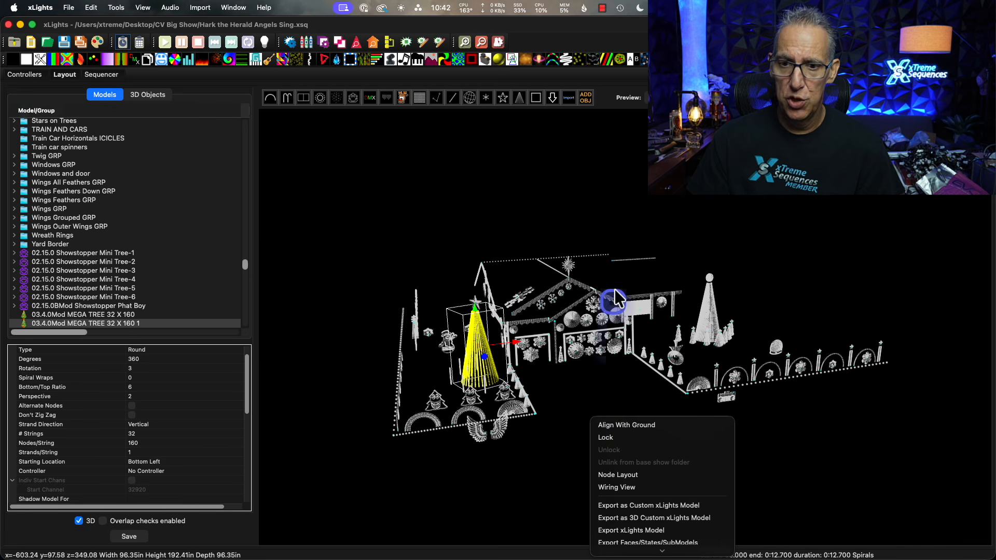
pyautogui.click(608, 143)
pyautogui.click(602, 167)
pyautogui.rightClick(583, 175)
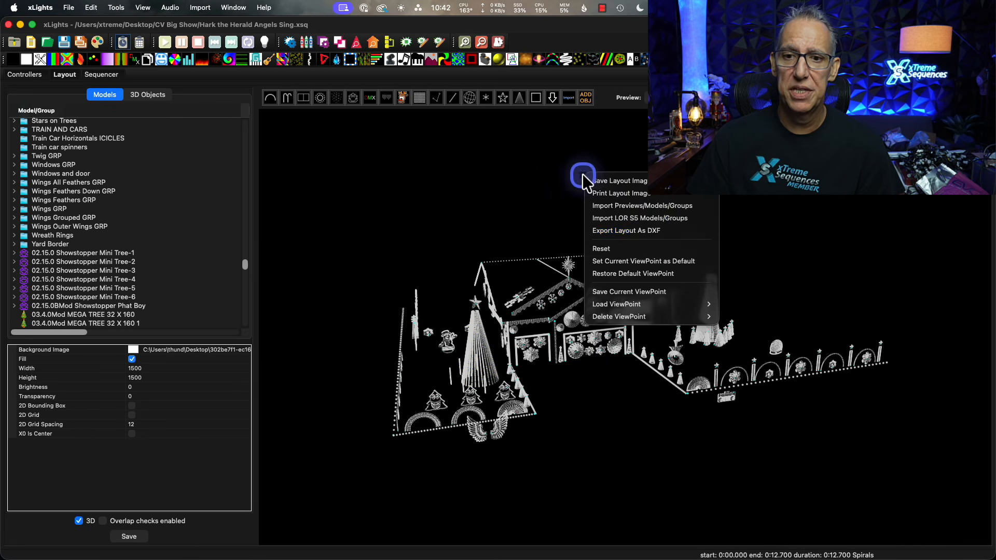
pyautogui.moveTo(655, 313)
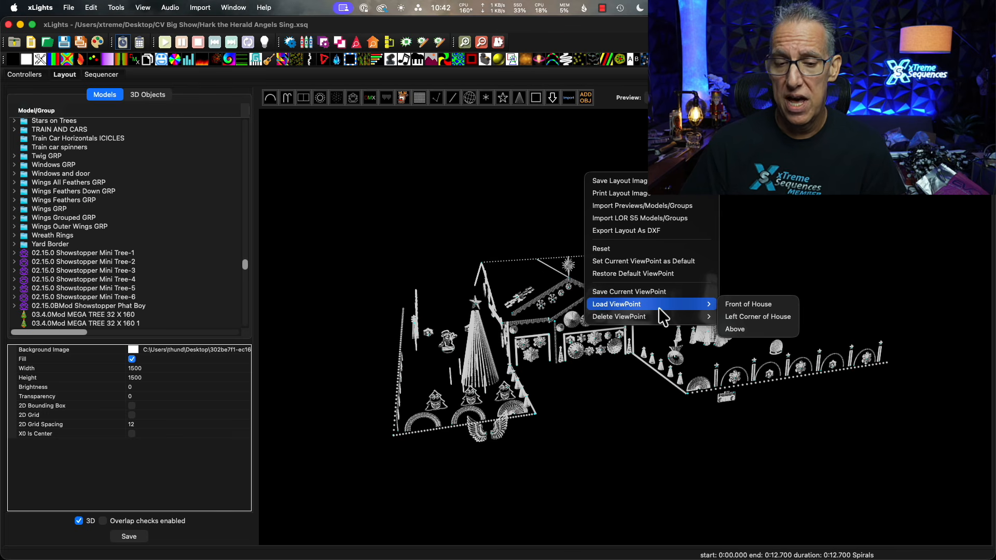
pyautogui.click(641, 512)
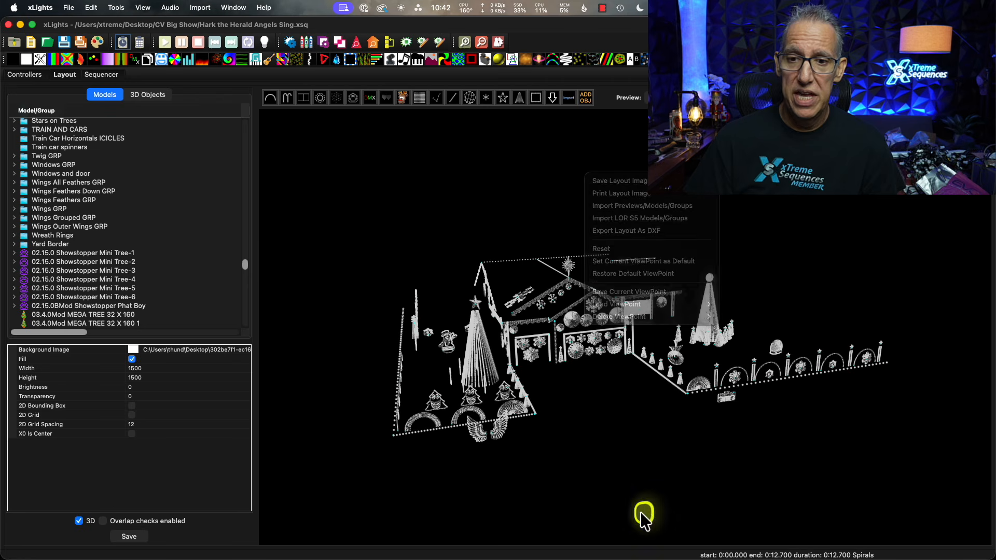
pyautogui.moveTo(640, 512); pyautogui.dragTo(659, 503)
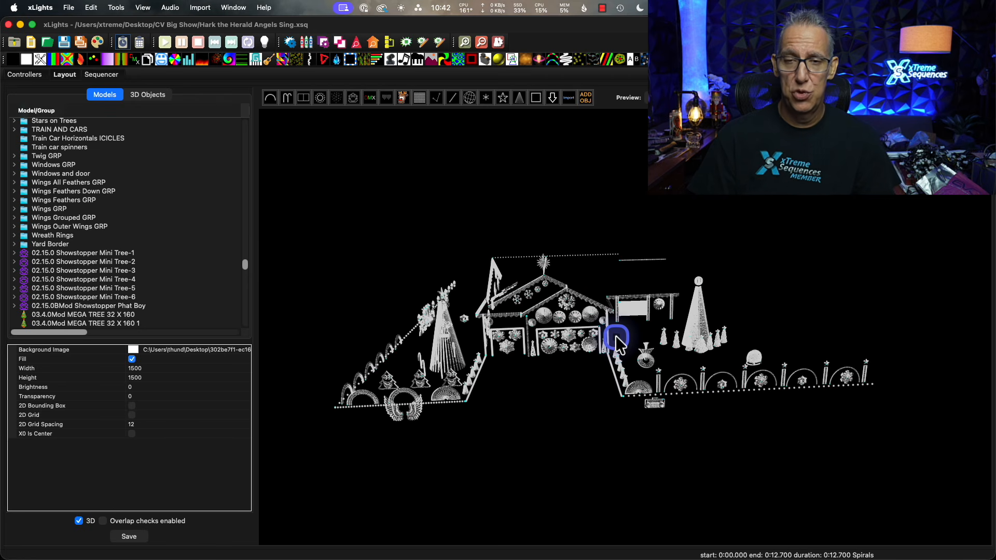
pyautogui.moveTo(530, 428); pyautogui.dragTo(595, 433)
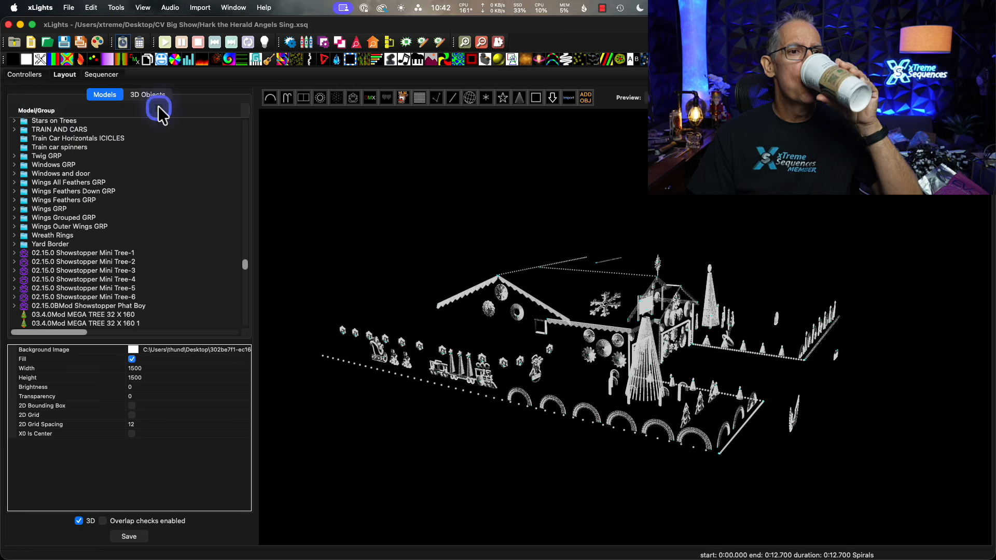
# Return to the Hark the Herald Angels Sing sequence and preview an On effect near its start.
pyautogui.click(109, 78)
pyautogui.scroll(5, 731, 332)
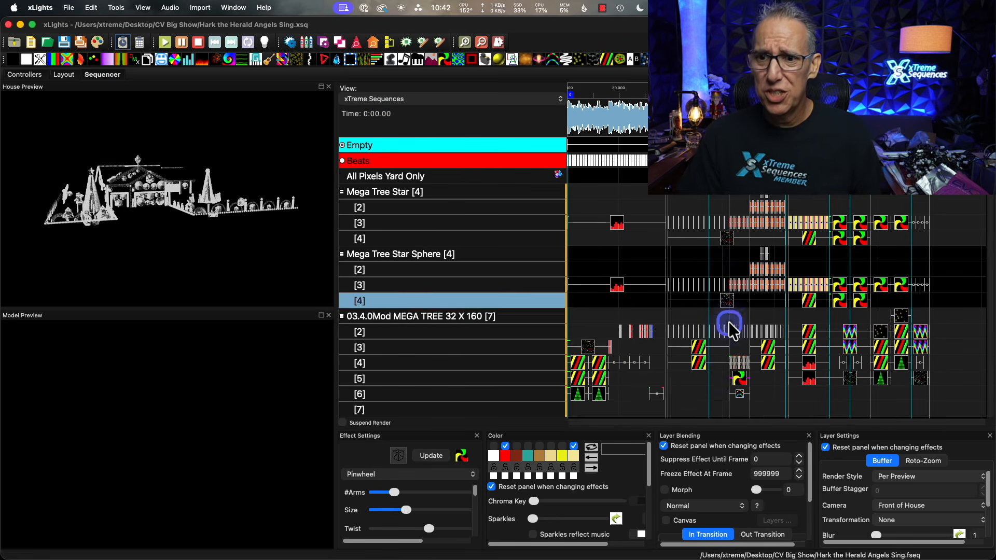
pyautogui.click(982, 190)
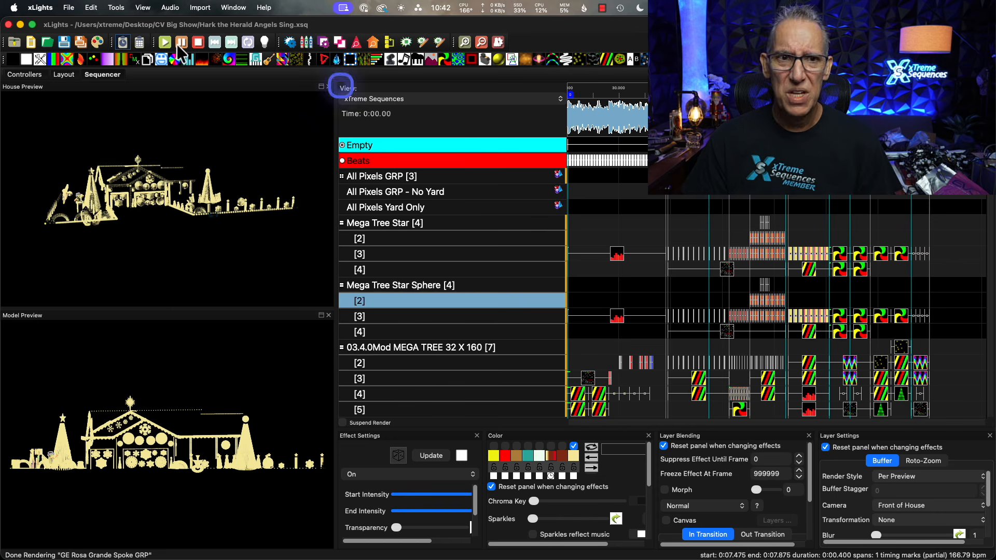
# Open the sequence It Came Upon A Midnight Clear.xsq, discarding the changes to the current sequence.
pyautogui.click(46, 43)
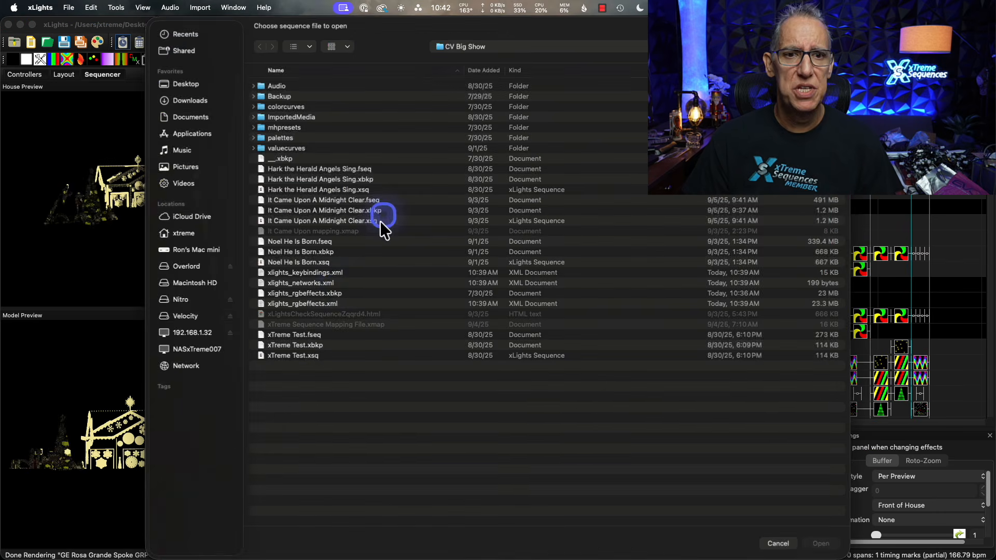
pyautogui.click(285, 240)
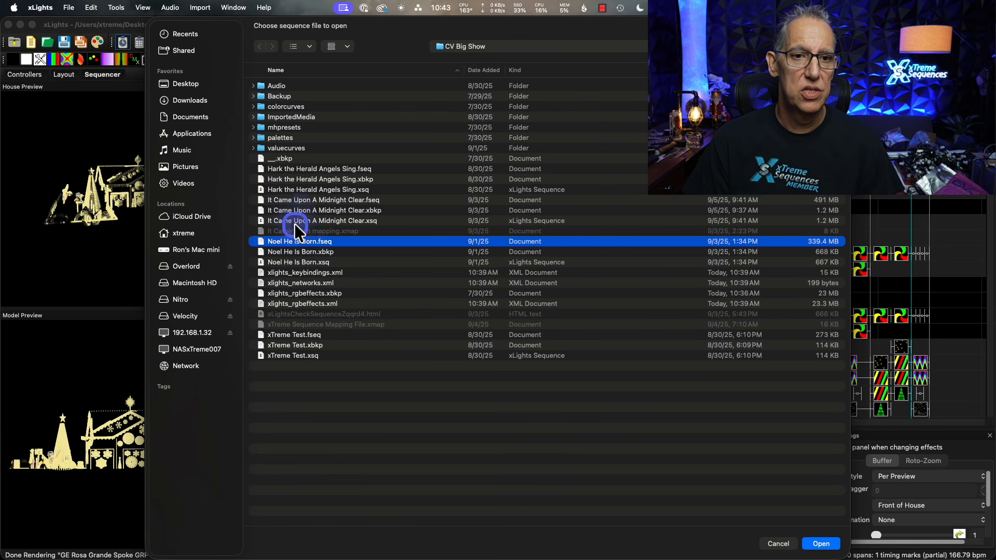
pyautogui.doubleClick(294, 221)
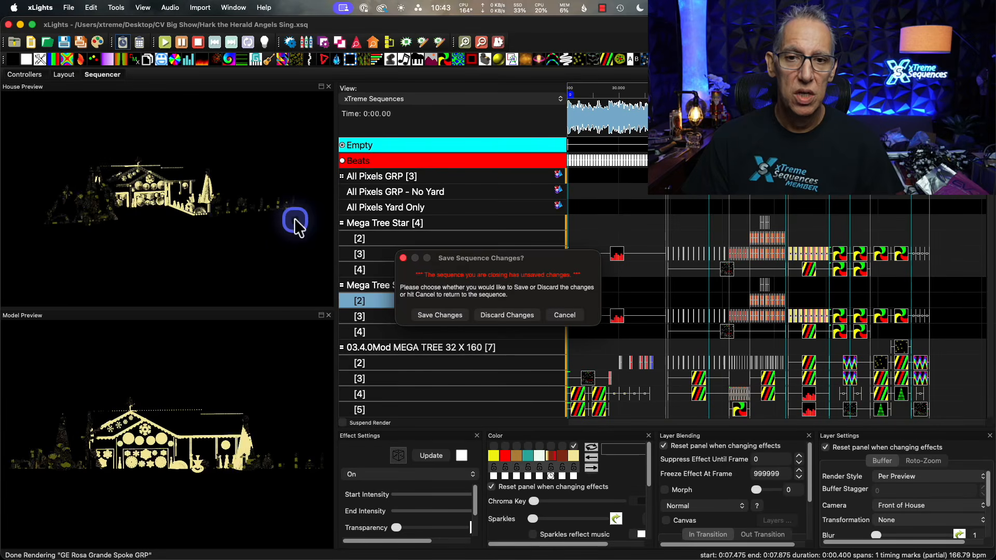
pyautogui.click(518, 315)
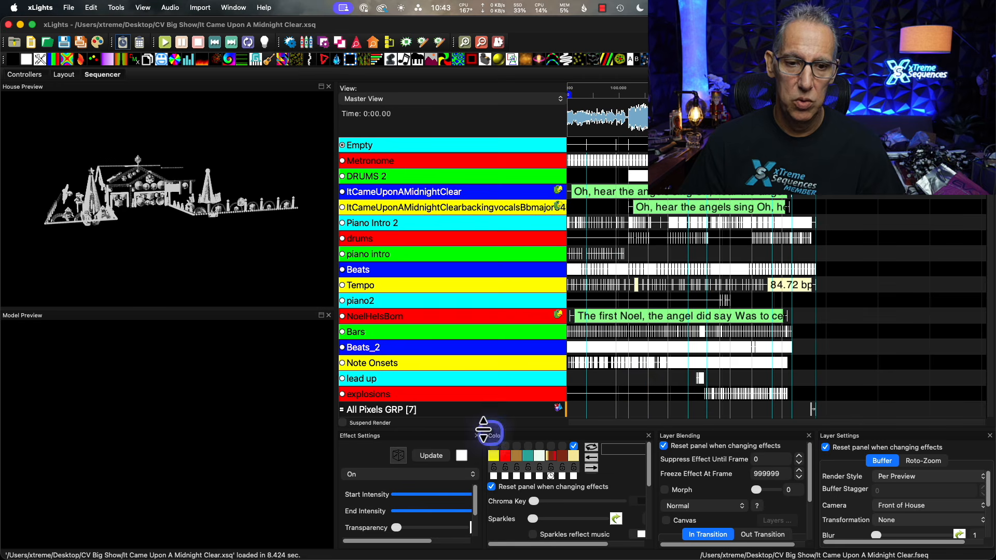
# Switch the sequence's view from Master View to xTreme Sequences and bring the Mega Tree Star layers into reach.
pyautogui.scroll(-1, 614, 318)
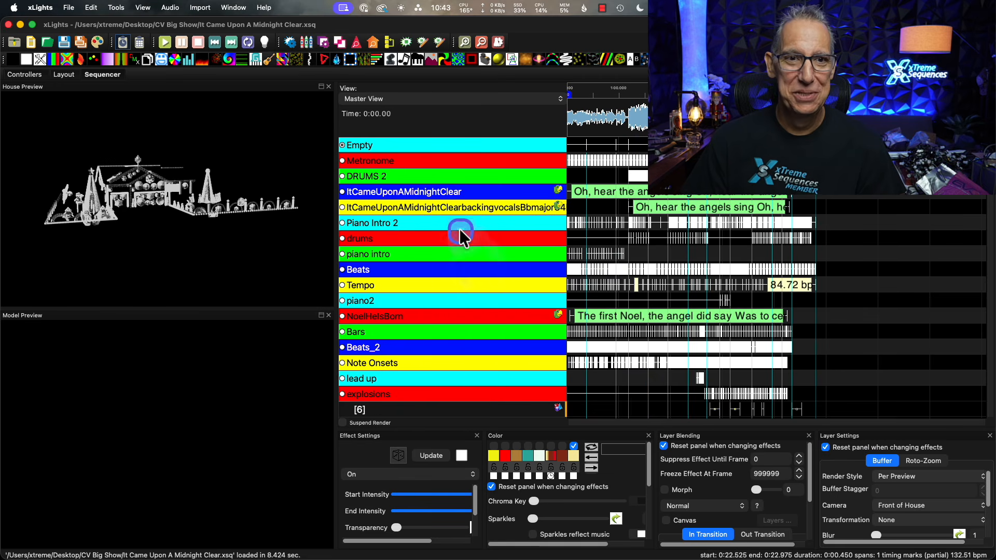
pyautogui.click(484, 99)
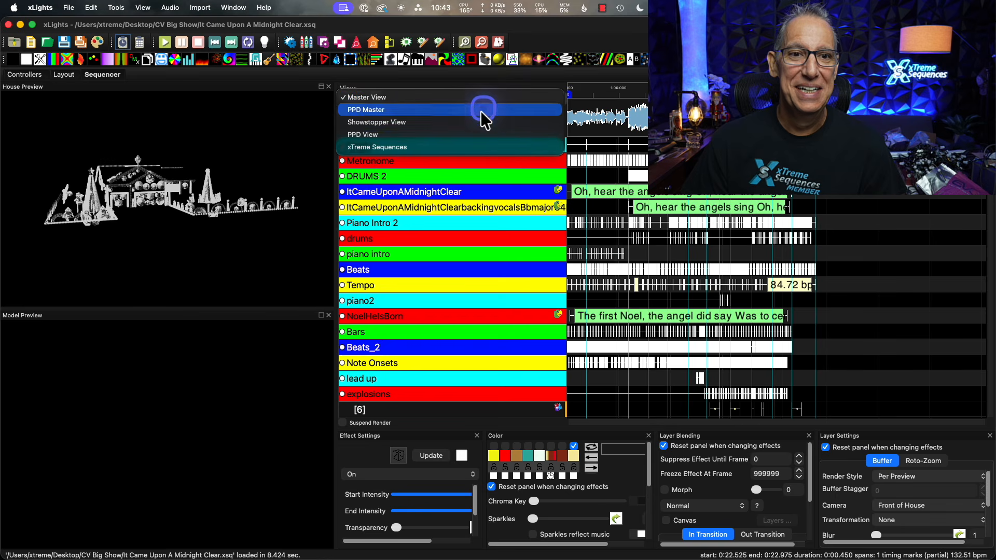
pyautogui.click(474, 144)
pyautogui.click(484, 305)
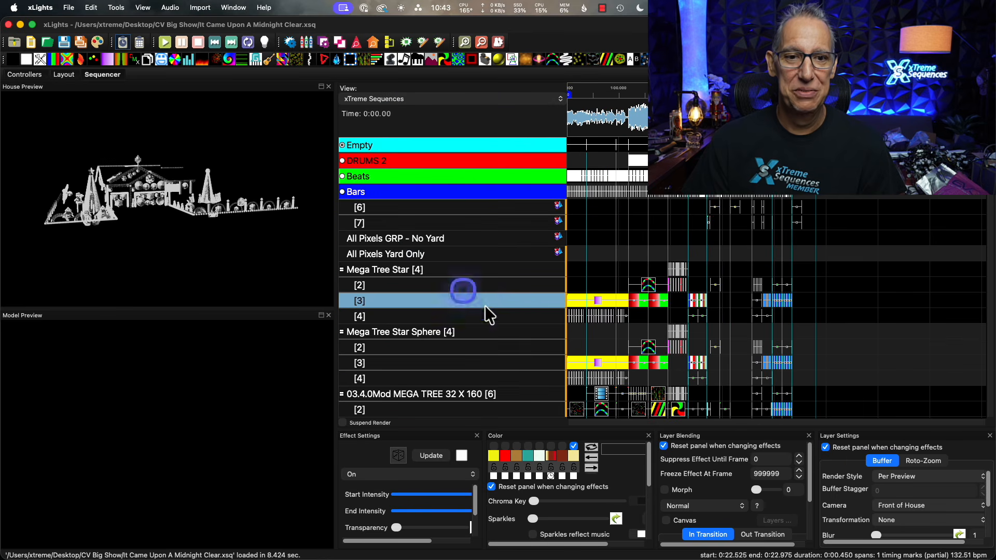
# Select the first Shader effect on All Pixels GRP layer 6, place the play marker at 2:52.800 and magnify the timeline.
pyautogui.click(601, 302)
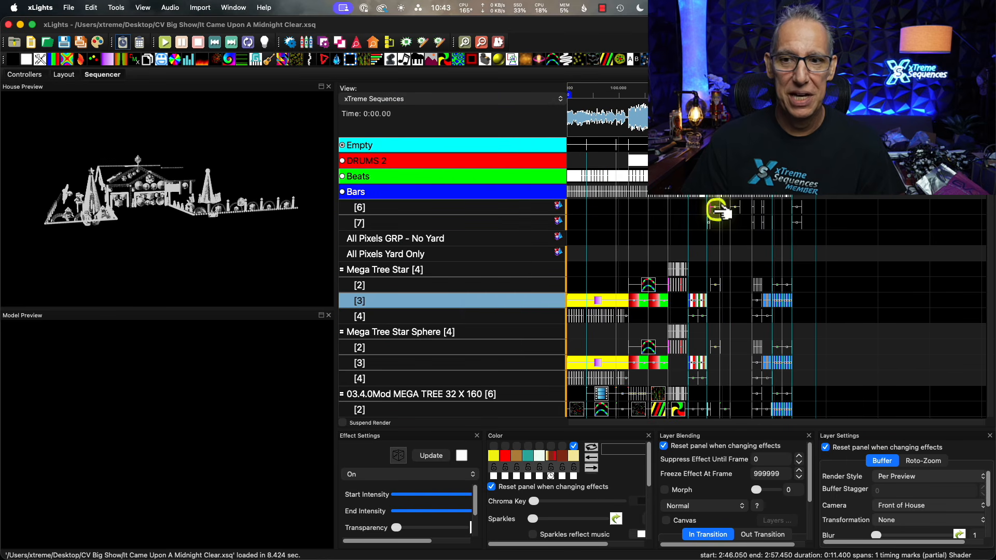
pyautogui.click(713, 208)
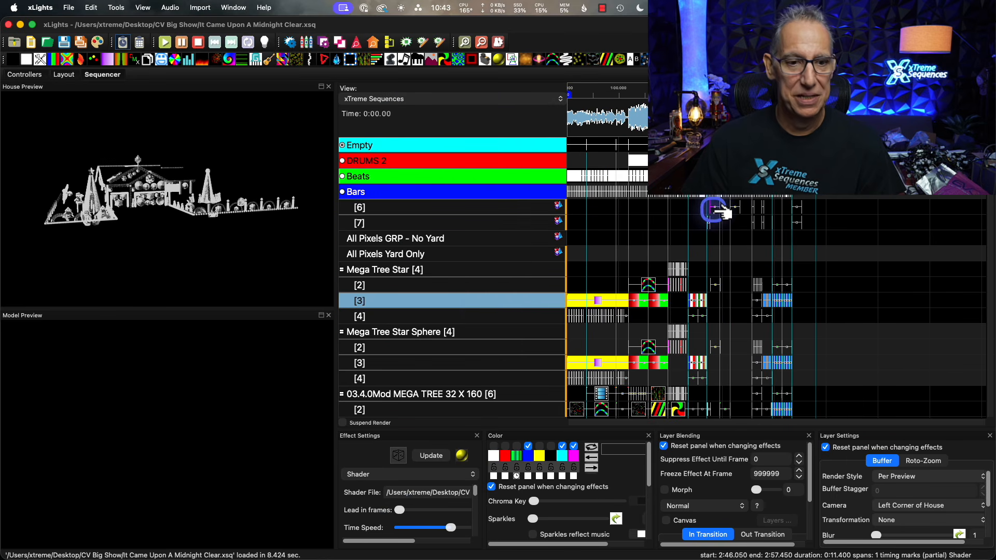
pyautogui.click(716, 122)
pyautogui.scroll(3, 716, 122)
pyautogui.scroll(2, 715, 121)
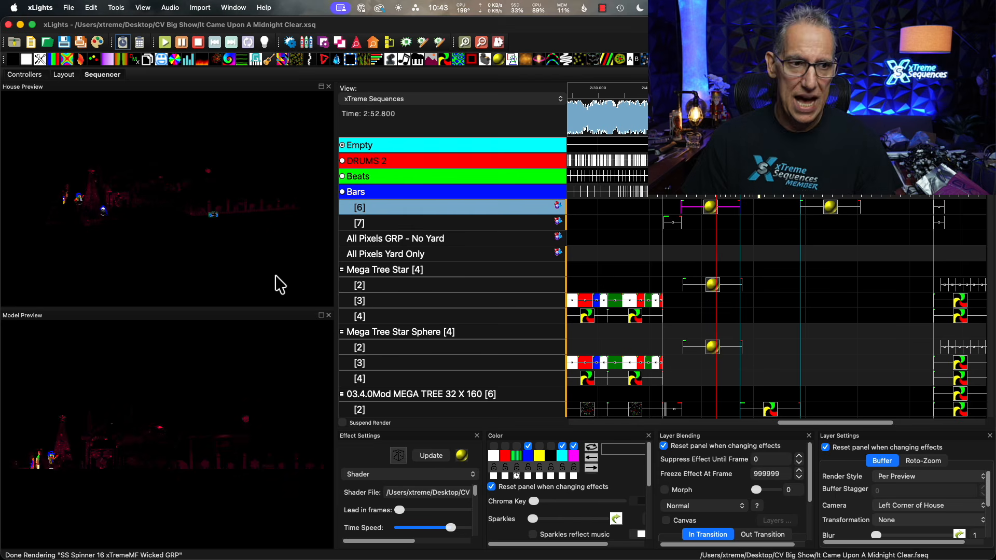
# Examine the Shader effect in the House Preview from the left corner of the house, zoomed in.
pyautogui.click(314, 239)
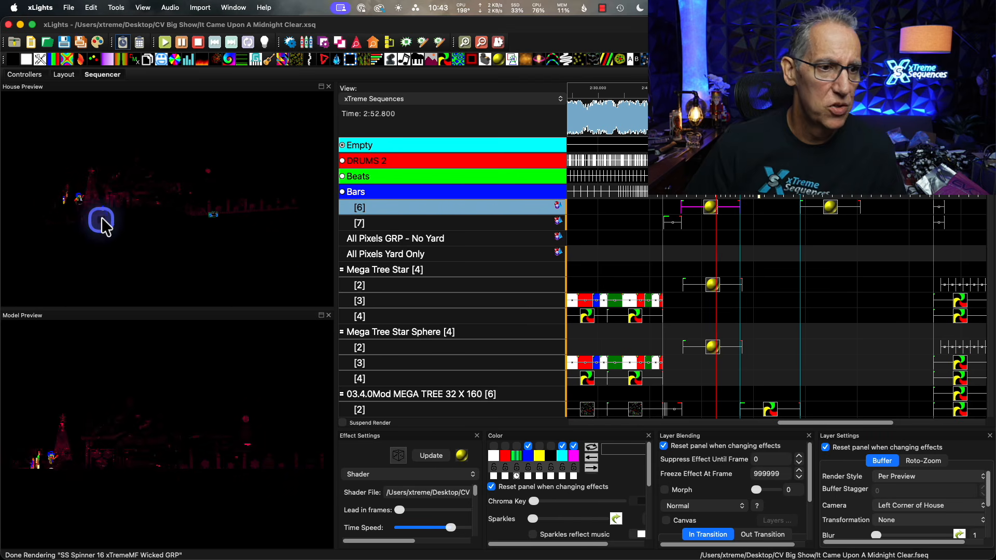
pyautogui.scroll(5, 148, 220)
pyautogui.moveTo(120, 248); pyautogui.dragTo(204, 204)
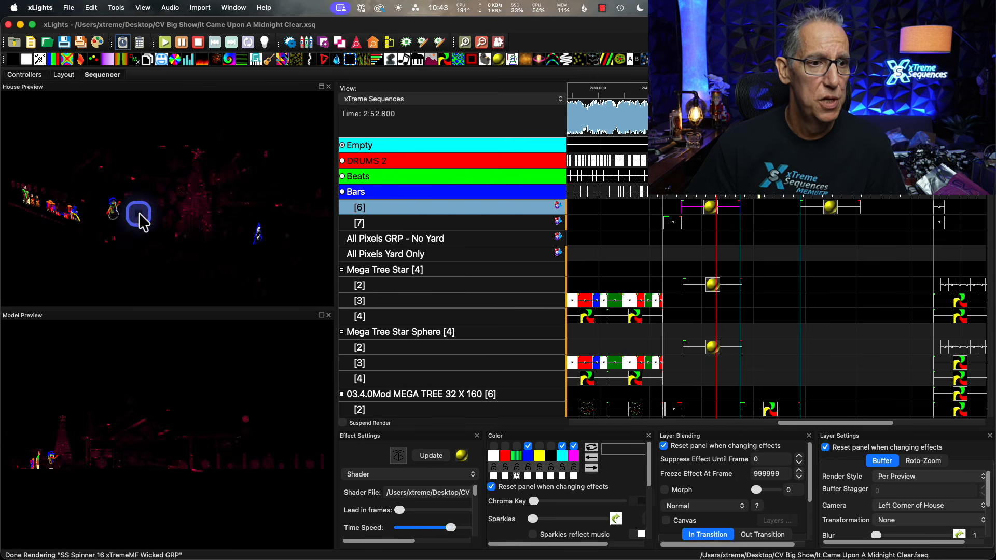
pyautogui.hotkey('ctrl', 'alt', 'm')
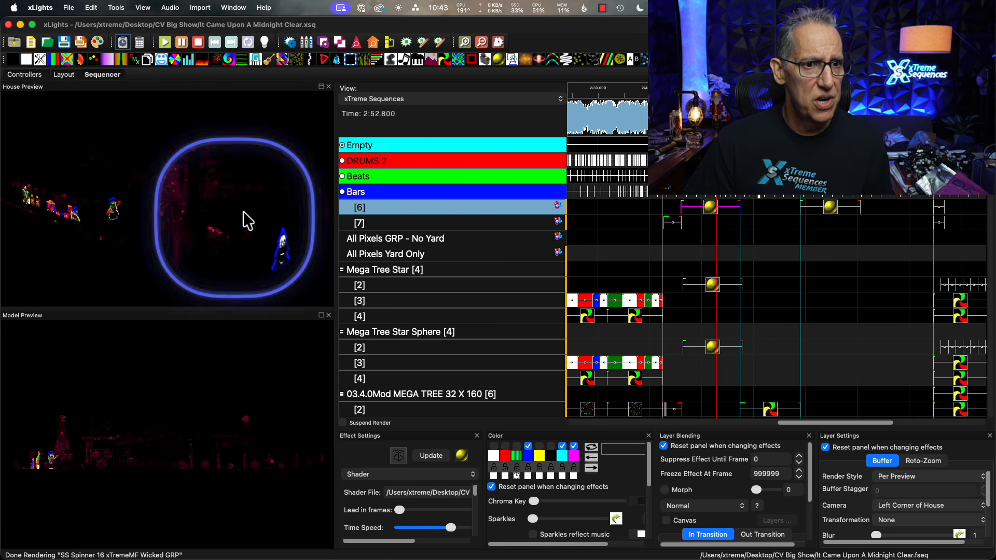
pyautogui.hotkey('ctrl', 'alt', 'm')
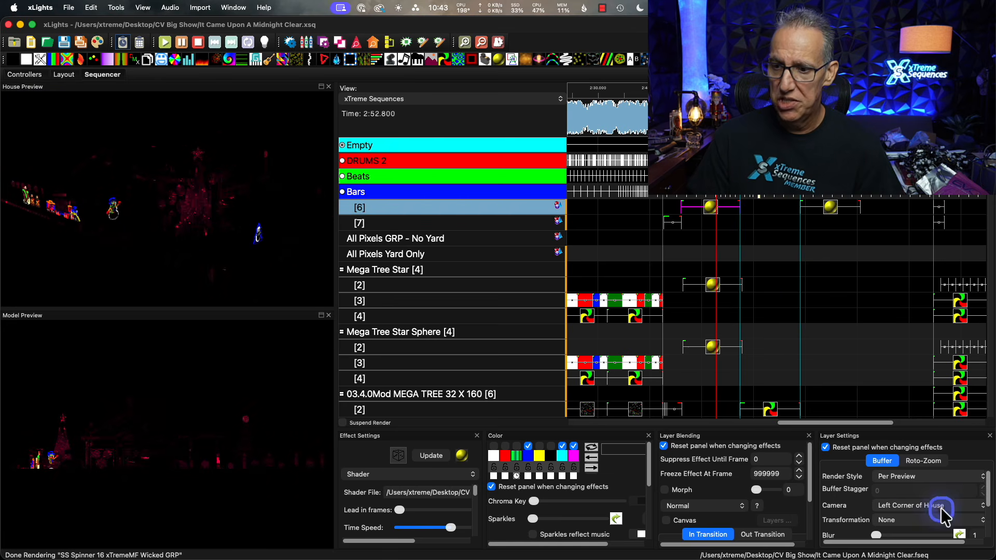
# Set the render style of the selected Shader effect to Default.
pyautogui.click(901, 480)
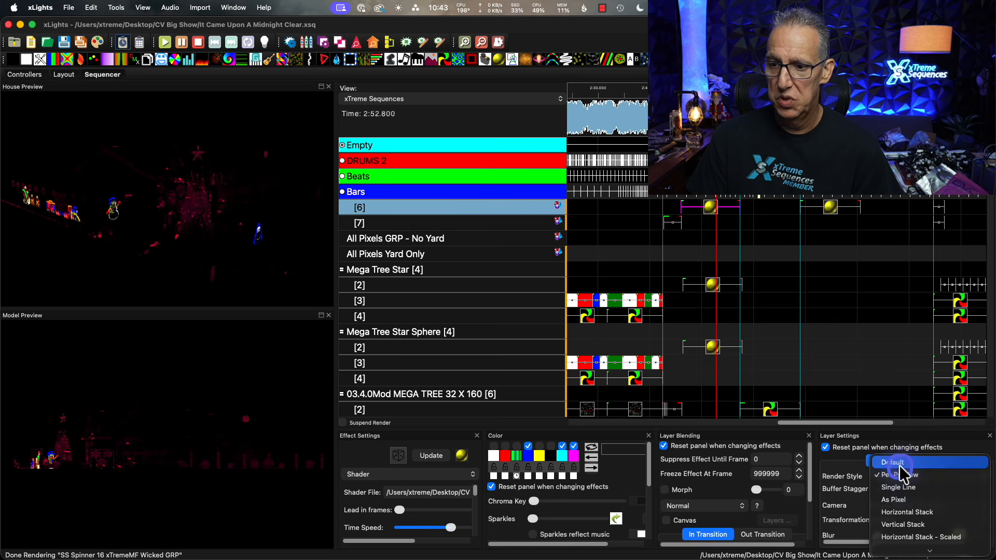
pyautogui.click(900, 464)
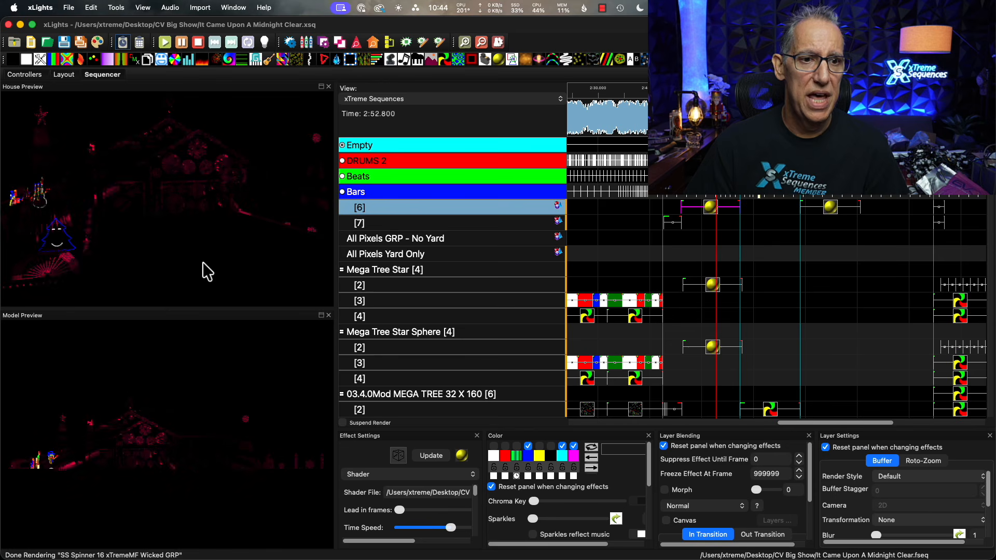
# Set the selected Shader effect's render style to Per Preview and its camera to Left Corner of House.
pyautogui.moveTo(200, 269); pyautogui.dragTo(237, 269)
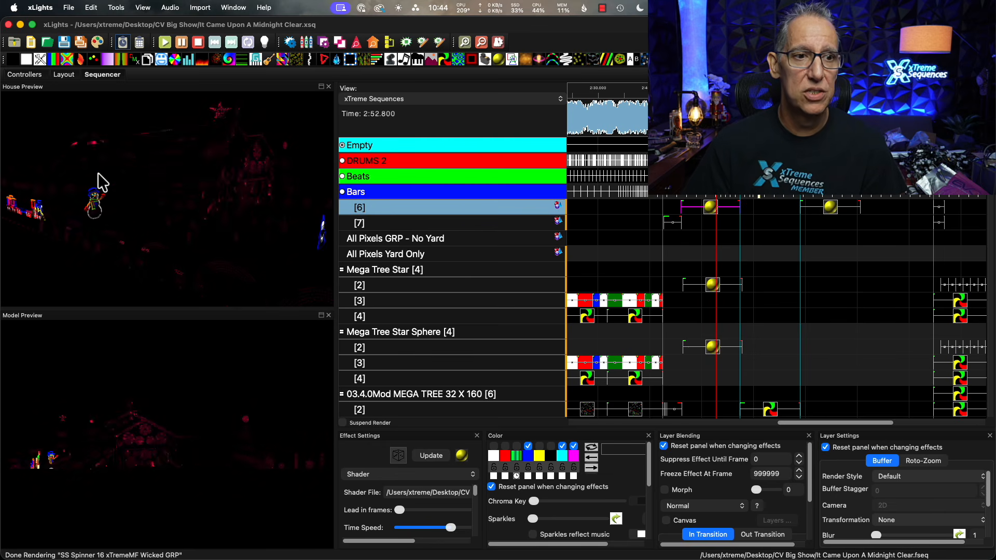
pyautogui.moveTo(136, 179)
pyautogui.mouseDown()
pyautogui.moveTo(170, 187)
pyautogui.moveTo(140, 188)
pyautogui.mouseUp()
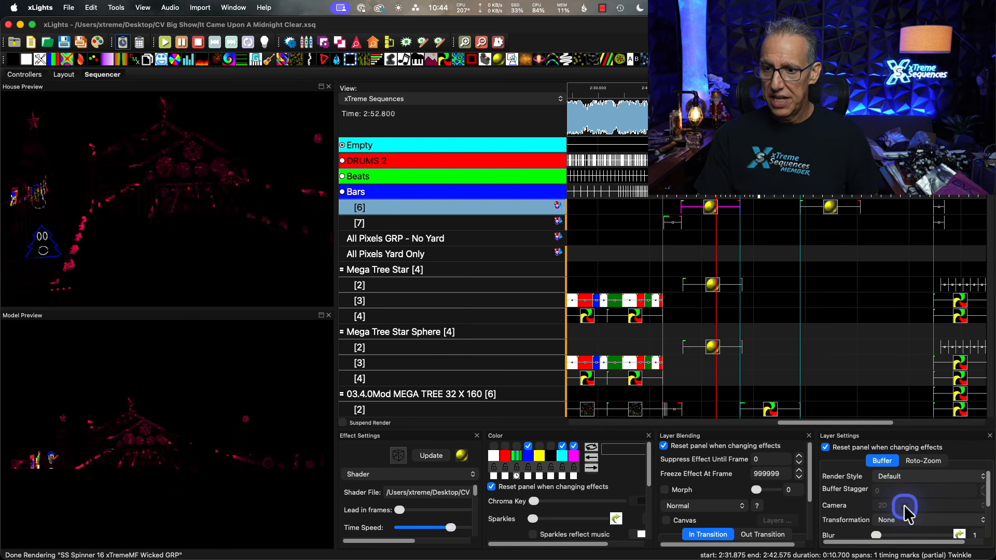
pyautogui.click(894, 477)
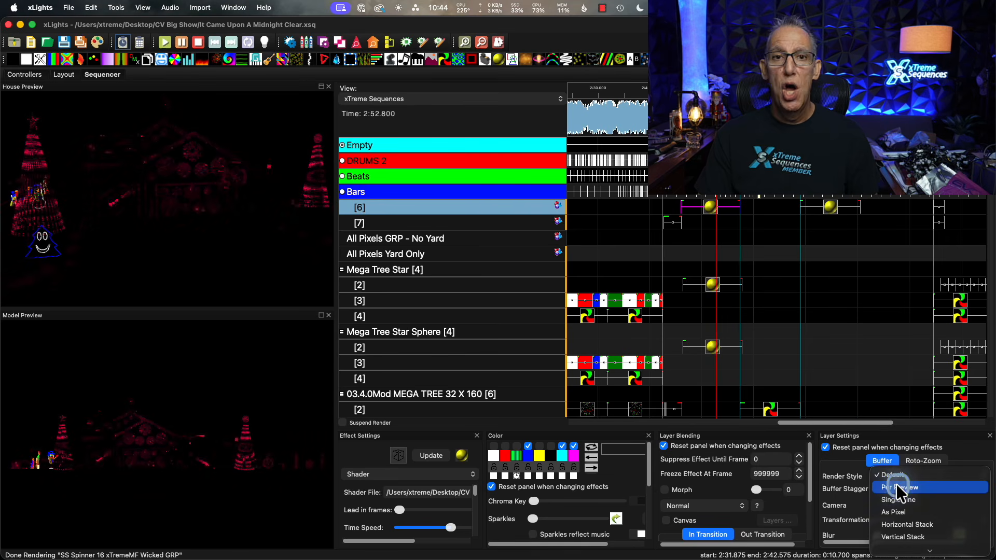
pyautogui.click(899, 487)
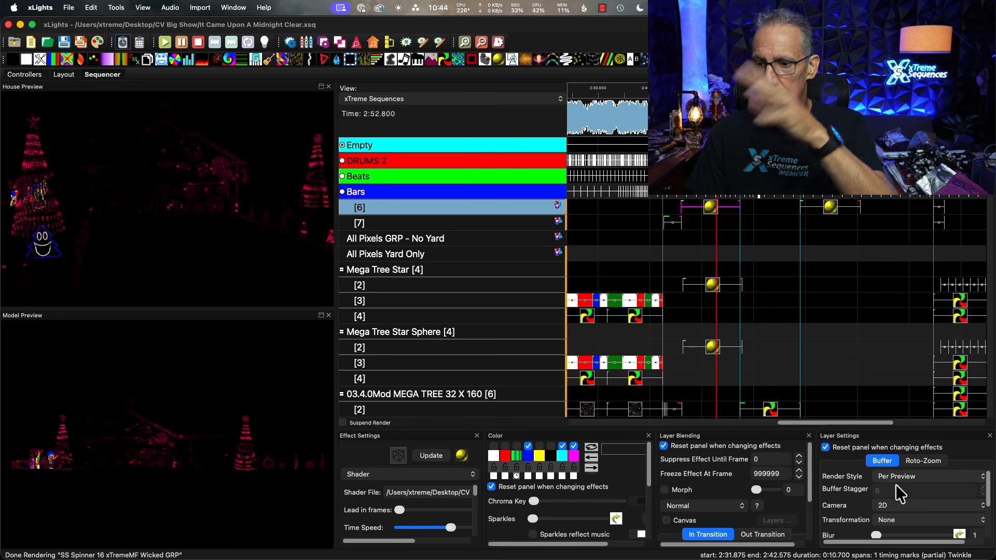
pyautogui.scroll(-1, 896, 487)
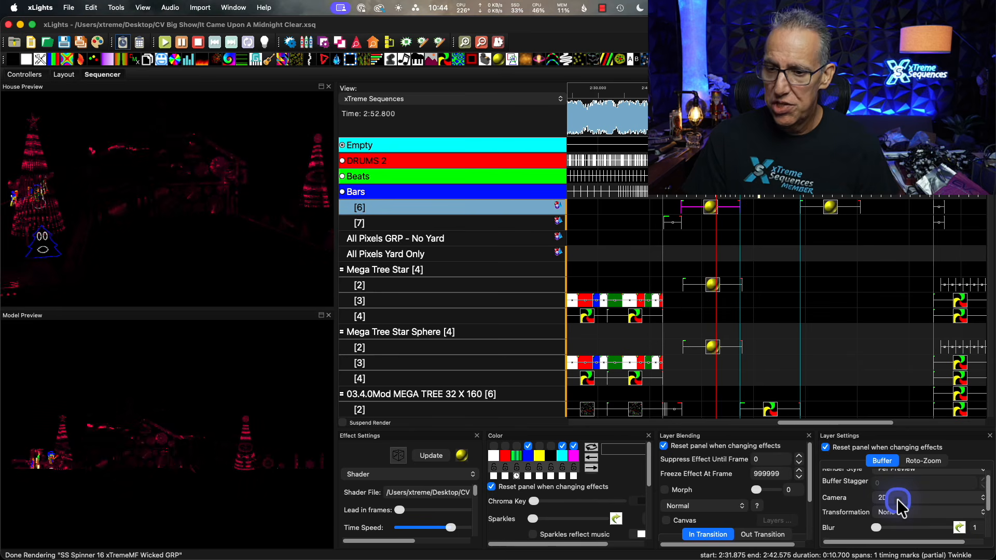
pyautogui.click(897, 499)
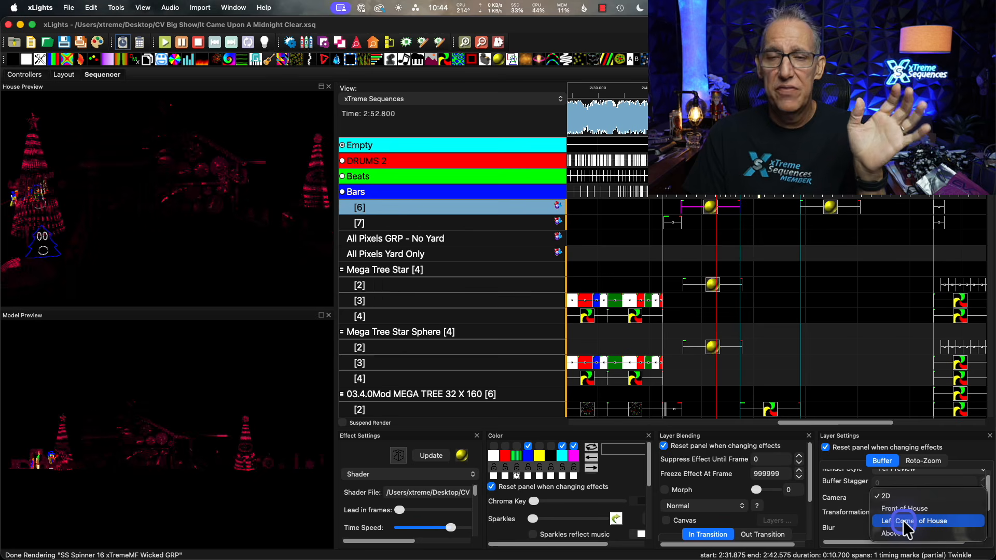
pyautogui.click(903, 521)
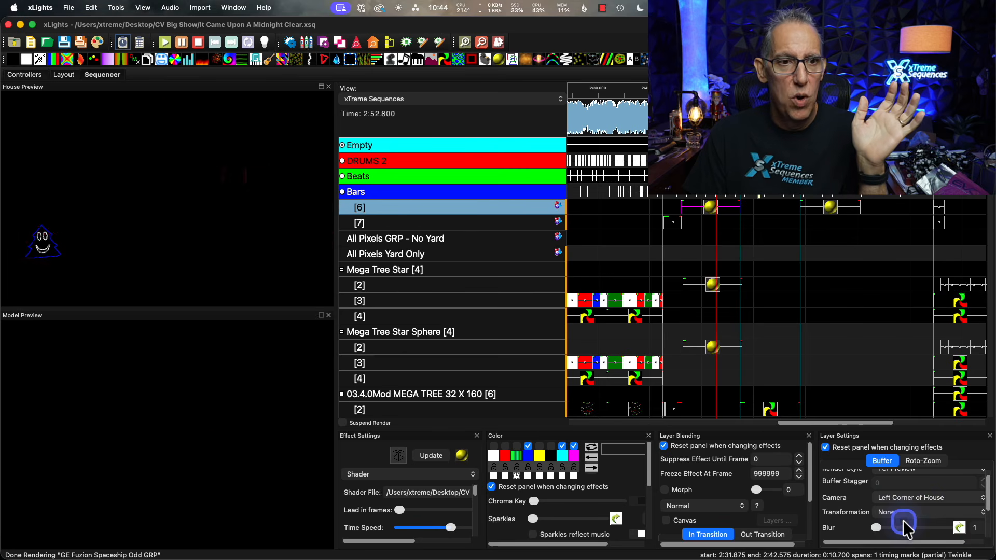
# Examine the Shader effect rendered with the Left Corner of House camera by orbiting the House Preview to that corner.
pyautogui.moveTo(189, 267); pyautogui.dragTo(109, 183)
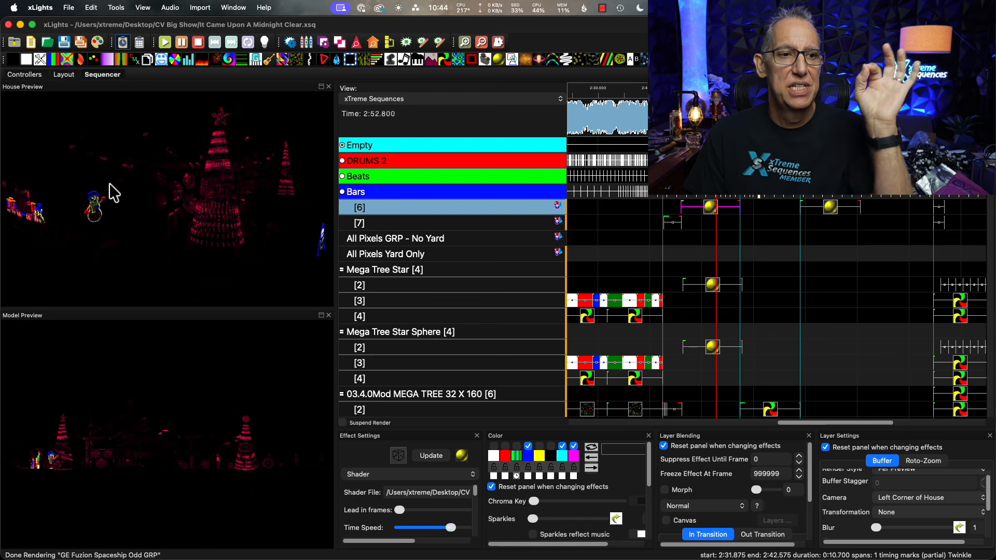
pyautogui.moveTo(109, 183); pyautogui.dragTo(247, 245)
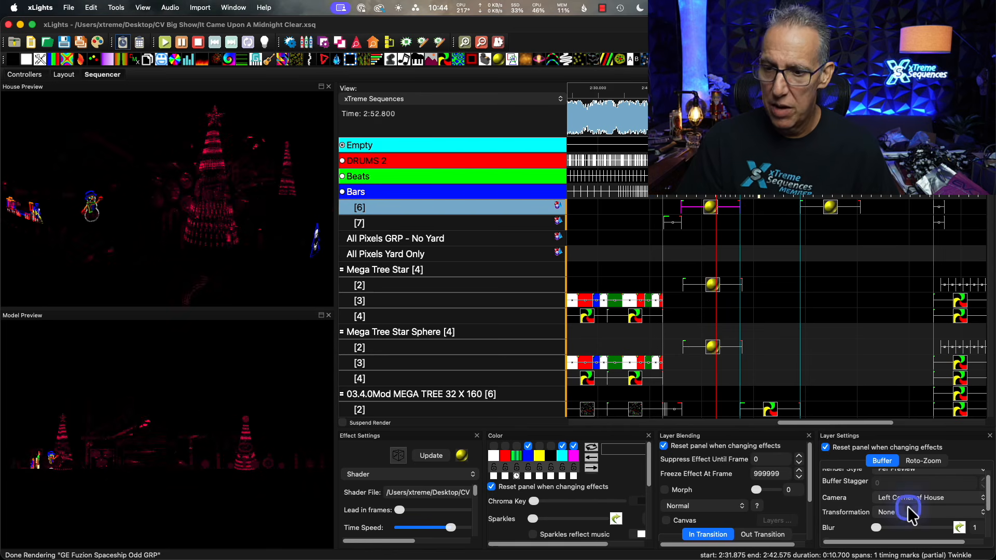
pyautogui.click(686, 382)
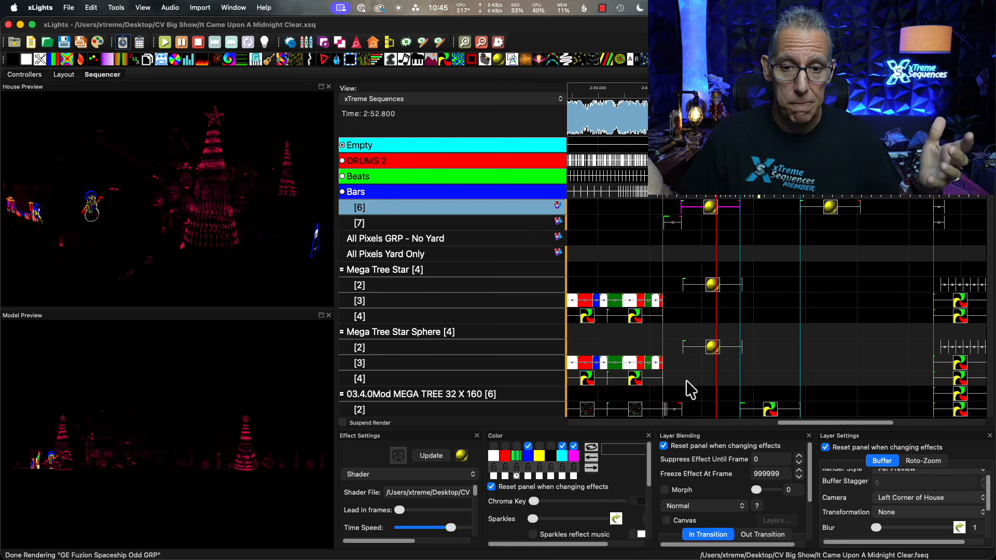
pyautogui.click(727, 390)
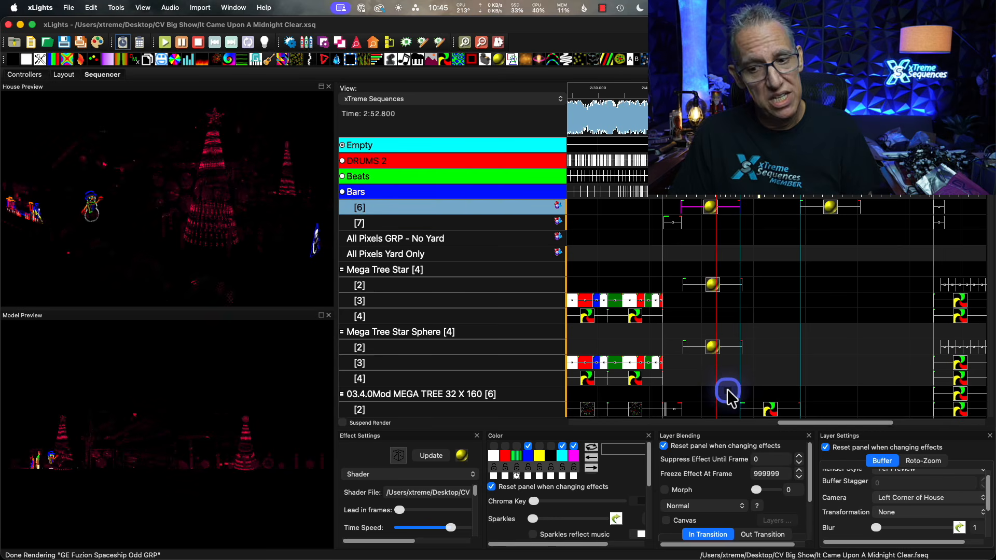